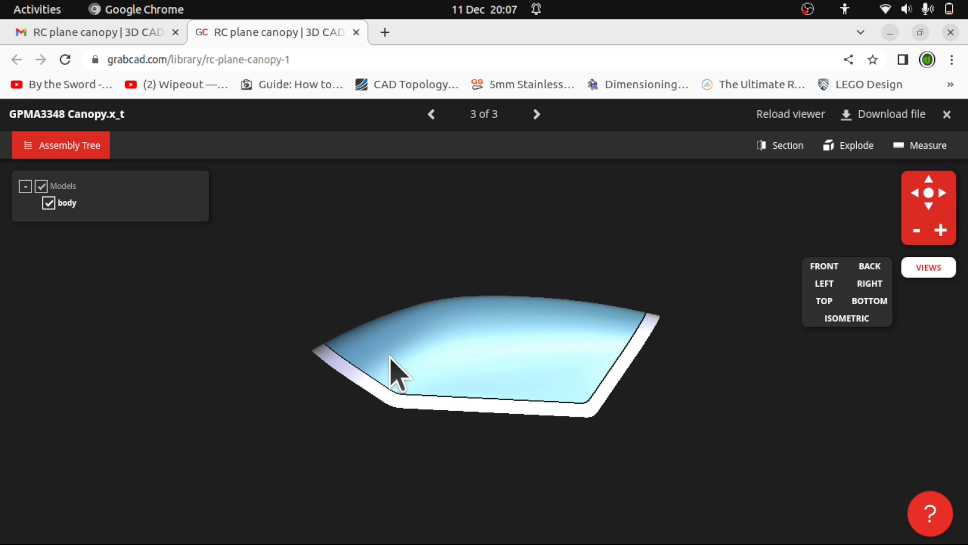
# Study the GrabCAD canopy model by orbiting it and viewing it from the left, top and back.
pyautogui.moveTo(391, 358); pyautogui.dragTo(417, 338)
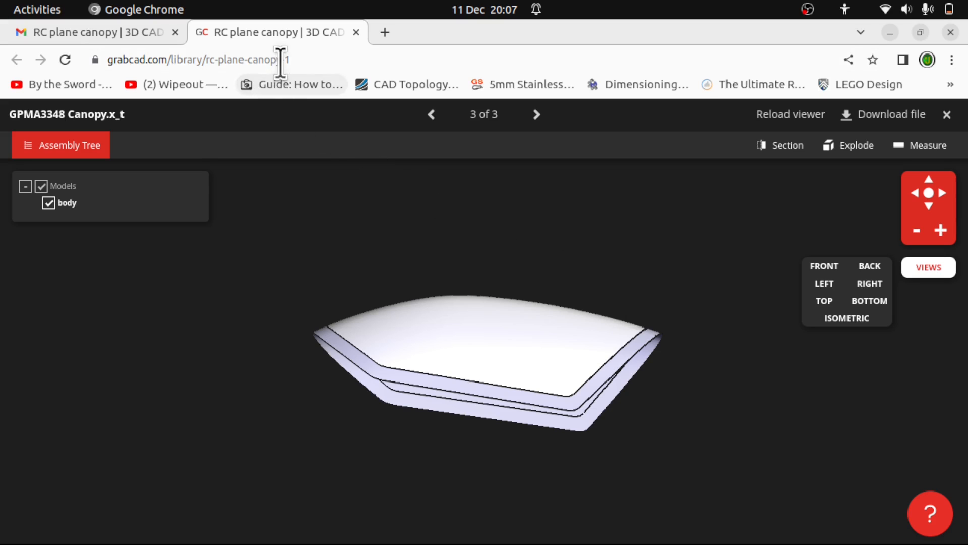
pyautogui.click(279, 59)
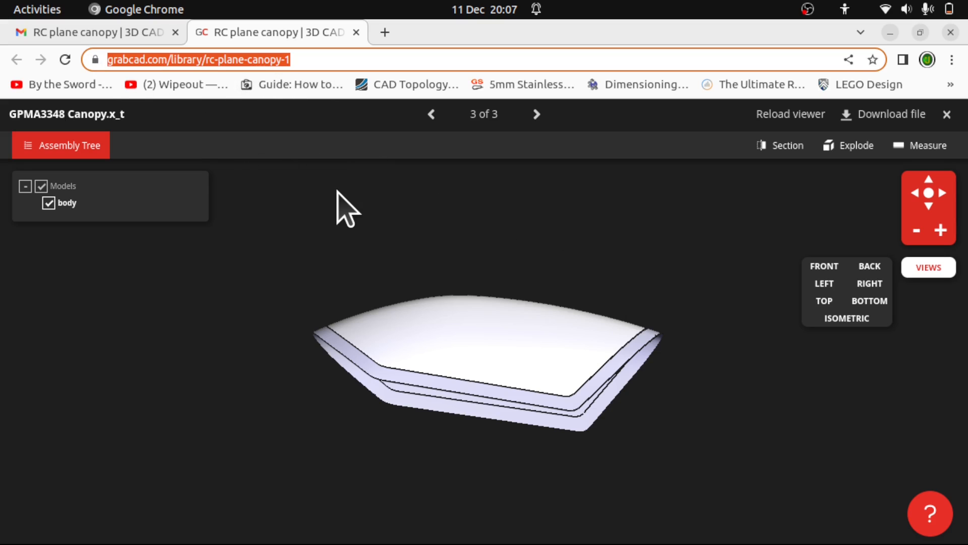
pyautogui.moveTo(456, 341); pyautogui.dragTo(495, 361)
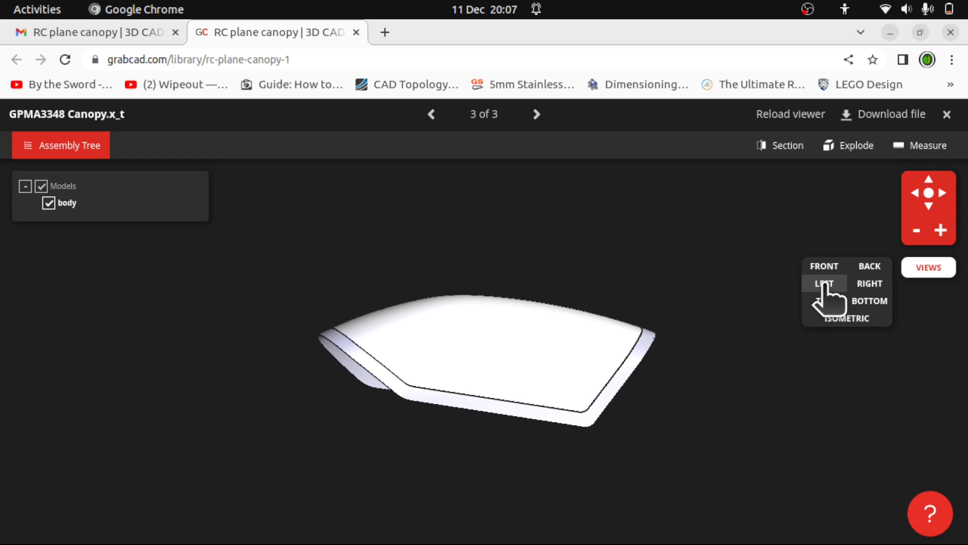
pyautogui.click(824, 284)
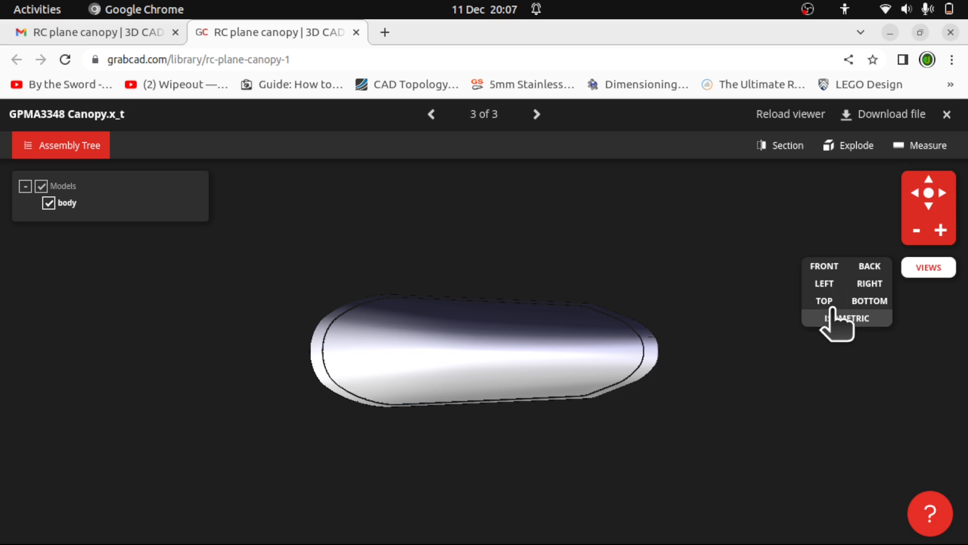
pyautogui.click(830, 304)
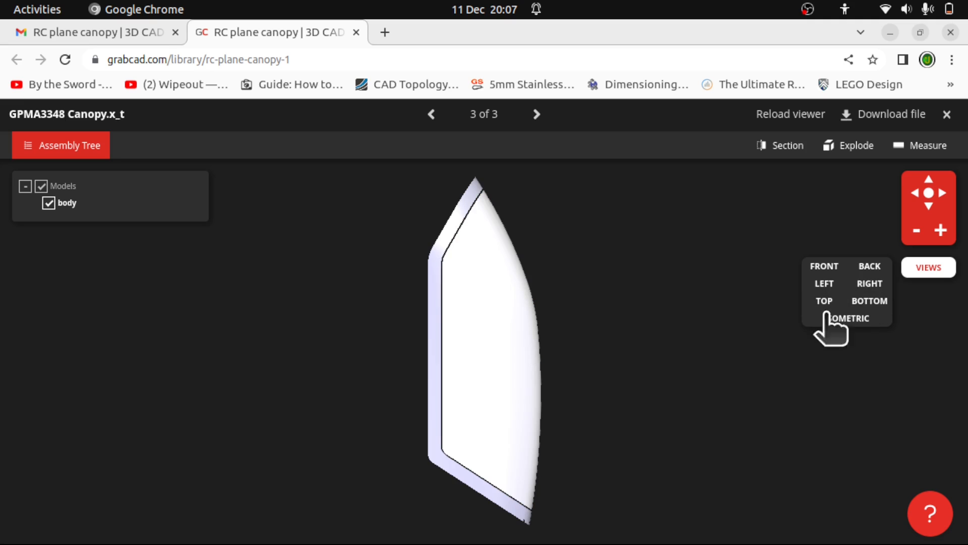
pyautogui.click(875, 272)
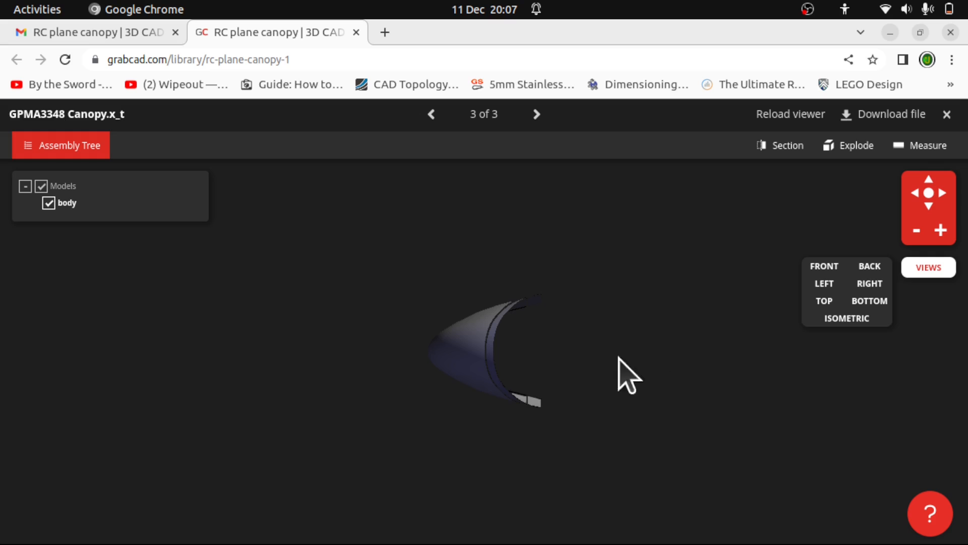
pyautogui.moveTo(484, 400); pyautogui.dragTo(542, 290)
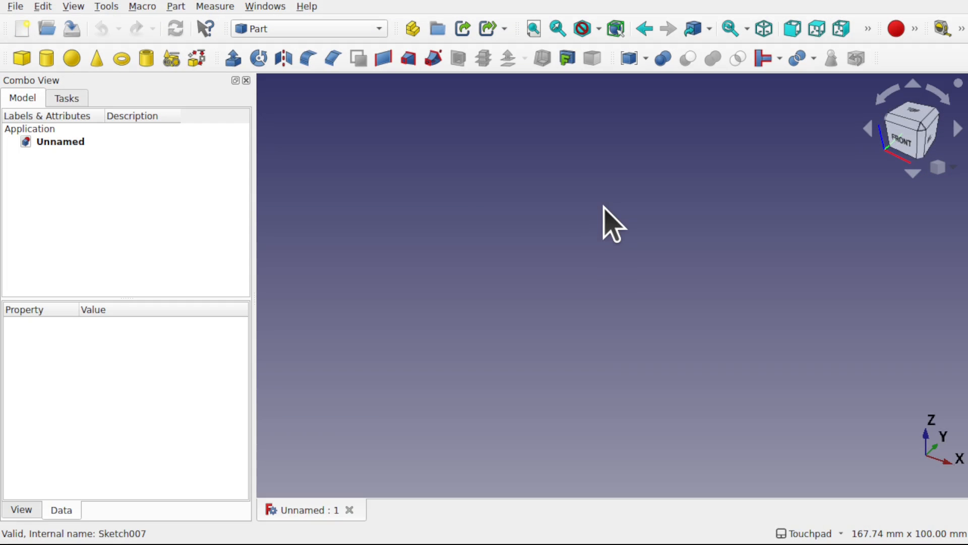
# Switch to the Sketcher workbench and create an empty sketch on the XY-Plane.
pyautogui.click(334, 31)
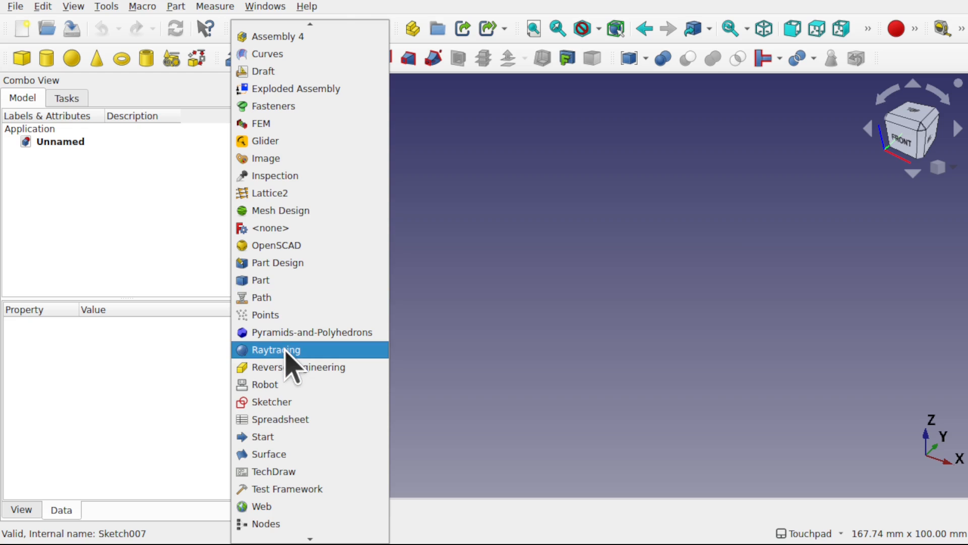
pyautogui.click(296, 403)
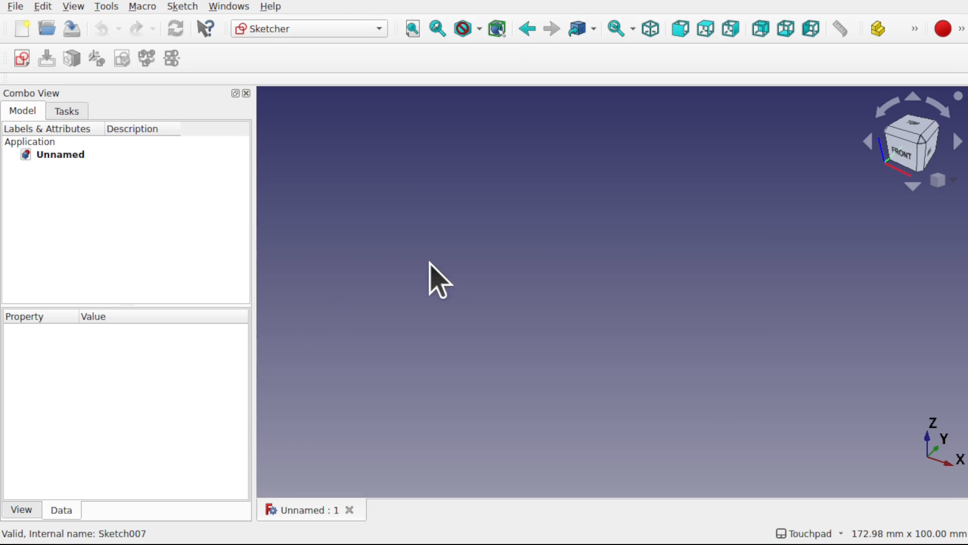
pyautogui.click(21, 58)
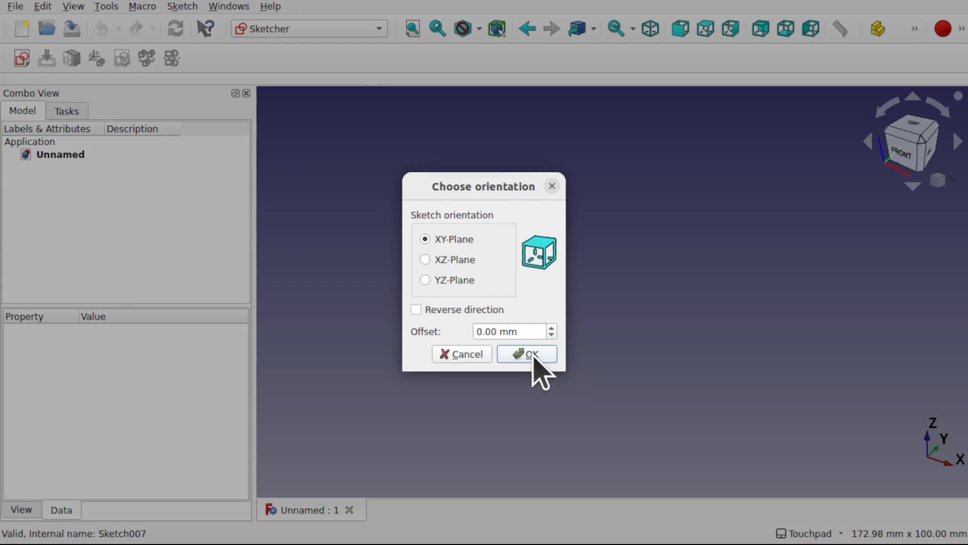
pyautogui.click(530, 354)
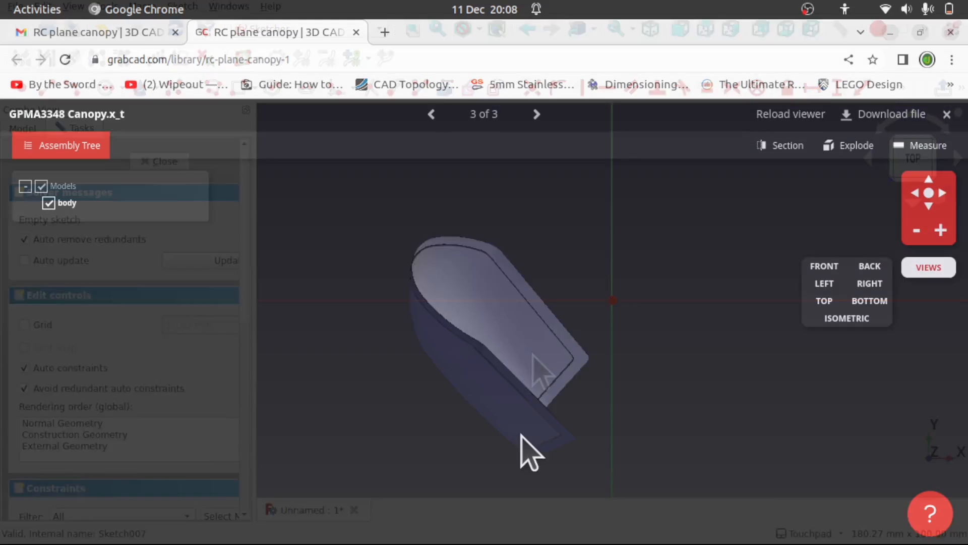
pyautogui.moveTo(521, 437)
pyautogui.mouseDown()
pyautogui.moveTo(505, 309)
pyautogui.moveTo(530, 273)
pyautogui.moveTo(492, 303)
pyautogui.moveTo(500, 245)
pyautogui.moveTo(506, 255)
pyautogui.mouseUp()
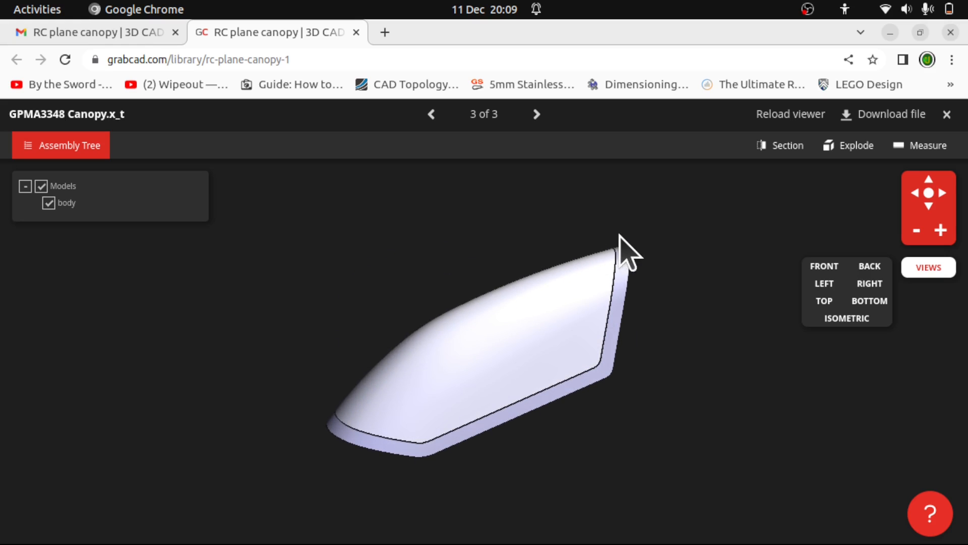
pyautogui.moveTo(640, 237); pyautogui.dragTo(620, 220)
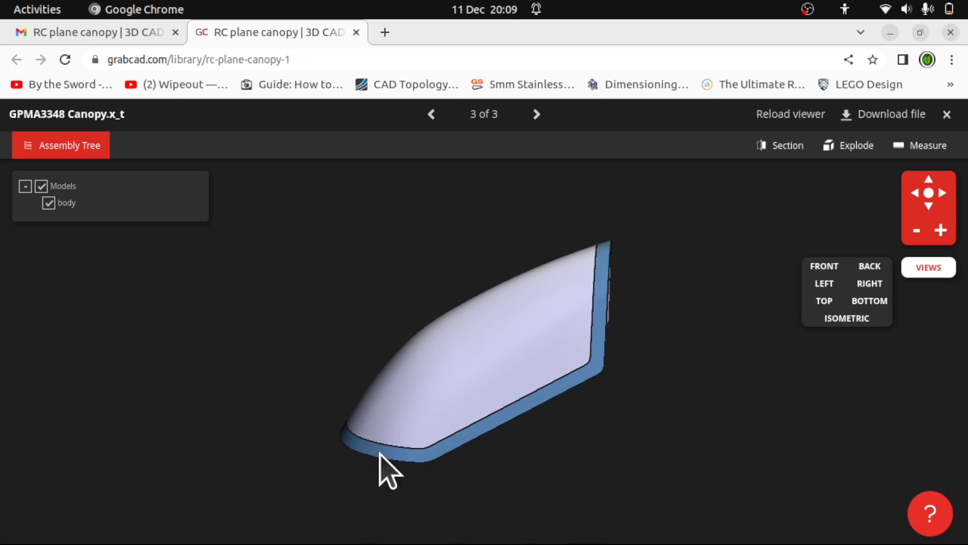
pyautogui.moveTo(541, 428); pyautogui.dragTo(427, 283)
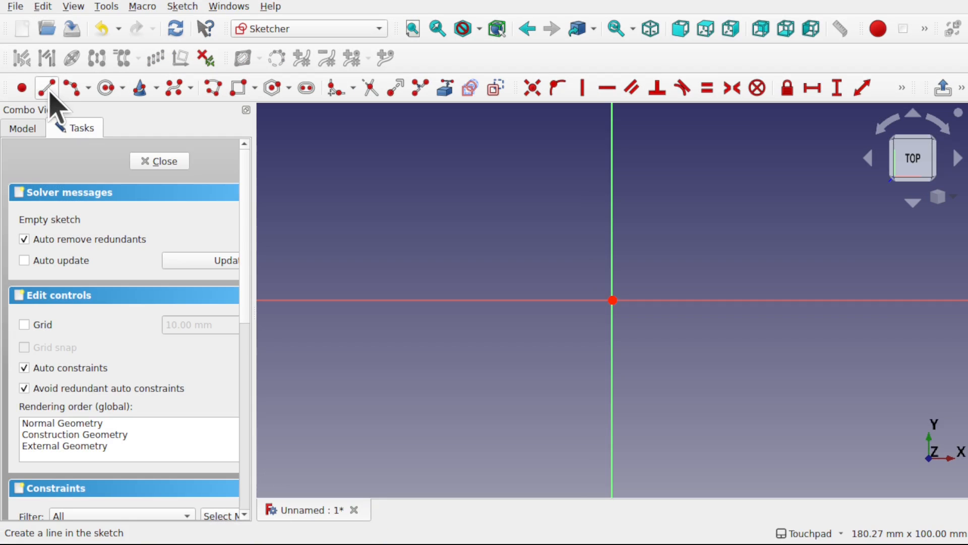
# Draw a line sloping down from upper left to lower right.
pyautogui.click(48, 88)
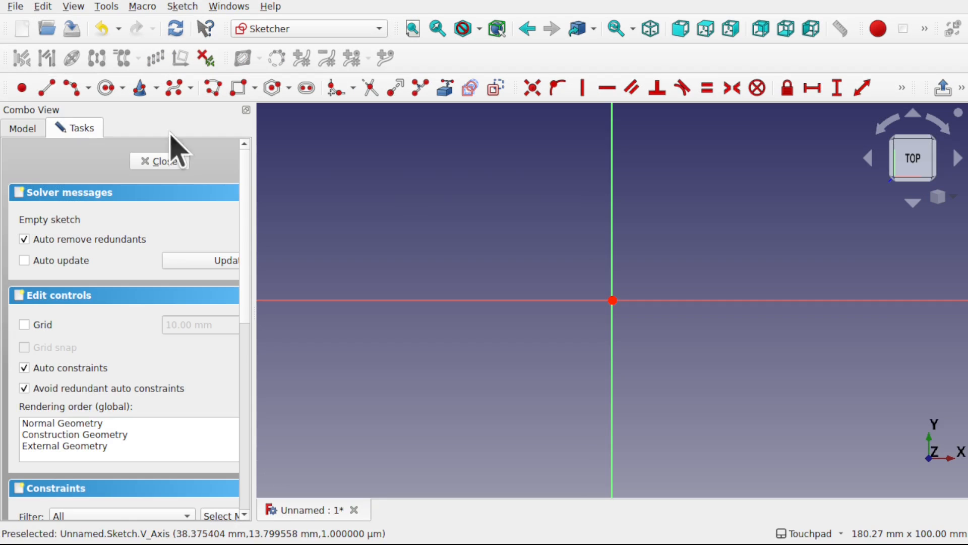
pyautogui.click(483, 192)
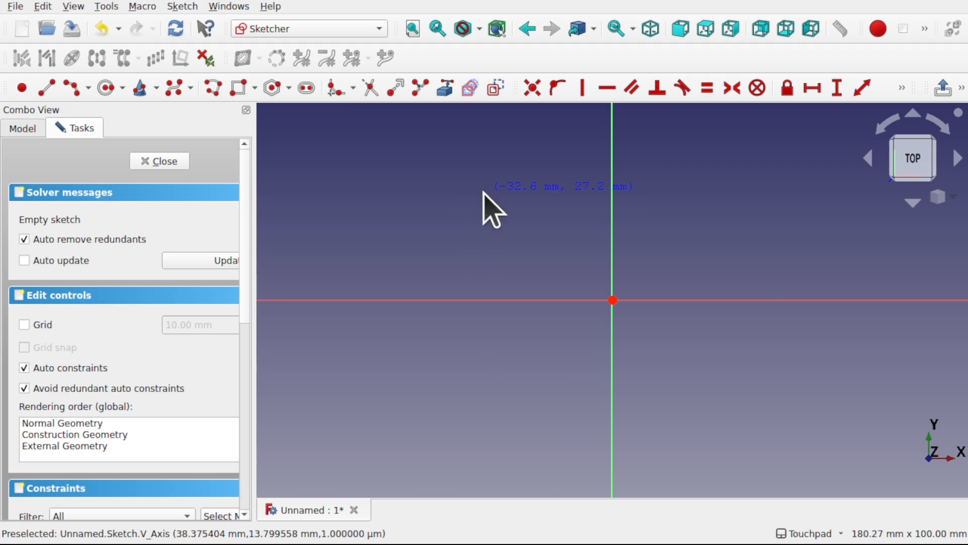
pyautogui.click(776, 243)
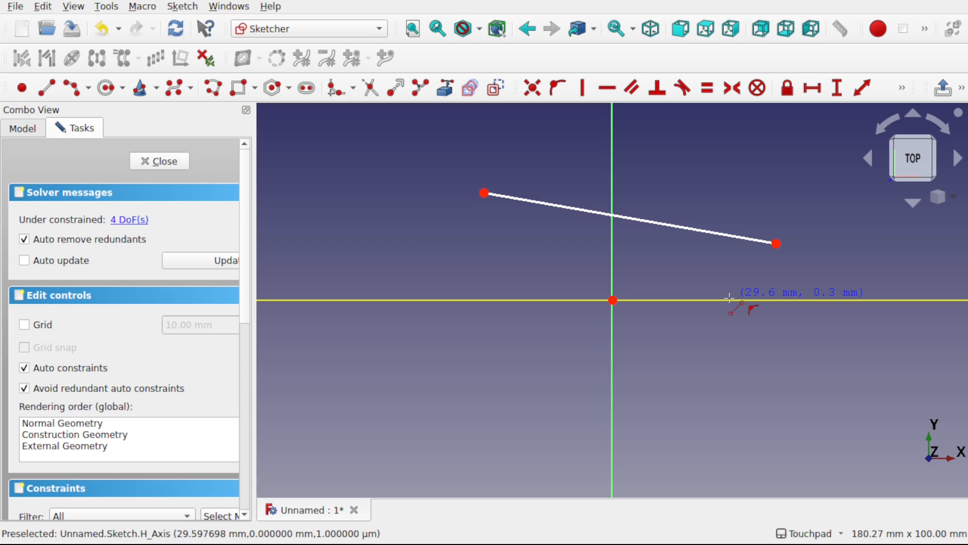
pyautogui.press('Escape')
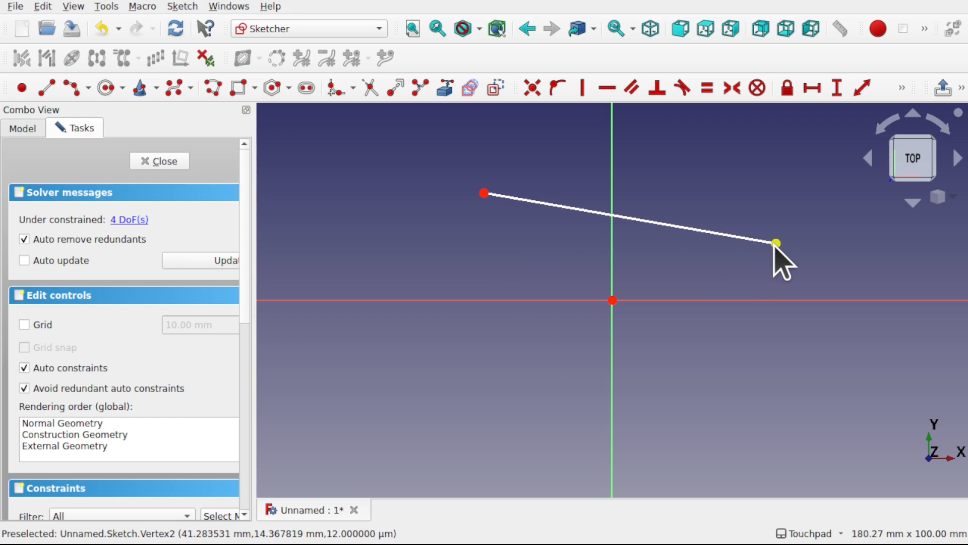
pyautogui.moveTo(775, 243); pyautogui.dragTo(781, 236)
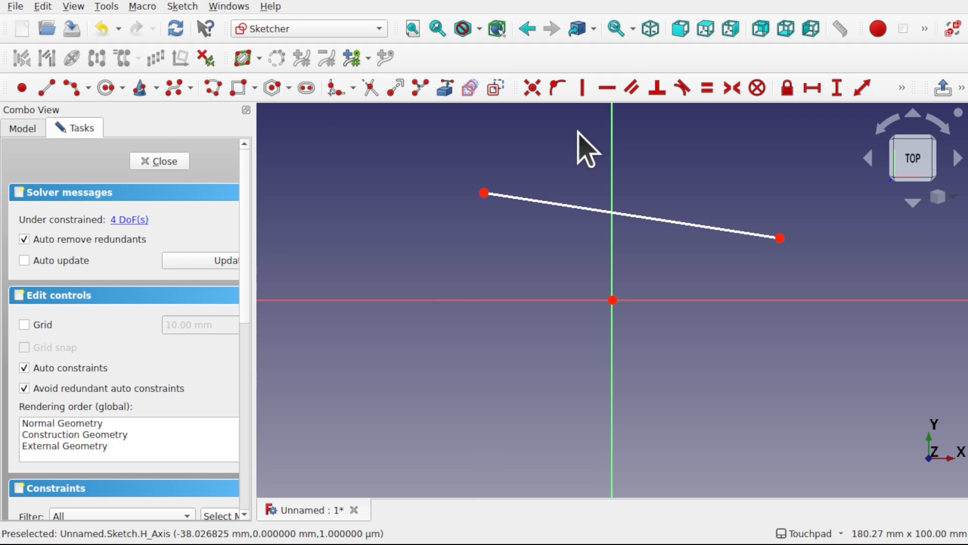
# Constrain the line's right end 20 mm and left end 35 mm vertically above the origin.
pyautogui.click(780, 238)
pyautogui.click(613, 298)
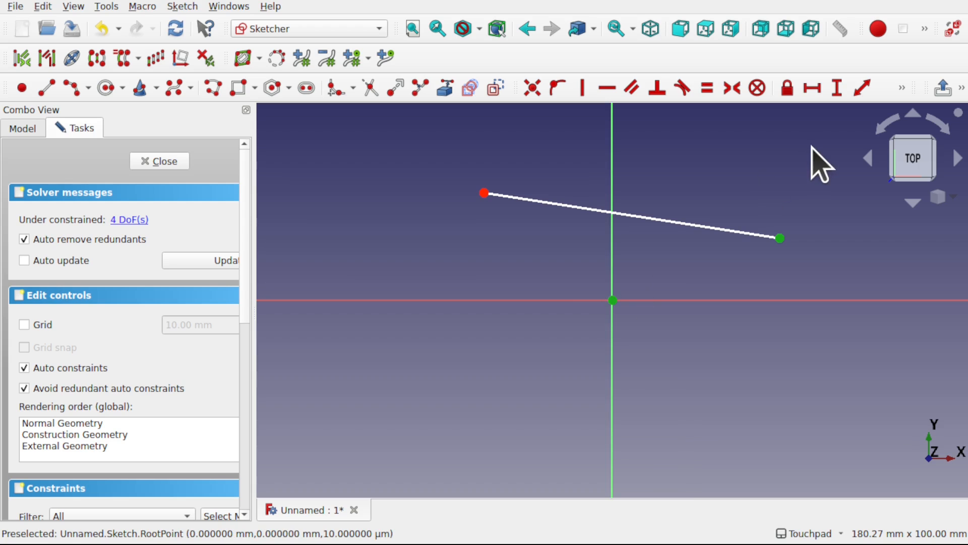
pyautogui.click(840, 91)
pyautogui.write('20')
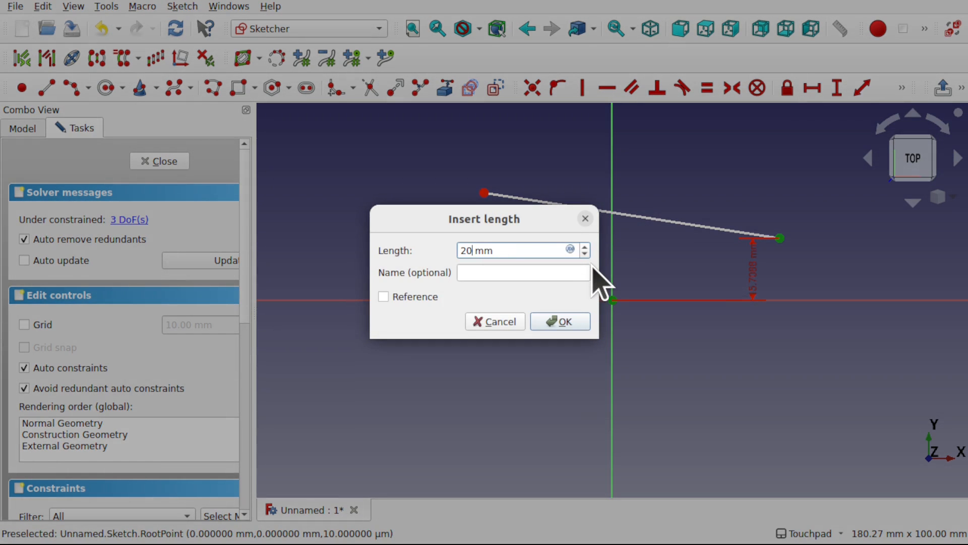
pyautogui.press('Return')
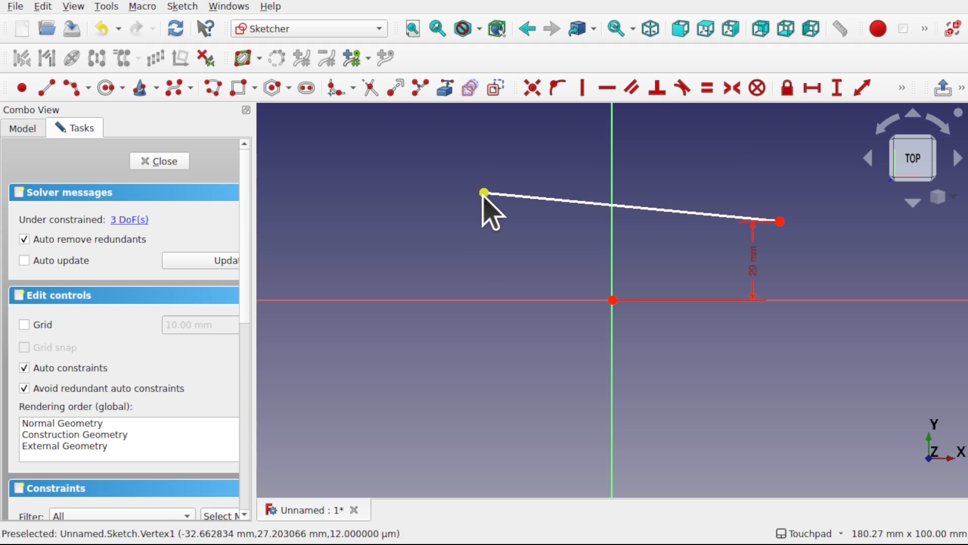
pyautogui.moveTo(504, 194); pyautogui.dragTo(506, 152)
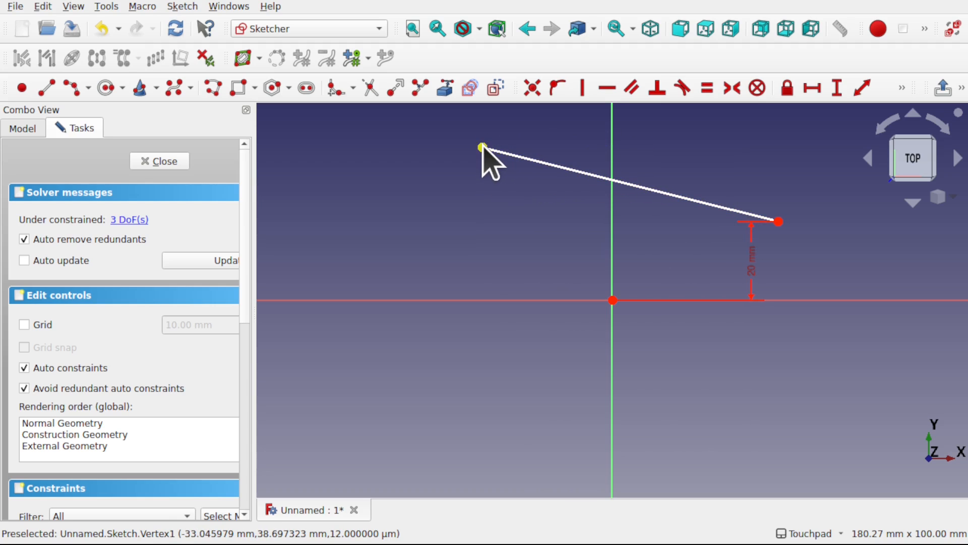
pyautogui.click(613, 300)
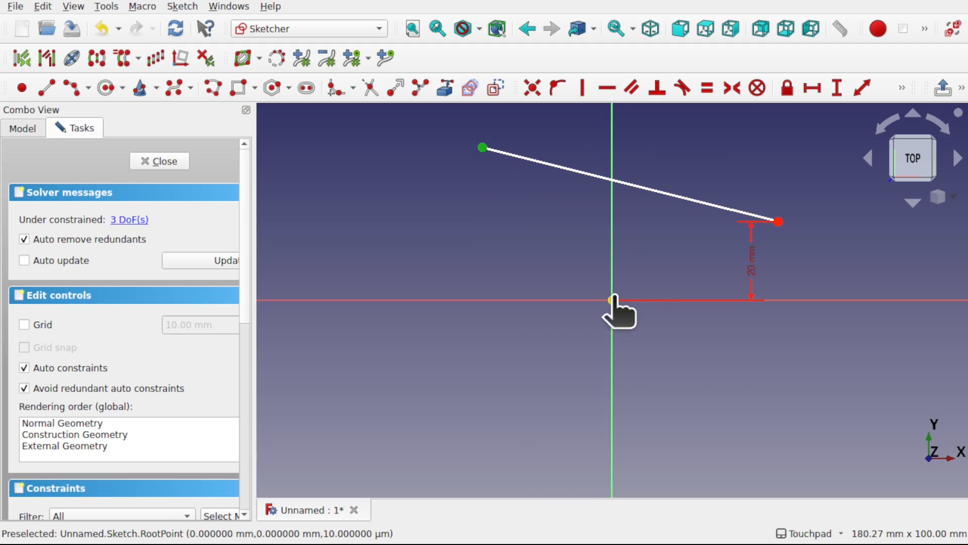
pyautogui.click(837, 88)
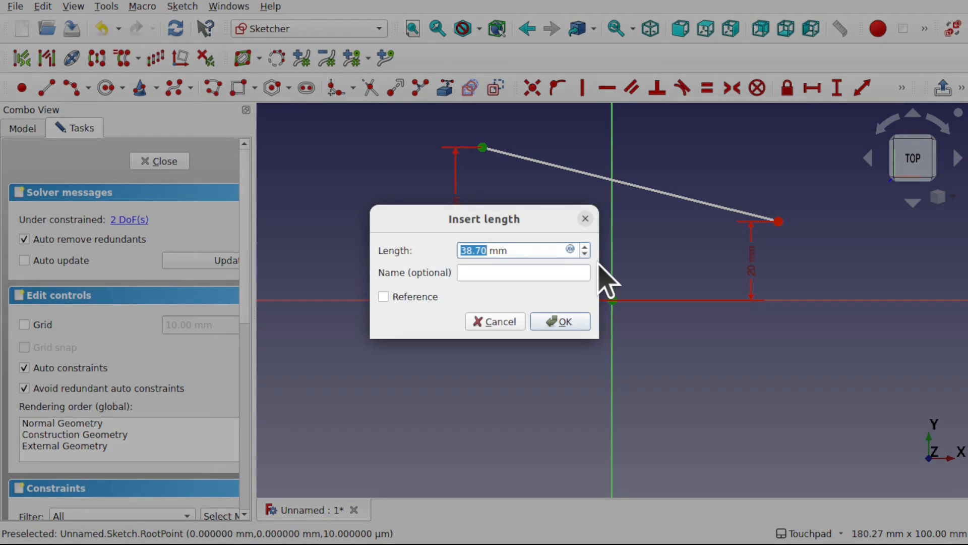
pyautogui.write('35')
pyautogui.press('Return')
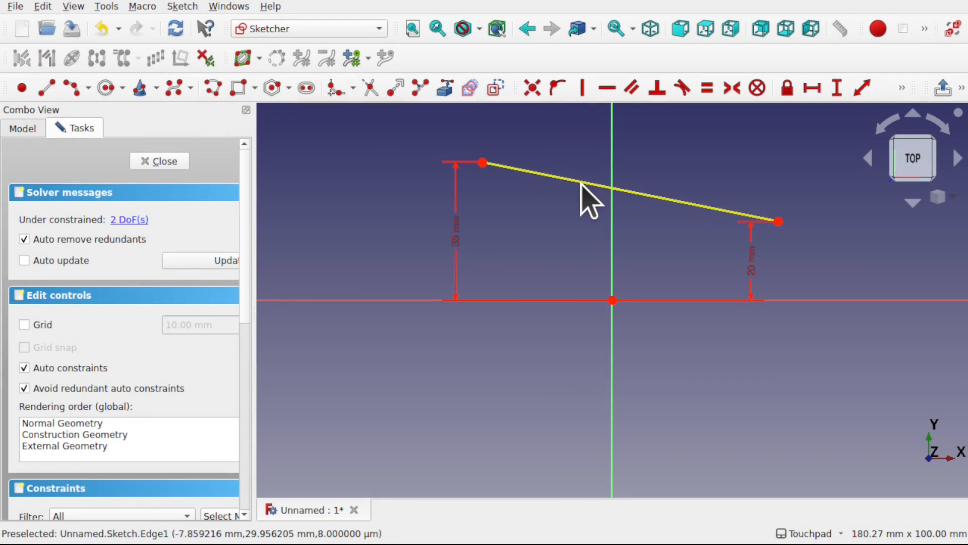
pyautogui.moveTo(579, 186)
pyautogui.mouseDown()
pyautogui.moveTo(555, 180)
pyautogui.moveTo(599, 225)
pyautogui.moveTo(584, 228)
pyautogui.moveTo(585, 217)
pyautogui.mouseUp()
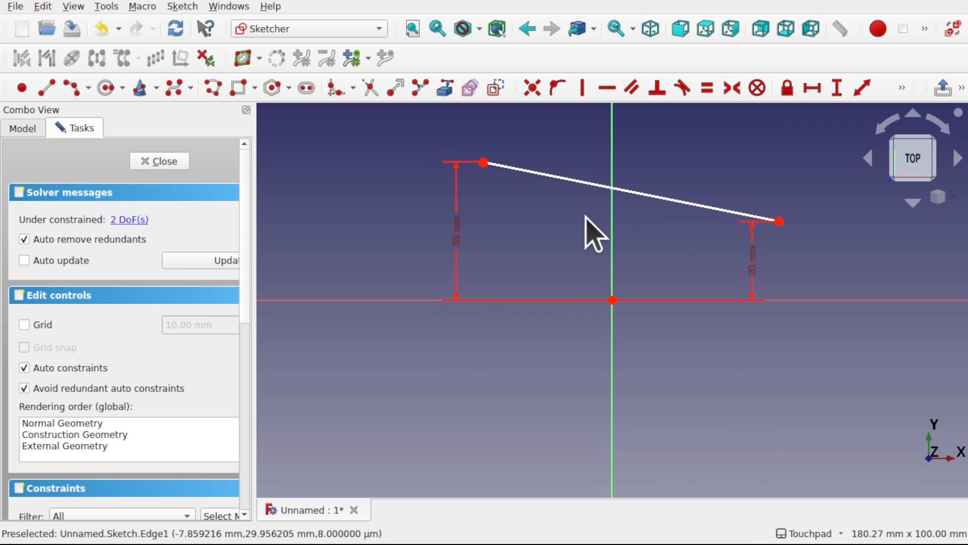
# Close the sloped-line sketch and create a second empty, unattached sketch on the XY-Plane.
pyautogui.click(179, 160)
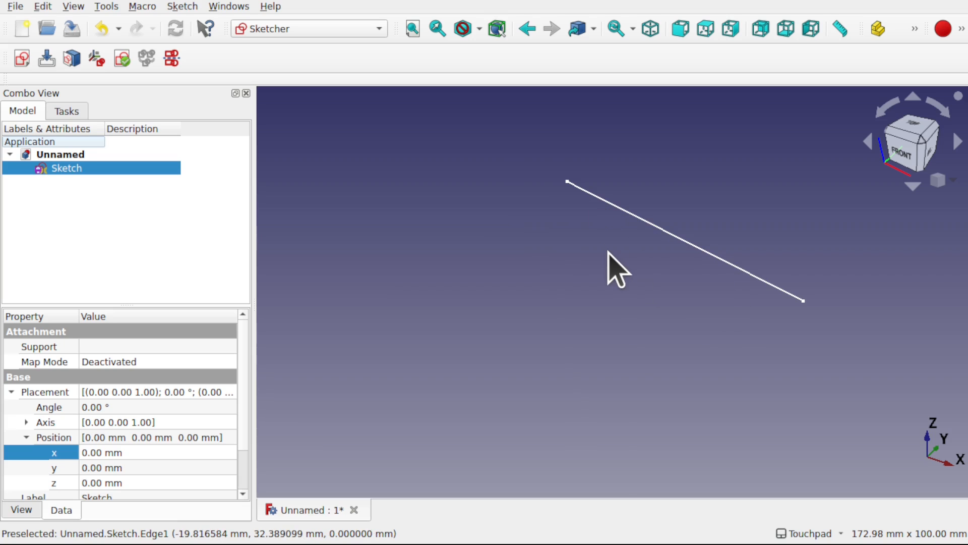
pyautogui.click(917, 123)
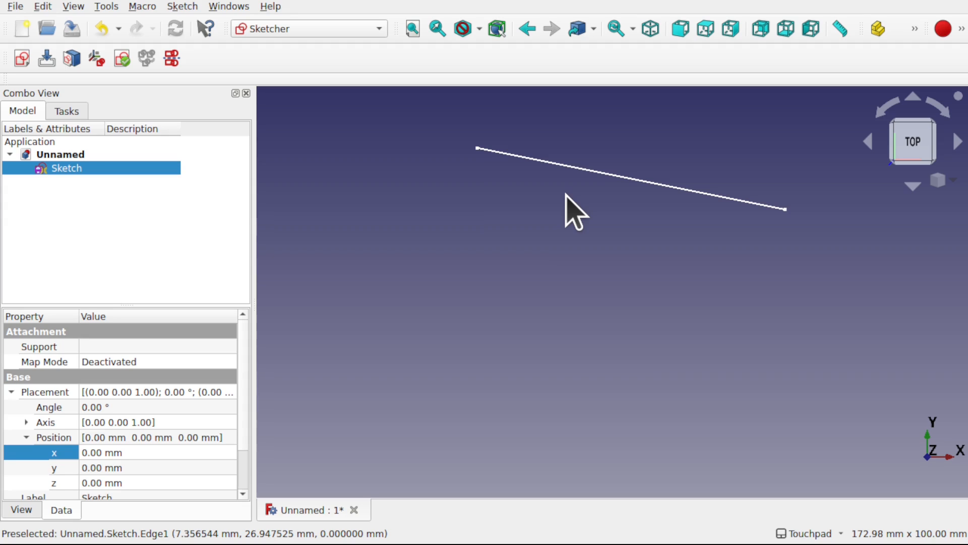
pyautogui.click(22, 59)
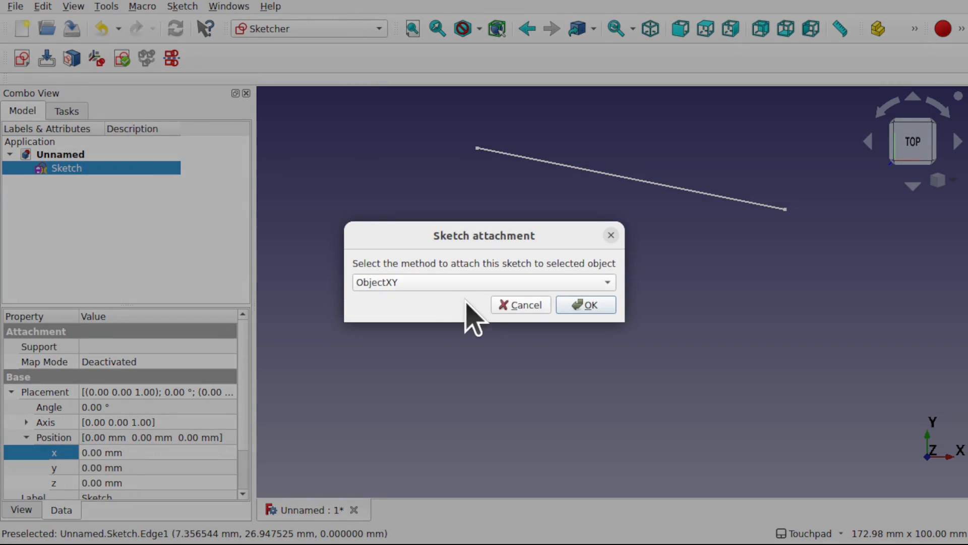
pyautogui.click(520, 305)
pyautogui.click(348, 288)
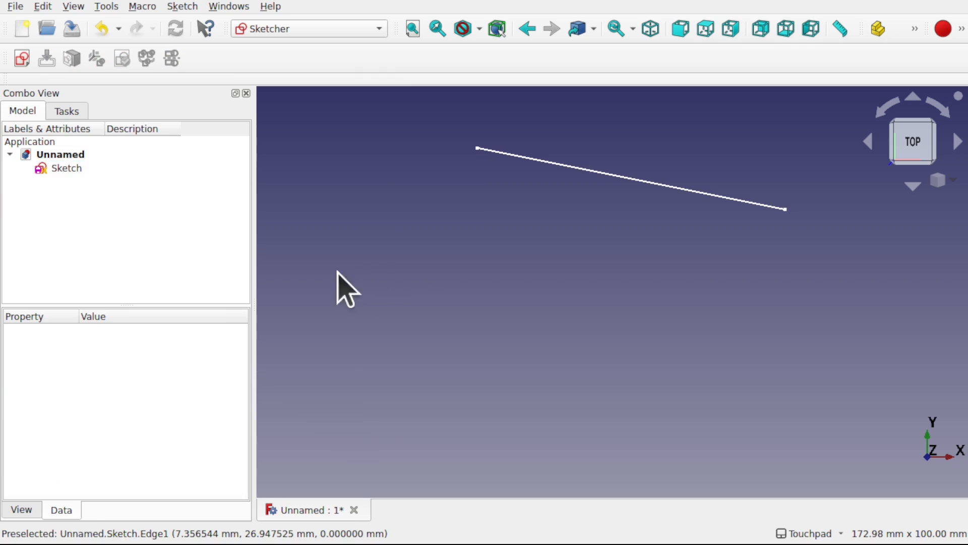
pyautogui.click(25, 60)
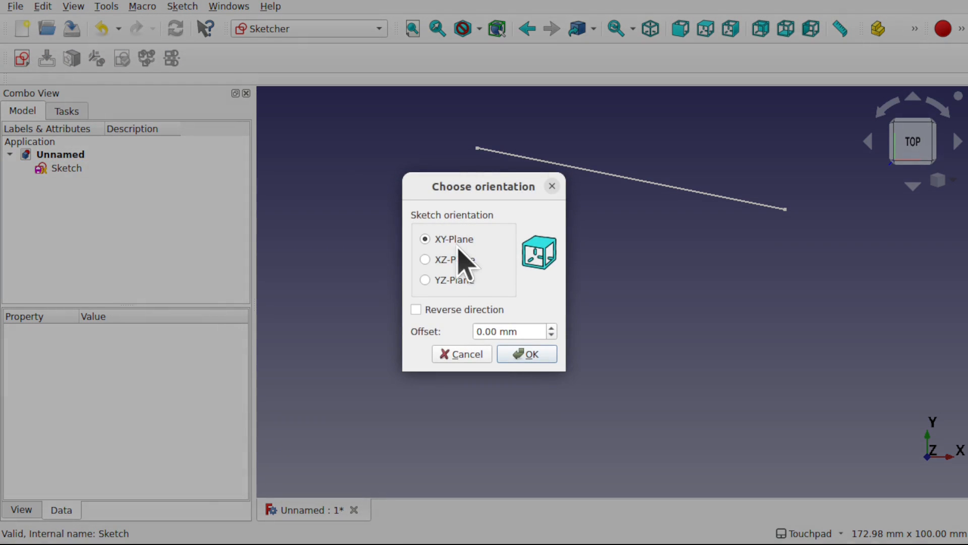
pyautogui.click(526, 354)
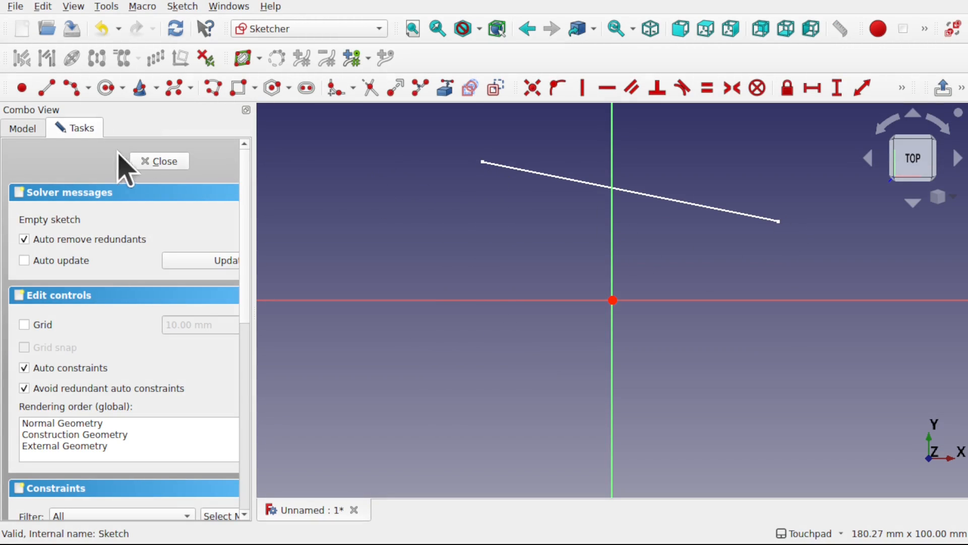
# Place points along the horizontal axis, one left and others right of the origin.
pyautogui.click(21, 88)
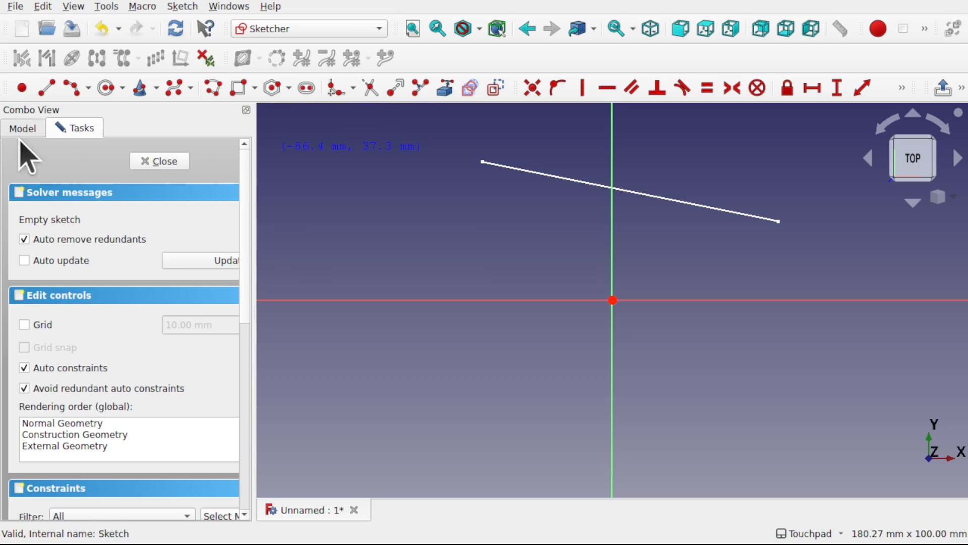
pyautogui.click(498, 300)
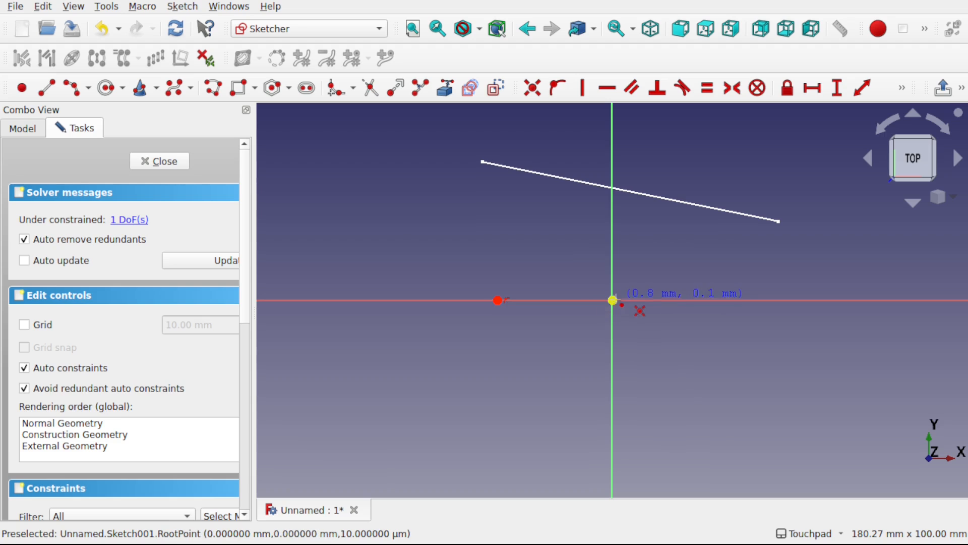
pyautogui.click(685, 300)
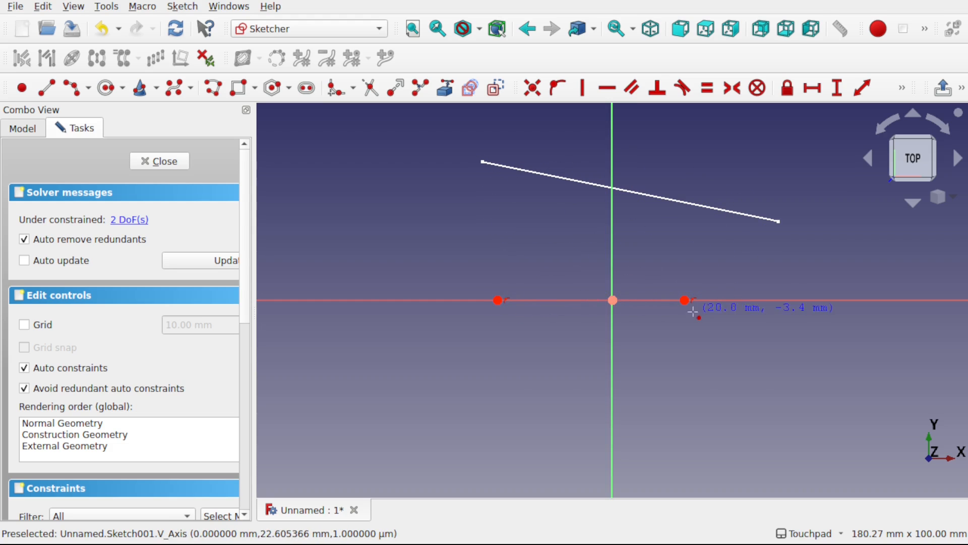
pyautogui.click(784, 300)
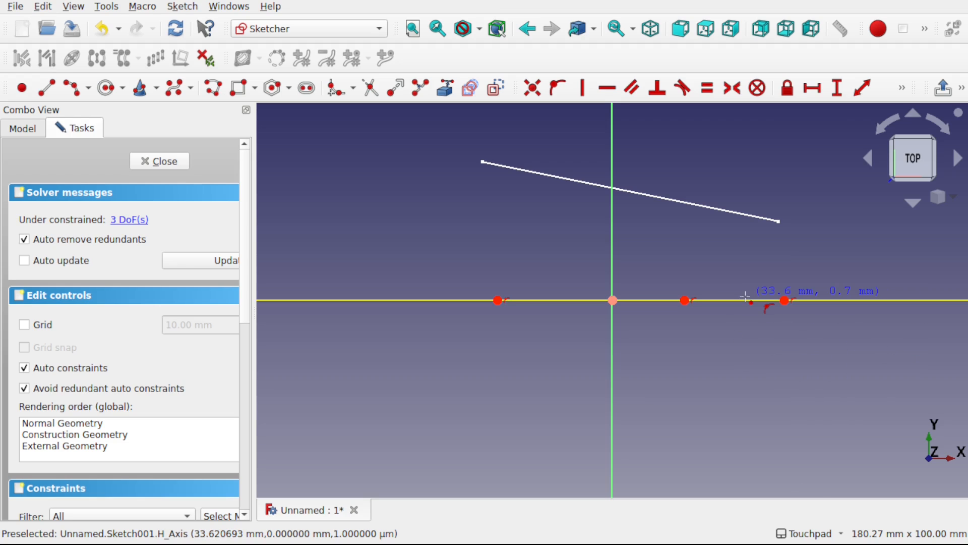
pyautogui.click(782, 300)
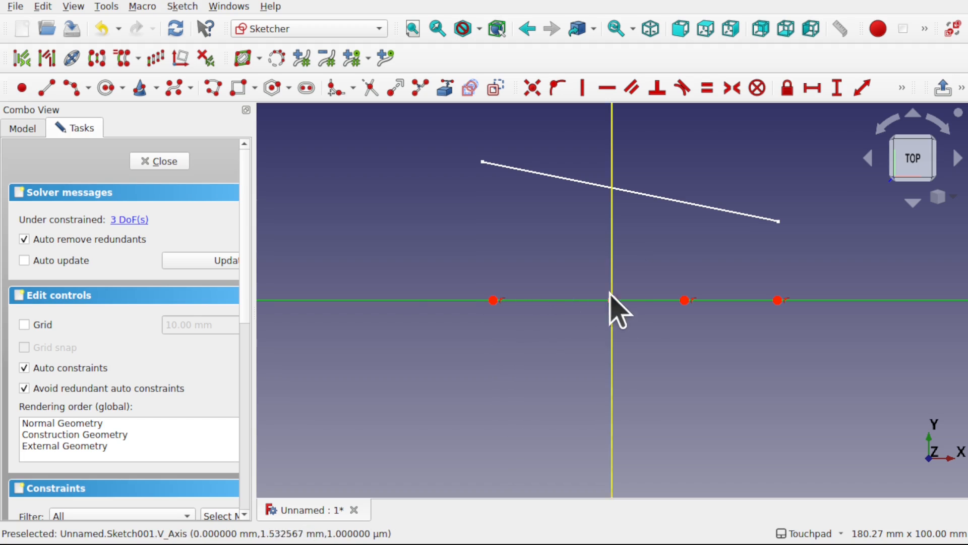
# Constrain the leftmost point 10 mm horizontally from the origin and space out the others.
pyautogui.click(493, 300)
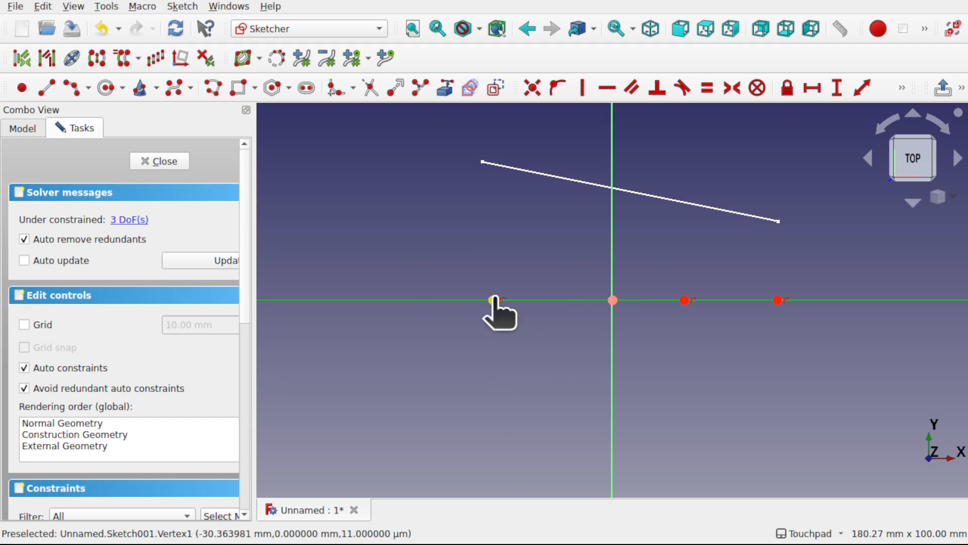
pyautogui.click(613, 300)
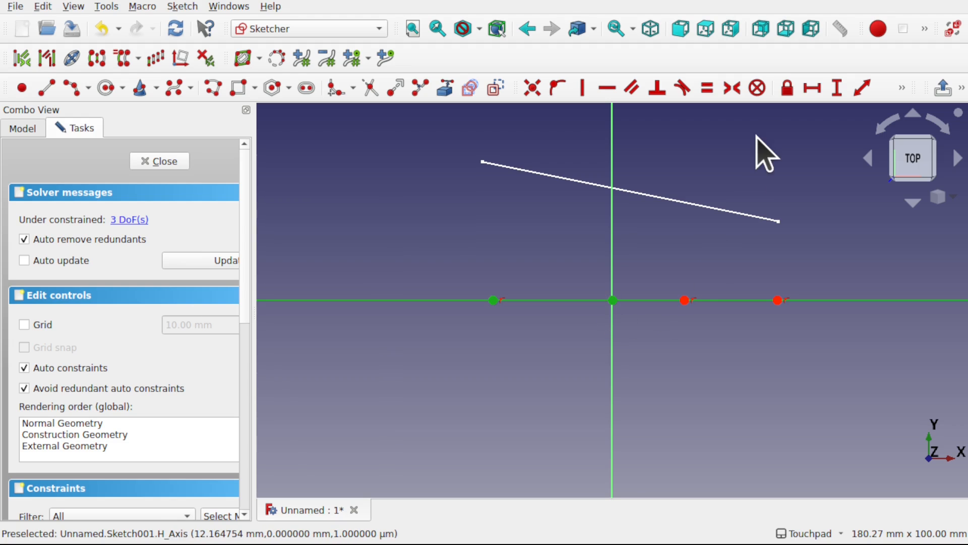
pyautogui.click(812, 88)
pyautogui.click(610, 301)
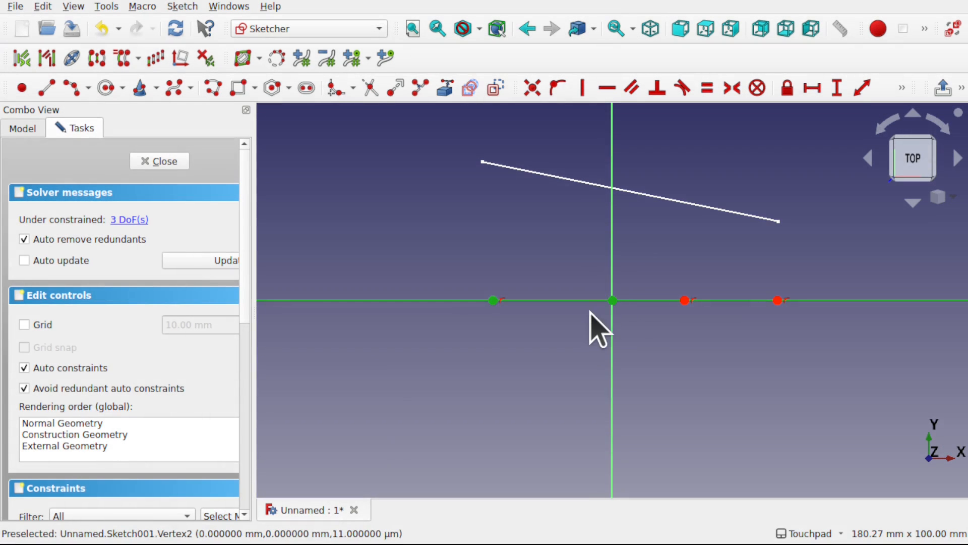
pyautogui.click(495, 302)
pyautogui.click(813, 91)
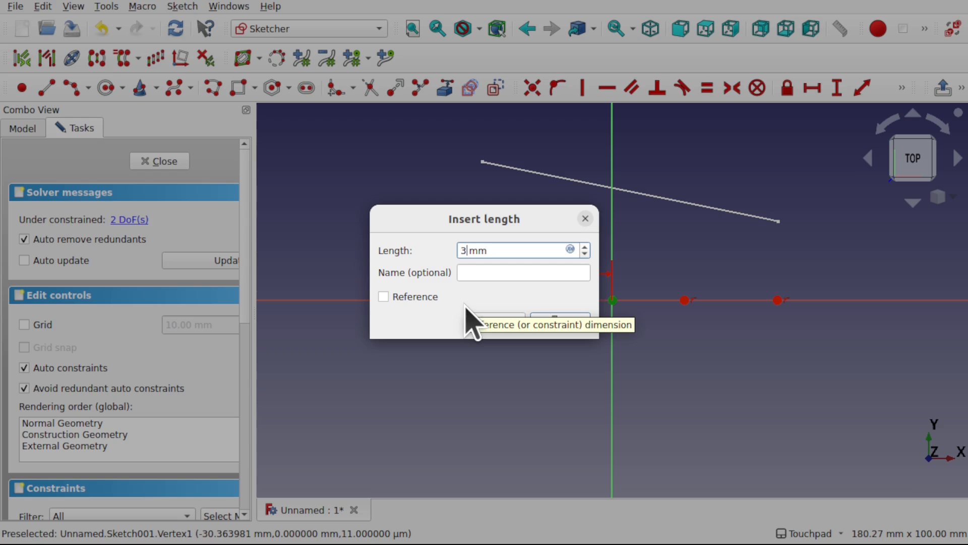
pyautogui.write('30')
pyautogui.press('Return')
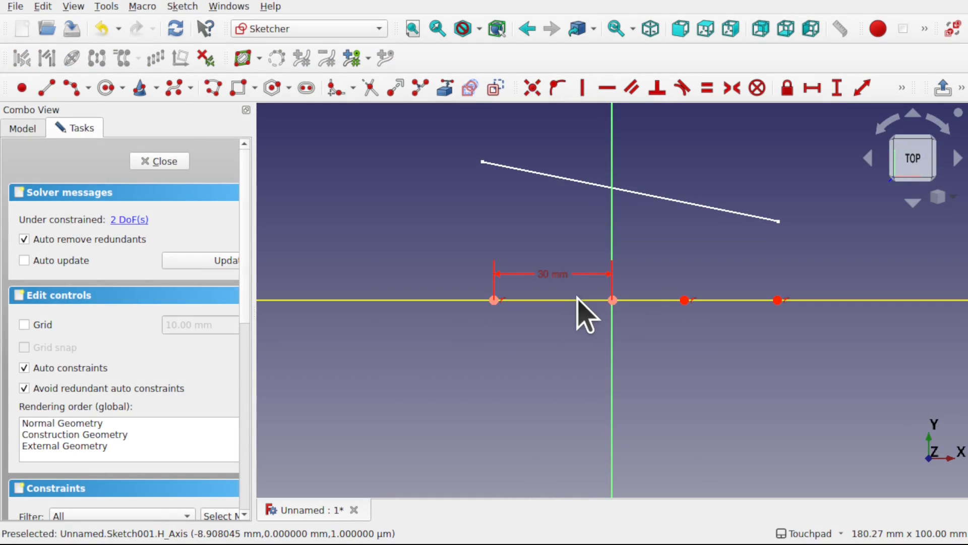
pyautogui.doubleClick(563, 274)
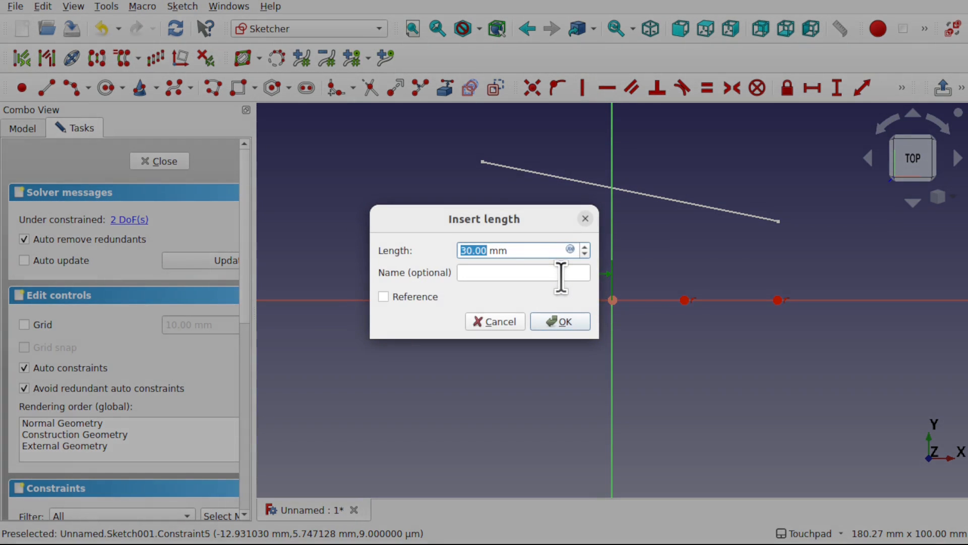
pyautogui.press('Return')
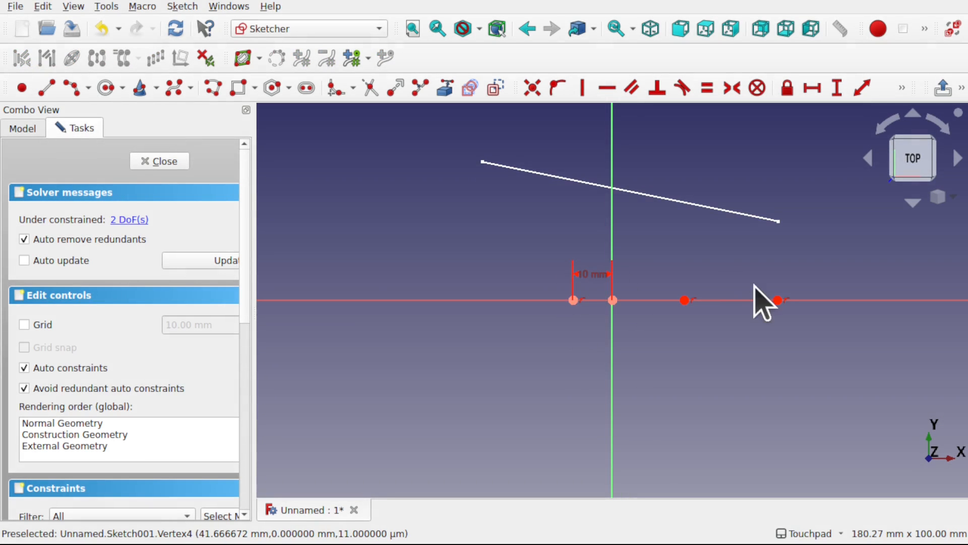
pyautogui.moveTo(778, 300); pyautogui.dragTo(805, 300)
pyautogui.moveTo(686, 300)
pyautogui.mouseDown()
pyautogui.moveTo(710, 298)
pyautogui.moveTo(686, 300)
pyautogui.mouseUp()
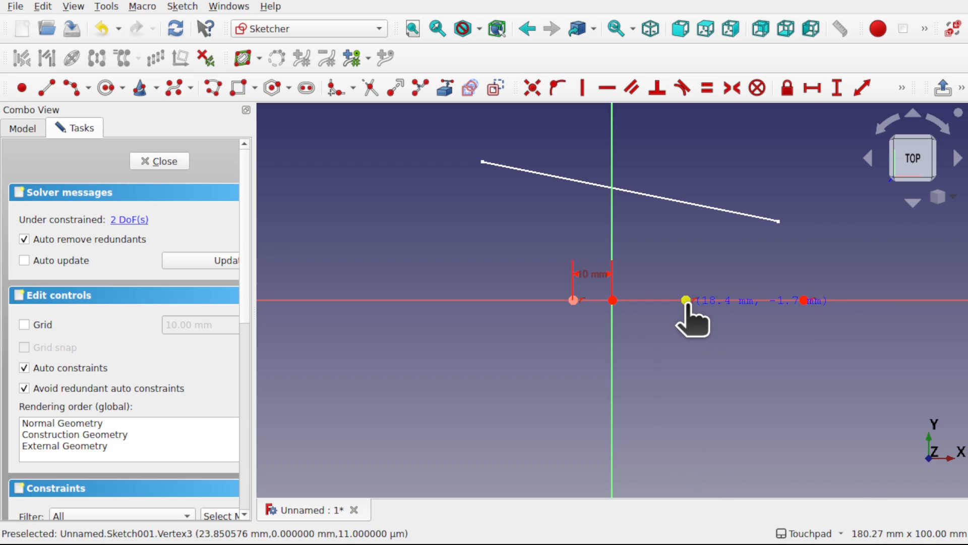
# Convert all the axis points to construction geometry and close Sketch001.
pyautogui.click(160, 162)
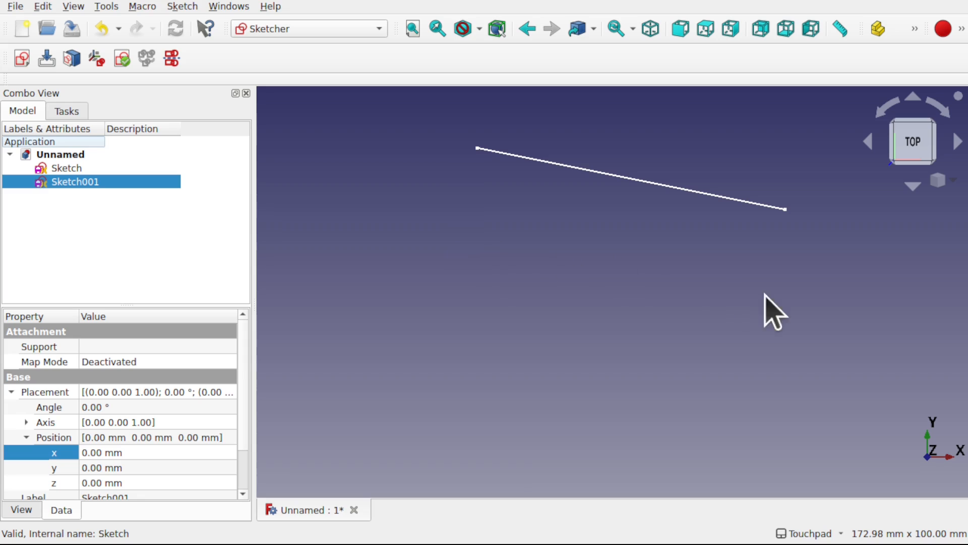
pyautogui.doubleClick(99, 182)
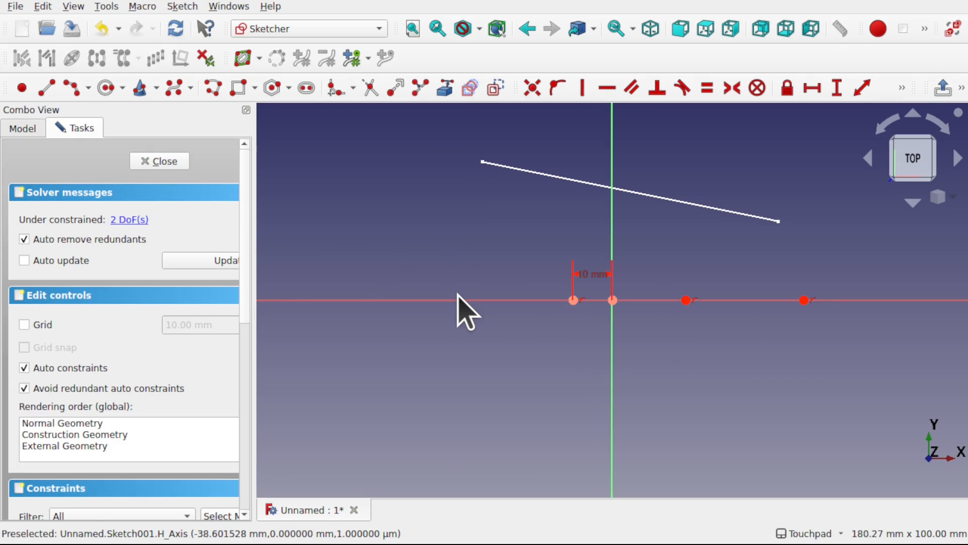
pyautogui.moveTo(515, 254)
pyautogui.mouseDown()
pyautogui.moveTo(785, 350)
pyautogui.moveTo(884, 353)
pyautogui.mouseUp()
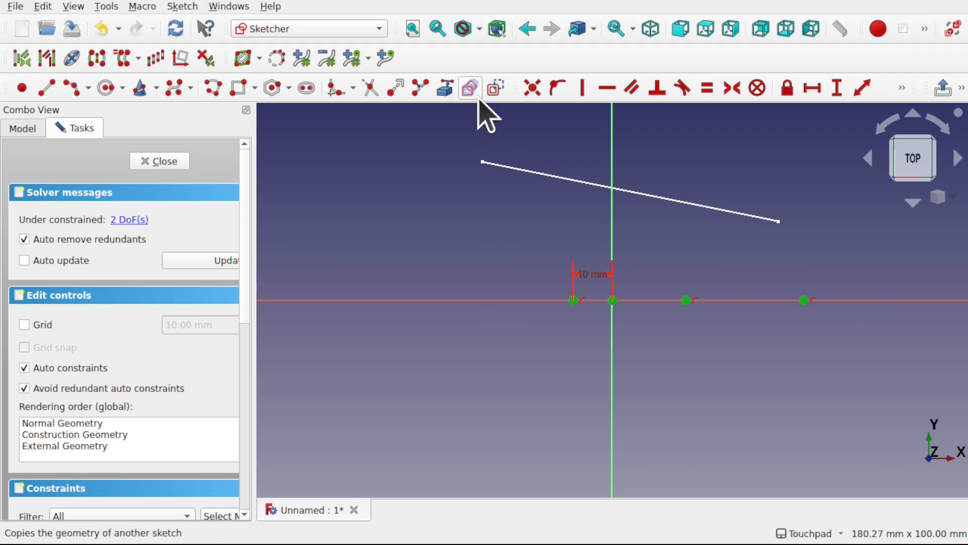
pyautogui.click(497, 88)
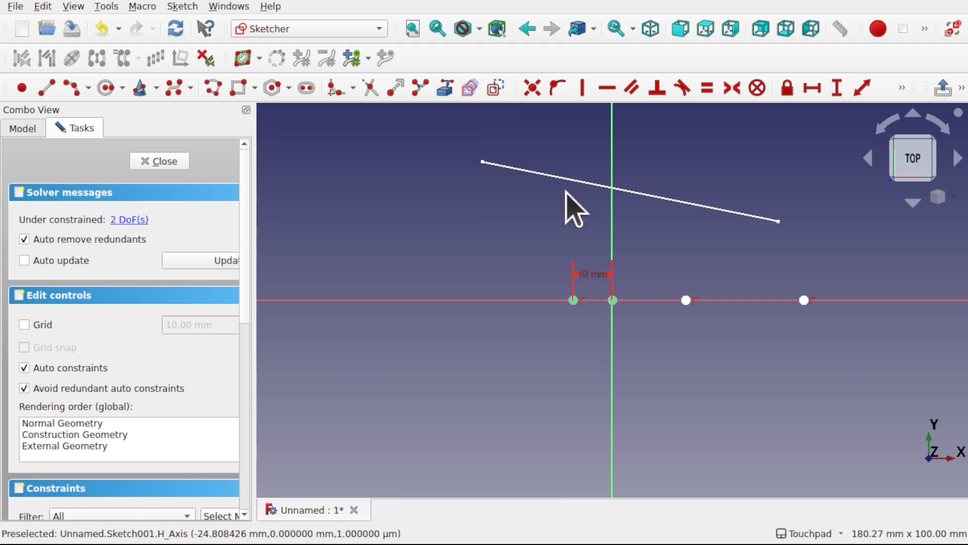
pyautogui.click(176, 162)
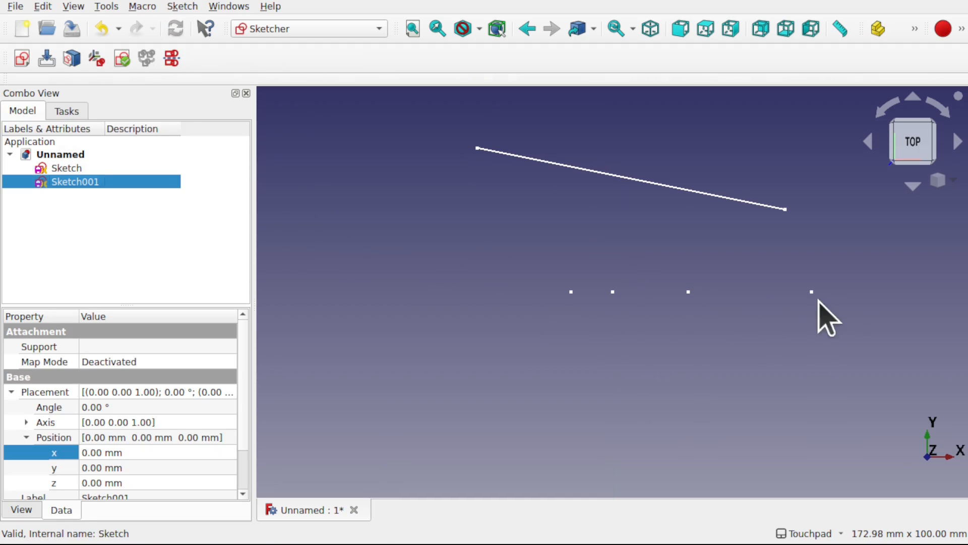
# In the sloped-line sketch, link the leftmost axis point and align the line's left end vertically over it.
pyautogui.doubleClick(114, 169)
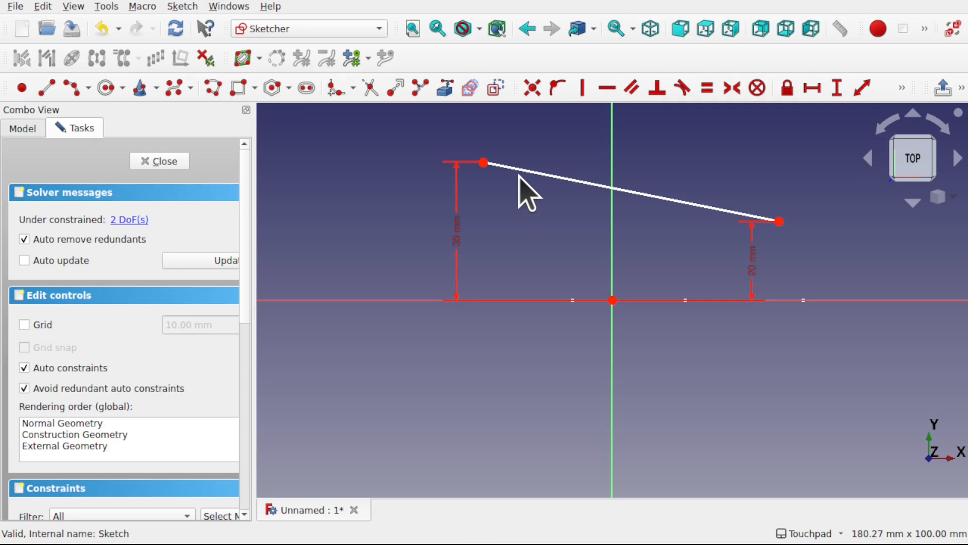
pyautogui.moveTo(550, 191)
pyautogui.mouseDown()
pyautogui.moveTo(630, 195)
pyautogui.moveTo(590, 200)
pyautogui.mouseUp()
pyautogui.click(446, 89)
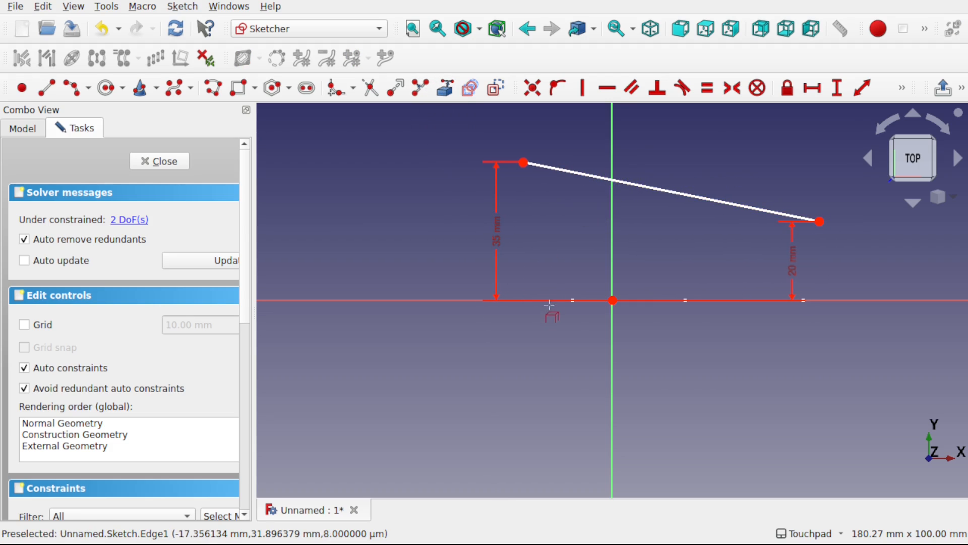
pyautogui.click(572, 299)
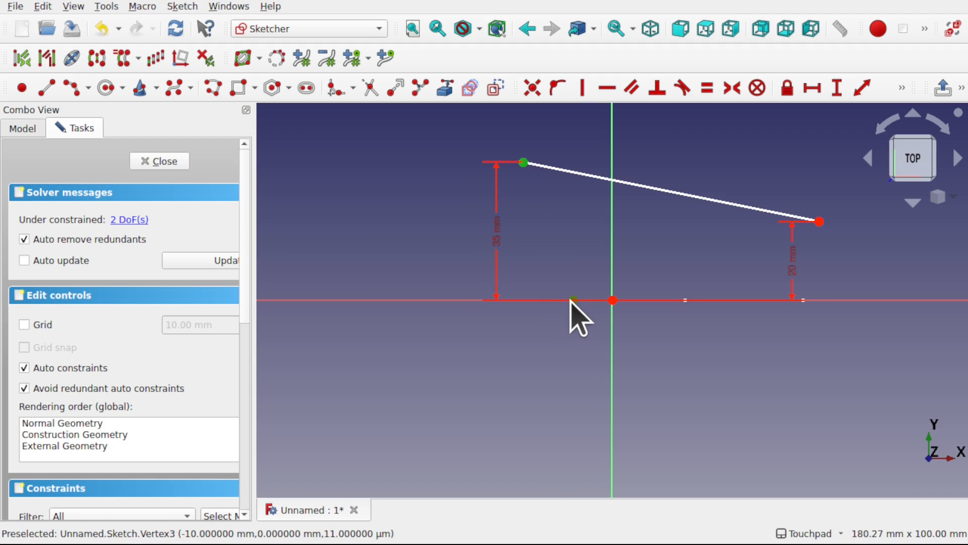
pyautogui.click(583, 89)
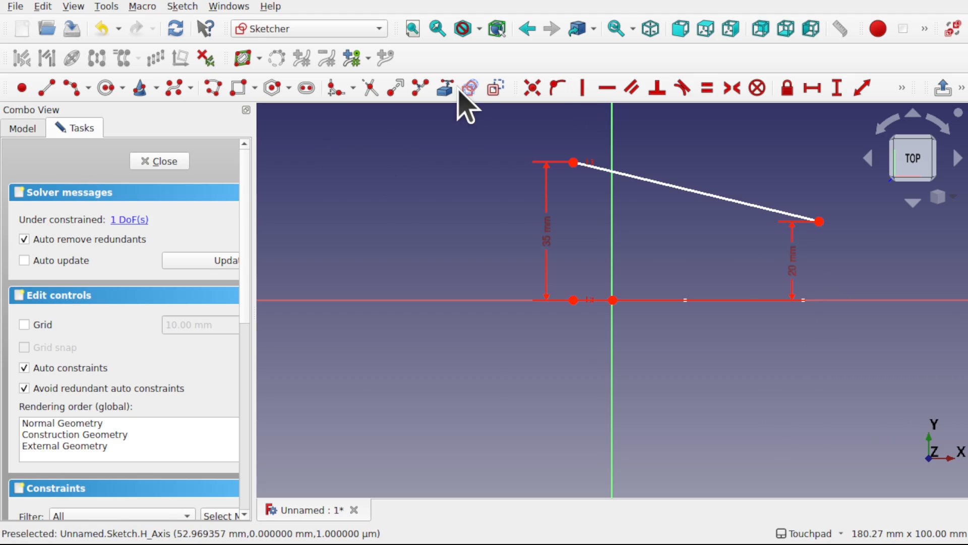
# Align the sloped line's right endpoint vertically with the right axis point.
pyautogui.click(444, 91)
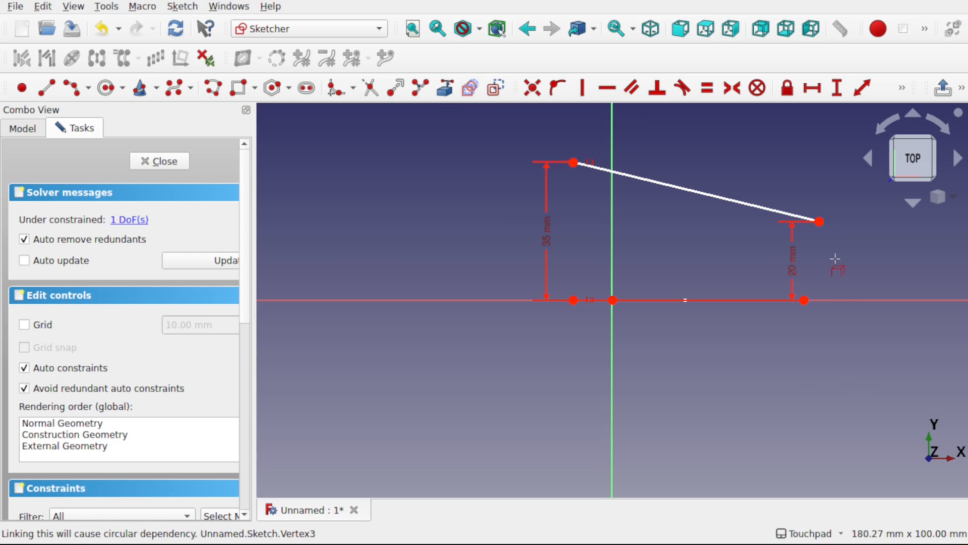
pyautogui.click(819, 221)
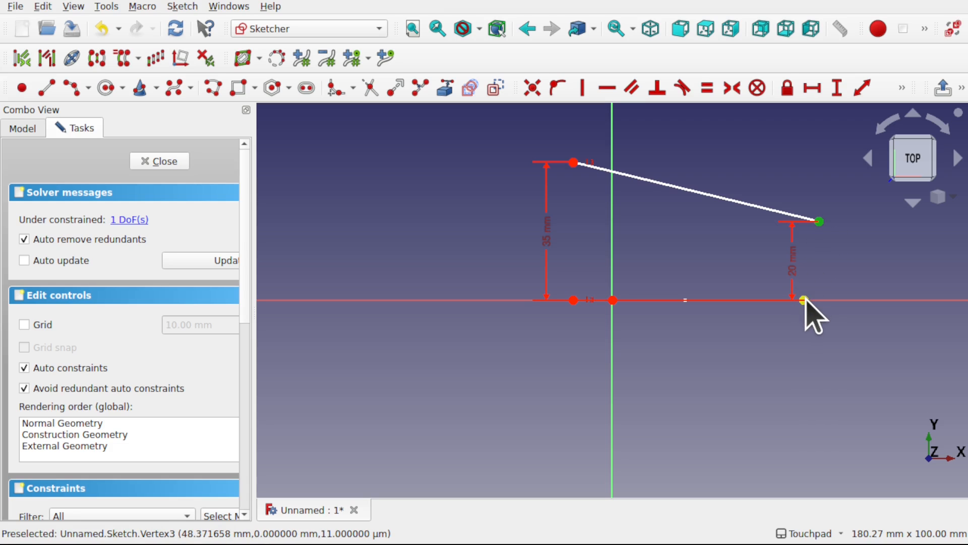
pyautogui.click(804, 300)
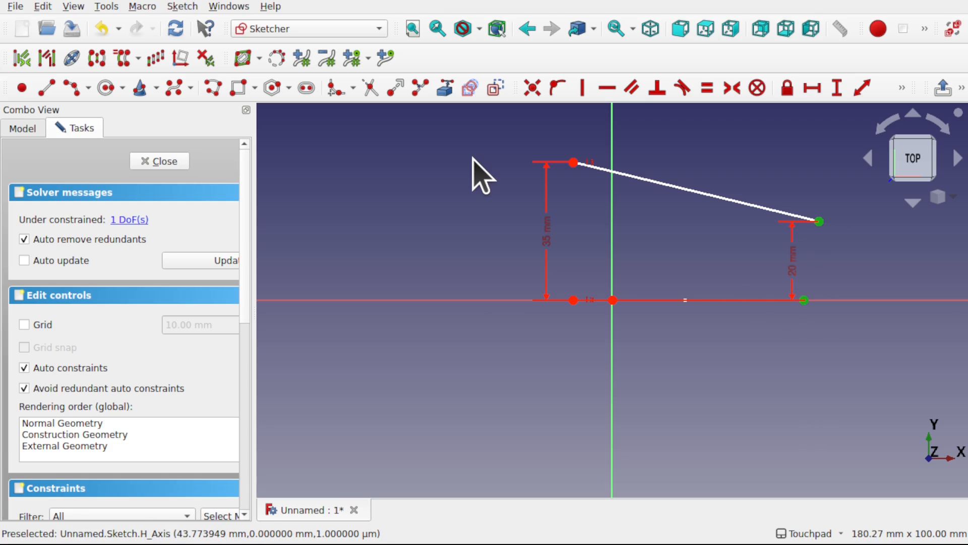
pyautogui.click(581, 89)
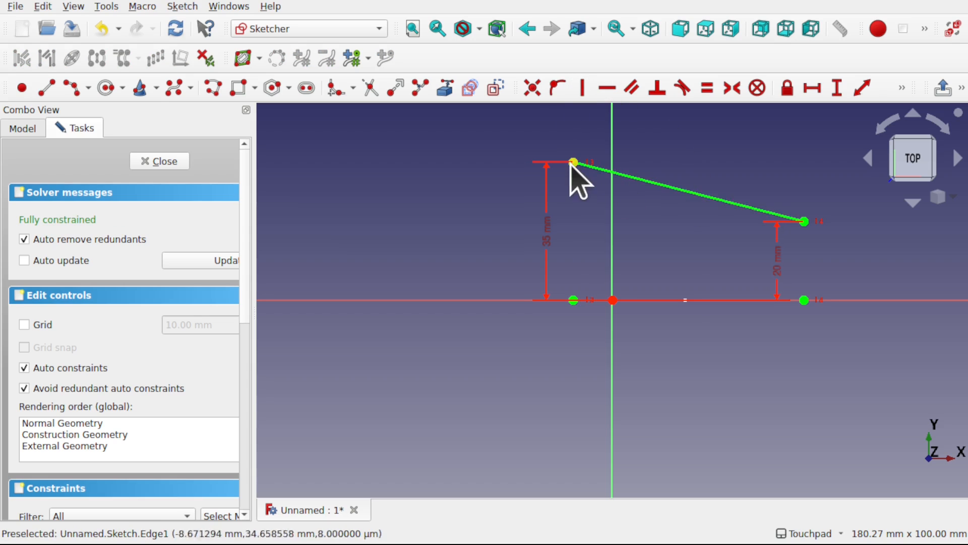
# Link the reference point on the horizontal axis as external geometry.
pyautogui.click(445, 89)
pyautogui.moveTo(677, 256)
pyautogui.keyDown('shift'); pyautogui.mouseDown(button='middle')
pyautogui.moveTo(577, 280)
pyautogui.moveTo(590, 275)
pyautogui.mouseUp(button='middle'); pyautogui.keyUp('shift')
pyautogui.scroll(3, 589, 273)
pyautogui.scroll(-1, 589, 275)
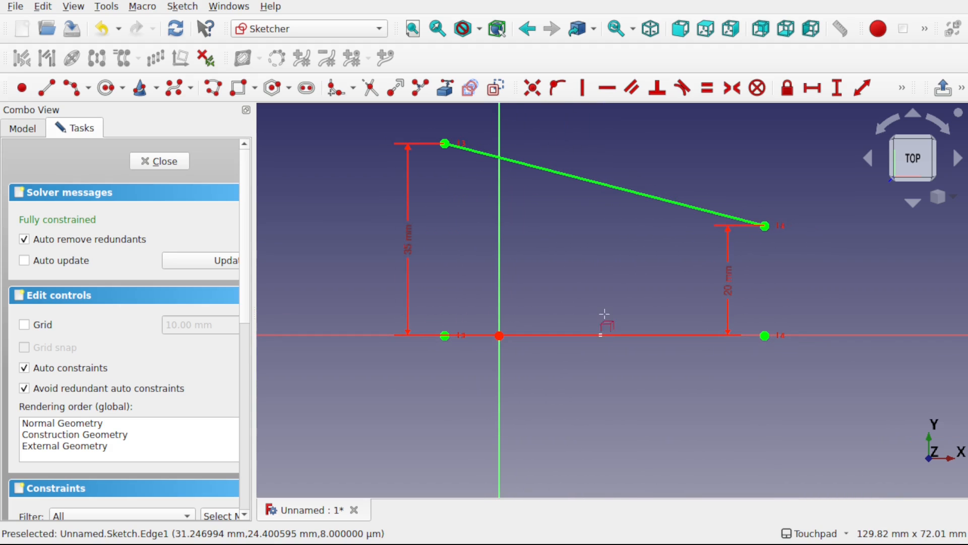
pyautogui.click(599, 335)
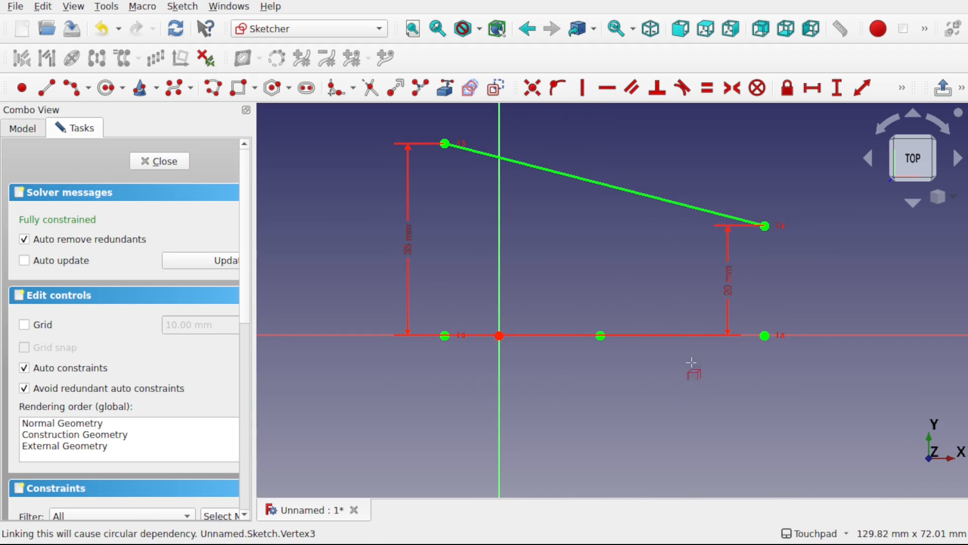
pyautogui.moveTo(629, 321)
pyautogui.keyDown('alt'); pyautogui.mouseDown(button='middle')
pyautogui.moveTo(624, 313)
pyautogui.moveTo(604, 387)
pyautogui.moveTo(611, 409)
pyautogui.moveTo(630, 322)
pyautogui.mouseUp(button='middle'); pyautogui.keyUp('alt')
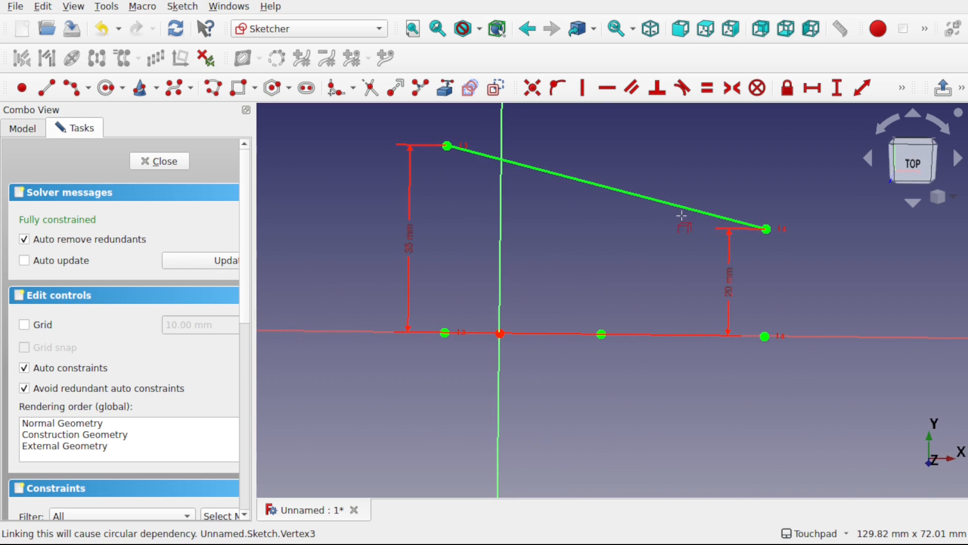
pyautogui.moveTo(594, 279)
pyautogui.keyDown('alt'); pyautogui.mouseDown(button='middle')
pyautogui.moveTo(600, 323)
pyautogui.moveTo(604, 247)
pyautogui.mouseUp(button='middle'); pyautogui.keyUp('alt')
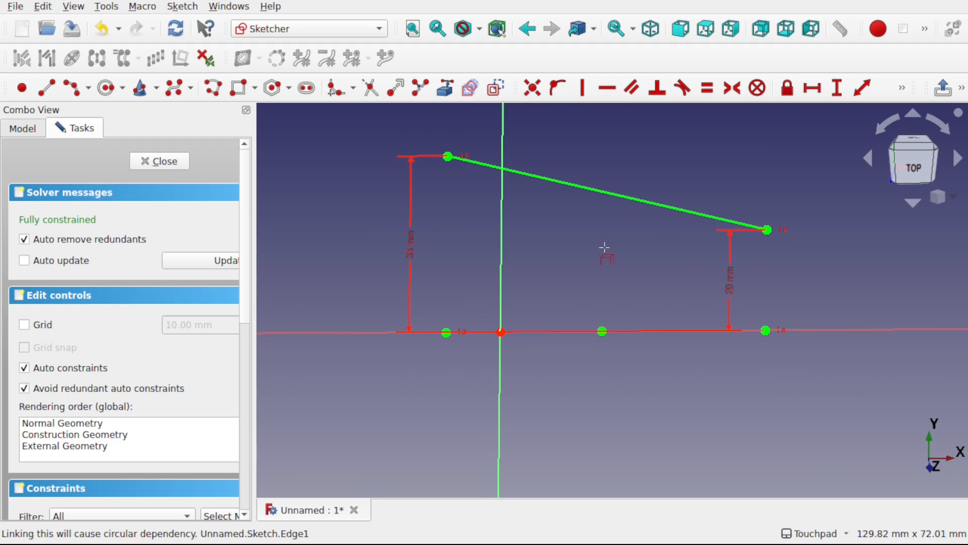
# Place two points on the sloped line, one at the vertical axis and one midway.
pyautogui.click(22, 88)
pyautogui.click(503, 169)
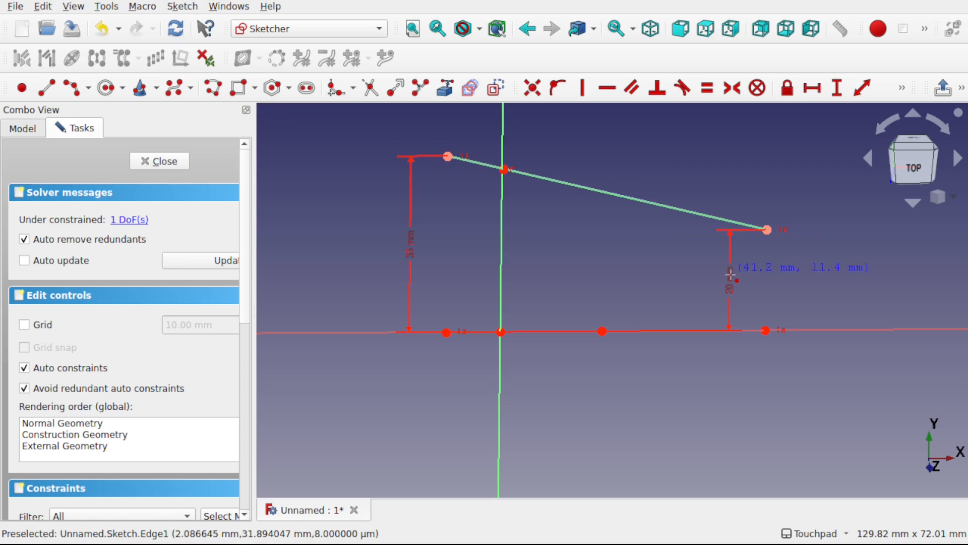
pyautogui.click(603, 191)
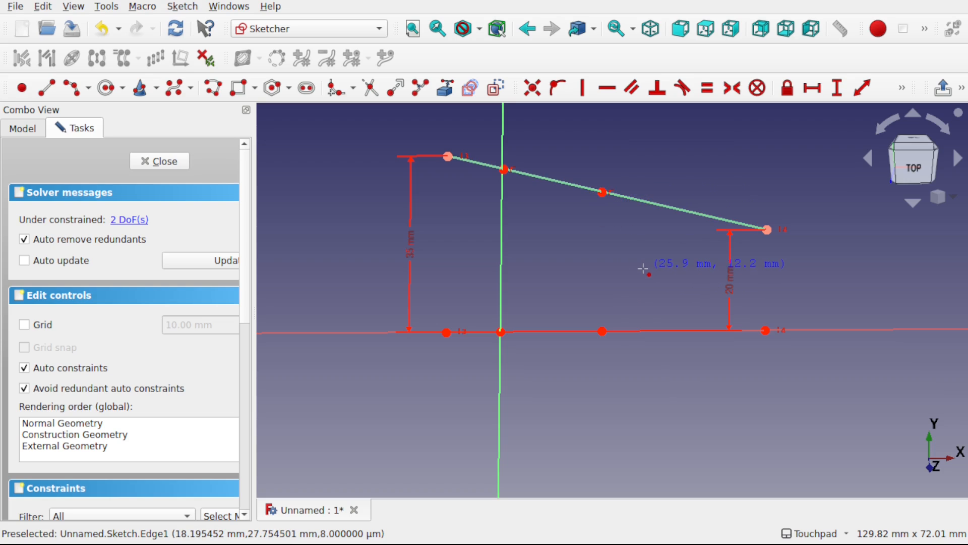
pyautogui.moveTo(643, 269); pyautogui.dragTo(601, 295, button='middle')
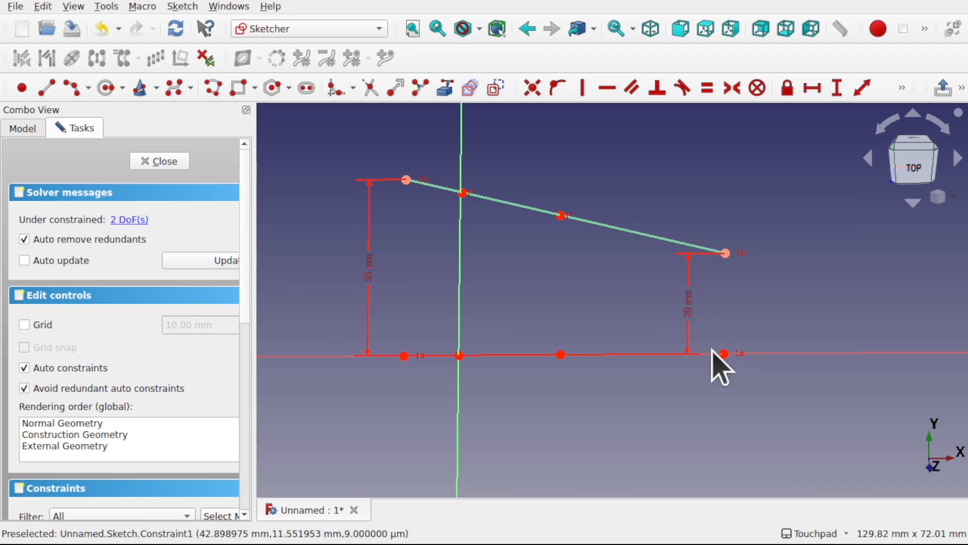
# Align both points vertically with the axis points below, then close the fully constrained sketch.
pyautogui.click(581, 89)
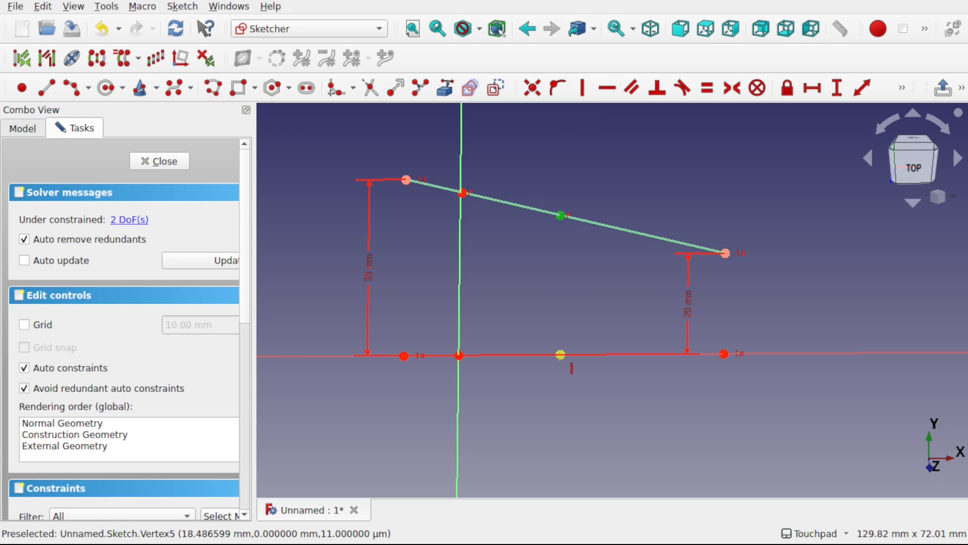
pyautogui.click(560, 355)
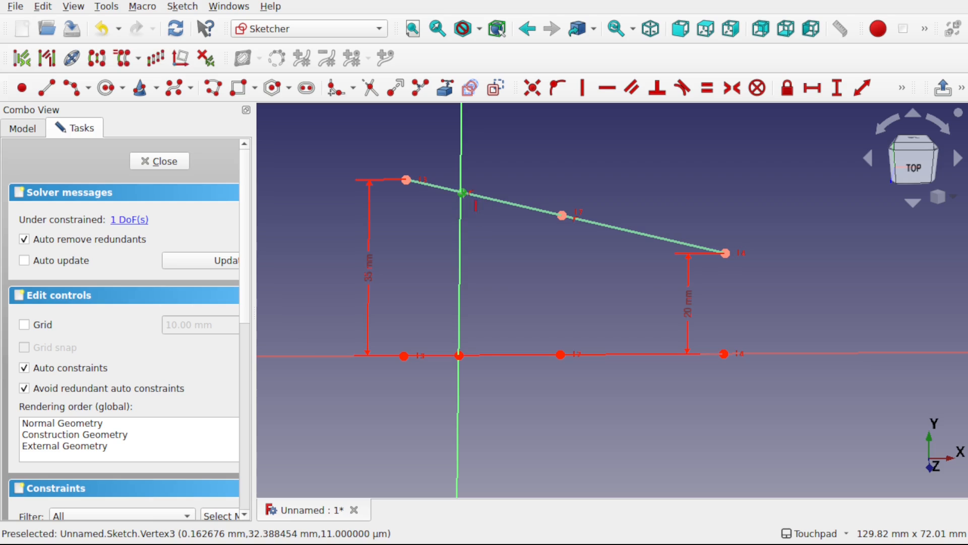
pyautogui.click(462, 192)
pyautogui.click(459, 355)
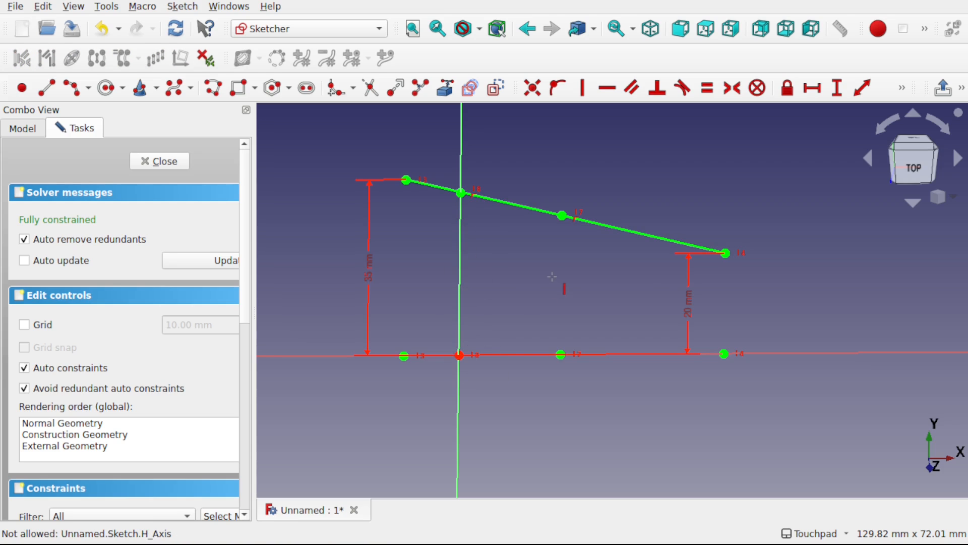
pyautogui.click(461, 192)
pyautogui.click(563, 216)
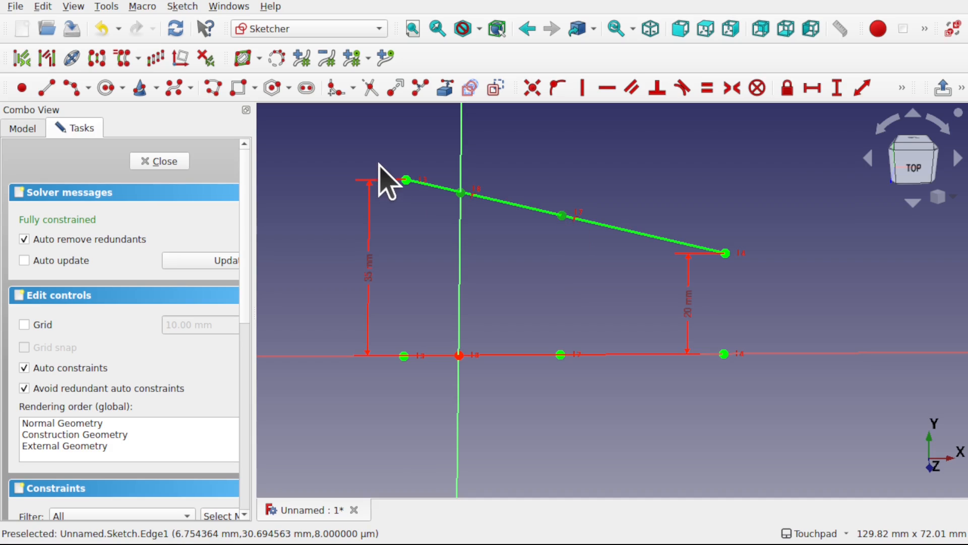
pyautogui.click(491, 89)
pyautogui.click(175, 162)
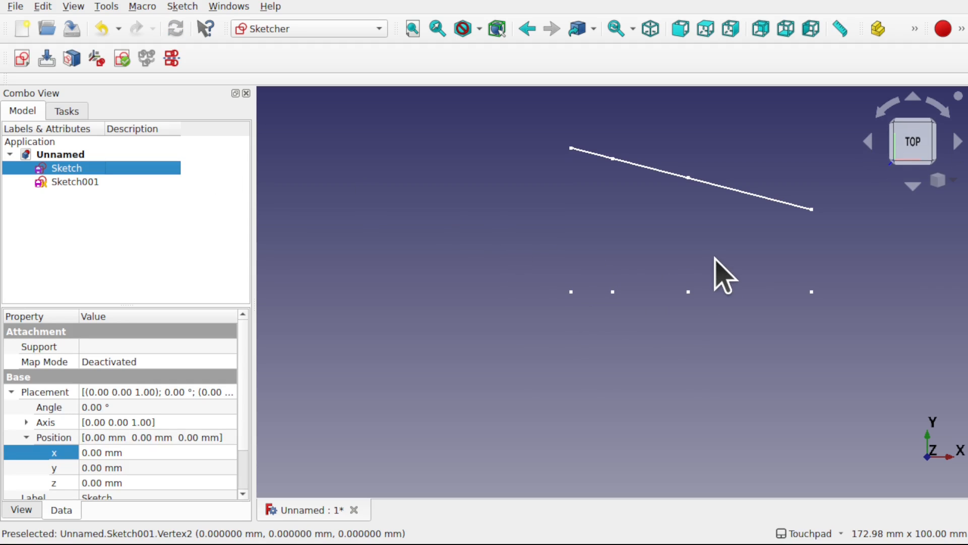
# From the front view with nothing selected, create a new empty sketch on the XZ-Plane.
pyautogui.keyDown('shift'); pyautogui.moveTo(744, 257); pyautogui.dragTo(605, 299, button='middle'); pyautogui.keyUp('shift')
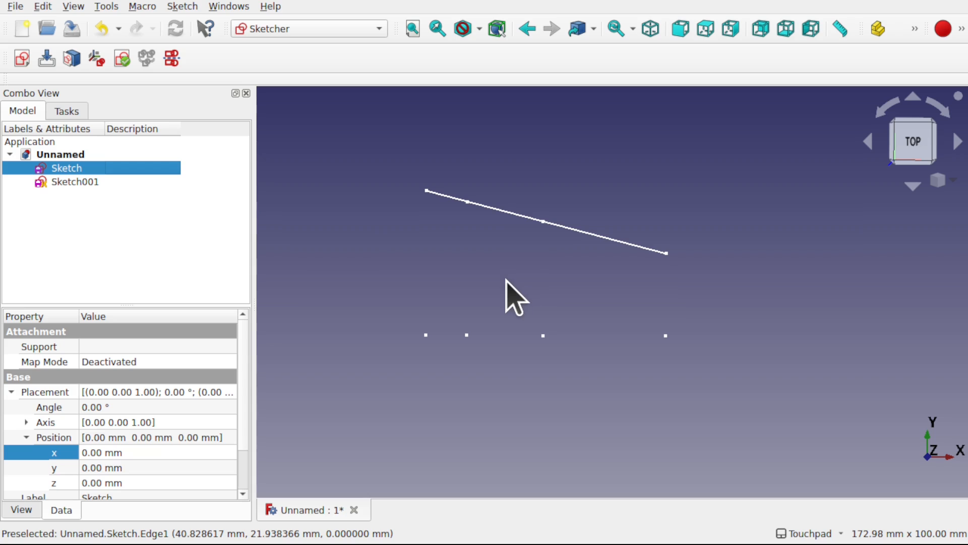
pyautogui.keyDown('alt'); pyautogui.moveTo(534, 217); pyautogui.dragTo(544, 300); pyautogui.keyUp('alt')
pyautogui.keyDown('alt'); pyautogui.moveTo(569, 234); pyautogui.dragTo(647, 238); pyautogui.keyUp('alt')
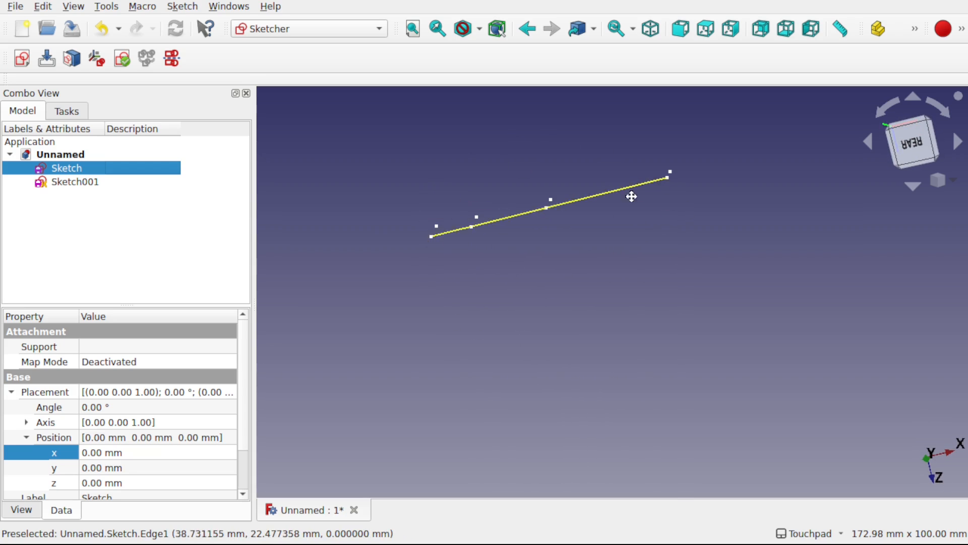
pyautogui.keyDown('shift'); pyautogui.moveTo(631, 196); pyautogui.dragTo(631, 296); pyautogui.keyUp('shift')
pyautogui.keyDown('alt'); pyautogui.moveTo(504, 303); pyautogui.dragTo(501, 240); pyautogui.keyUp('alt')
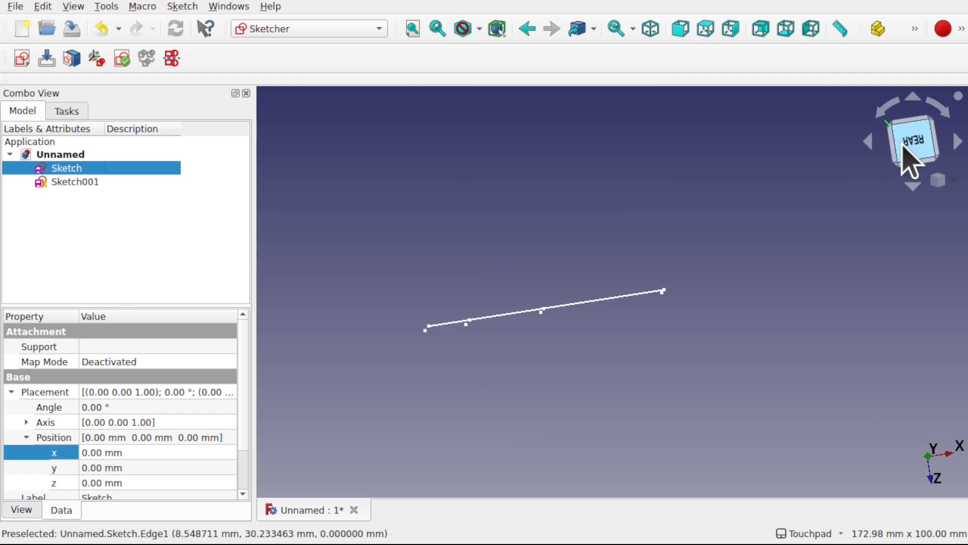
pyautogui.keyDown('alt'); pyautogui.moveTo(633, 234); pyautogui.dragTo(639, 174); pyautogui.keyUp('alt')
pyautogui.keyDown('alt'); pyautogui.moveTo(659, 242); pyautogui.dragTo(637, 208); pyautogui.keyUp('alt')
pyautogui.click(917, 151)
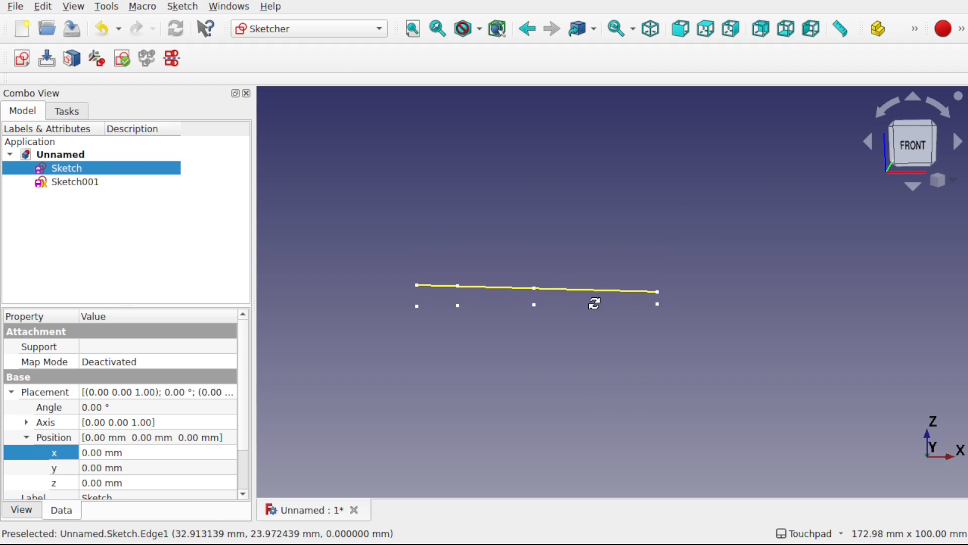
pyautogui.click(489, 233)
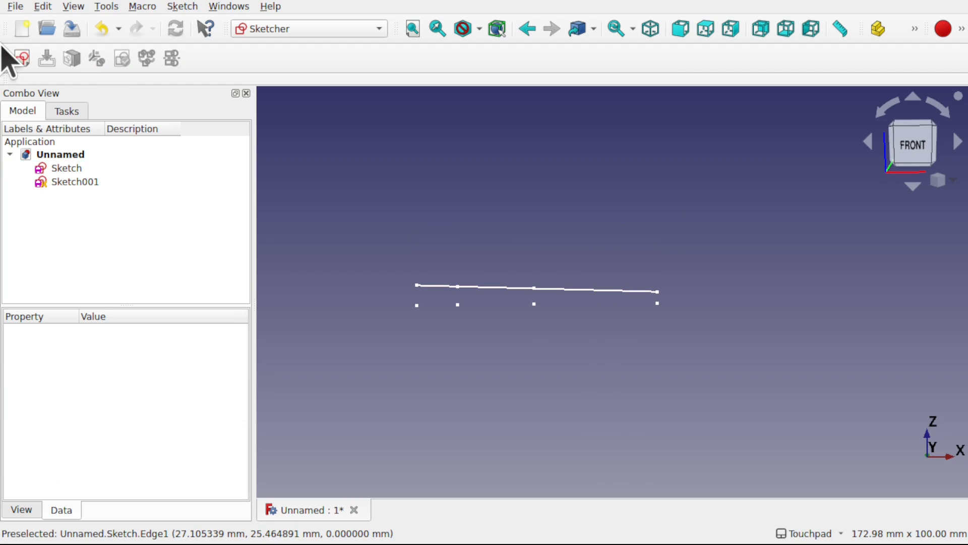
pyautogui.click(21, 58)
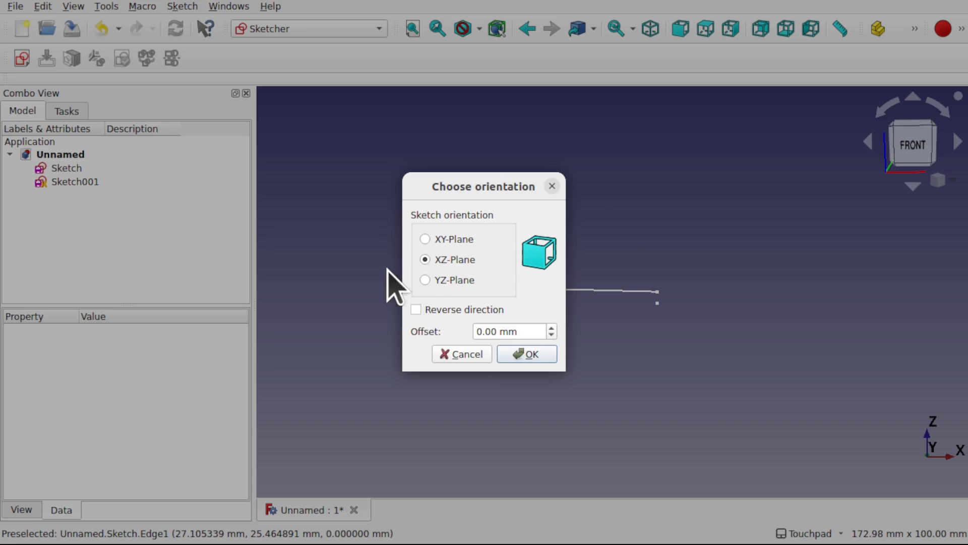
pyautogui.click(534, 359)
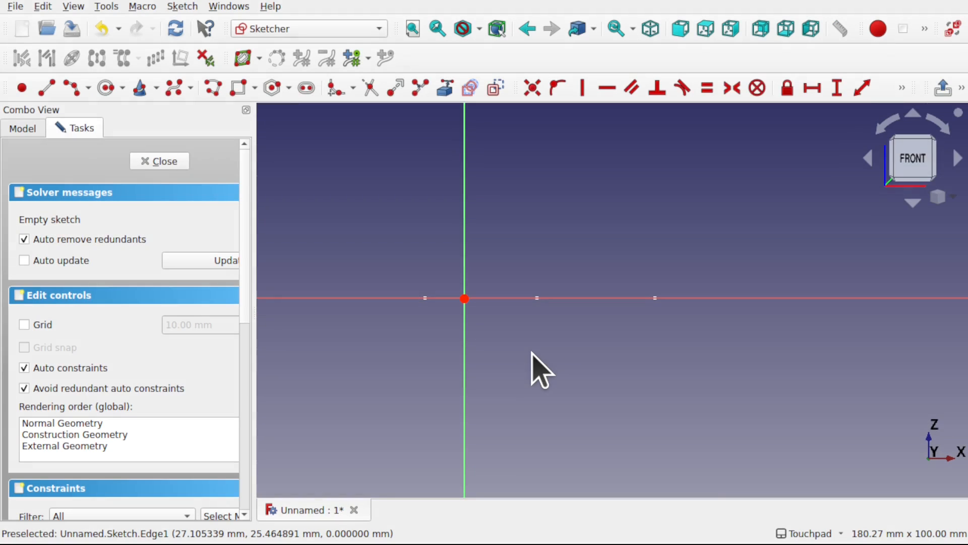
pyautogui.moveTo(531, 352)
pyautogui.keyDown('shift'); pyautogui.mouseDown()
pyautogui.moveTo(530, 382)
pyautogui.moveTo(546, 372)
pyautogui.mouseUp(); pyautogui.keyUp('shift')
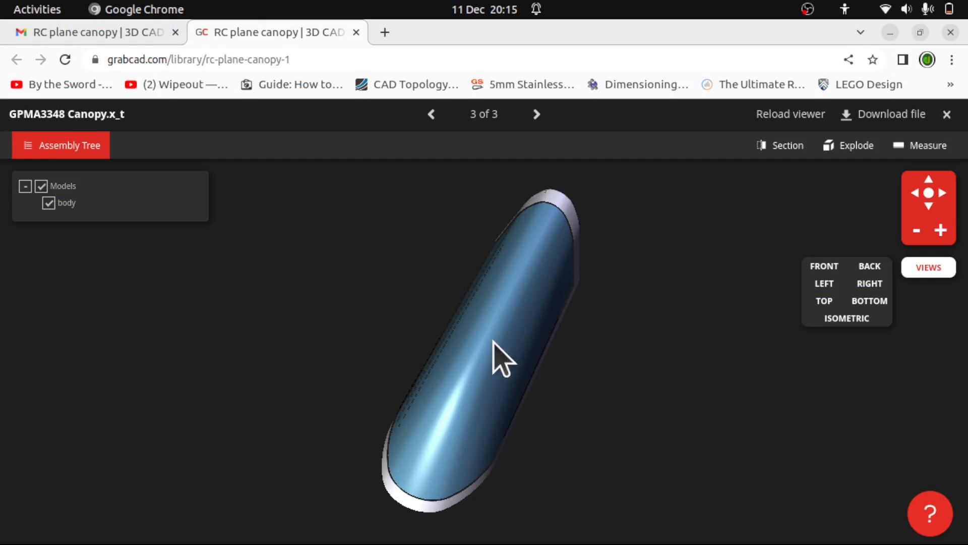
# Rotate the GrabCAD canopy model to study its profile.
pyautogui.moveTo(525, 389)
pyautogui.mouseDown()
pyautogui.moveTo(441, 298)
pyautogui.moveTo(417, 238)
pyautogui.moveTo(536, 384)
pyautogui.moveTo(498, 264)
pyautogui.moveTo(459, 205)
pyautogui.moveTo(528, 443)
pyautogui.moveTo(628, 417)
pyautogui.moveTo(471, 402)
pyautogui.moveTo(312, 367)
pyautogui.moveTo(398, 372)
pyautogui.moveTo(510, 411)
pyautogui.moveTo(296, 311)
pyautogui.mouseUp()
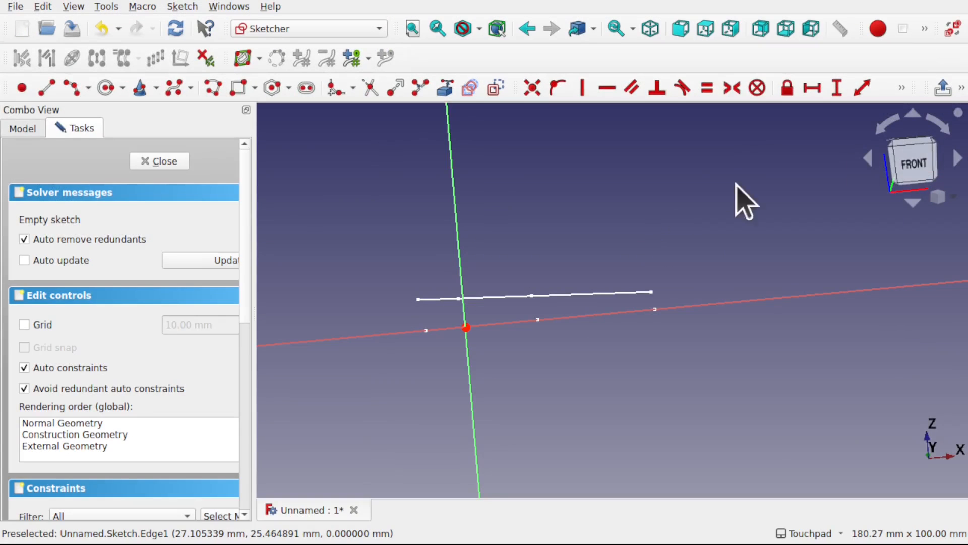
# From the front view, link Sketch001's vertices into the XZ sketch as external reference points.
pyautogui.click(923, 174)
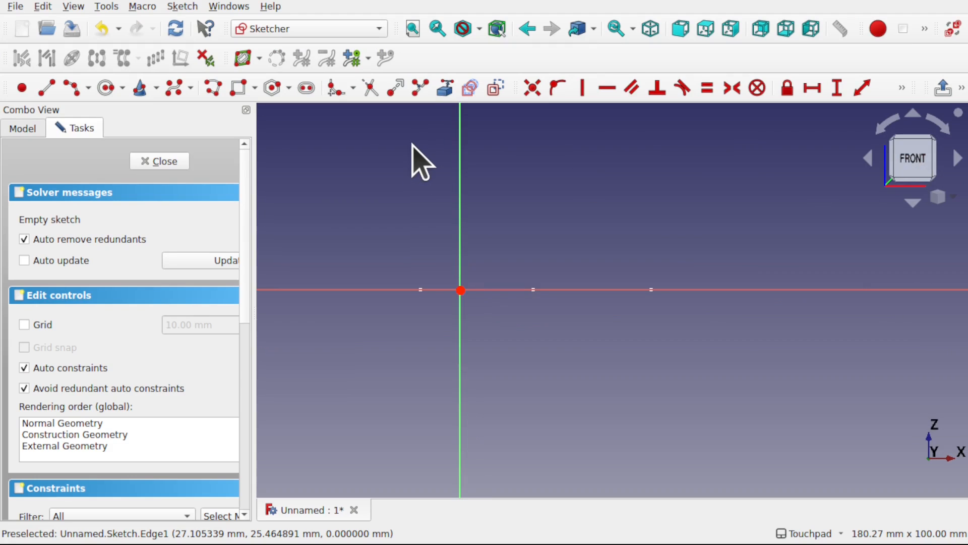
pyautogui.click(446, 88)
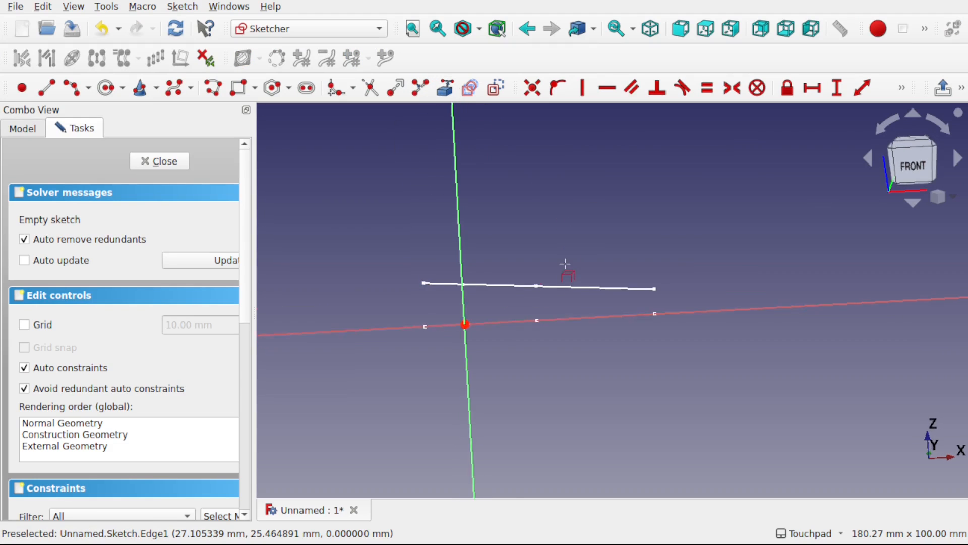
pyautogui.keyDown('alt'); pyautogui.moveTo(565, 264); pyautogui.dragTo(561, 272); pyautogui.keyUp('alt')
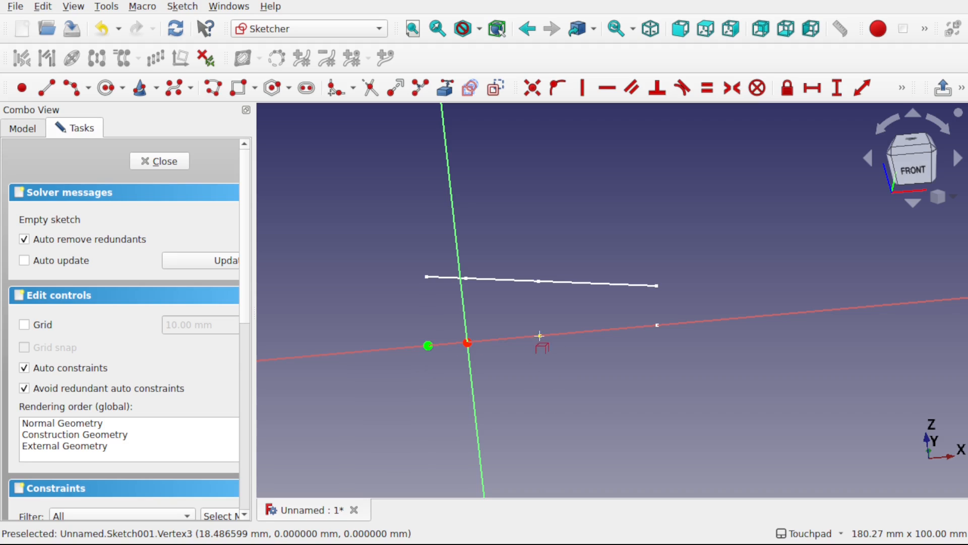
pyautogui.click(657, 325)
pyautogui.keyDown('alt'); pyautogui.moveTo(628, 331); pyautogui.dragTo(573, 259); pyautogui.keyUp('alt')
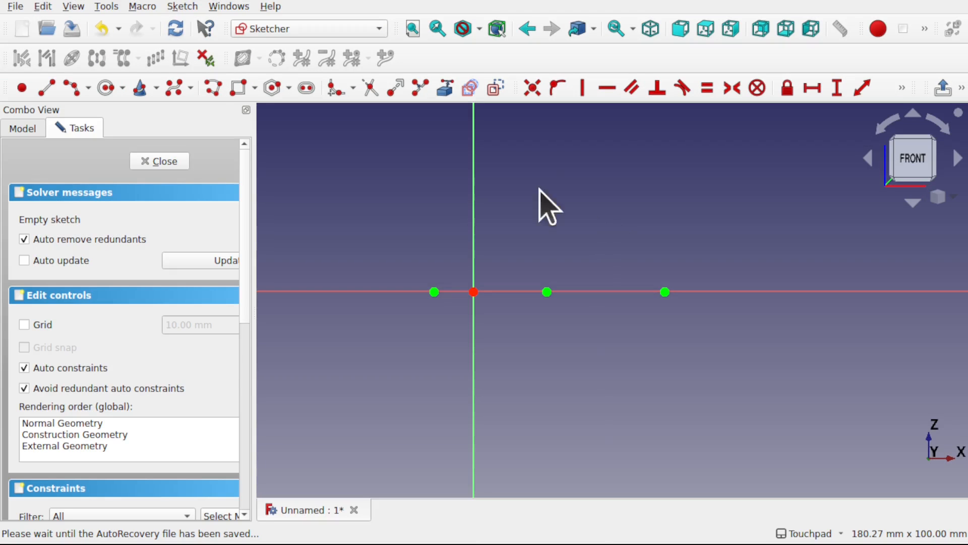
# Draw a trial B-spline with four control points above the axis.
pyautogui.click(174, 88)
pyautogui.click(424, 209)
pyautogui.click(500, 197)
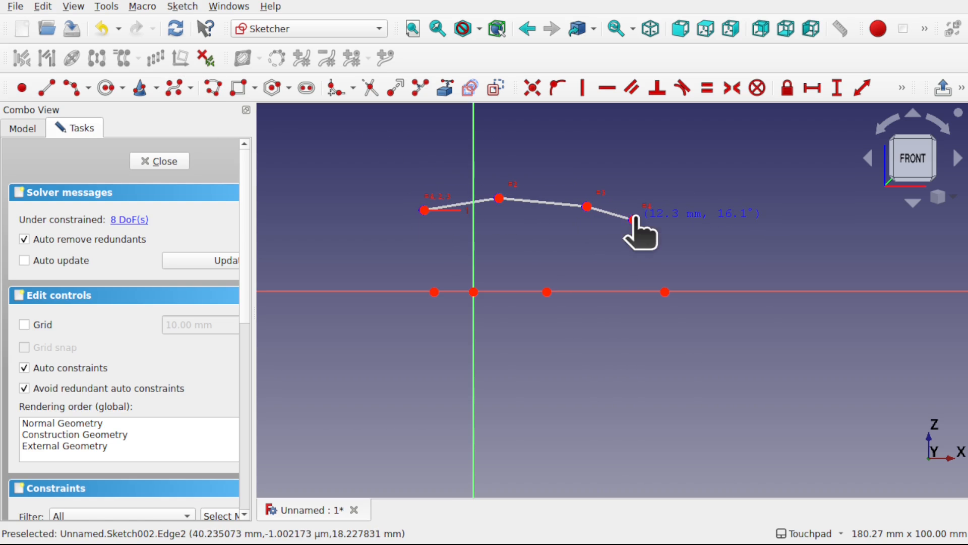
pyautogui.click(634, 220)
pyautogui.click(666, 234)
pyautogui.rightClick(666, 234)
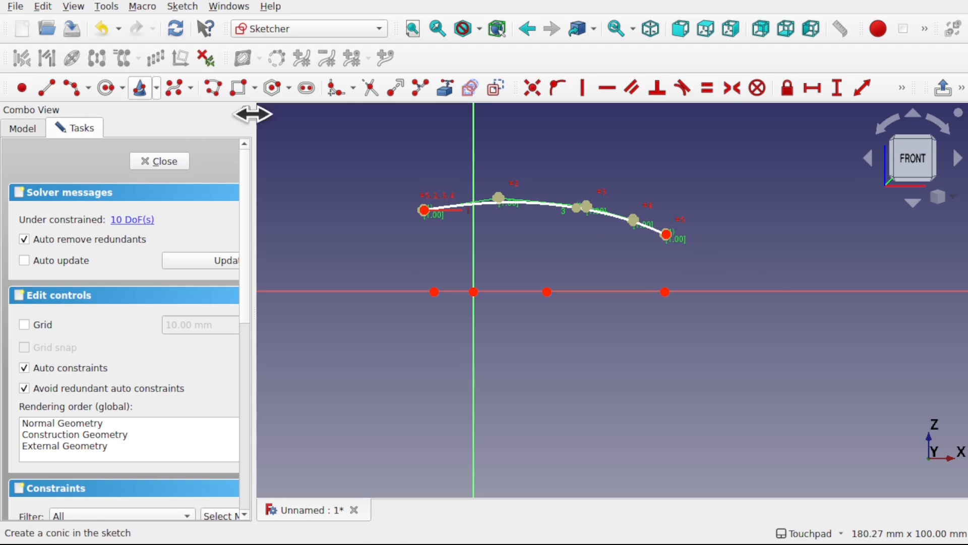
# Box-select the trial curve with its points and delete it.
pyautogui.click(483, 205)
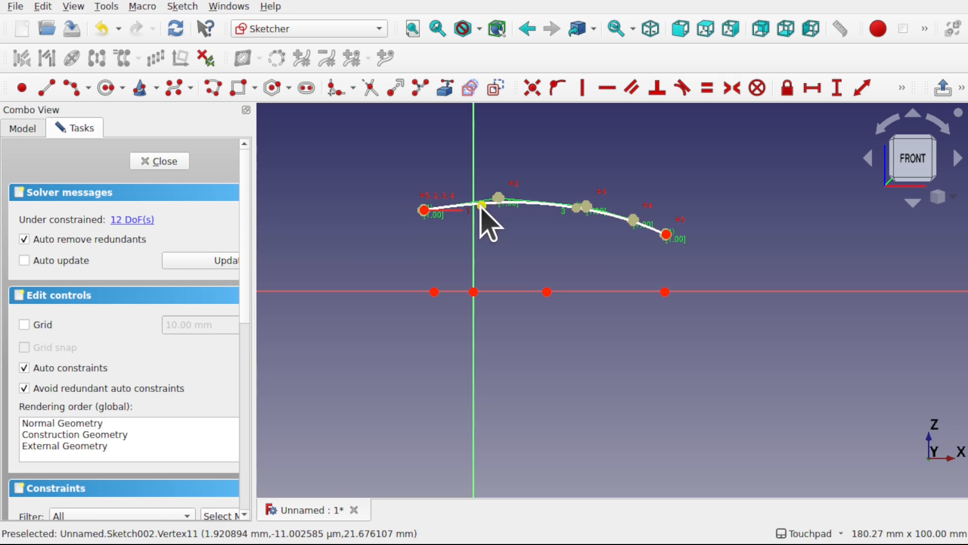
pyautogui.moveTo(481, 205); pyautogui.dragTo(510, 231)
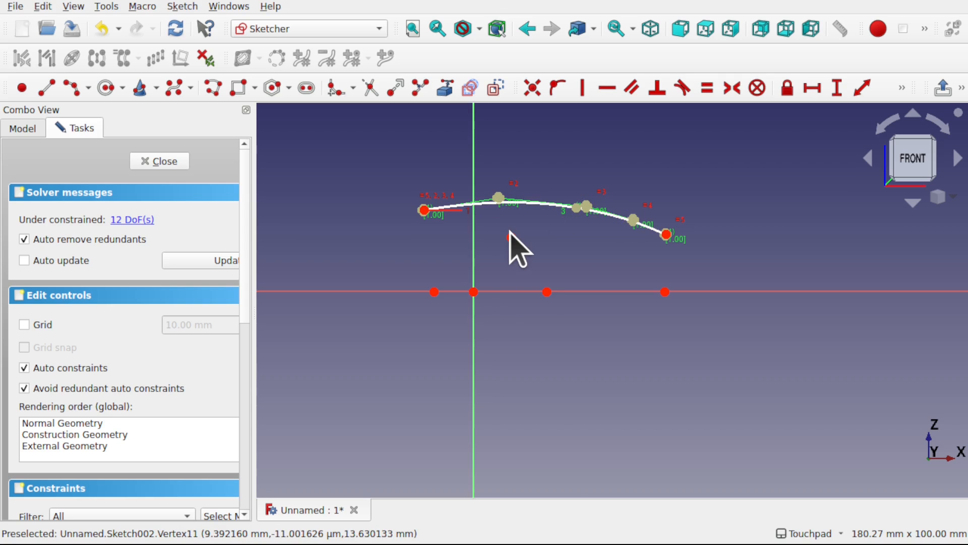
pyautogui.press('Delete')
pyautogui.moveTo(392, 153); pyautogui.dragTo(739, 254)
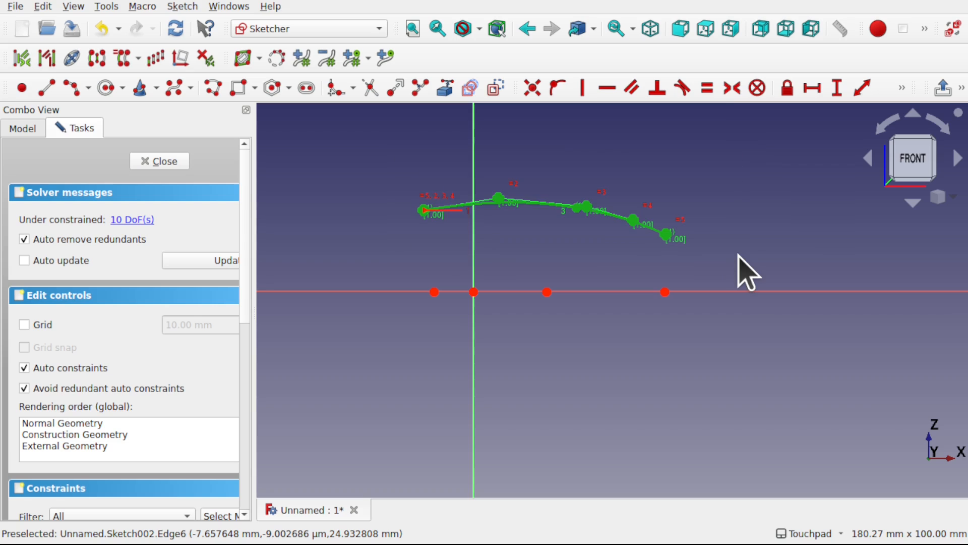
pyautogui.press('Delete')
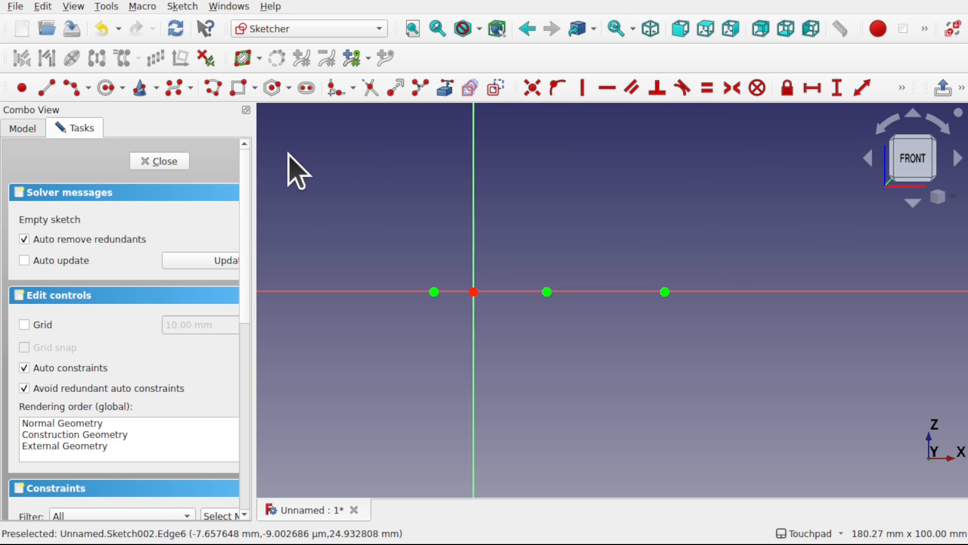
# Draw a three-pole B-spline from upper left to just left of the vertical axis.
pyautogui.click(176, 90)
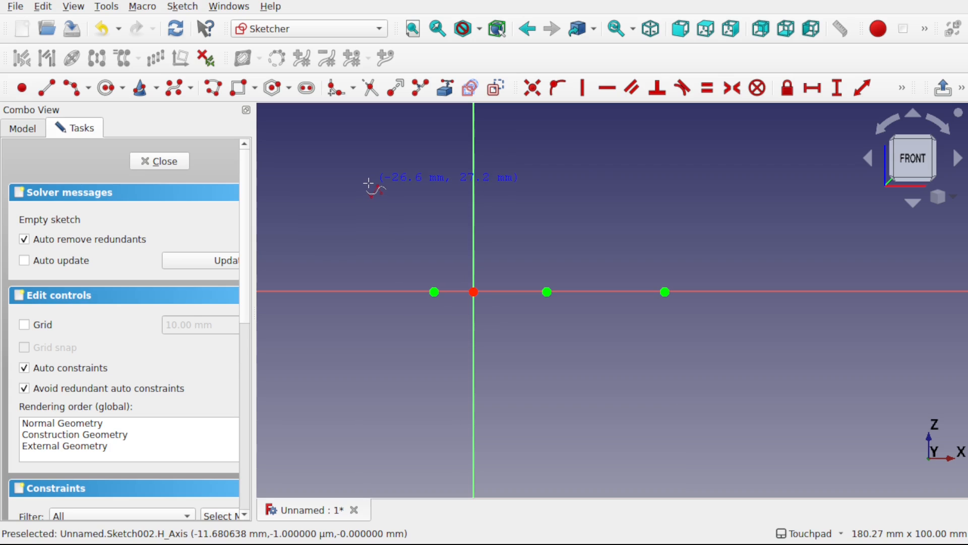
pyautogui.click(374, 185)
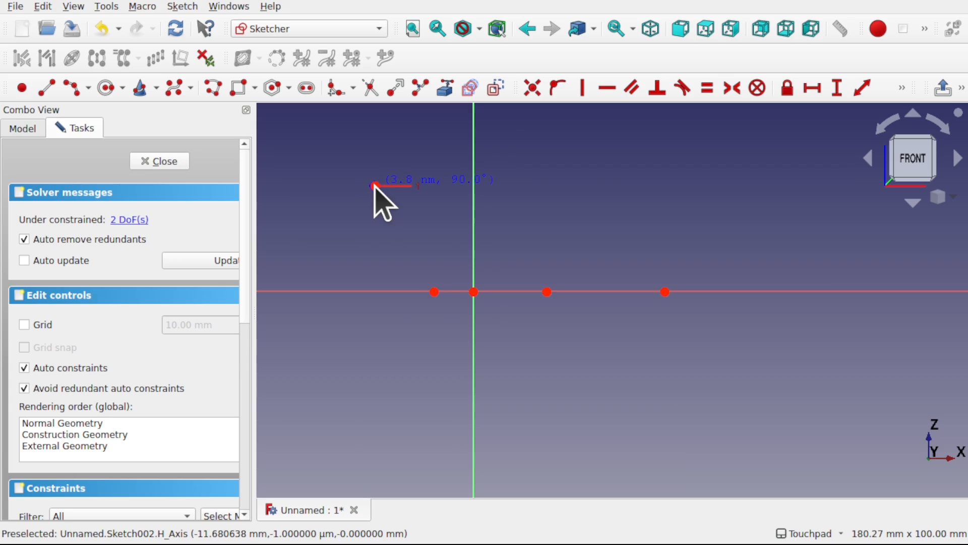
pyautogui.click(402, 172)
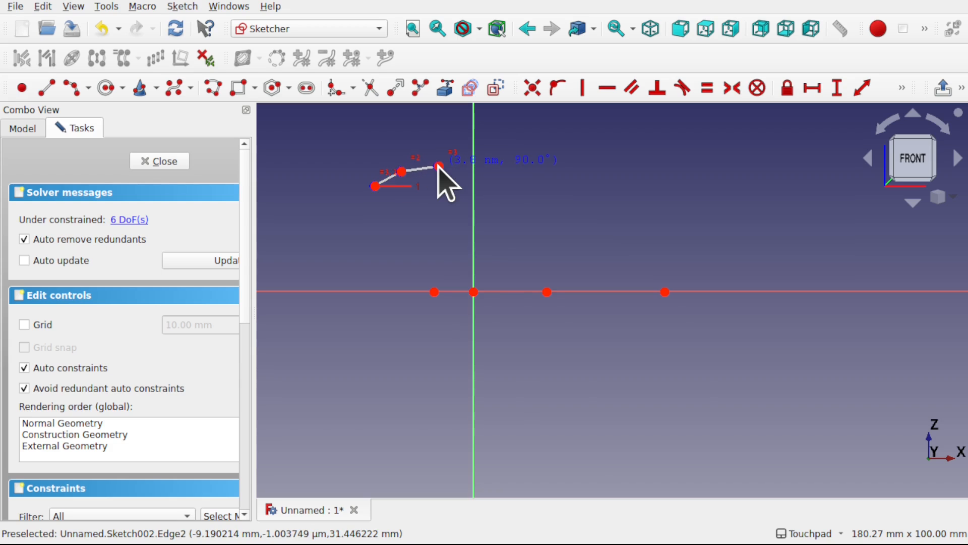
pyautogui.click(438, 165)
pyautogui.rightClick(439, 166)
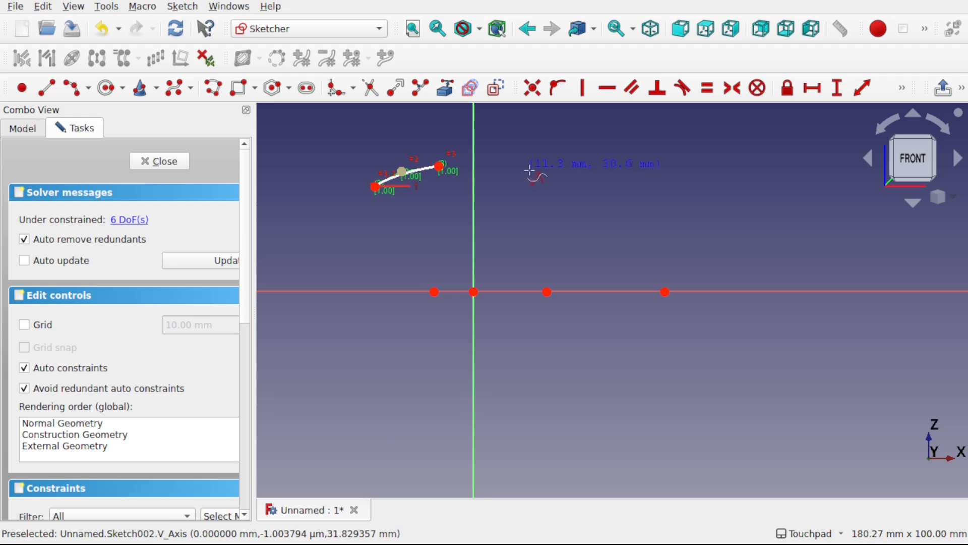
pyautogui.rightClick(399, 238)
# Constrain the curve's right end onto the vertical axis, reshape its poles, and begin a second curve.
pyautogui.click(441, 165)
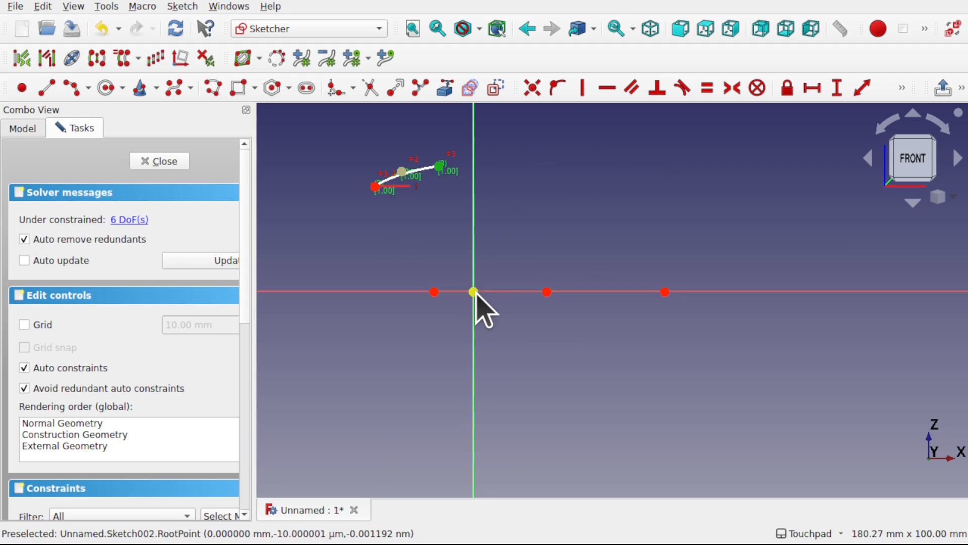
pyautogui.click(583, 88)
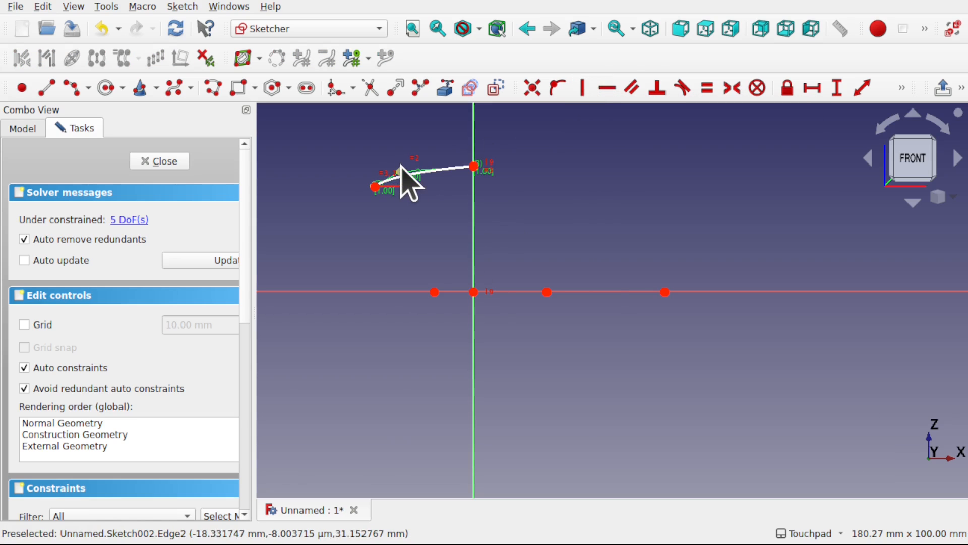
pyautogui.moveTo(403, 172); pyautogui.dragTo(423, 162)
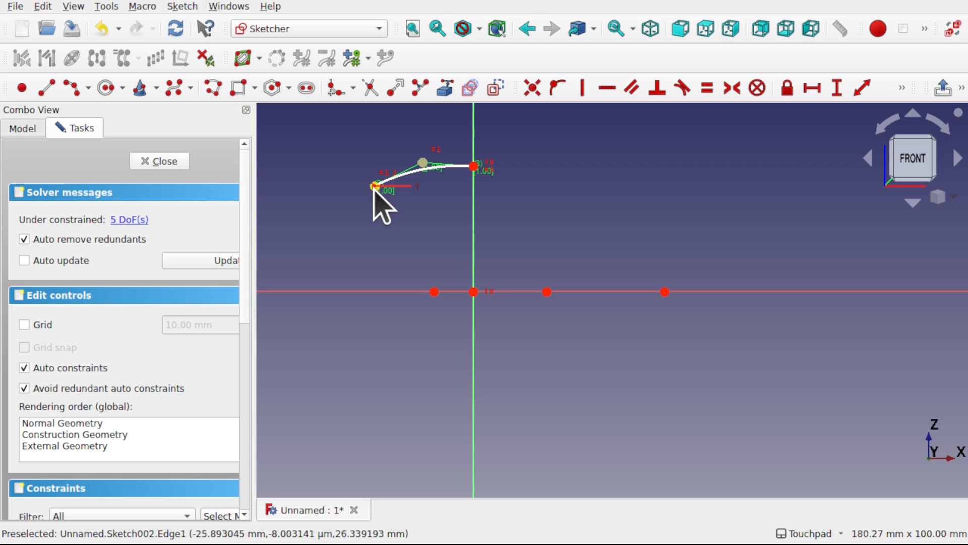
pyautogui.moveTo(374, 188); pyautogui.dragTo(379, 198)
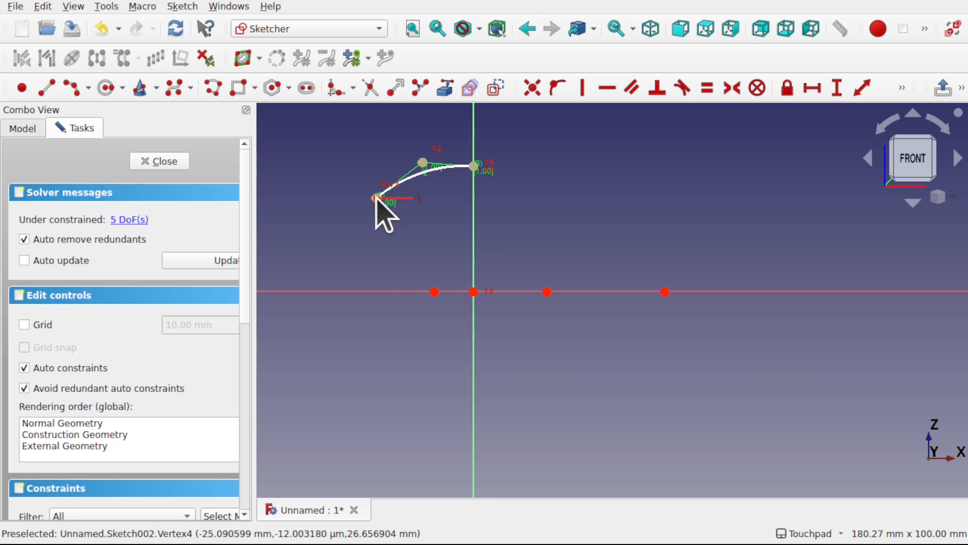
pyautogui.click(176, 89)
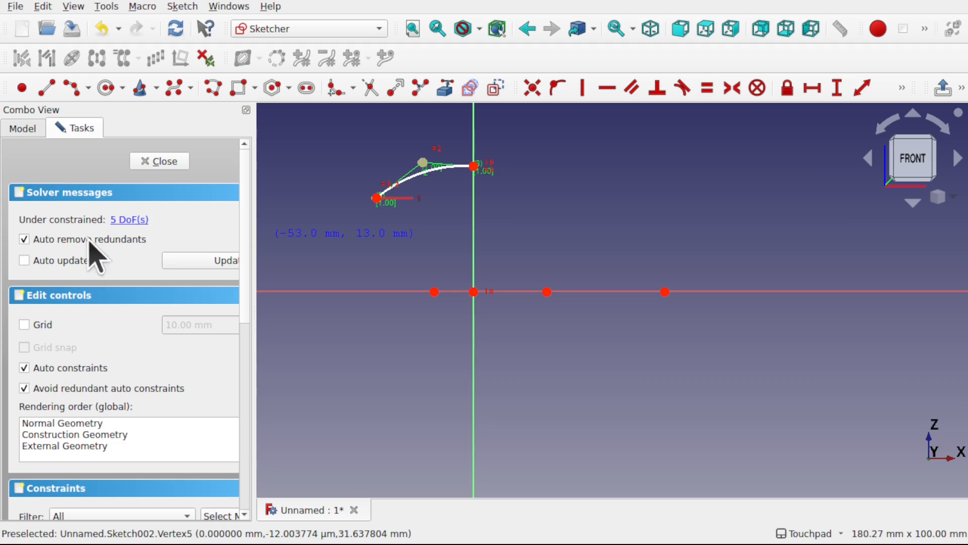
pyautogui.click(474, 166)
# Finish the second curve and align its end vertically above the placement point.
pyautogui.click(529, 172)
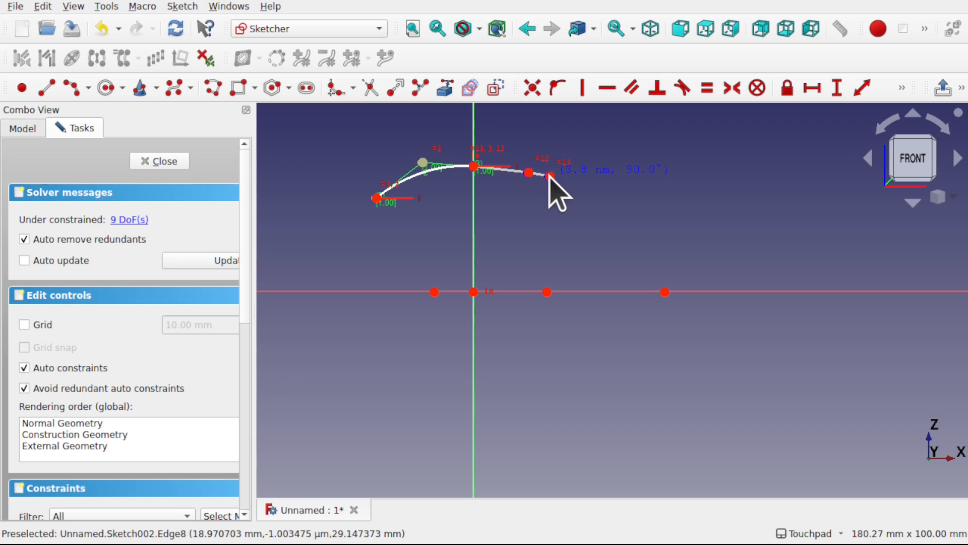
pyautogui.press('Escape')
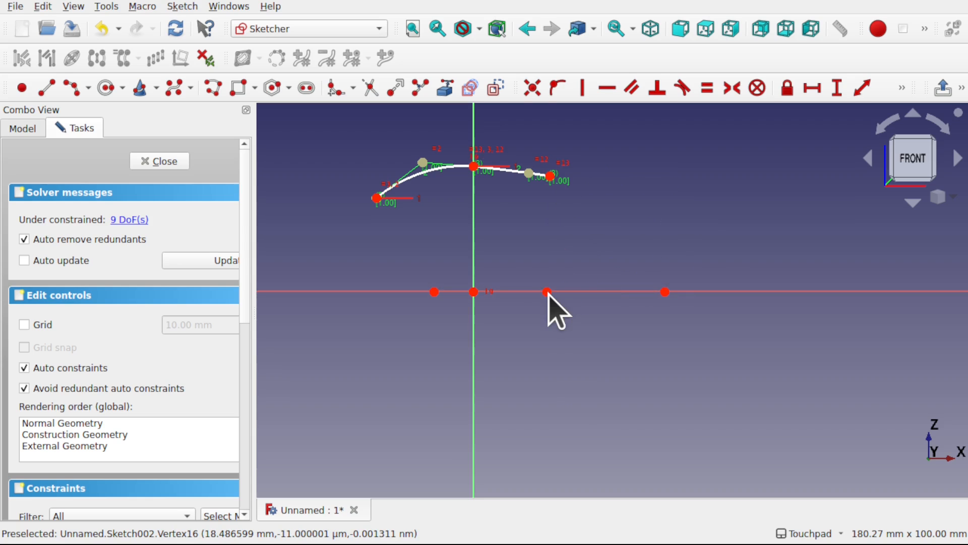
pyautogui.click(547, 291)
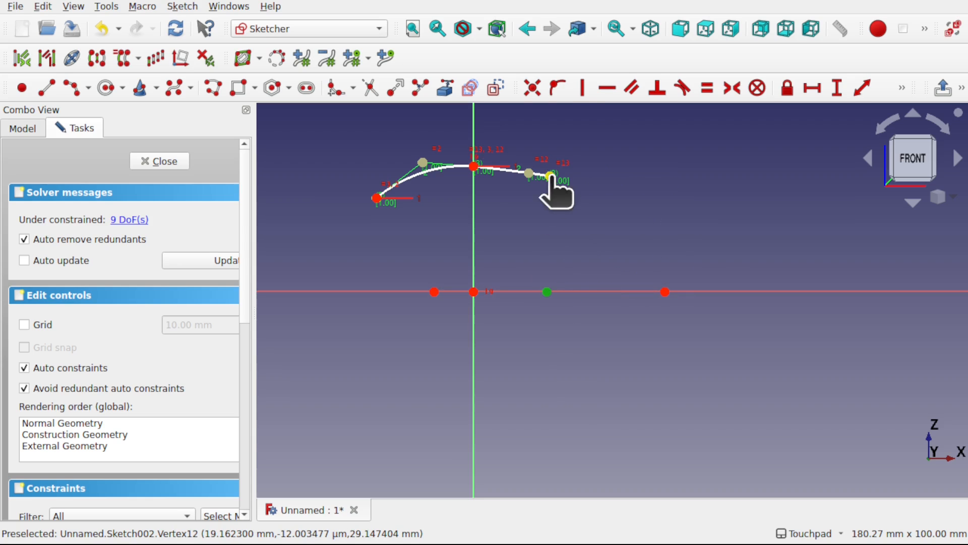
pyautogui.click(550, 175)
pyautogui.click(583, 89)
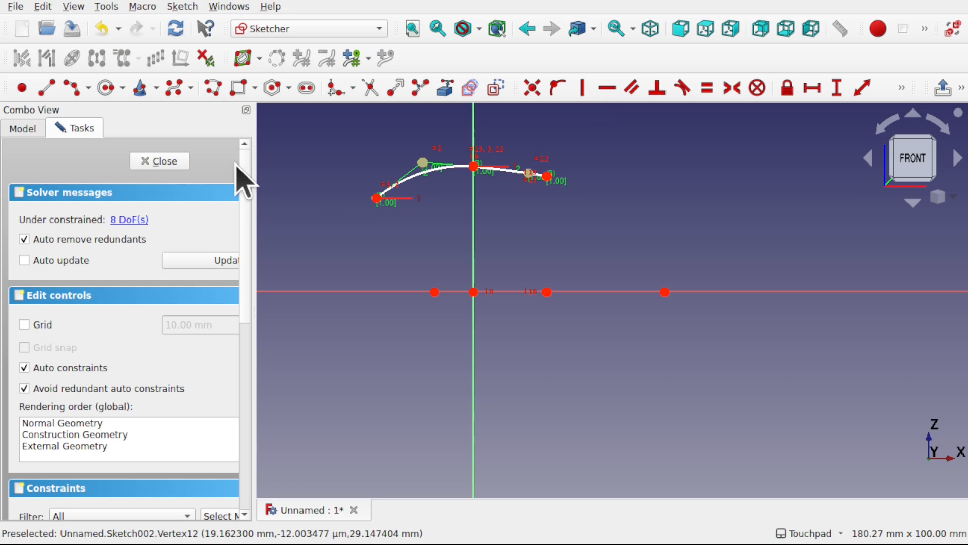
# Add a B-spline segment whose end sits vertically above the rightmost placement point.
pyautogui.click(174, 88)
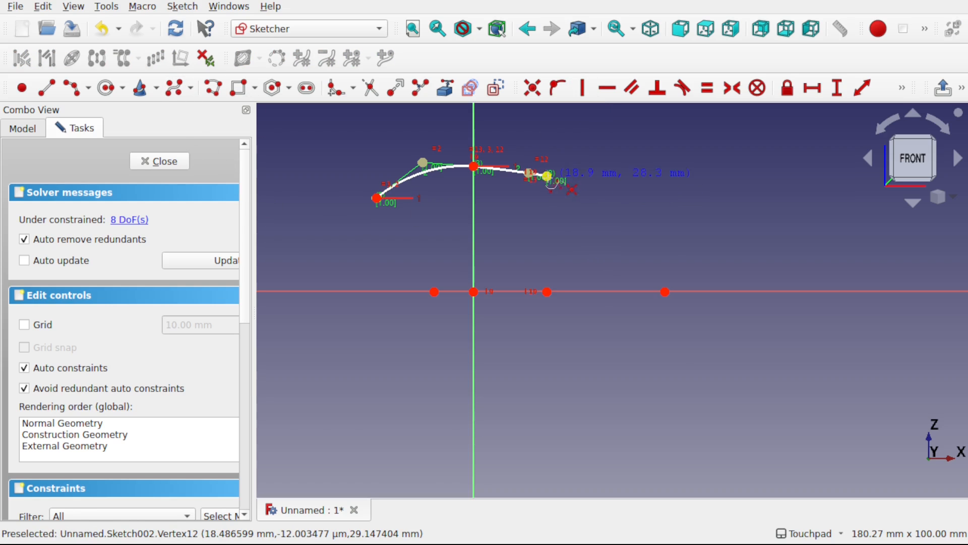
pyautogui.click(547, 175)
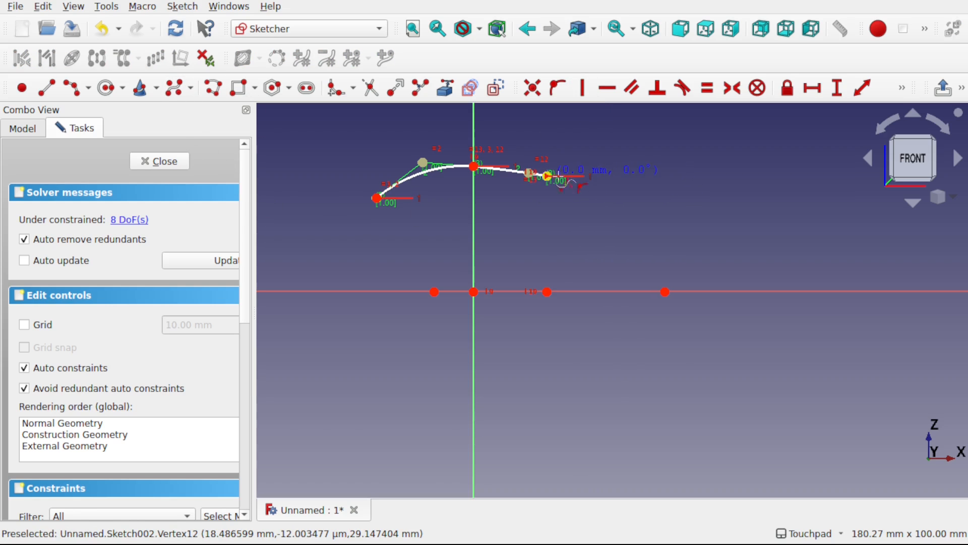
pyautogui.click(610, 189)
pyautogui.rightClick(671, 208)
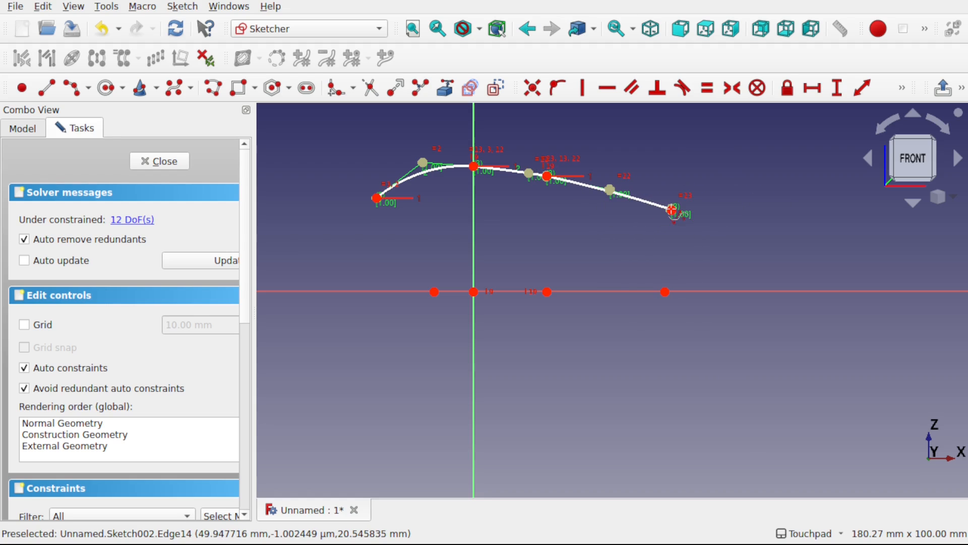
pyautogui.click(665, 292)
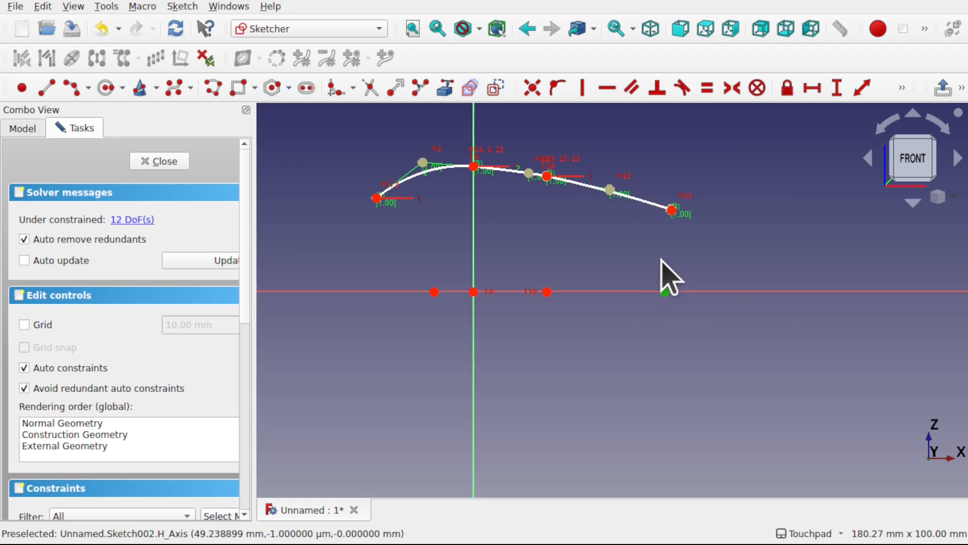
pyautogui.click(672, 209)
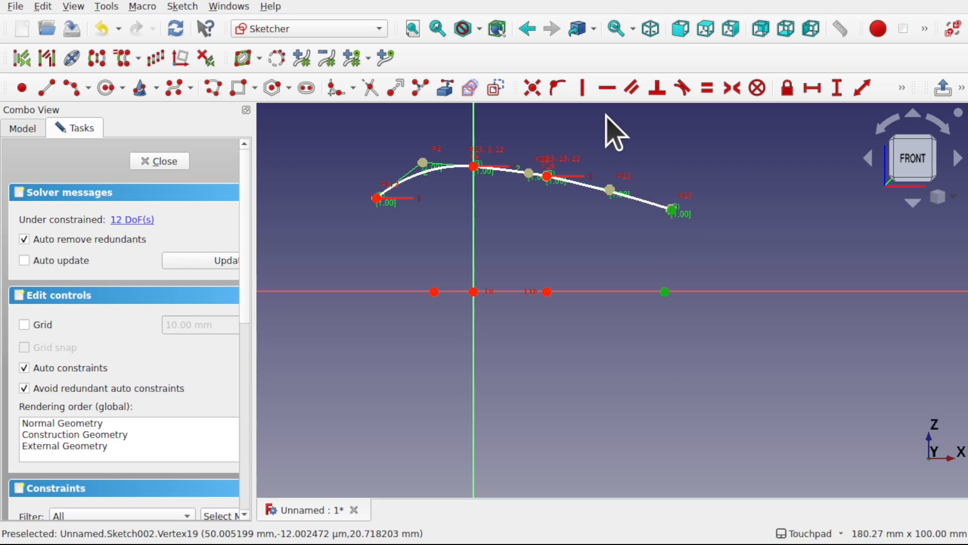
pyautogui.click(582, 88)
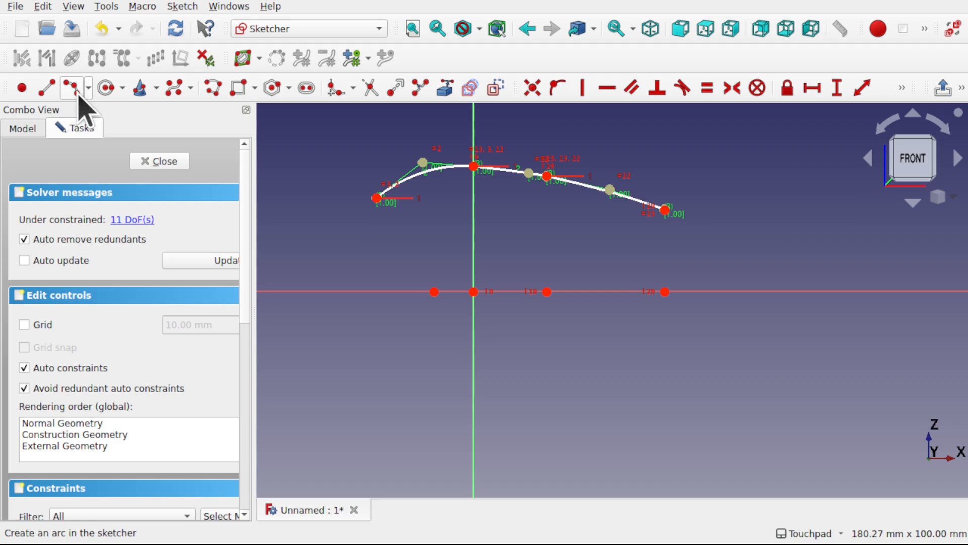
# Add a short three-point tail segment extending the curve down to the right.
pyautogui.click(174, 88)
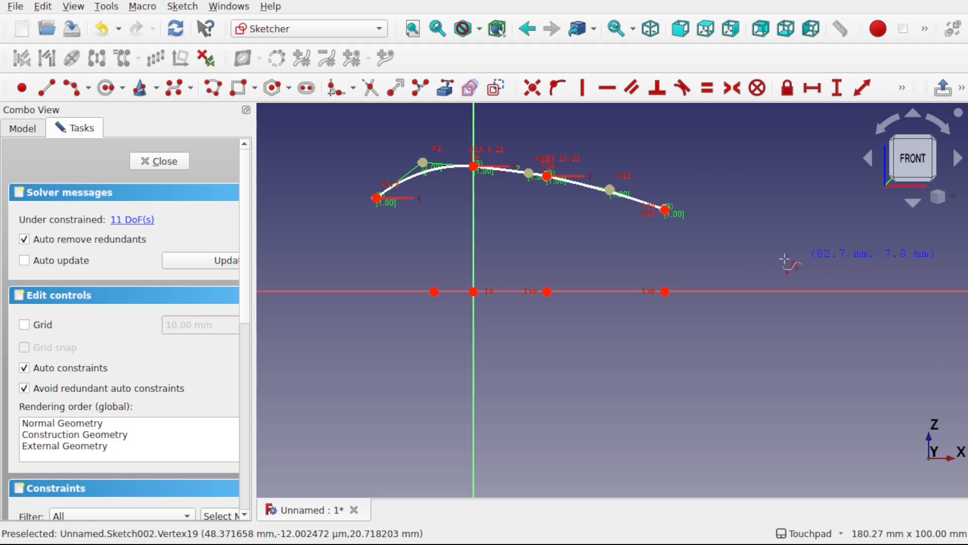
pyautogui.click(666, 209)
pyautogui.click(702, 223)
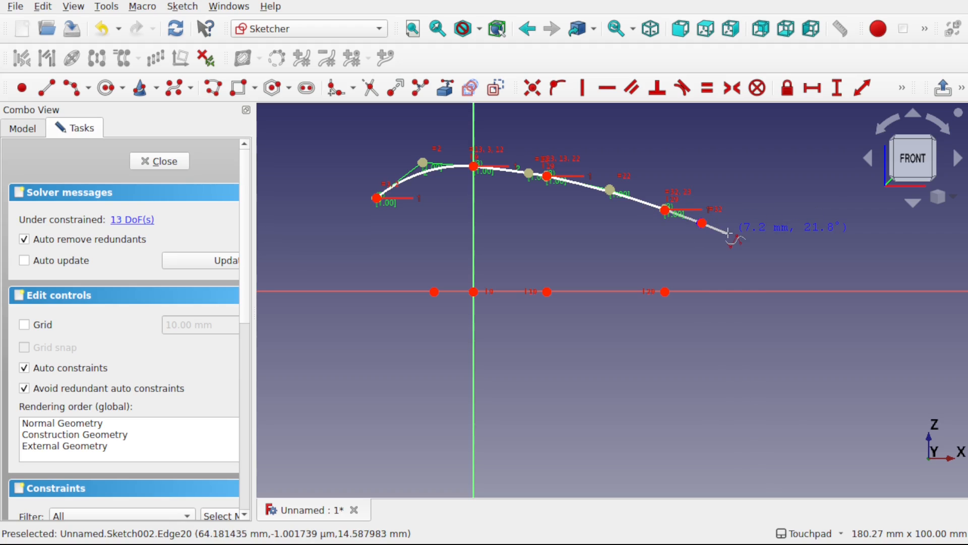
pyautogui.click(730, 233)
pyautogui.rightClick(729, 233)
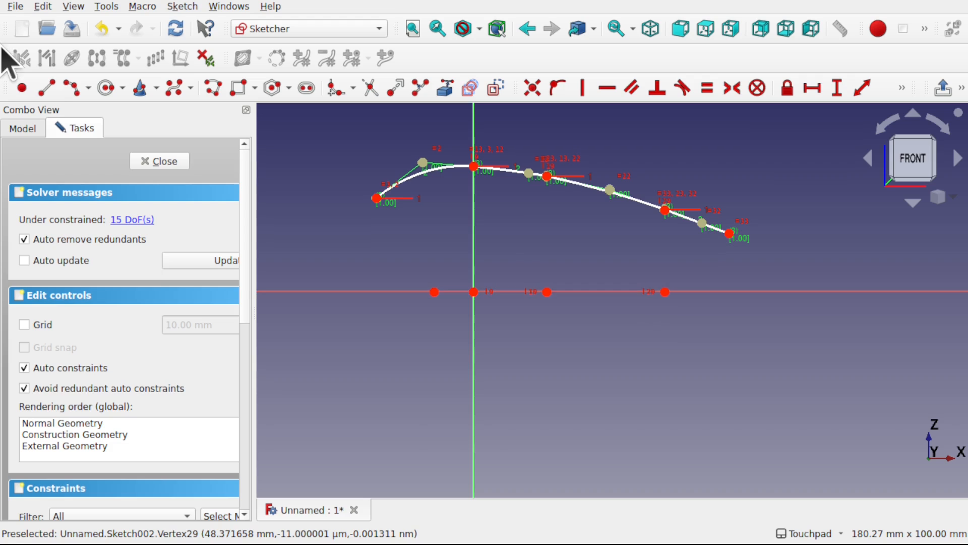
# Draw a construction line from the left placement point to the curve's left end.
pyautogui.click(47, 89)
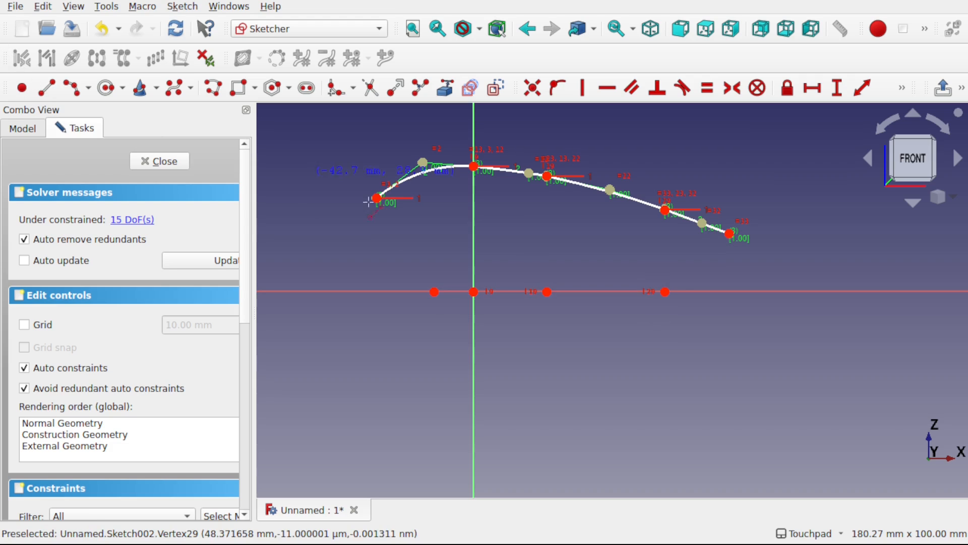
pyautogui.click(434, 292)
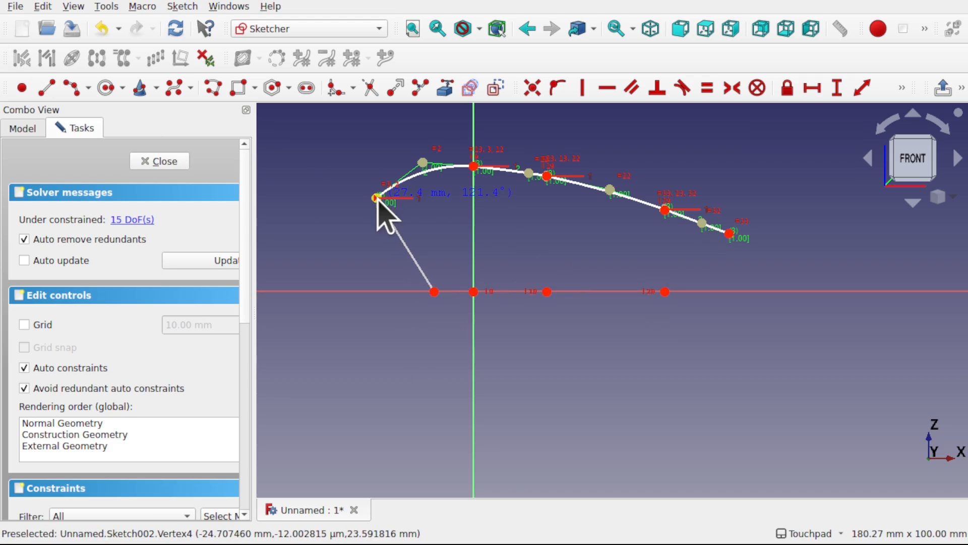
pyautogui.click(377, 198)
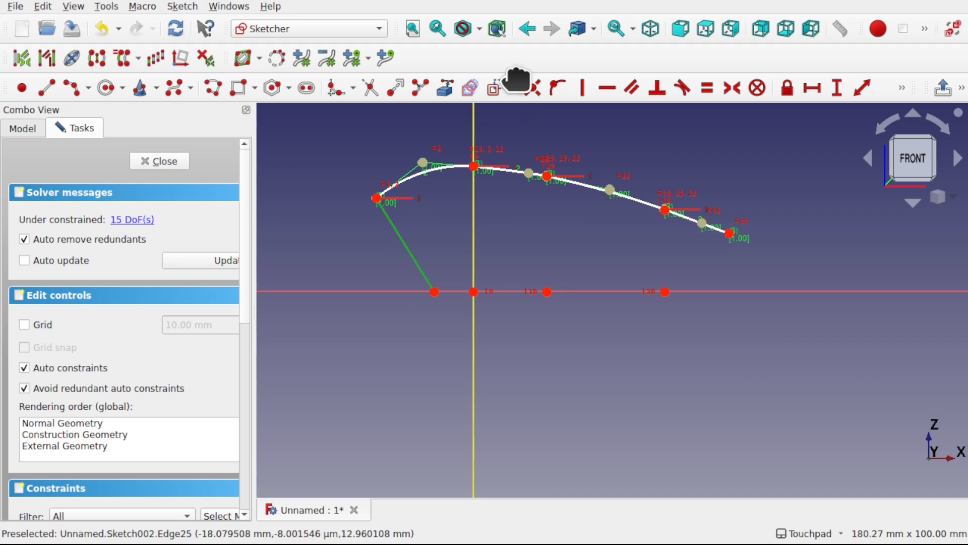
pyautogui.click(496, 87)
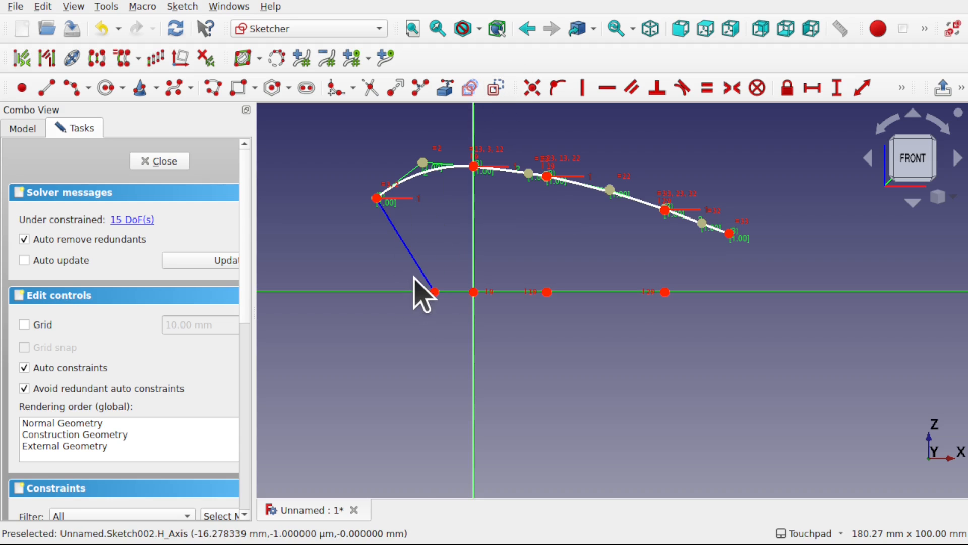
# Fix the construction line's angle at 120° and close Sketch002.
pyautogui.click(421, 273)
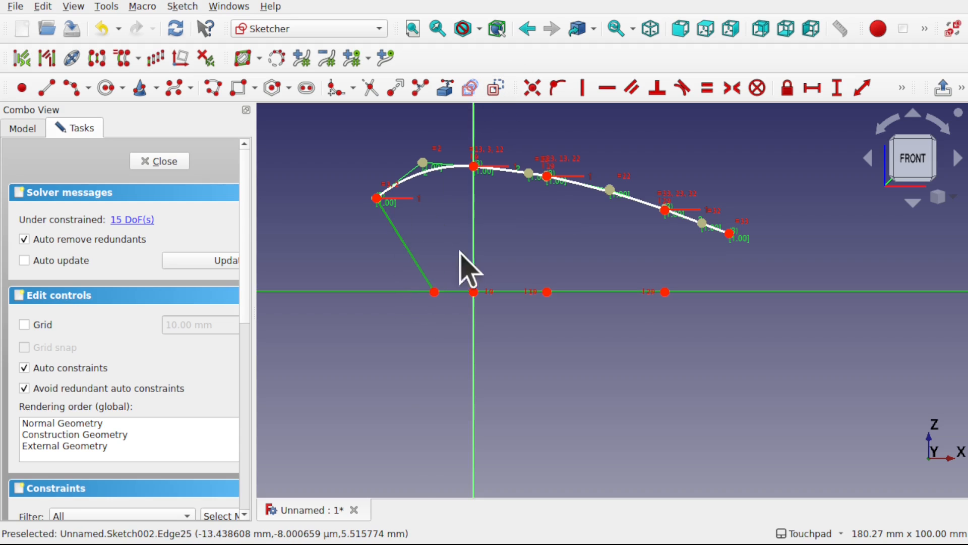
pyautogui.click(902, 89)
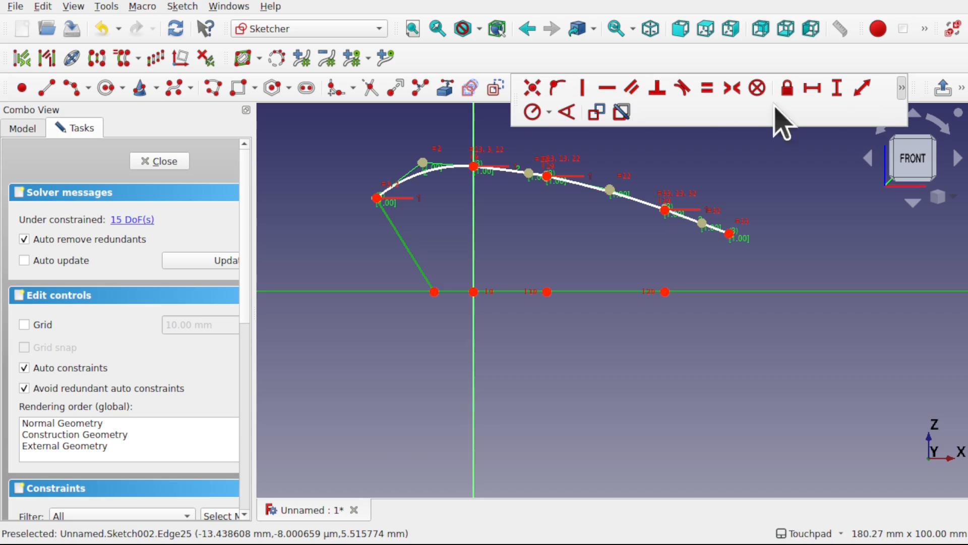
pyautogui.click(568, 112)
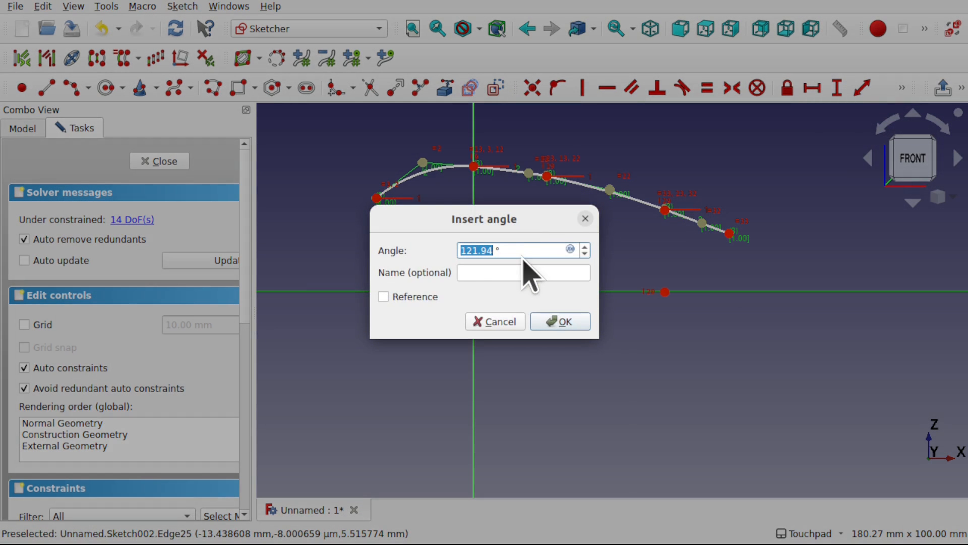
pyautogui.write('120')
pyautogui.press('Return')
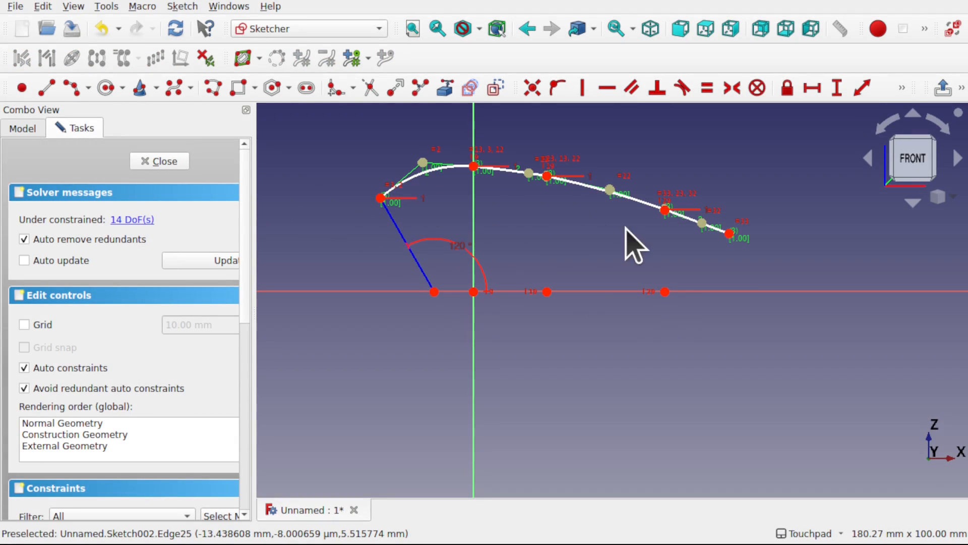
pyautogui.click(162, 163)
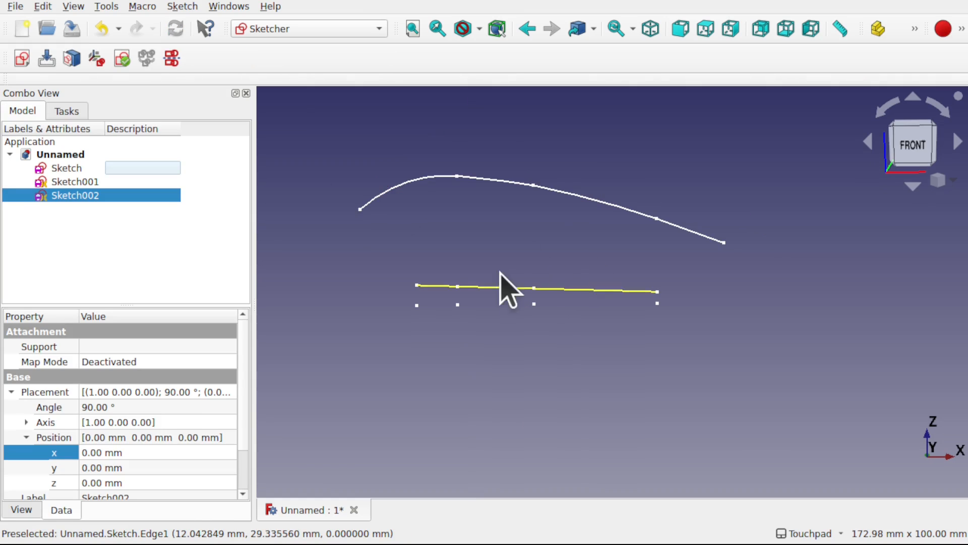
# Rename Sketch002 to 'TopCurve'.
pyautogui.moveTo(506, 252)
pyautogui.keyDown('alt'); pyautogui.mouseDown()
pyautogui.moveTo(537, 352)
pyautogui.moveTo(549, 195)
pyautogui.moveTo(555, 225)
pyautogui.moveTo(544, 218)
pyautogui.mouseUp(); pyautogui.keyUp('alt')
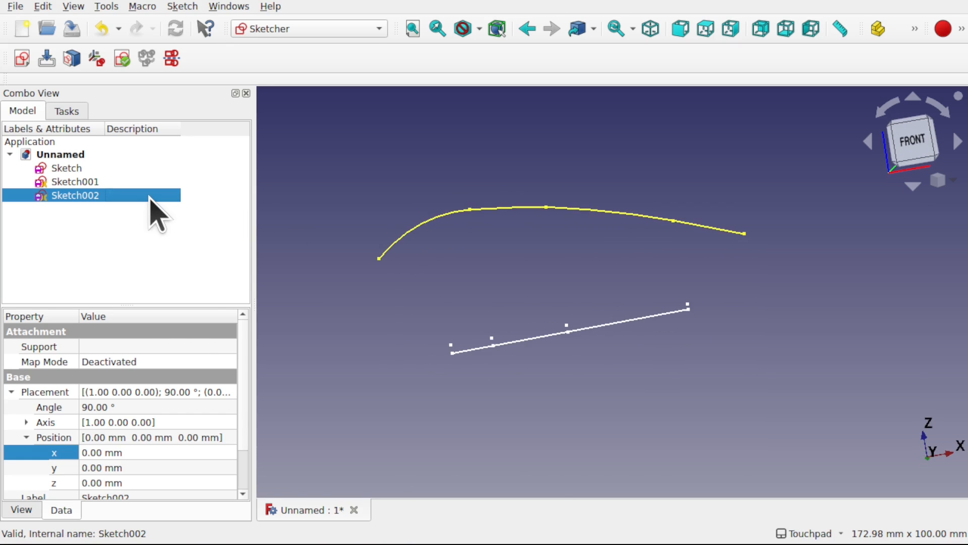
pyautogui.rightClick(150, 199)
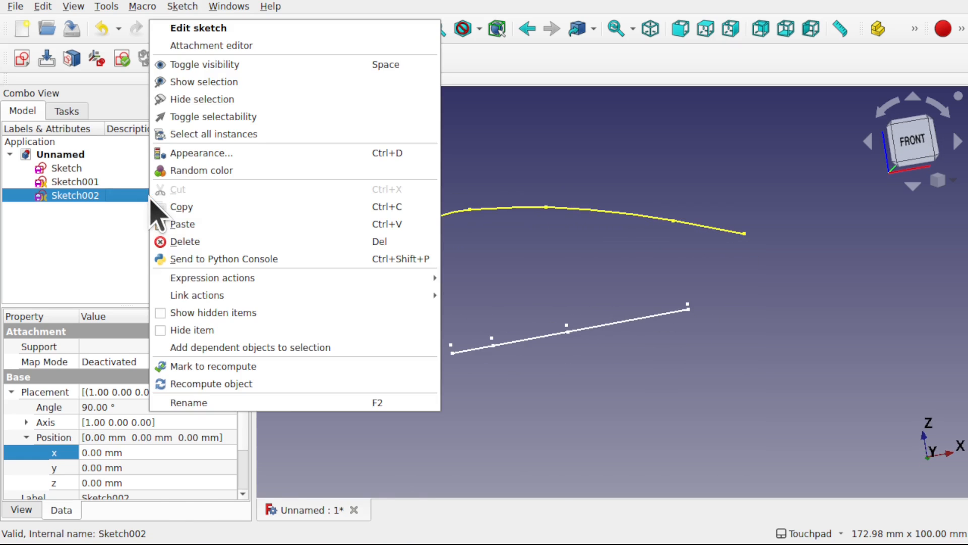
pyautogui.click(266, 402)
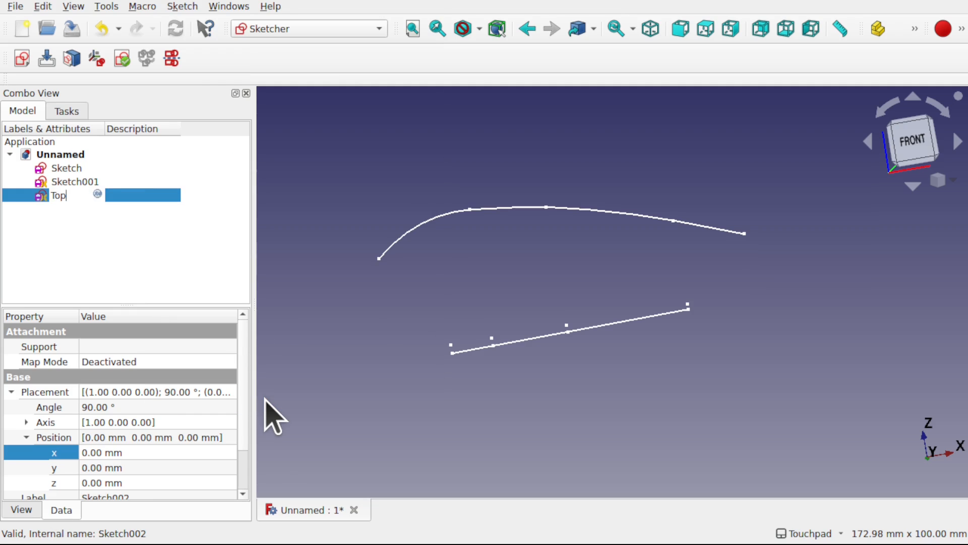
pyautogui.write('TopCurve')
pyautogui.press('Return')
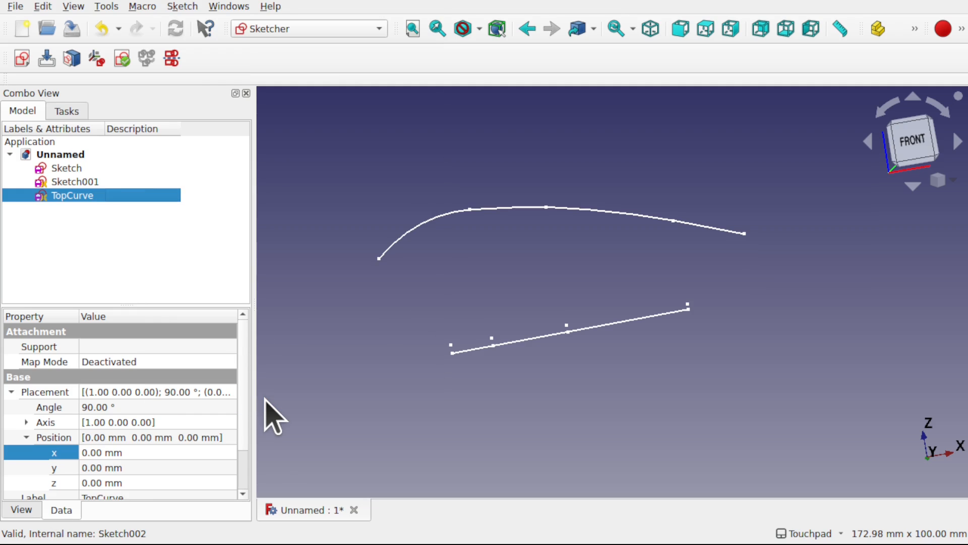
# Rename the original Sketch to 'FoorPrint'.
pyautogui.click(94, 182)
pyautogui.click(71, 168)
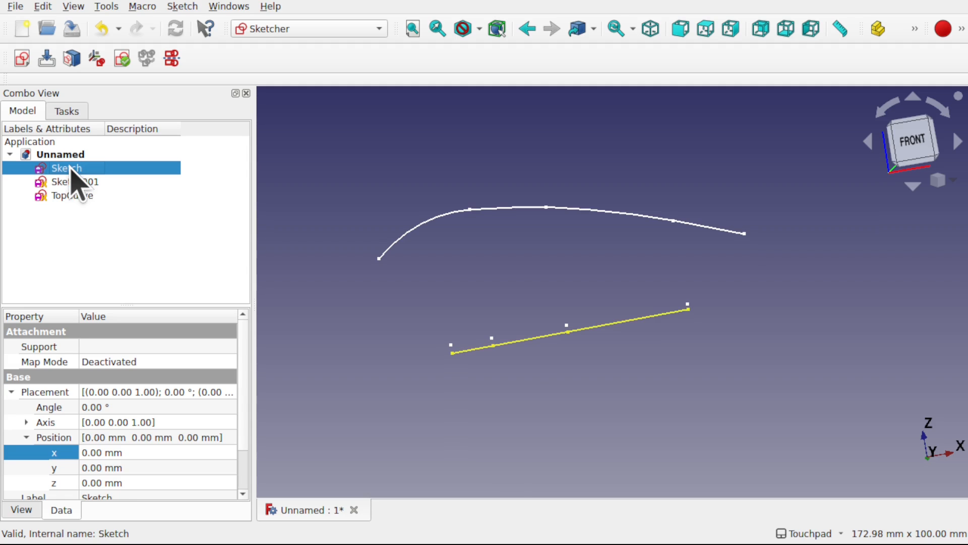
pyautogui.rightClick(71, 172)
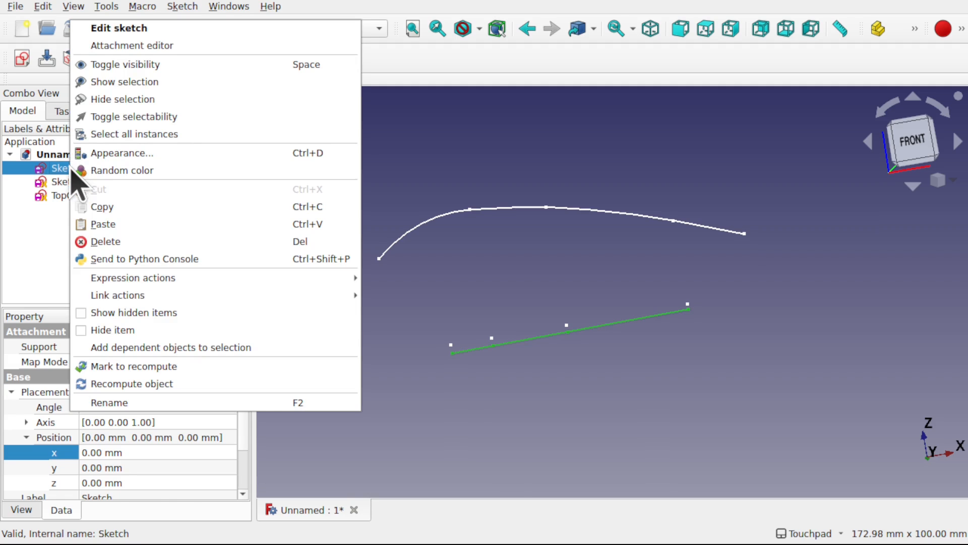
pyautogui.click(160, 402)
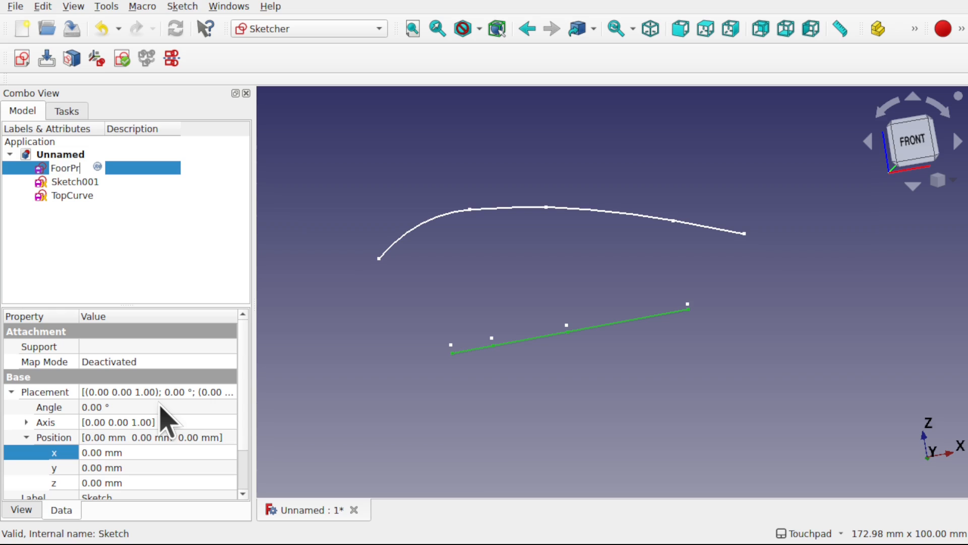
pyautogui.click(87, 183)
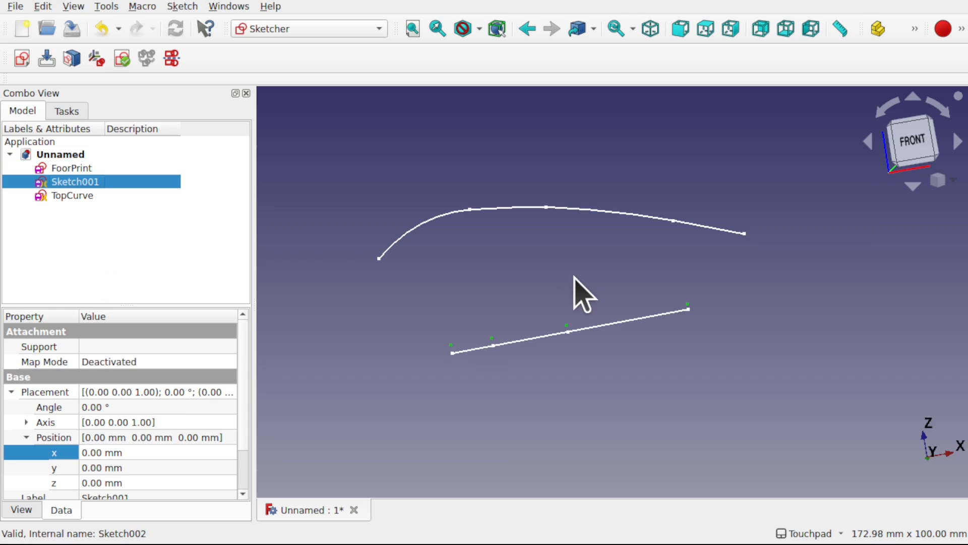
# Rename Sketch001 to 'PlacementSketch'.
pyautogui.keyDown('alt'); pyautogui.moveTo(599, 267); pyautogui.dragTo(577, 331); pyautogui.keyUp('alt')
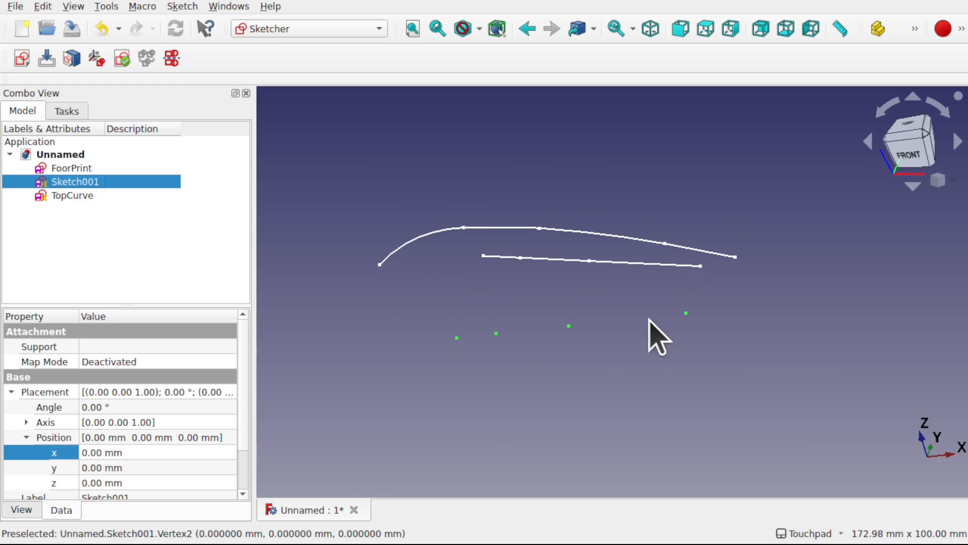
pyautogui.rightClick(126, 183)
pyautogui.click(262, 388)
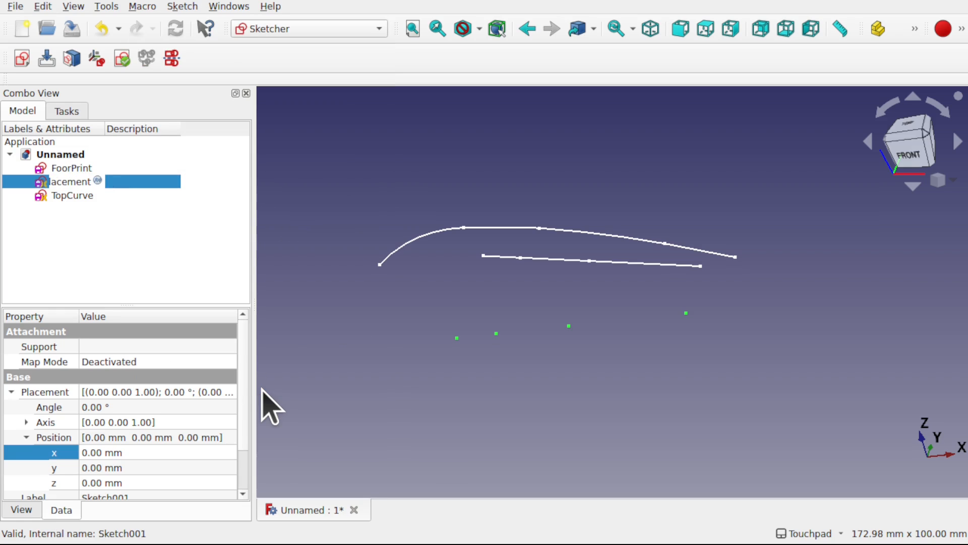
pyautogui.press('Return')
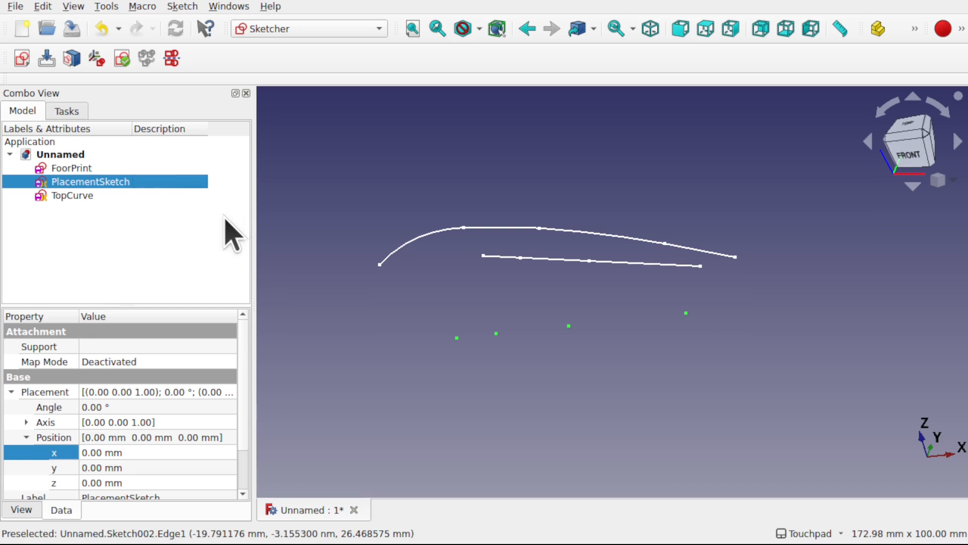
# Correct the 'FoorPrint' sketch name to 'FootPrint'.
pyautogui.click(83, 169)
pyautogui.rightClick(84, 170)
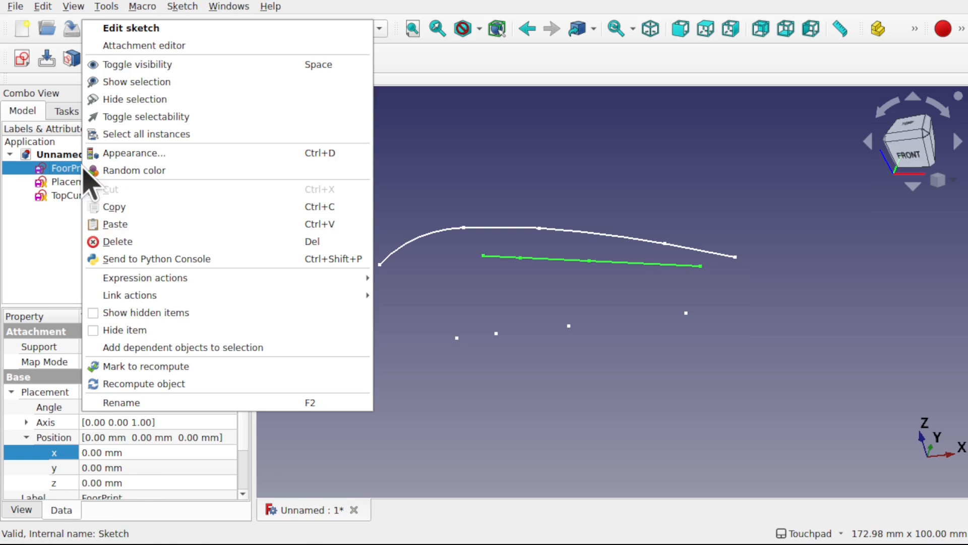
pyautogui.click(191, 401)
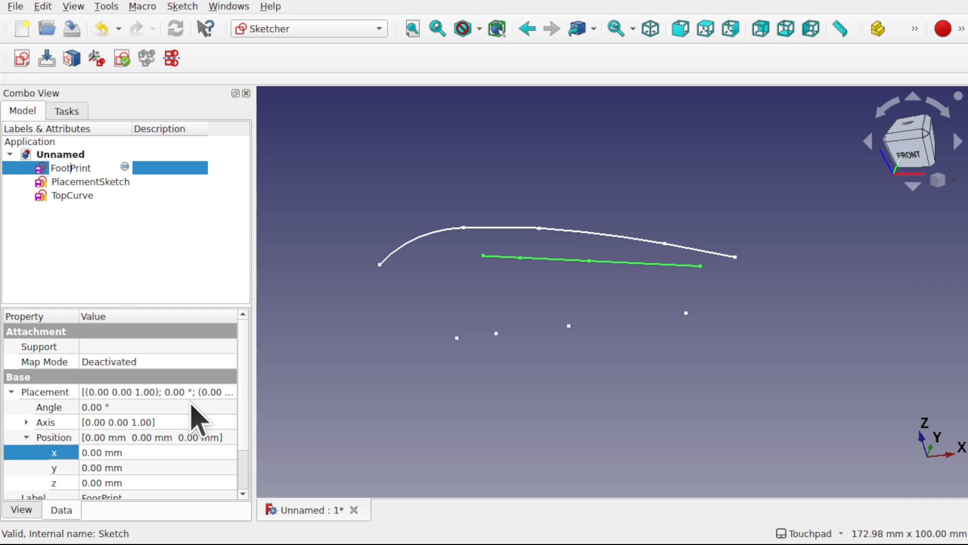
pyautogui.click(376, 356)
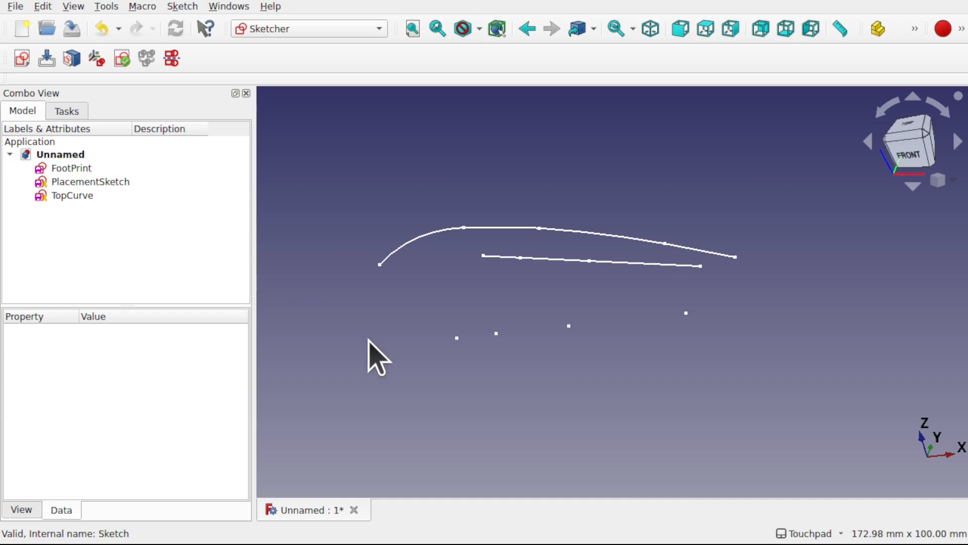
# Set the Point Size of all three sketches to 6.
pyautogui.click(79, 172)
pyautogui.keyDown('shift'); pyautogui.click(81, 197); pyautogui.keyUp('shift')
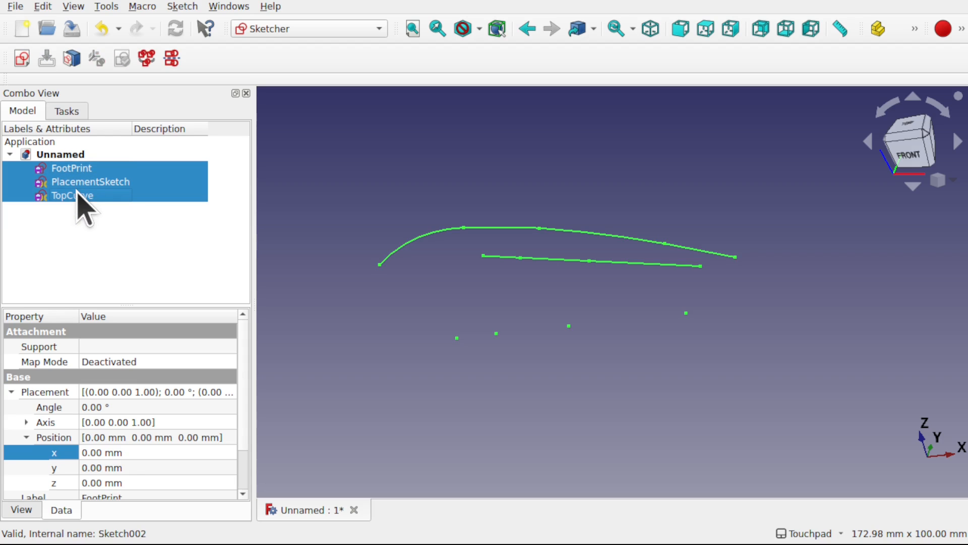
pyautogui.click(21, 509)
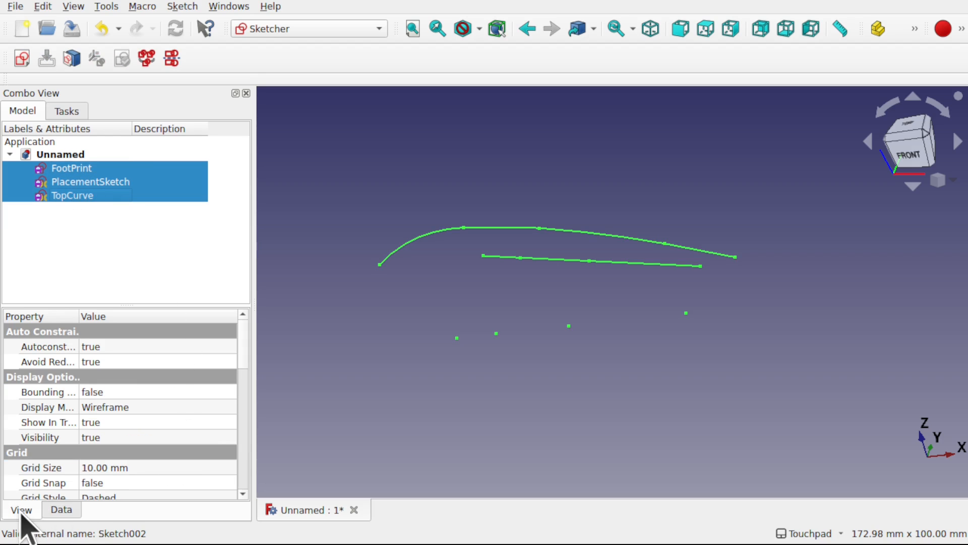
pyautogui.click(243, 495)
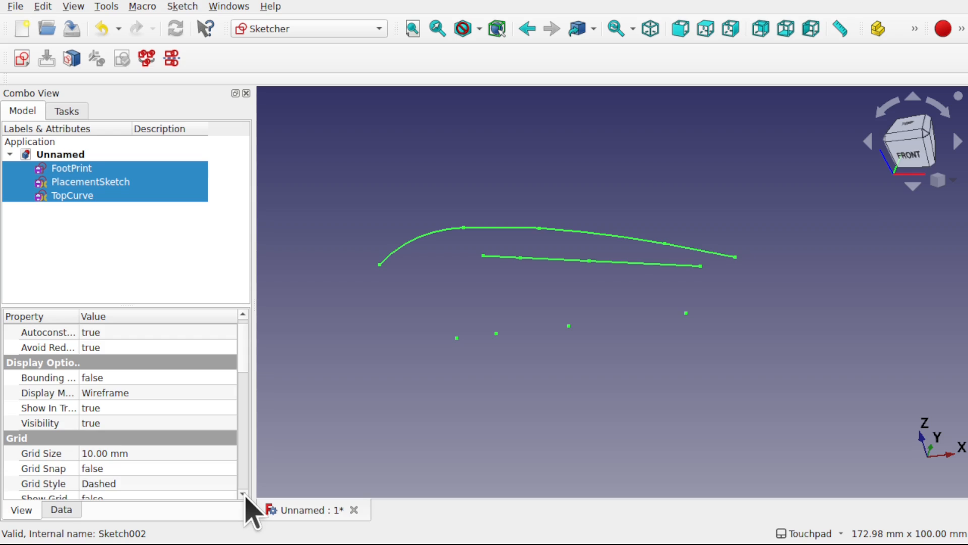
pyautogui.scroll(-4, 247, 505)
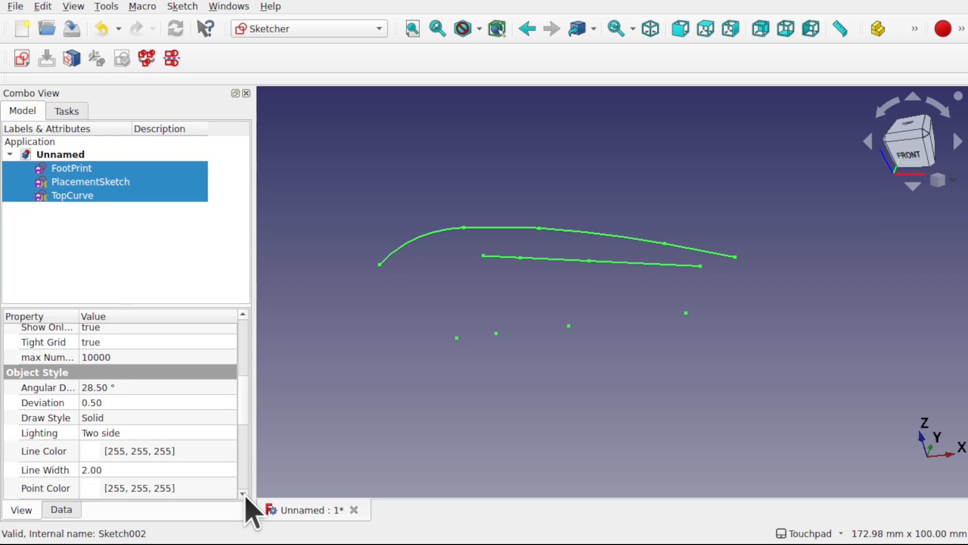
pyautogui.click(243, 495)
pyautogui.click(213, 492)
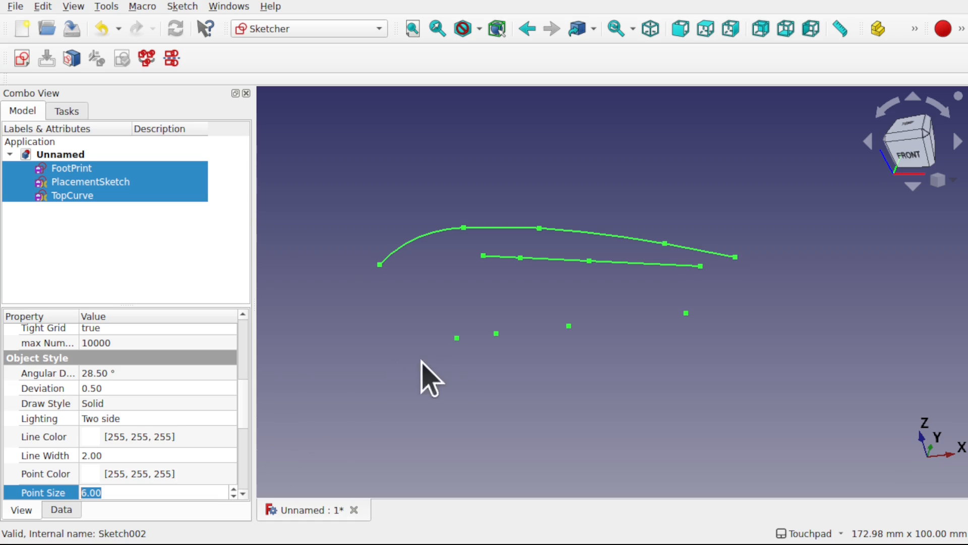
pyautogui.click(542, 359)
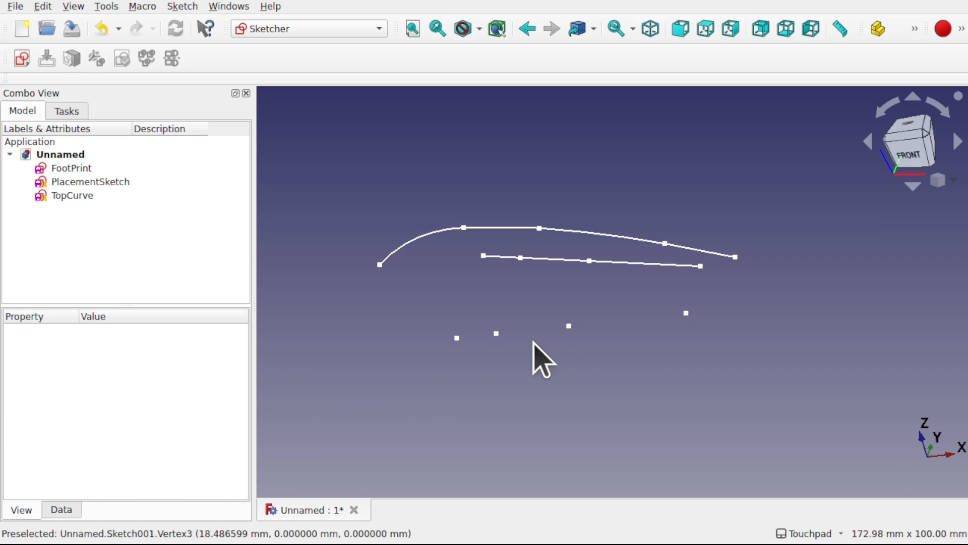
pyautogui.moveTo(604, 335)
pyautogui.keyDown('shift'); pyautogui.mouseDown()
pyautogui.moveTo(473, 381)
pyautogui.moveTo(621, 355)
pyautogui.moveTo(596, 349)
pyautogui.mouseUp(); pyautogui.keyUp('shift')
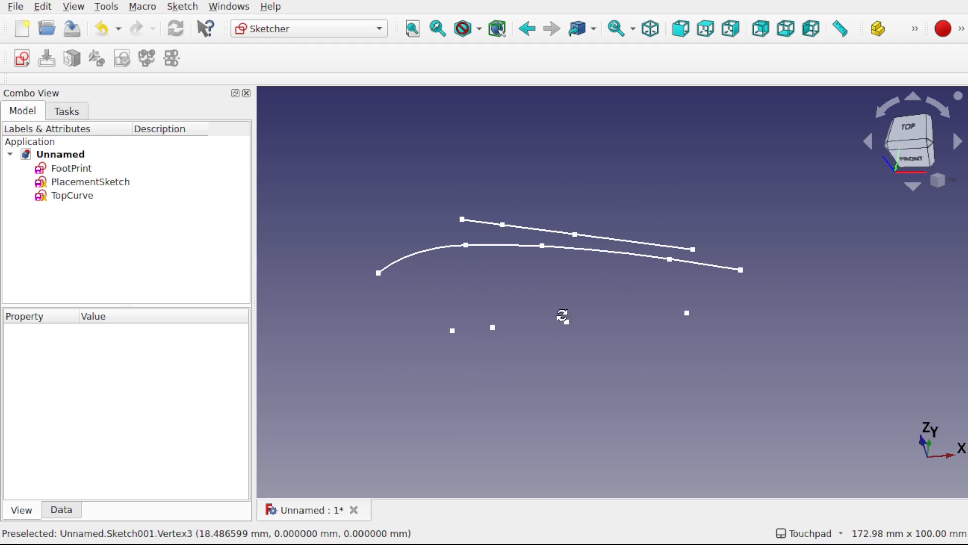
pyautogui.moveTo(561, 315)
pyautogui.keyDown('shift'); pyautogui.mouseDown()
pyautogui.moveTo(593, 213)
pyautogui.moveTo(537, 331)
pyautogui.moveTo(574, 318)
pyautogui.moveTo(567, 333)
pyautogui.mouseUp(); pyautogui.keyUp('shift')
# Change FootPrint's Line Color to red (255, 0, 0).
pyautogui.click(545, 214)
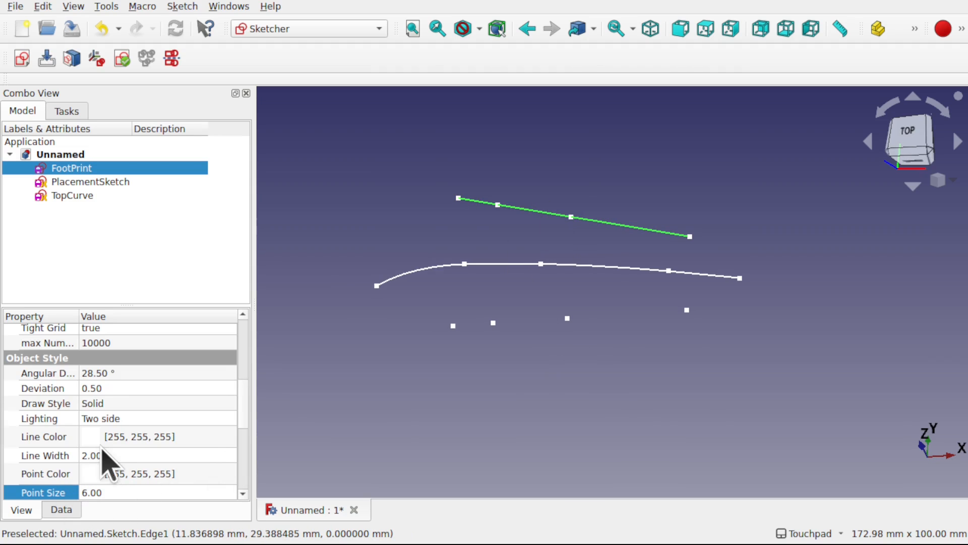
pyautogui.click(93, 438)
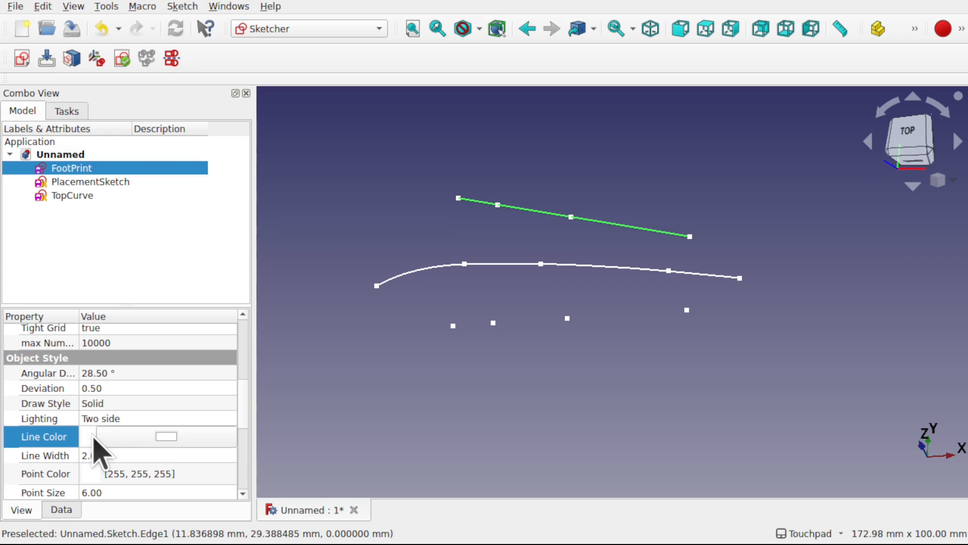
pyautogui.click(164, 441)
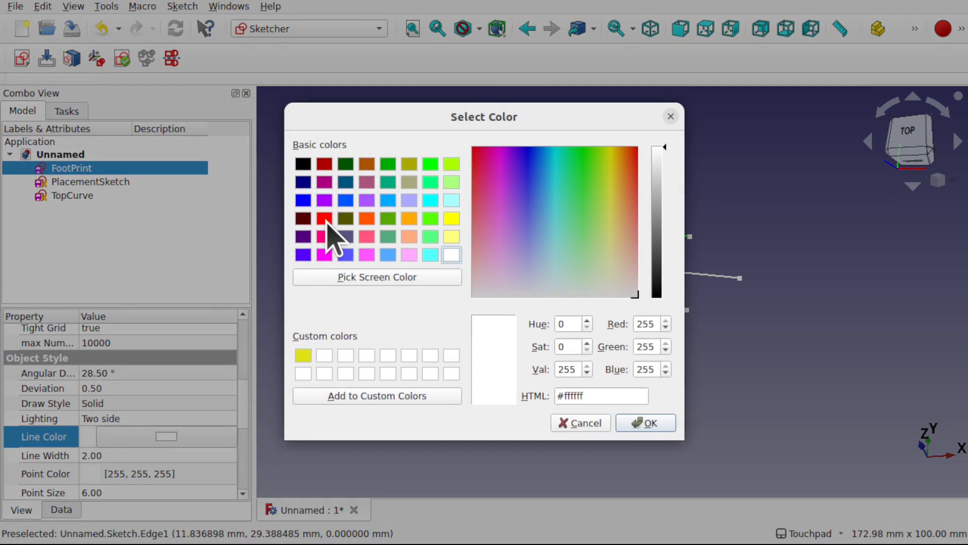
pyautogui.click(325, 220)
pyautogui.click(640, 426)
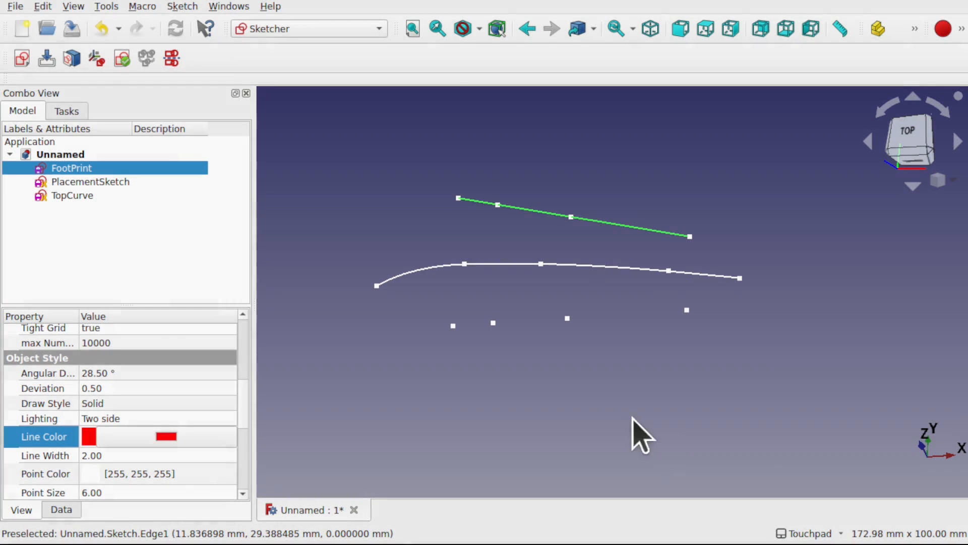
pyautogui.click(607, 371)
pyautogui.keyDown('shift'); pyautogui.moveTo(616, 312); pyautogui.dragTo(626, 269); pyautogui.keyUp('shift')
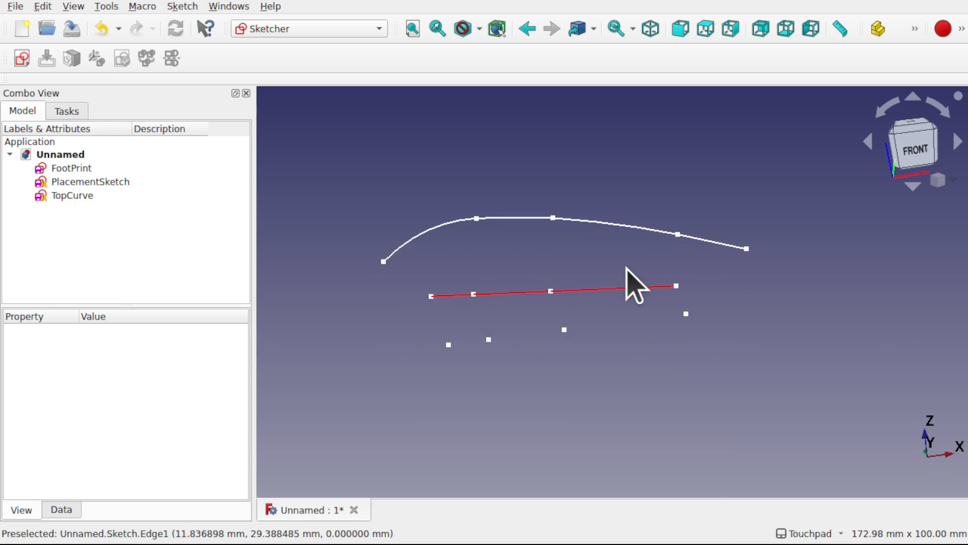
pyautogui.keyDown('shift'); pyautogui.moveTo(527, 368); pyautogui.dragTo(499, 419); pyautogui.keyUp('shift')
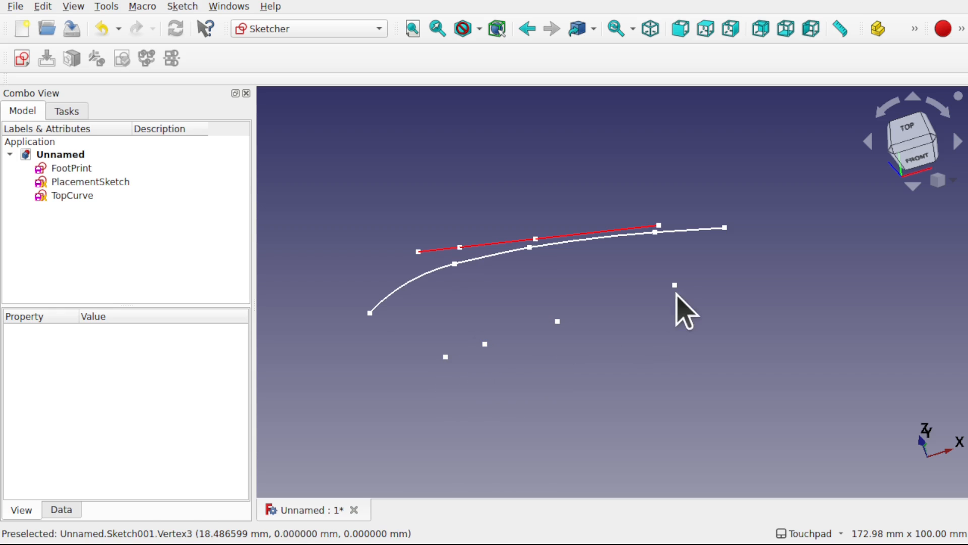
pyautogui.keyDown('alt'); pyautogui.moveTo(596, 361); pyautogui.dragTo(558, 286); pyautogui.keyUp('alt')
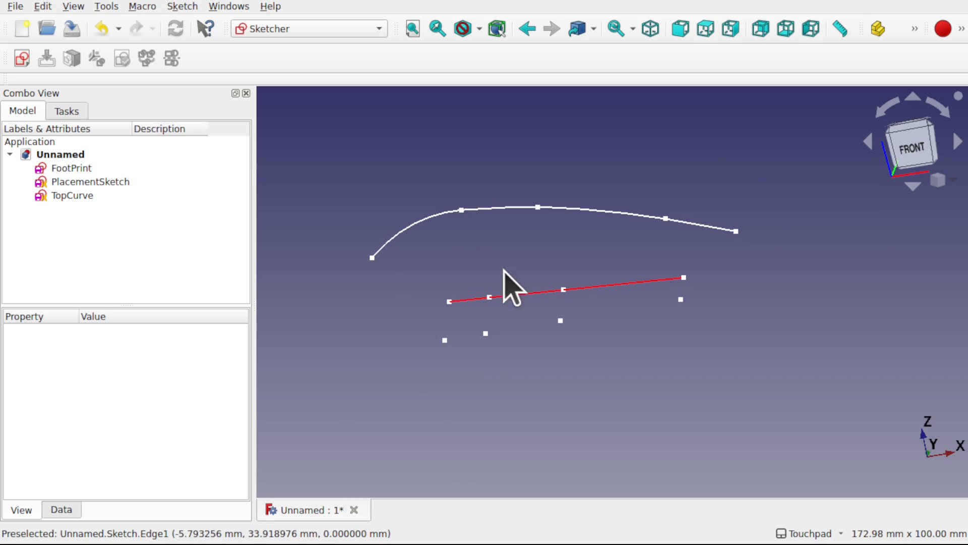
pyautogui.keyDown('alt'); pyautogui.moveTo(506, 281); pyautogui.dragTo(579, 309); pyautogui.keyUp('alt')
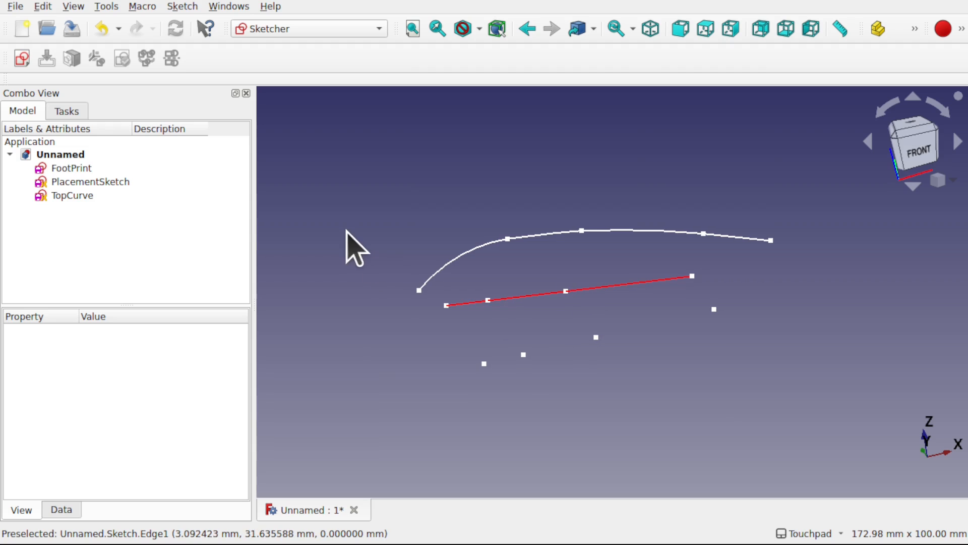
pyautogui.click(21, 60)
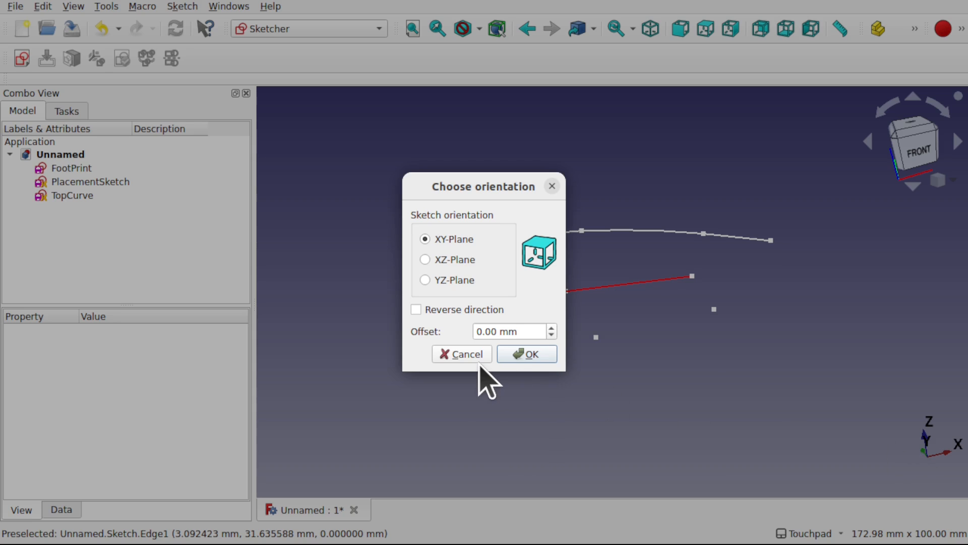
pyautogui.click(456, 355)
pyautogui.moveTo(458, 317)
pyautogui.keyDown('alt'); pyautogui.mouseDown()
pyautogui.moveTo(630, 321)
pyautogui.moveTo(649, 302)
pyautogui.moveTo(626, 210)
pyautogui.moveTo(596, 212)
pyautogui.moveTo(611, 211)
pyautogui.moveTo(561, 346)
pyautogui.moveTo(548, 348)
pyautogui.moveTo(566, 352)
pyautogui.mouseUp(); pyautogui.keyUp('alt')
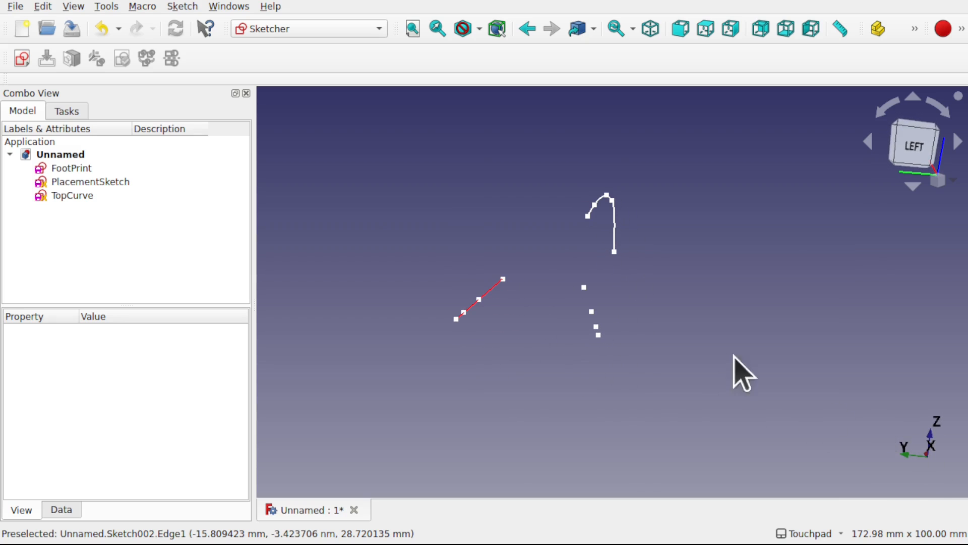
# Create a new sketch on the YZ plane and draw one rectangle in it.
pyautogui.click(21, 60)
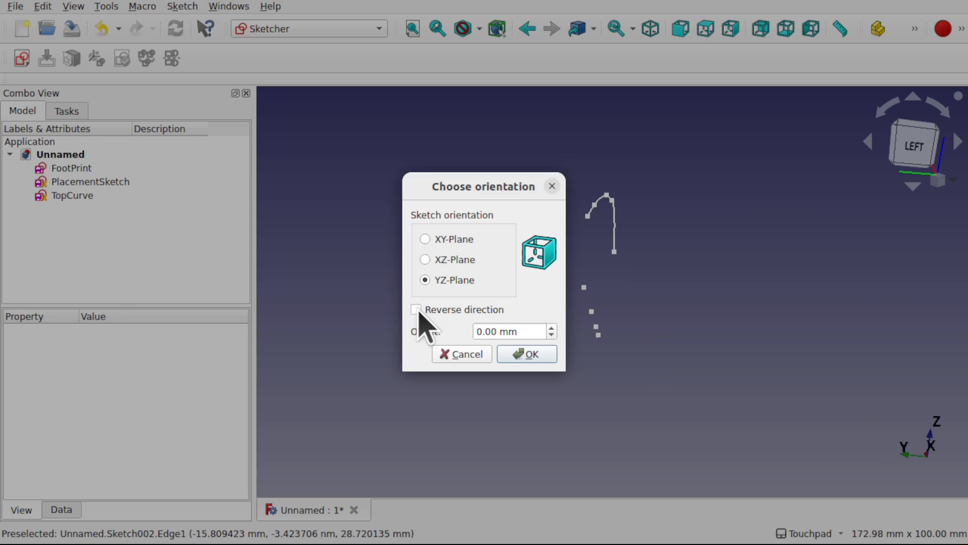
pyautogui.click(527, 354)
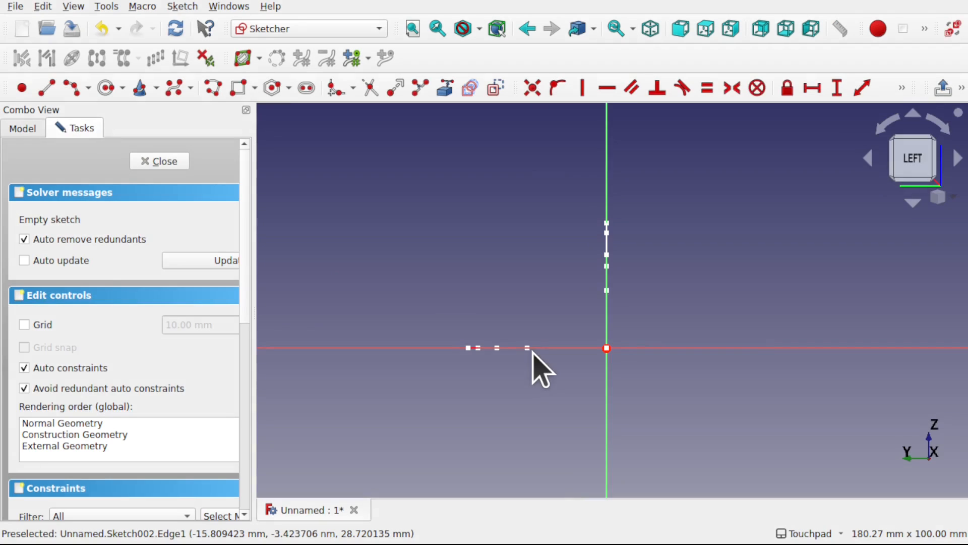
pyautogui.moveTo(669, 374)
pyautogui.keyDown('alt'); pyautogui.mouseDown()
pyautogui.moveTo(649, 298)
pyautogui.moveTo(561, 326)
pyautogui.moveTo(492, 324)
pyautogui.moveTo(677, 346)
pyautogui.moveTo(713, 368)
pyautogui.moveTo(665, 318)
pyautogui.mouseUp(); pyautogui.keyUp('alt')
pyautogui.click(239, 88)
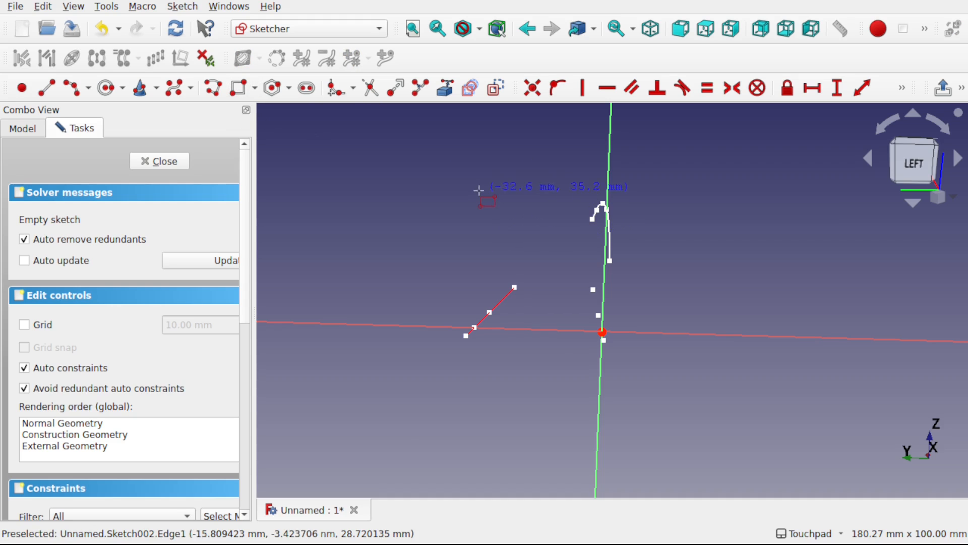
pyautogui.click(459, 187)
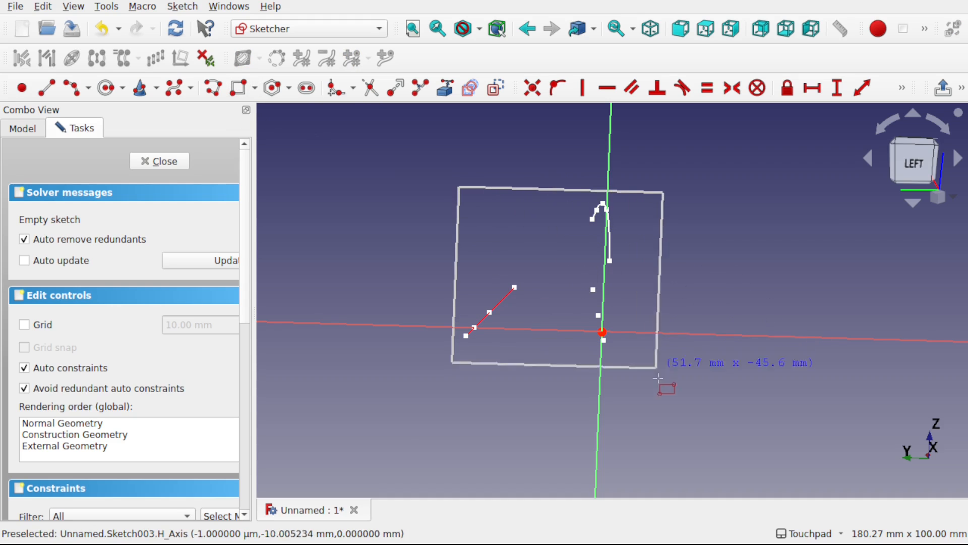
pyautogui.click(702, 388)
# Inspect the rectangle from several angles, then close Sketch003.
pyautogui.moveTo(702, 389)
pyautogui.keyDown('alt'); pyautogui.mouseDown()
pyautogui.moveTo(506, 348)
pyautogui.moveTo(687, 264)
pyautogui.moveTo(529, 303)
pyautogui.moveTo(529, 341)
pyautogui.moveTo(546, 321)
pyautogui.moveTo(557, 409)
pyautogui.moveTo(648, 346)
pyautogui.moveTo(580, 298)
pyautogui.moveTo(640, 327)
pyautogui.moveTo(631, 313)
pyautogui.mouseUp(); pyautogui.keyUp('alt')
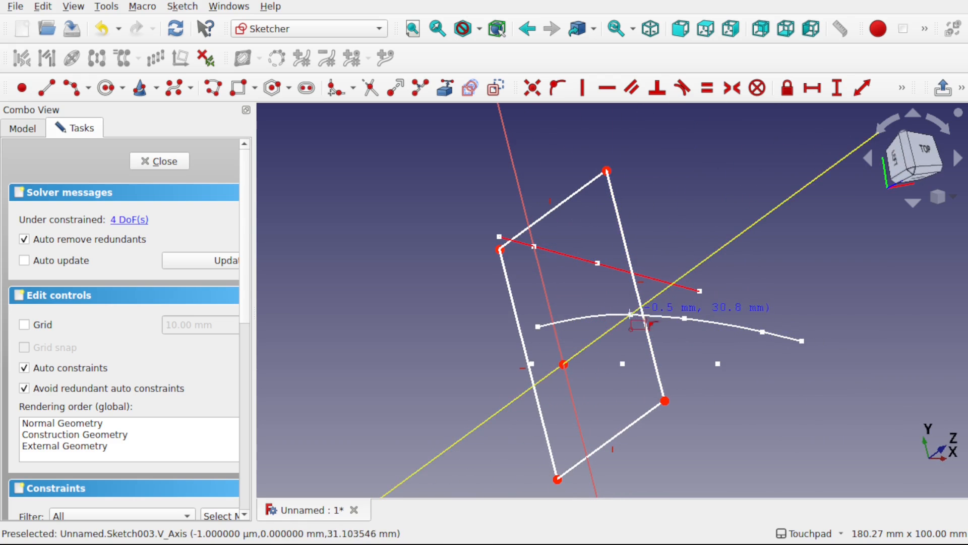
pyautogui.moveTo(705, 300)
pyautogui.keyDown('alt'); pyautogui.mouseDown()
pyautogui.moveTo(629, 246)
pyautogui.moveTo(620, 261)
pyautogui.moveTo(676, 297)
pyautogui.mouseUp(); pyautogui.keyUp('alt')
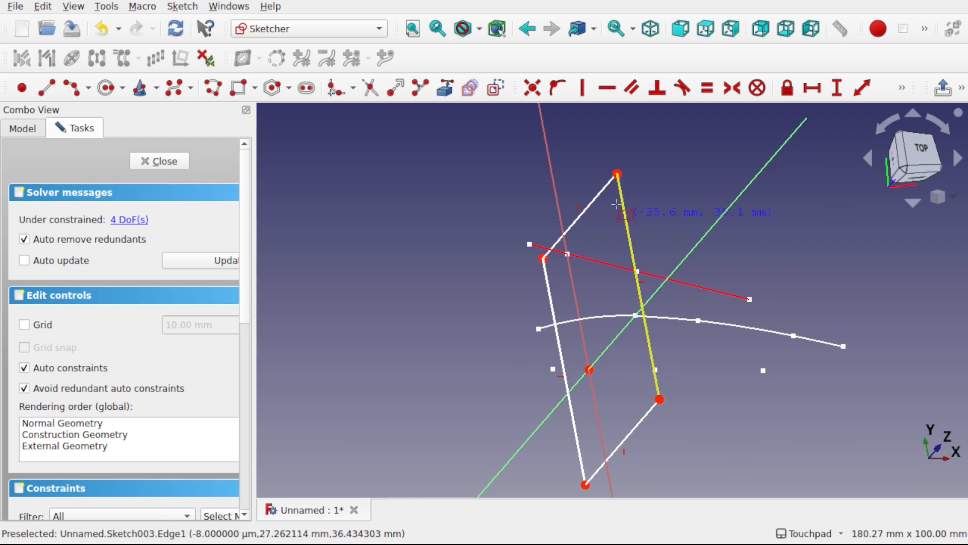
pyautogui.keyDown('alt'); pyautogui.moveTo(668, 364); pyautogui.dragTo(703, 337); pyautogui.keyUp('alt')
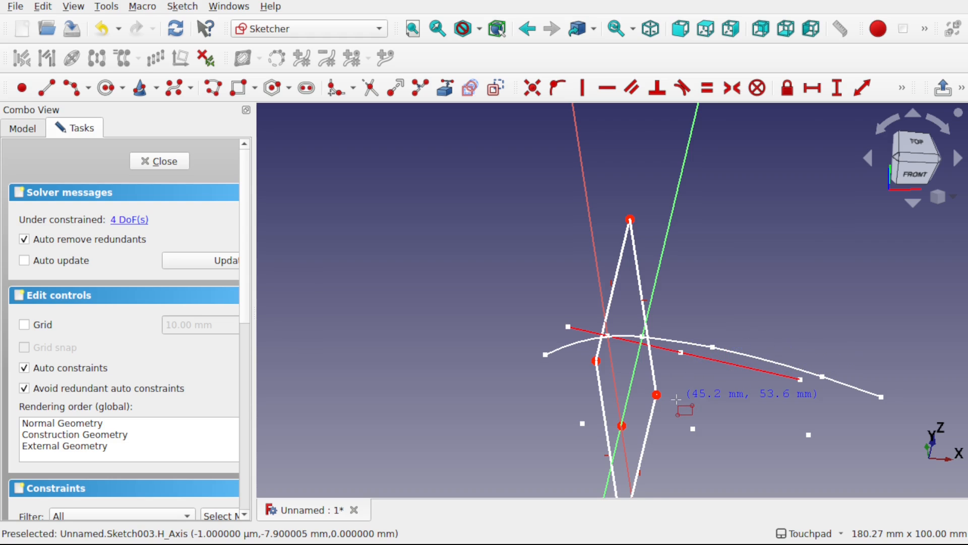
pyautogui.moveTo(676, 399)
pyautogui.keyDown('alt'); pyautogui.mouseDown()
pyautogui.moveTo(685, 424)
pyautogui.moveTo(698, 344)
pyautogui.mouseUp(); pyautogui.keyUp('alt')
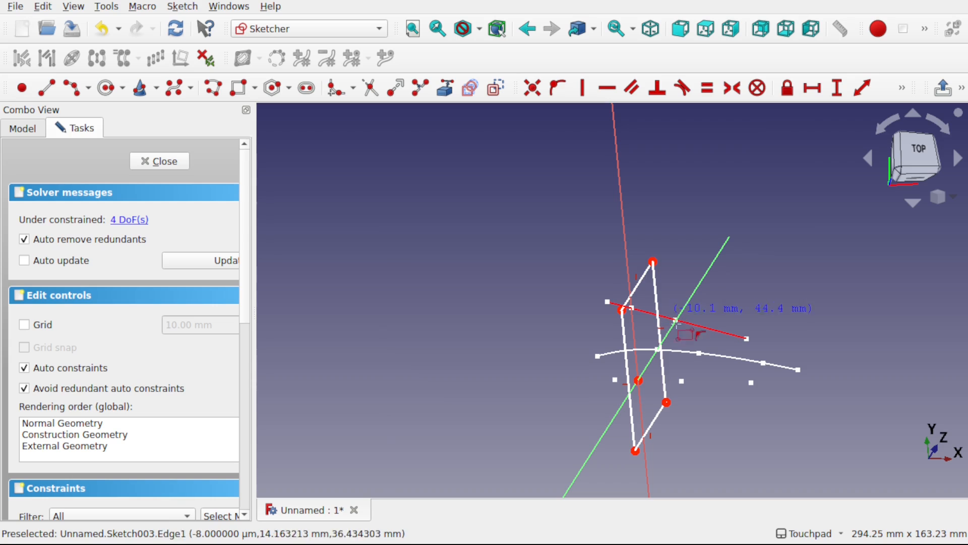
pyautogui.moveTo(716, 376)
pyautogui.keyDown('alt'); pyautogui.mouseDown()
pyautogui.moveTo(702, 335)
pyautogui.moveTo(701, 397)
pyautogui.moveTo(717, 405)
pyautogui.mouseUp(); pyautogui.keyUp('alt')
pyautogui.keyDown('shift'); pyautogui.moveTo(717, 406); pyautogui.dragTo(640, 346); pyautogui.keyUp('shift')
pyautogui.scroll(3, 639, 346)
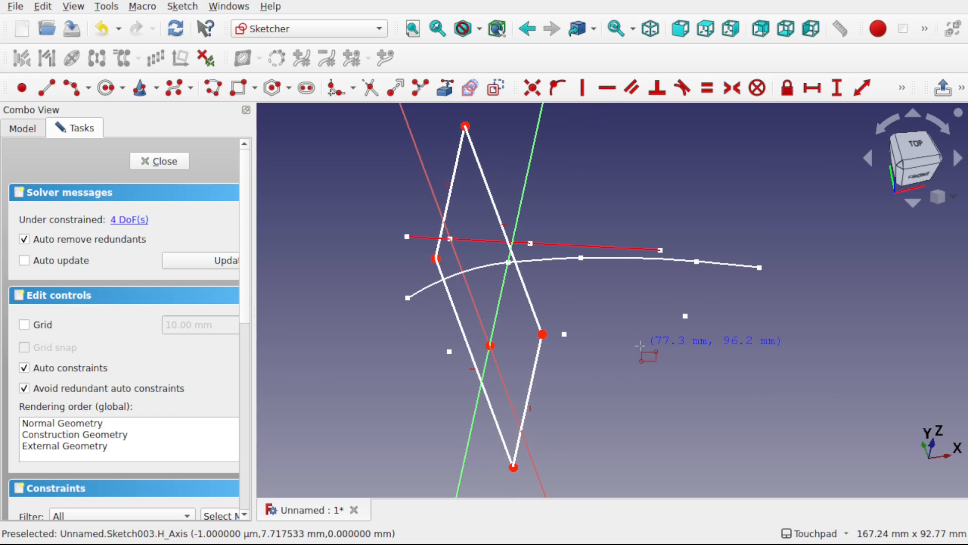
pyautogui.click(174, 162)
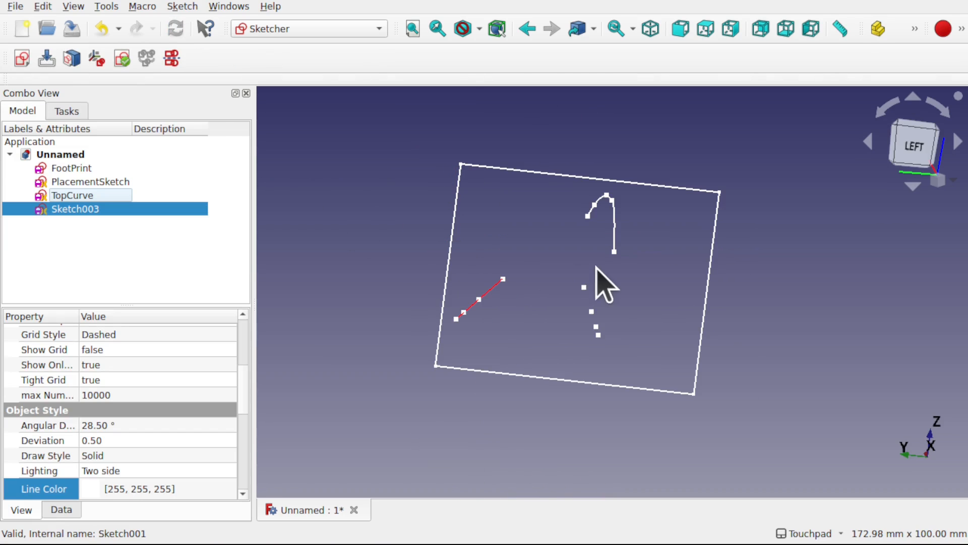
# Show Sketch003's Data placement properties and bring up the Edit menu.
pyautogui.moveTo(606, 281)
pyautogui.keyDown('alt'); pyautogui.mouseDown()
pyautogui.moveTo(364, 289)
pyautogui.moveTo(423, 284)
pyautogui.moveTo(385, 309)
pyautogui.mouseUp(); pyautogui.keyUp('alt')
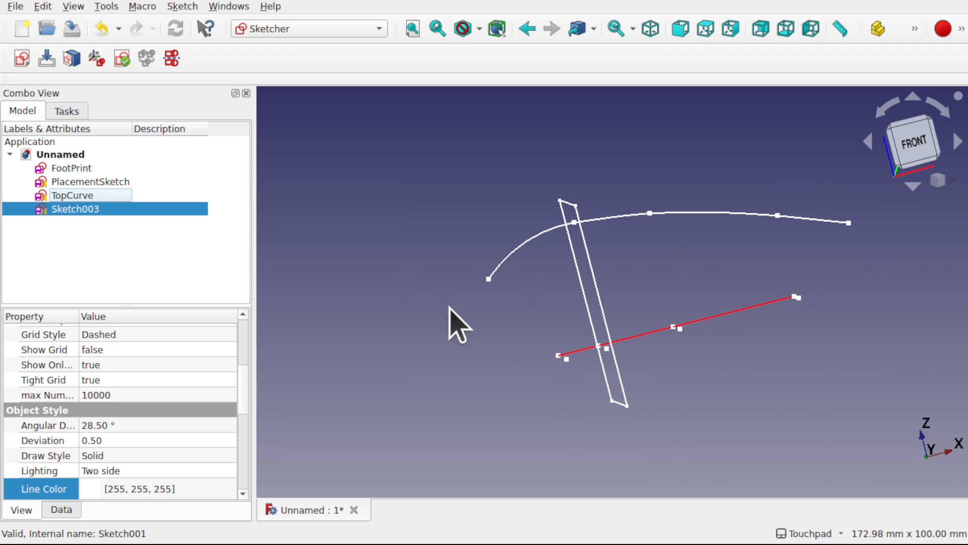
pyautogui.click(60, 510)
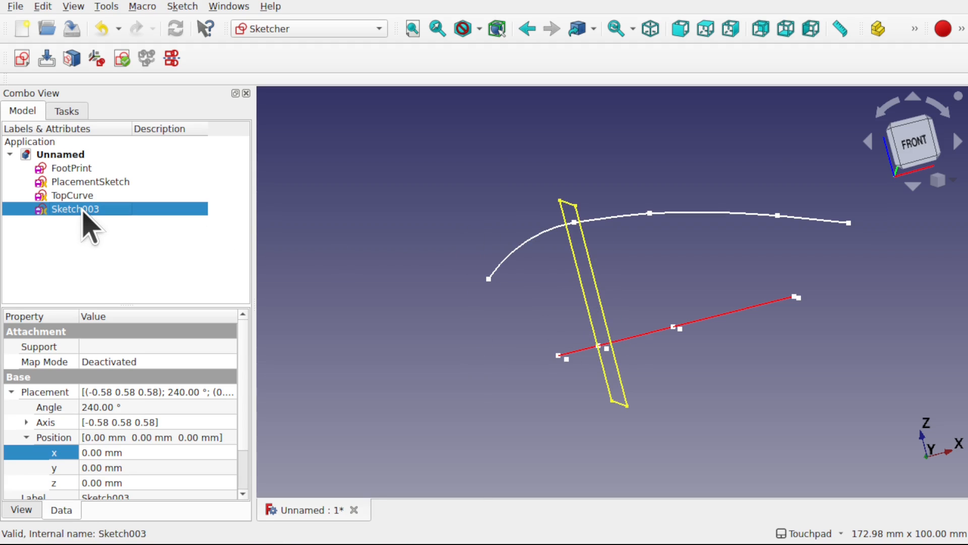
pyautogui.click(43, 7)
# Copy Sketch003 and paste it as Sketch004.
pyautogui.click(69, 82)
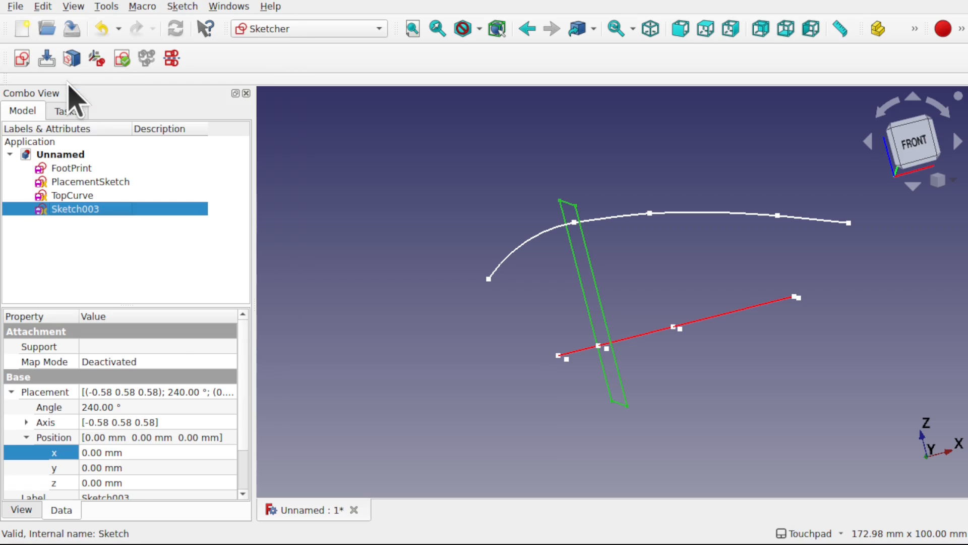
pyautogui.click(64, 240)
pyautogui.click(43, 7)
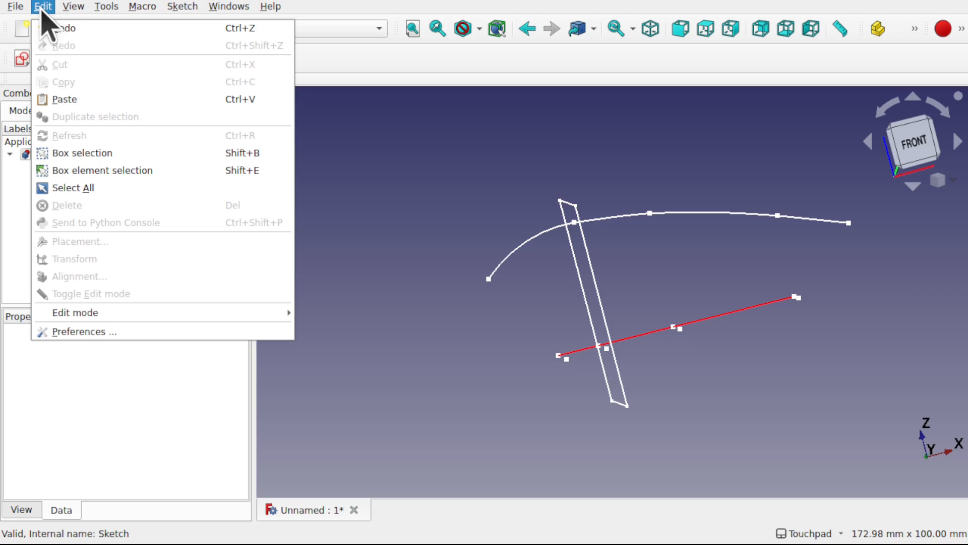
pyautogui.click(61, 99)
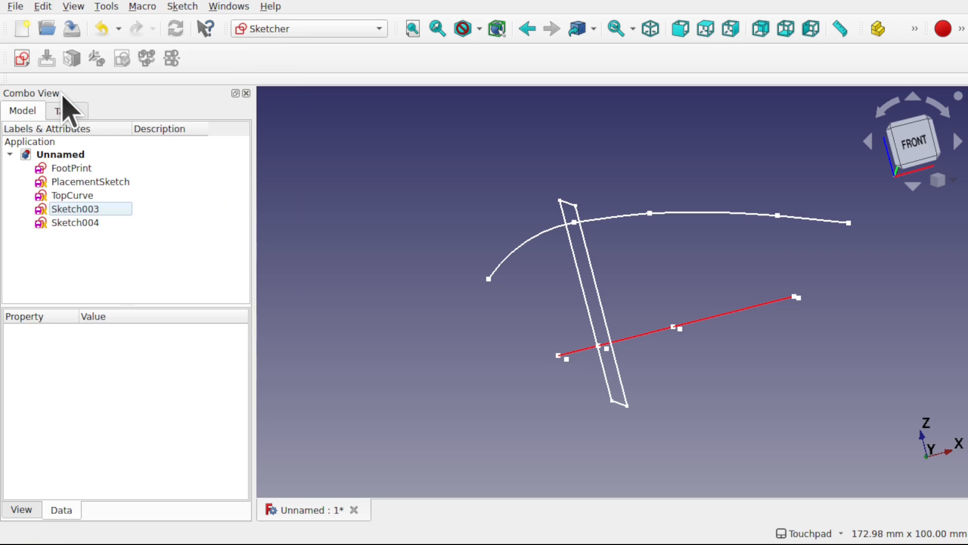
# Attach Sketch004 in Translate origin mode to Sketch001's Vertex3.
pyautogui.click(74, 224)
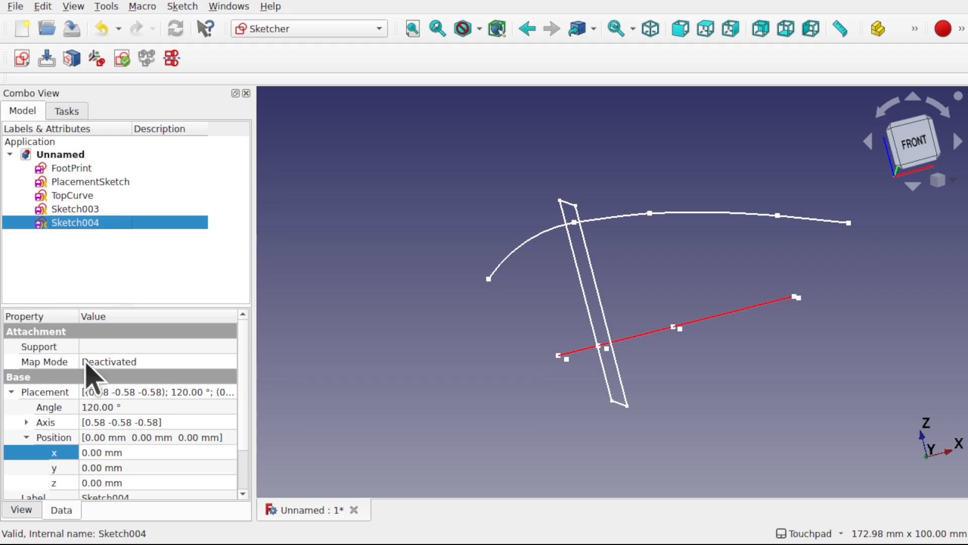
pyautogui.click(187, 359)
pyautogui.click(230, 361)
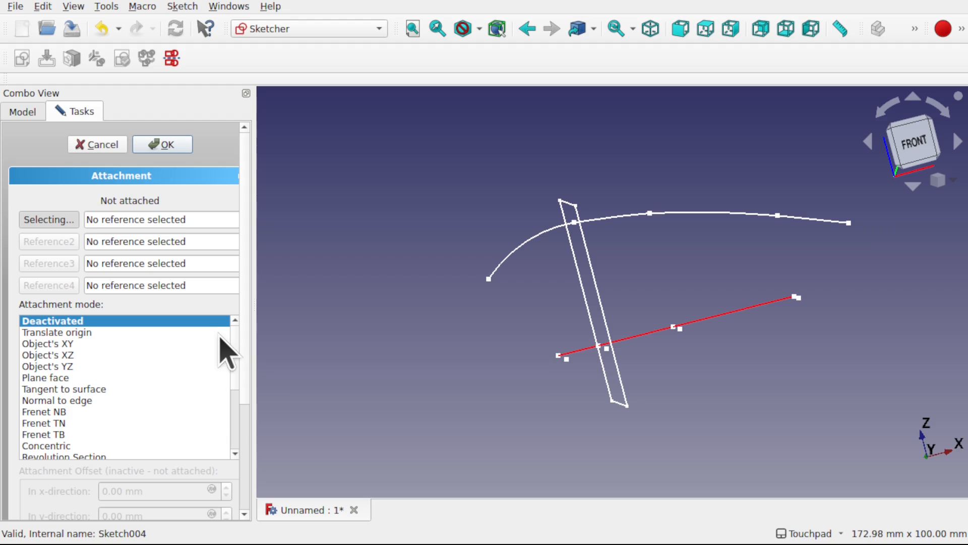
pyautogui.keyDown('alt'); pyautogui.moveTo(536, 343); pyautogui.dragTo(576, 387); pyautogui.keyUp('alt')
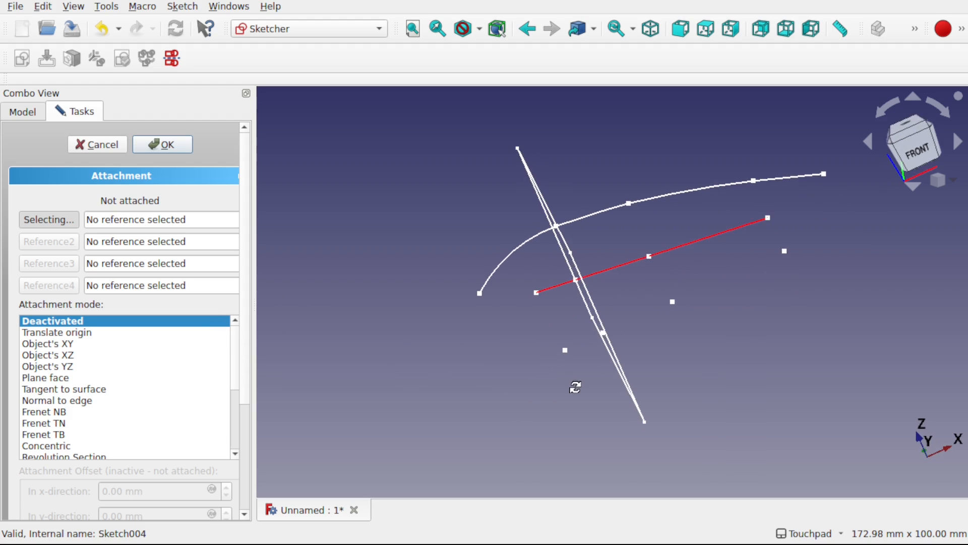
pyautogui.click(672, 302)
pyautogui.keyDown('alt'); pyautogui.moveTo(673, 303); pyautogui.dragTo(614, 326); pyautogui.keyUp('alt')
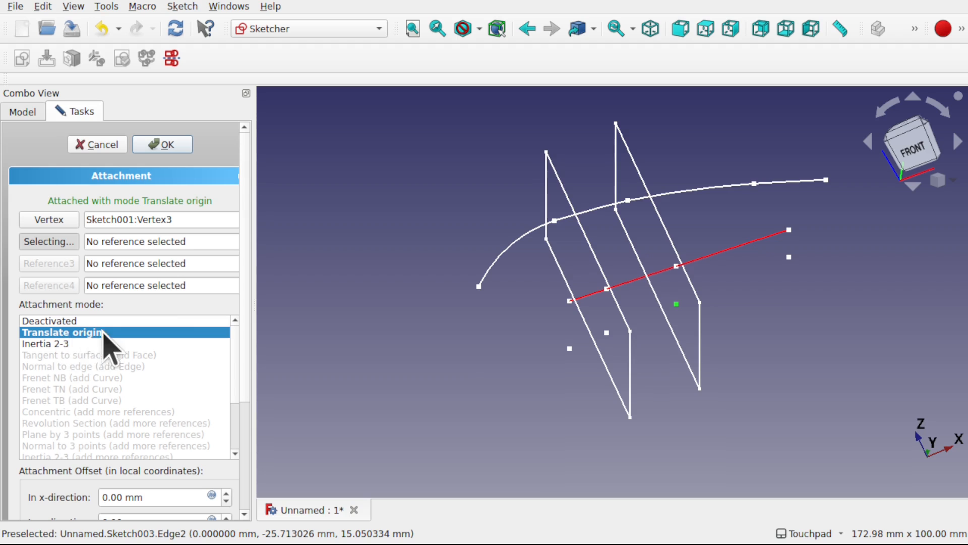
pyautogui.keyDown('alt'); pyautogui.moveTo(658, 344); pyautogui.dragTo(670, 315); pyautogui.keyUp('alt')
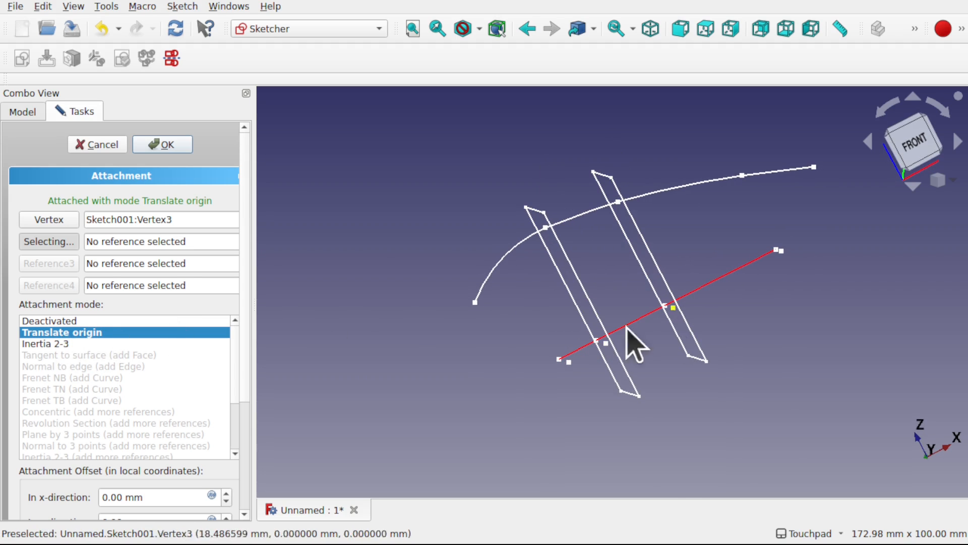
# Confirm the attachment, then delete the extra copies Sketch004 and Sketch005.
pyautogui.click(162, 145)
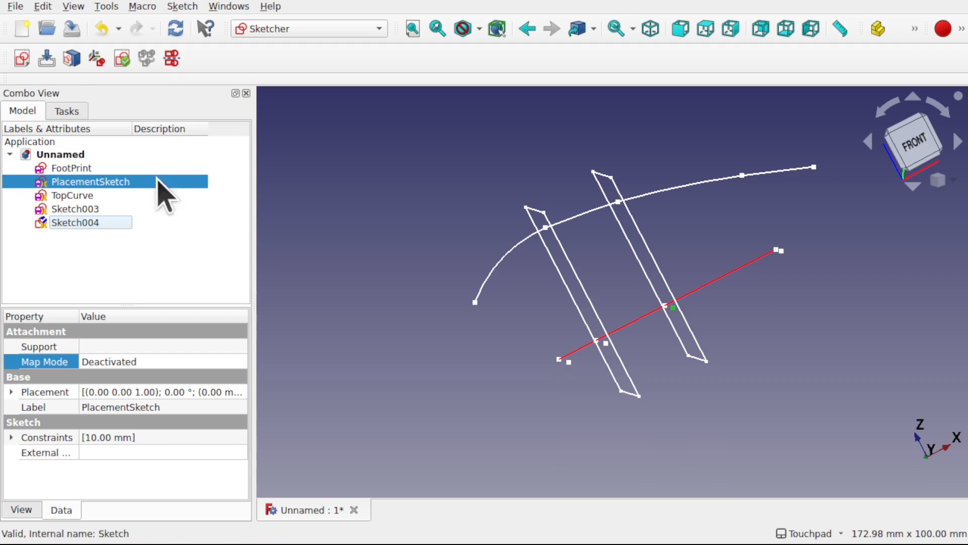
pyautogui.click(96, 243)
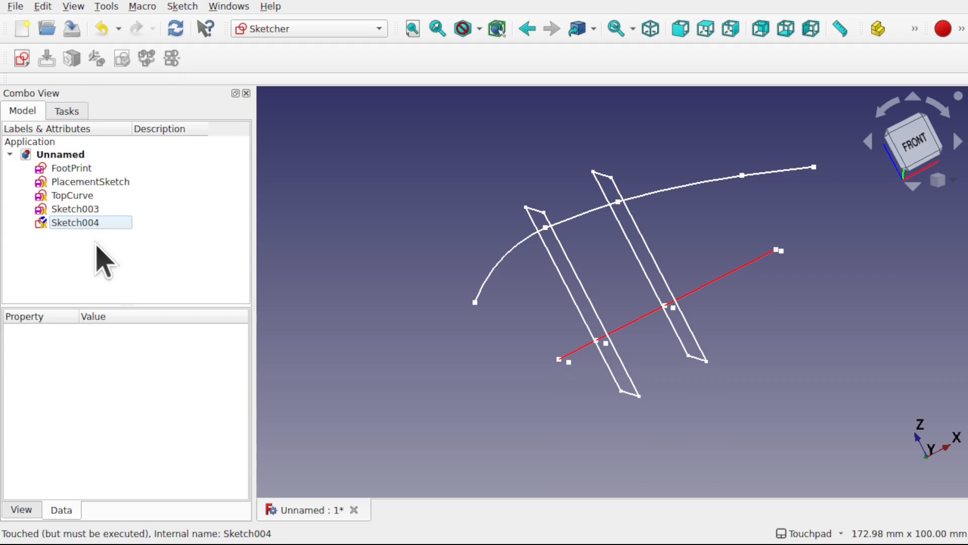
pyautogui.hotkey('ctrl', 'v')
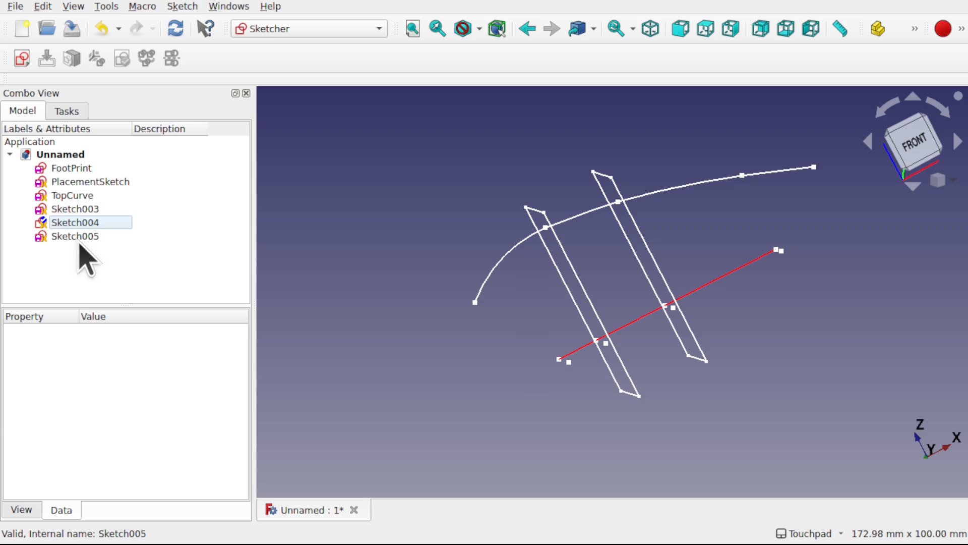
pyautogui.click(81, 237)
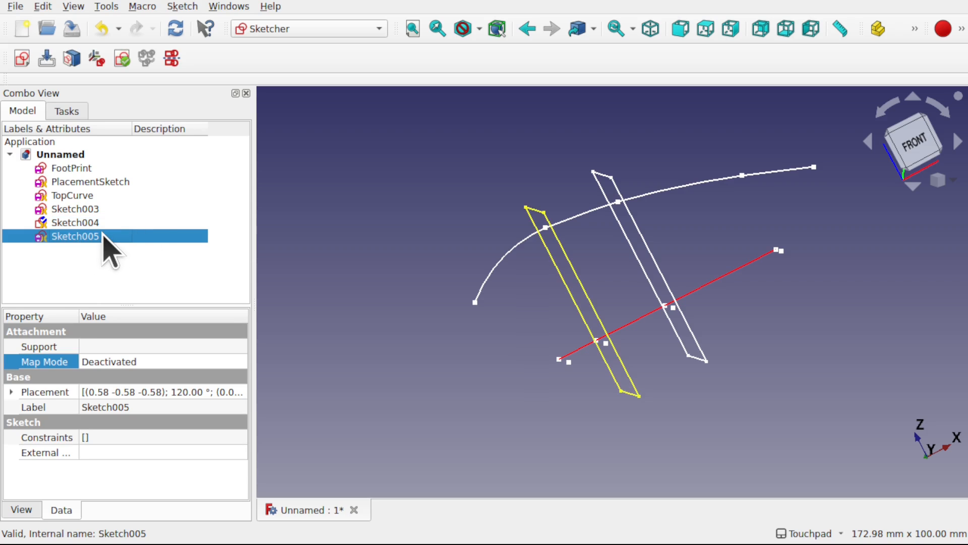
pyautogui.keyDown('ctrl'); pyautogui.click(89, 225); pyautogui.keyUp('ctrl')
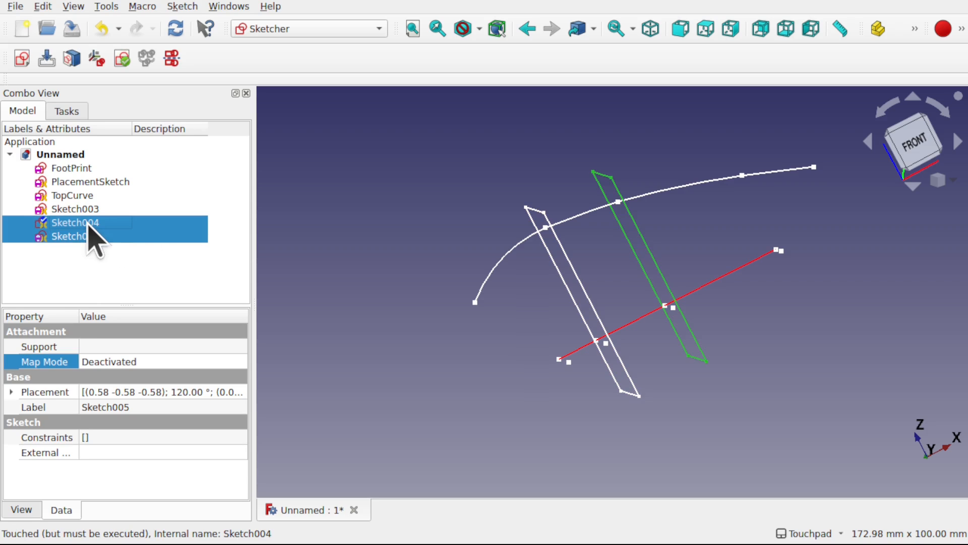
pyautogui.press('Delete')
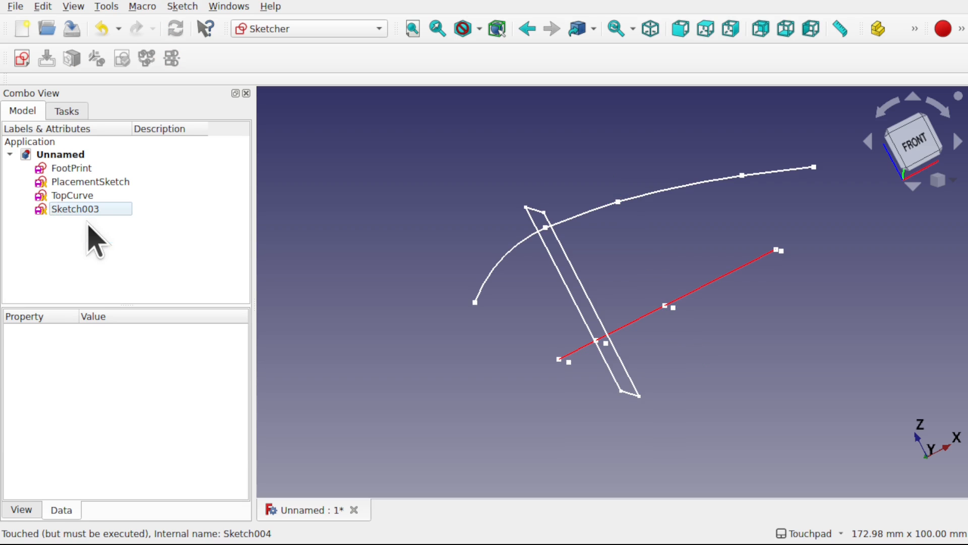
# Rename Sketch003 to 'Profile1'.
pyautogui.click(74, 210)
pyautogui.rightClick(74, 211)
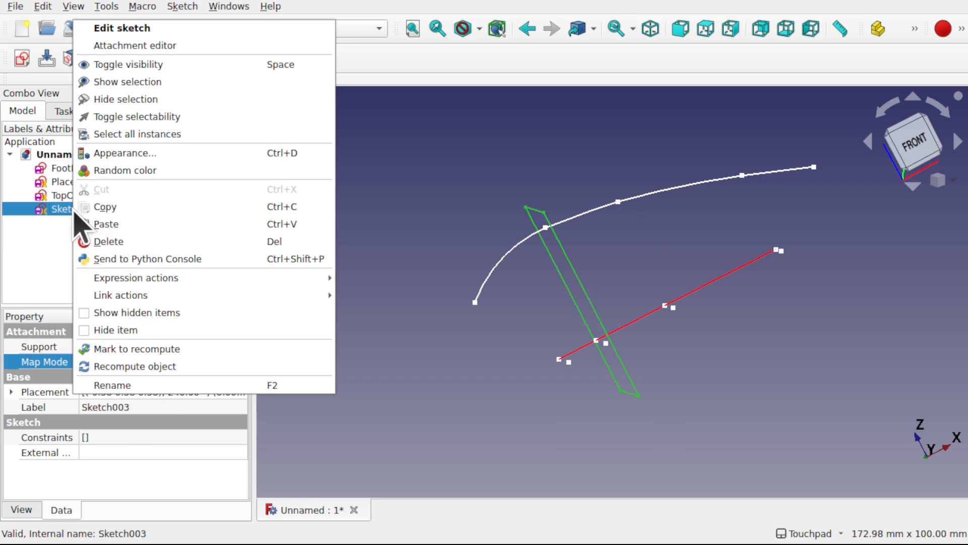
pyautogui.click(163, 386)
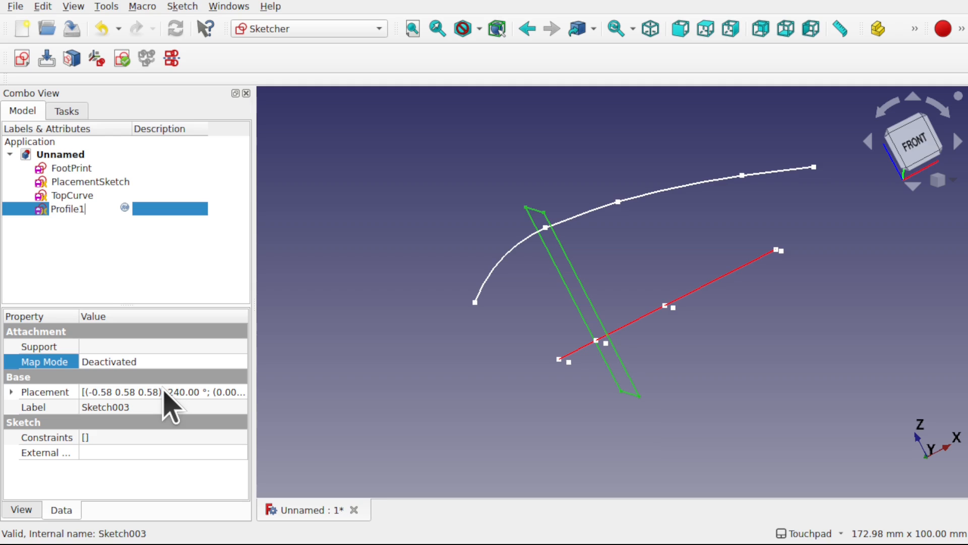
pyautogui.click(136, 281)
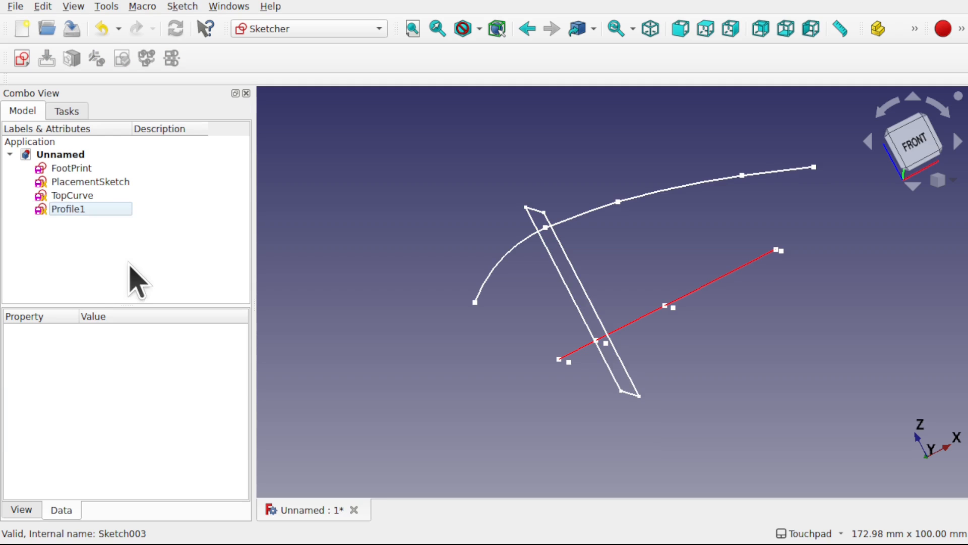
pyautogui.click(67, 209)
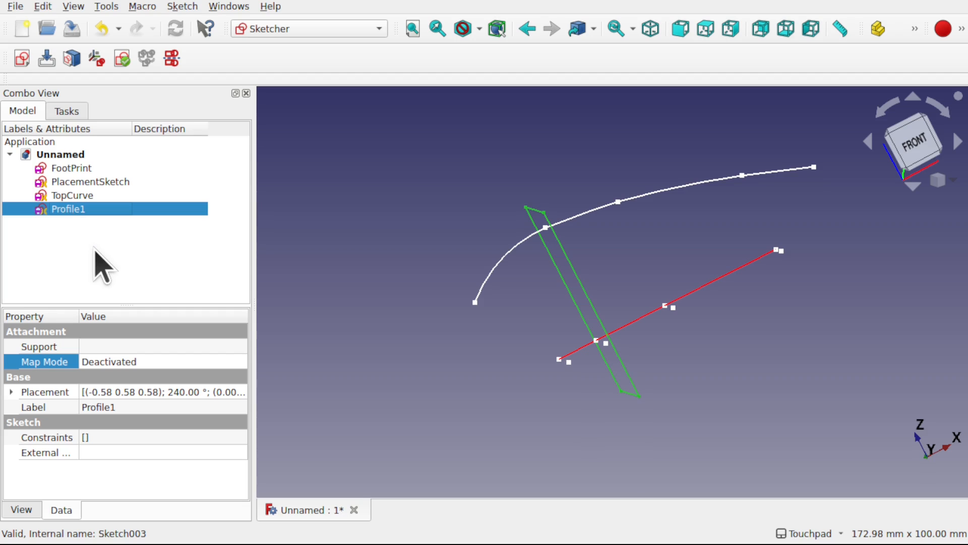
pyautogui.click(94, 249)
# Select the Profile002 copy and its Attachment Mode property.
pyautogui.click(80, 222)
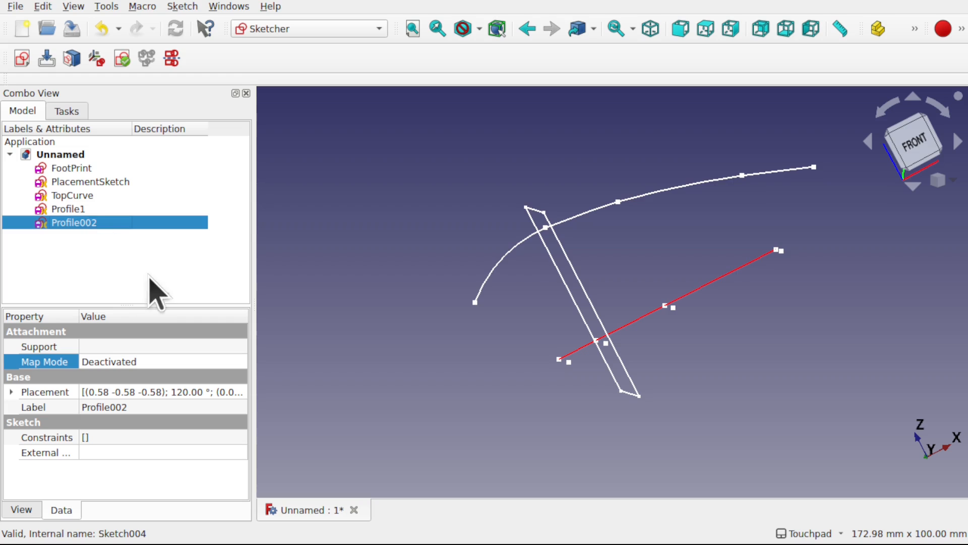
pyautogui.click(96, 348)
pyautogui.click(241, 361)
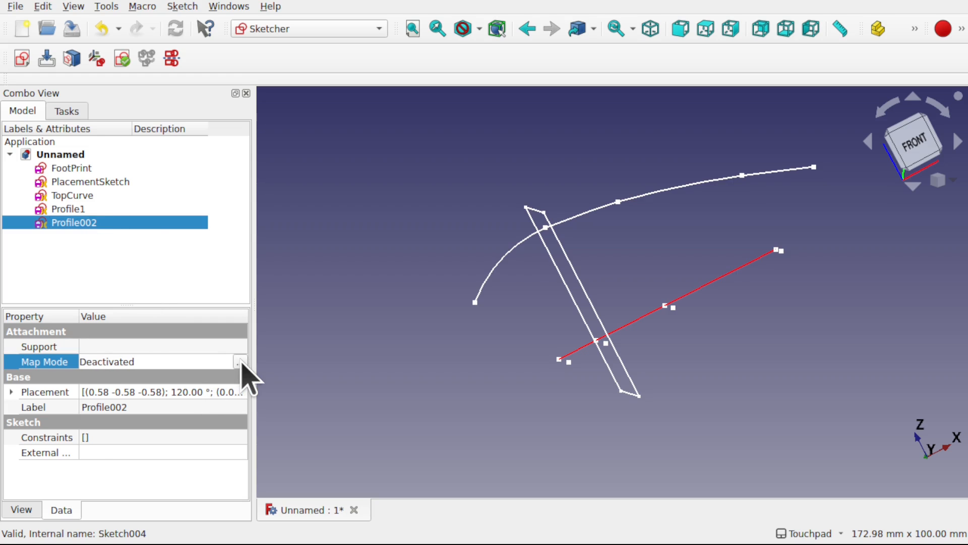
# Attach Profile002 to a PlacementSketch vertex in Translate origin mode.
pyautogui.click(239, 362)
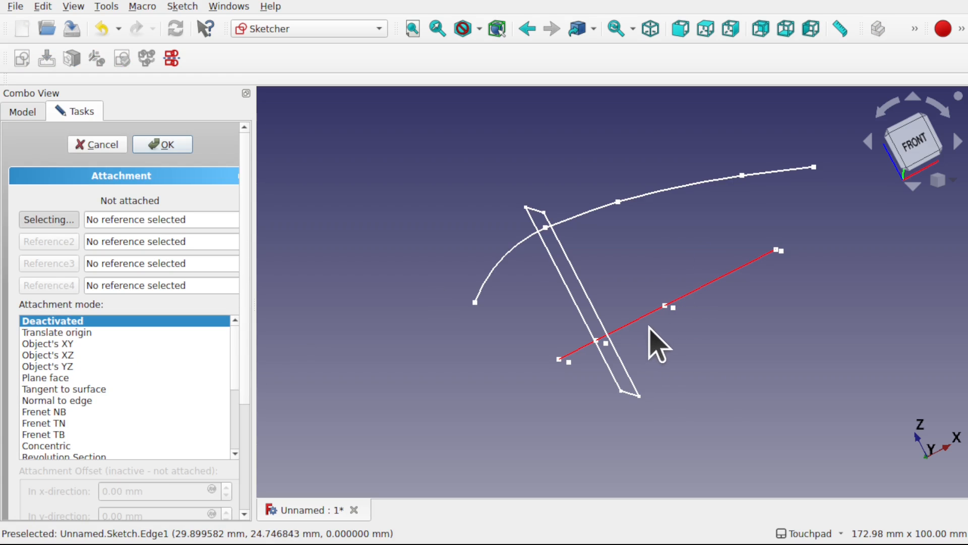
pyautogui.keyDown('shift'); pyautogui.moveTo(649, 326); pyautogui.dragTo(672, 349); pyautogui.keyUp('shift')
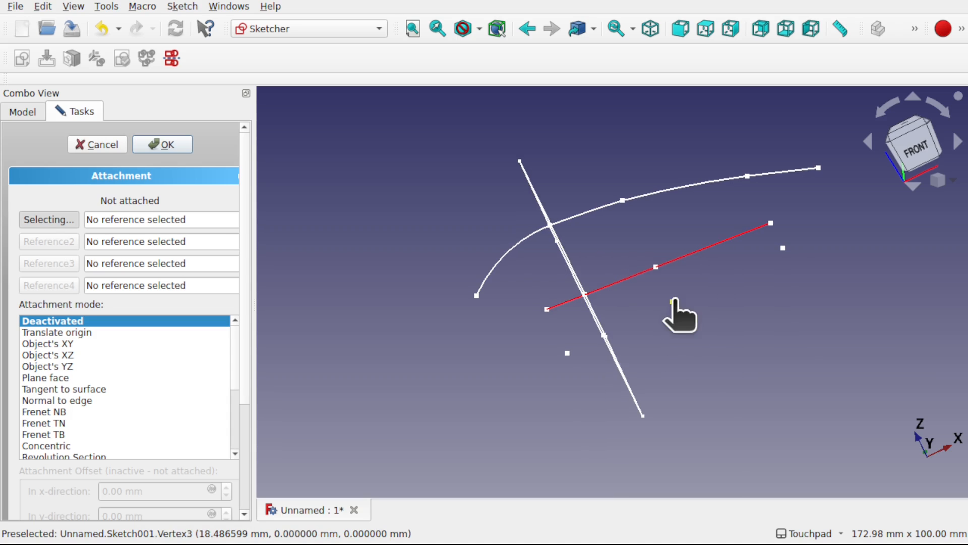
pyautogui.click(674, 300)
pyautogui.click(164, 144)
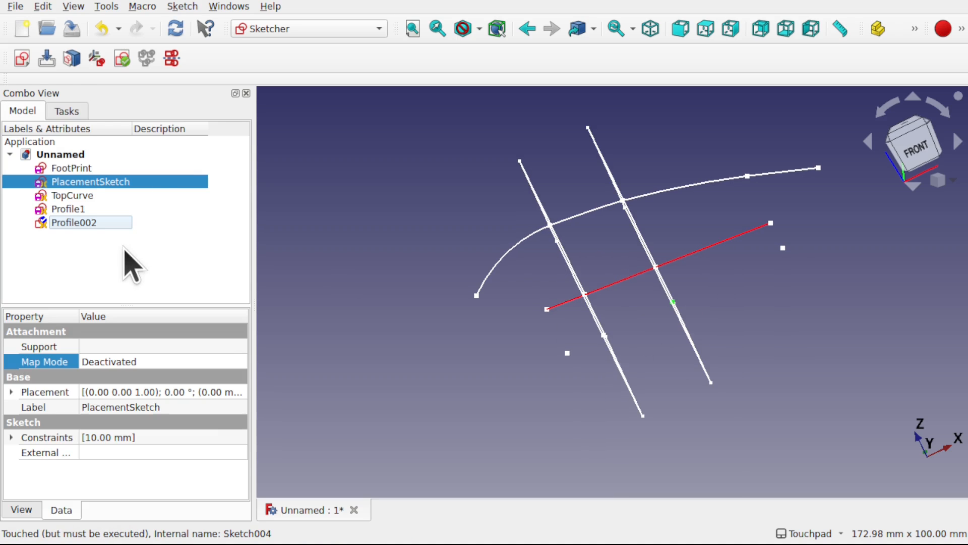
# Paste a copy as Profile003 and attach it to PlacementSketch's Vertex4 in Translate origin mode.
pyautogui.hotkey('ctrl', 'v')
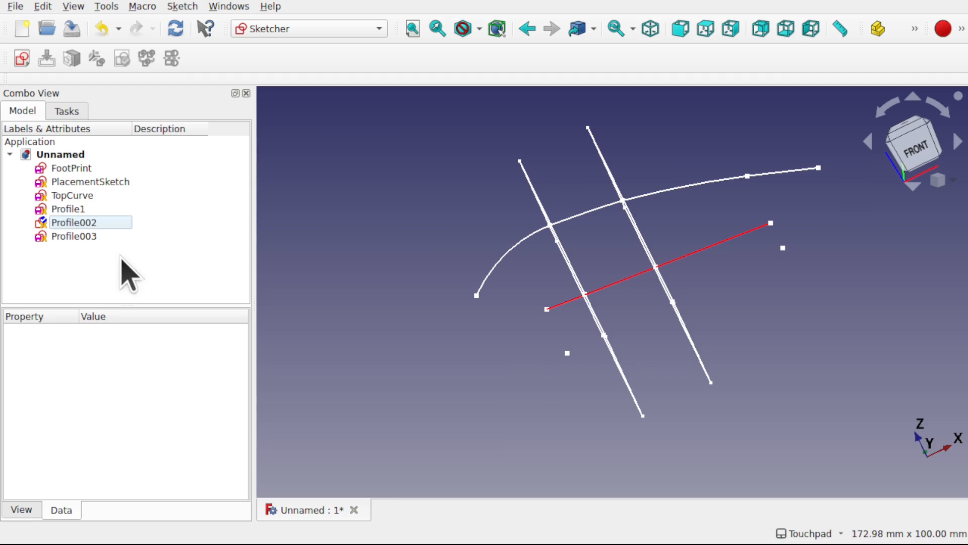
pyautogui.click(73, 238)
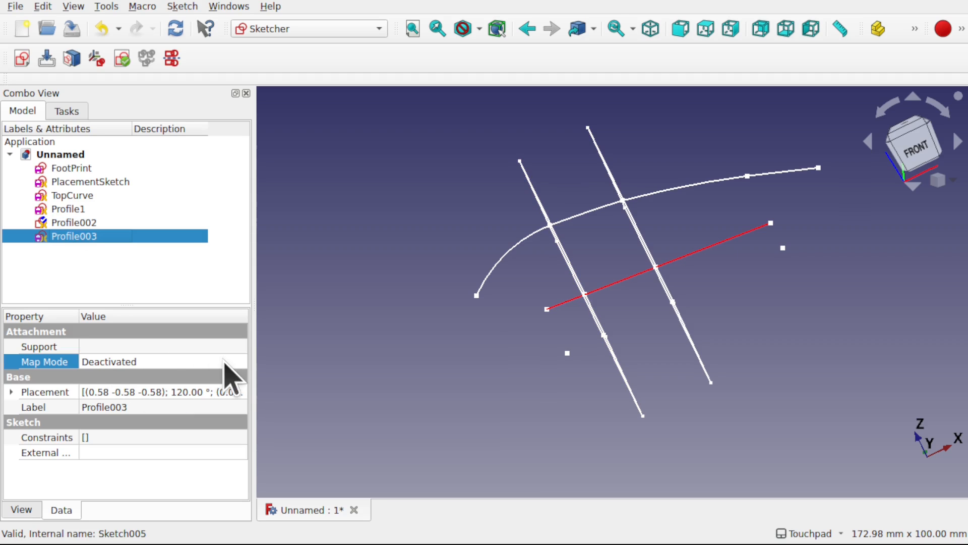
pyautogui.click(238, 360)
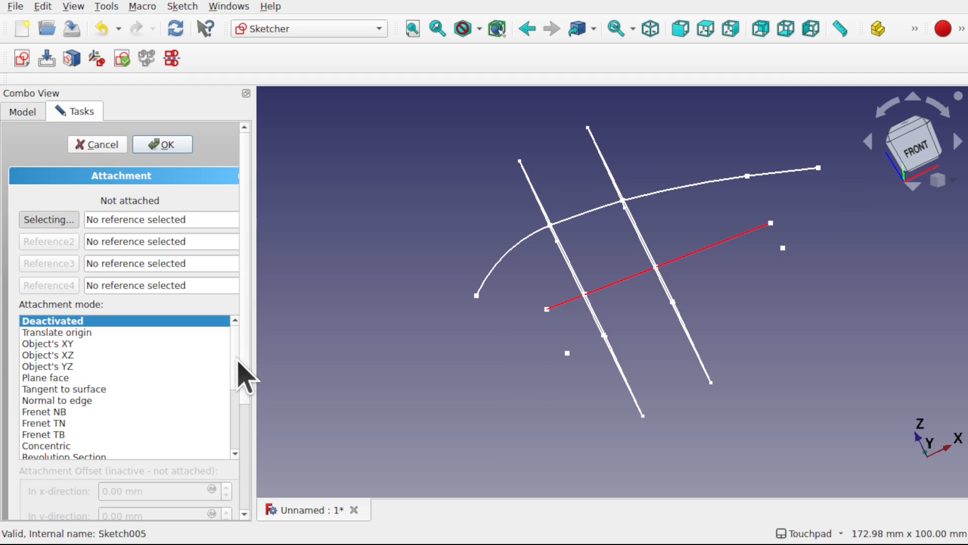
pyautogui.click(783, 248)
pyautogui.moveTo(734, 277)
pyautogui.keyDown('alt'); pyautogui.mouseDown()
pyautogui.moveTo(867, 238)
pyautogui.moveTo(826, 231)
pyautogui.moveTo(787, 258)
pyautogui.mouseUp(); pyautogui.keyUp('alt')
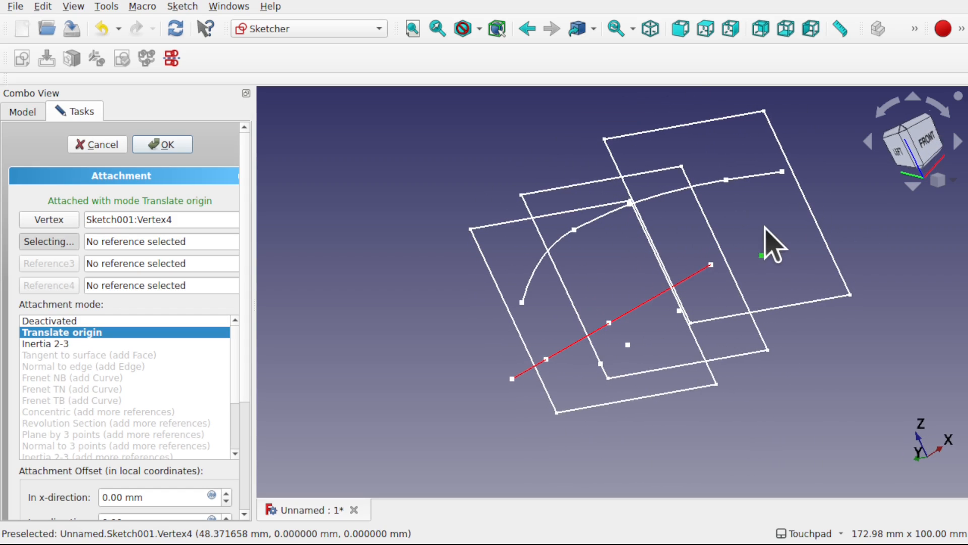
pyautogui.click(164, 147)
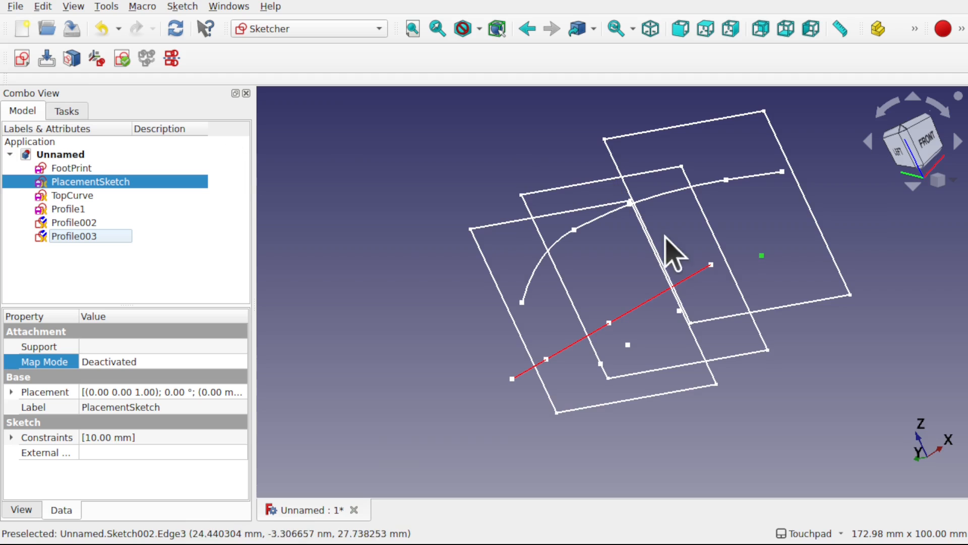
pyautogui.moveTo(671, 252)
pyautogui.keyDown('alt'); pyautogui.mouseDown()
pyautogui.moveTo(642, 277)
pyautogui.moveTo(797, 222)
pyautogui.moveTo(637, 280)
pyautogui.moveTo(630, 275)
pyautogui.mouseUp(); pyautogui.keyUp('alt')
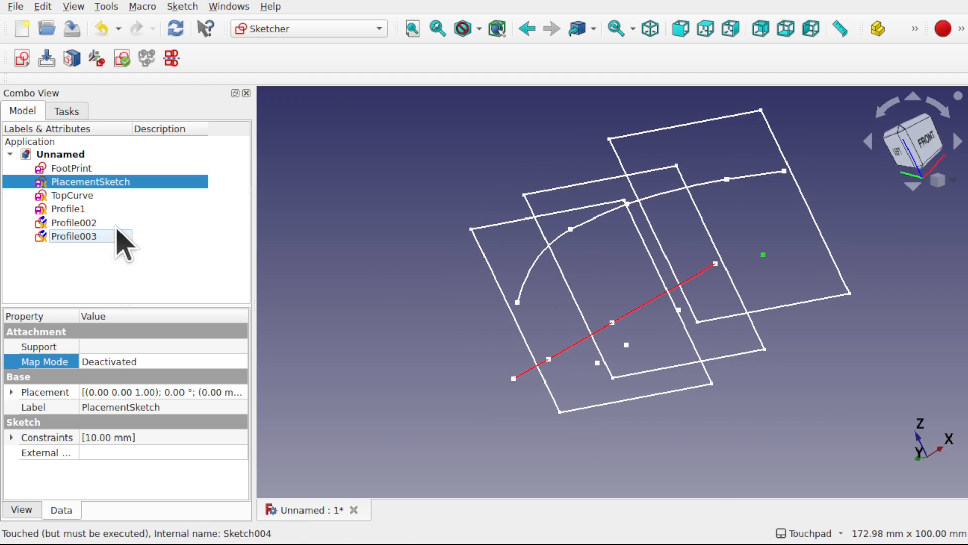
# Hide Profile1, Profile002 and Profile003 together.
pyautogui.click(68, 210)
pyautogui.keyDown('shift'); pyautogui.click(73, 235); pyautogui.keyUp('shift')
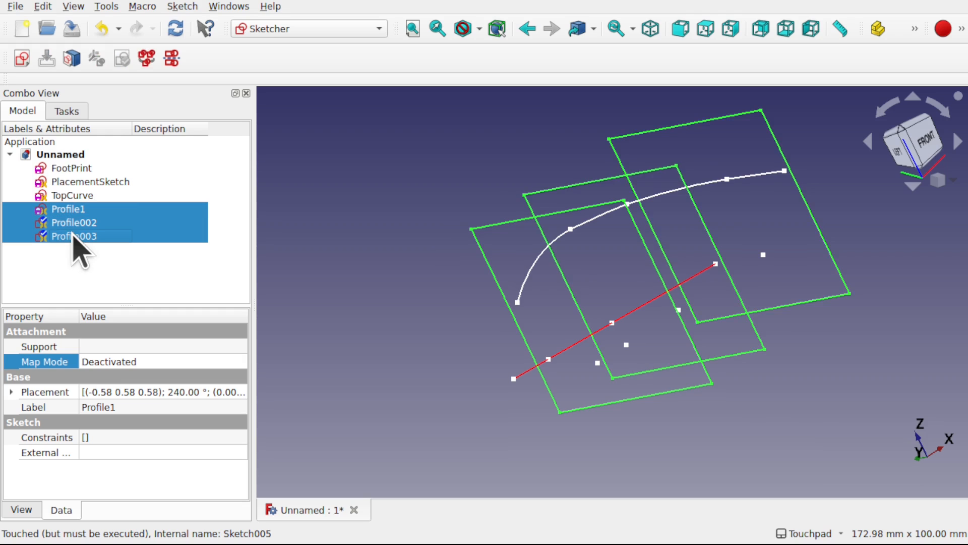
pyautogui.press('space')
# Check the remaining FootPrint, PlacementSketch and TopCurve from the top and front views.
pyautogui.moveTo(659, 388)
pyautogui.keyDown('alt'); pyautogui.mouseDown()
pyautogui.moveTo(527, 383)
pyautogui.moveTo(696, 352)
pyautogui.moveTo(748, 385)
pyautogui.moveTo(750, 342)
pyautogui.moveTo(698, 352)
pyautogui.moveTo(672, 340)
pyautogui.moveTo(687, 339)
pyautogui.moveTo(626, 388)
pyautogui.mouseUp(); pyautogui.keyUp('alt')
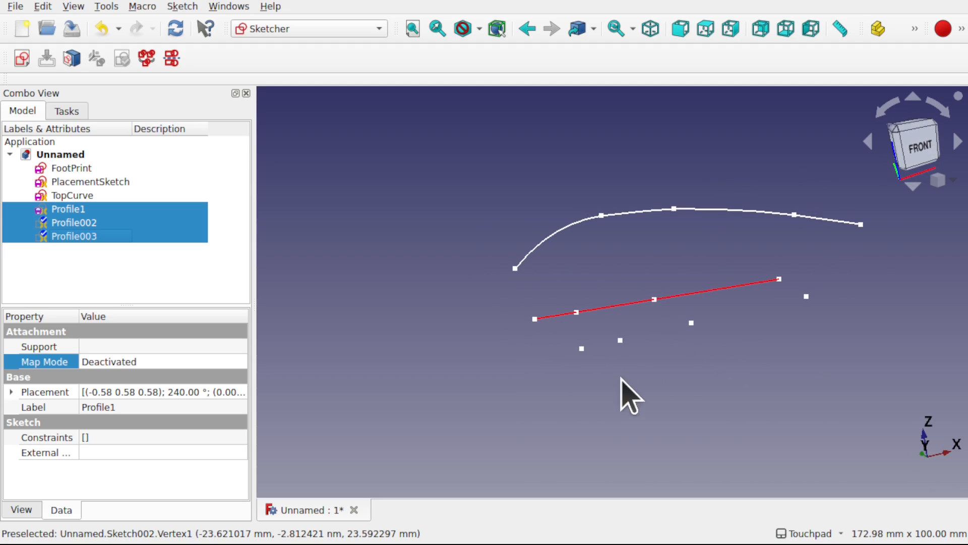
pyautogui.press('2')
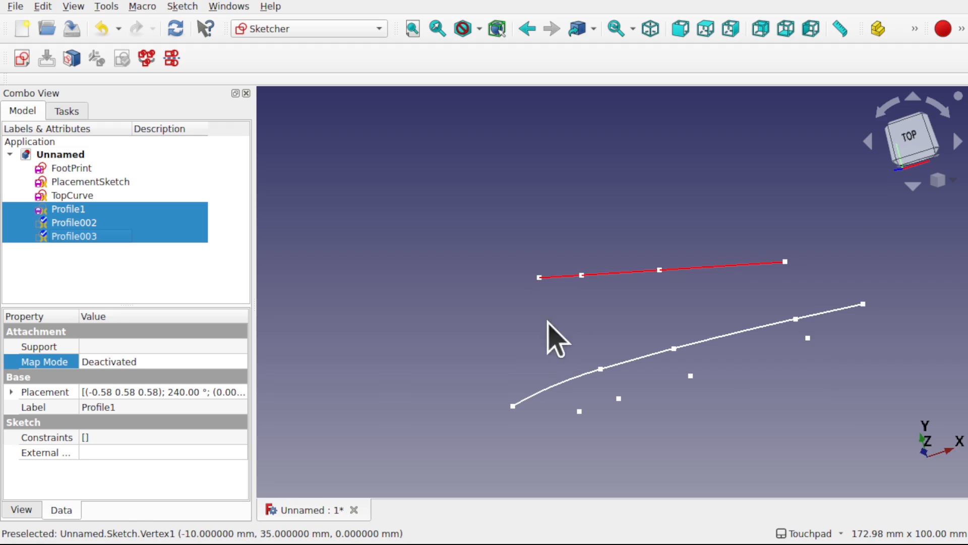
pyautogui.press('1')
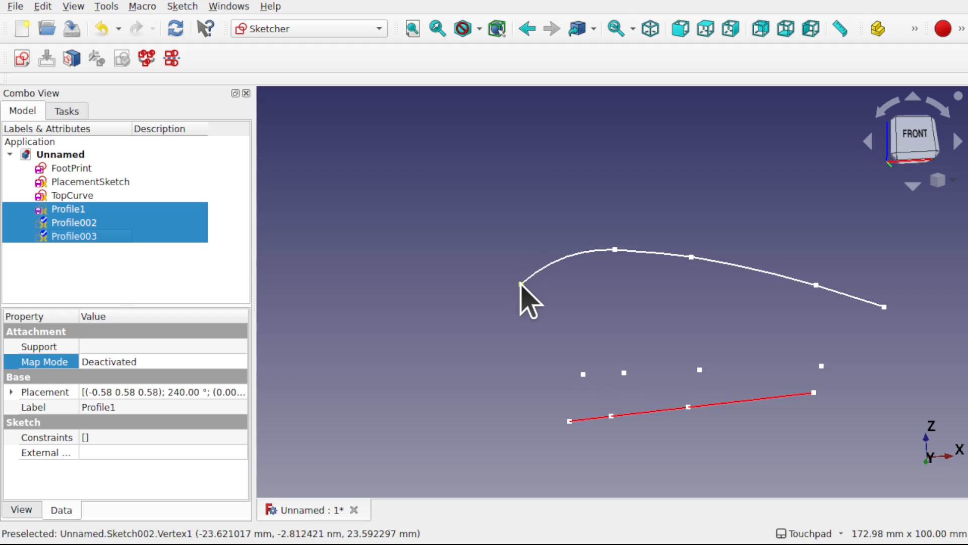
pyautogui.moveTo(525, 296)
pyautogui.keyDown('alt'); pyautogui.mouseDown()
pyautogui.moveTo(663, 370)
pyautogui.moveTo(661, 402)
pyautogui.moveTo(610, 424)
pyautogui.moveTo(772, 201)
pyautogui.moveTo(856, 186)
pyautogui.mouseUp(); pyautogui.keyUp('alt')
pyautogui.click(916, 132)
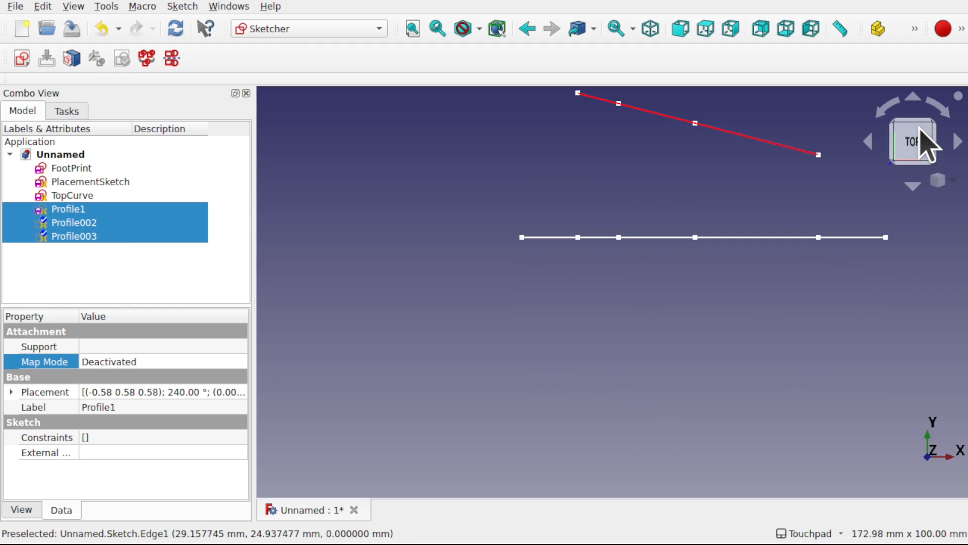
pyautogui.keyDown('shift'); pyautogui.moveTo(722, 147); pyautogui.dragTo(633, 256); pyautogui.keyUp('shift')
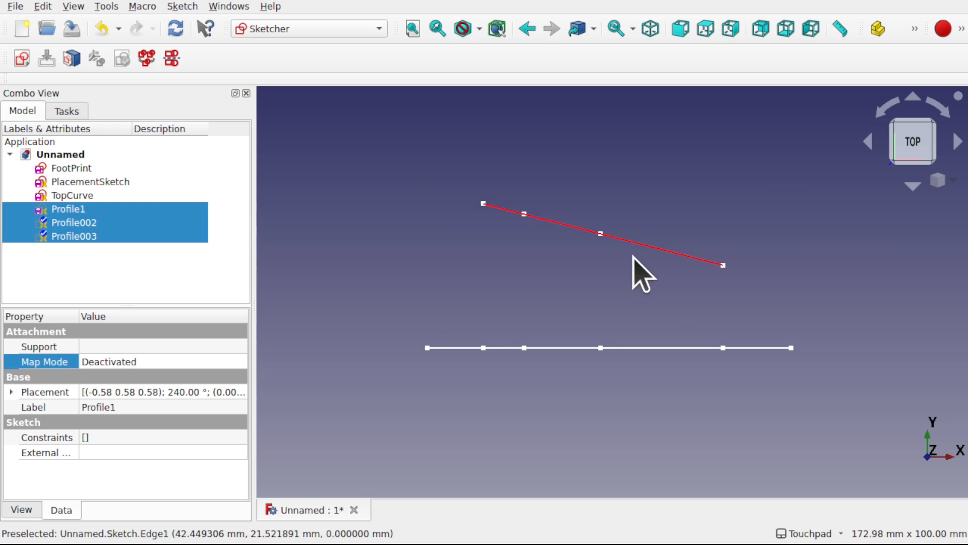
pyautogui.click(411, 243)
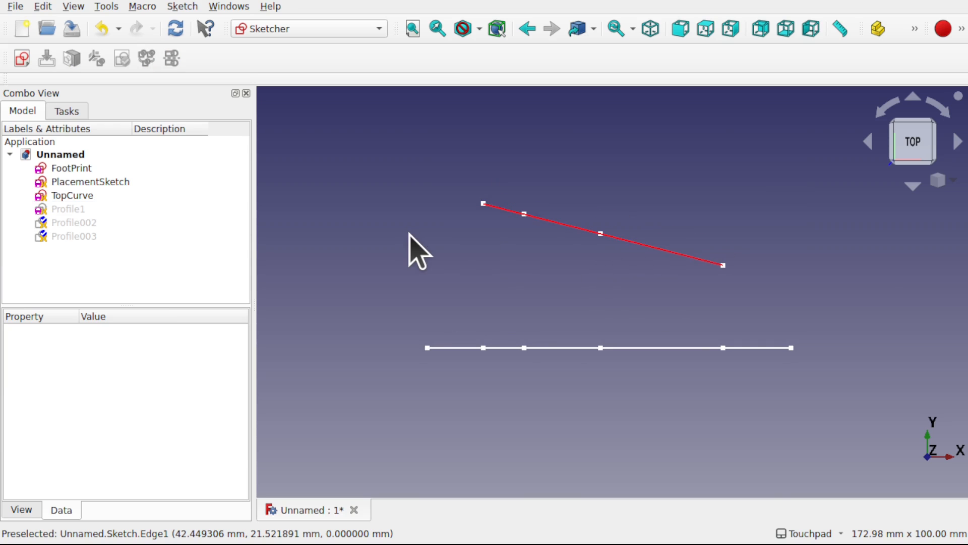
# Start Sketch006 on the XY plane and link a PlacementSketch point as external geometry.
pyautogui.click(22, 59)
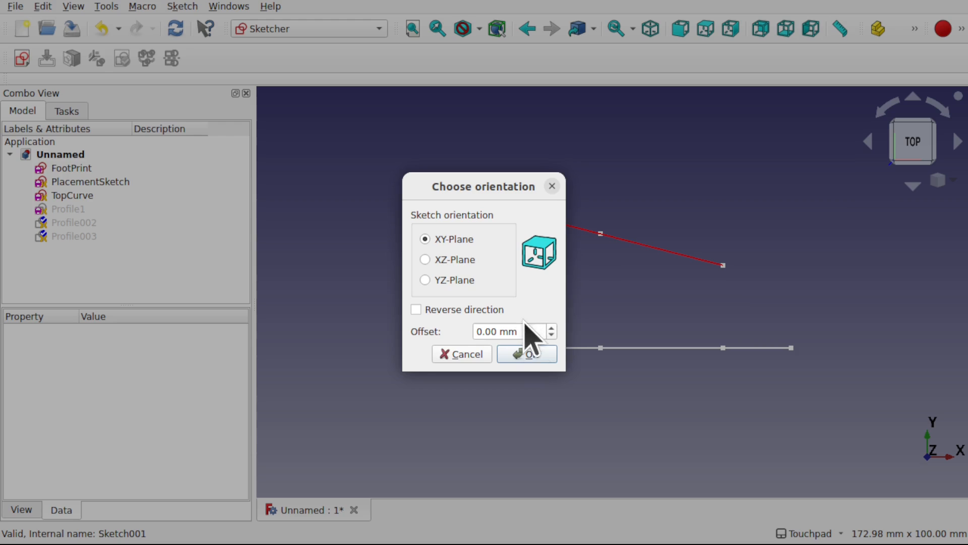
pyautogui.click(529, 350)
pyautogui.moveTo(580, 368)
pyautogui.keyDown('alt'); pyautogui.mouseDown()
pyautogui.moveTo(591, 279)
pyautogui.moveTo(601, 281)
pyautogui.moveTo(596, 197)
pyautogui.mouseUp(); pyautogui.keyUp('alt')
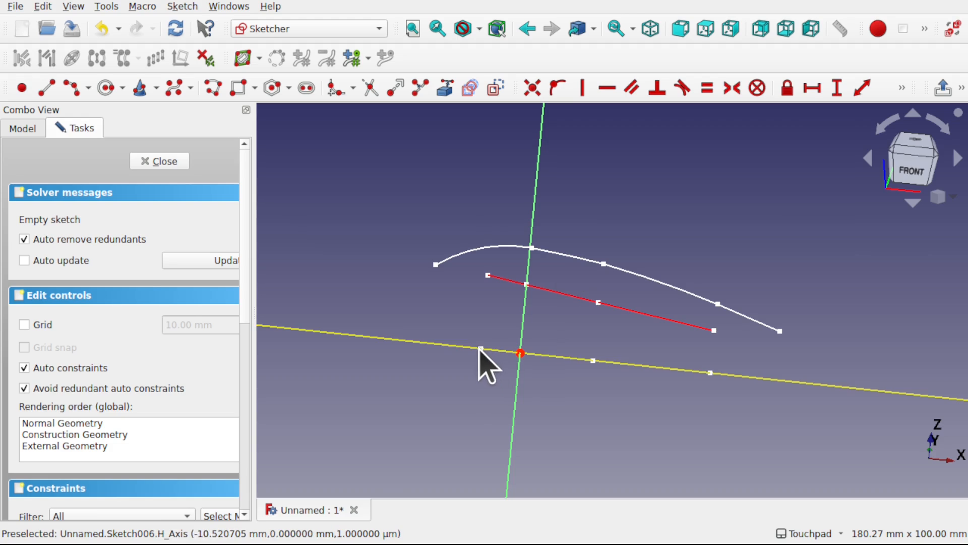
pyautogui.click(445, 89)
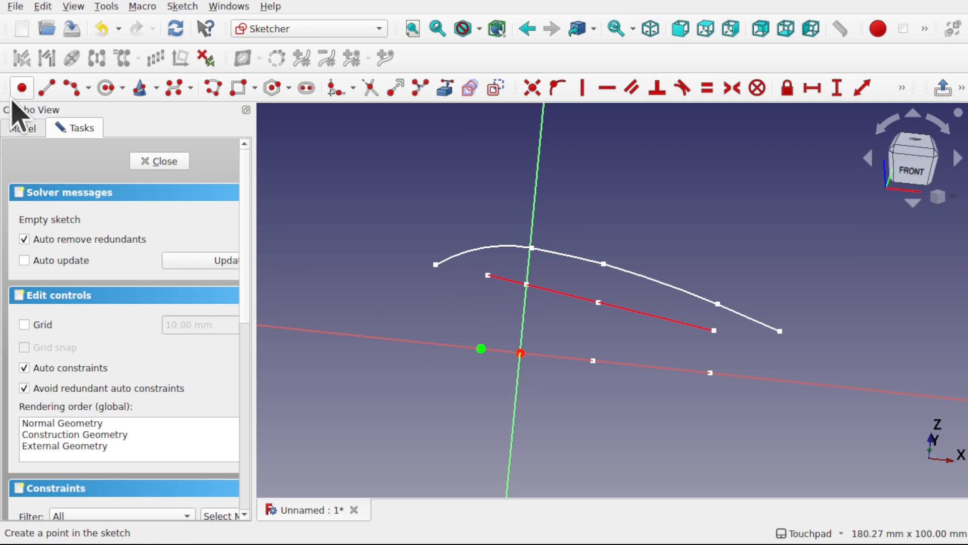
# Draw a line across the axis, constrain its ends symmetric about the linked point, and close the sketch.
pyautogui.click(49, 88)
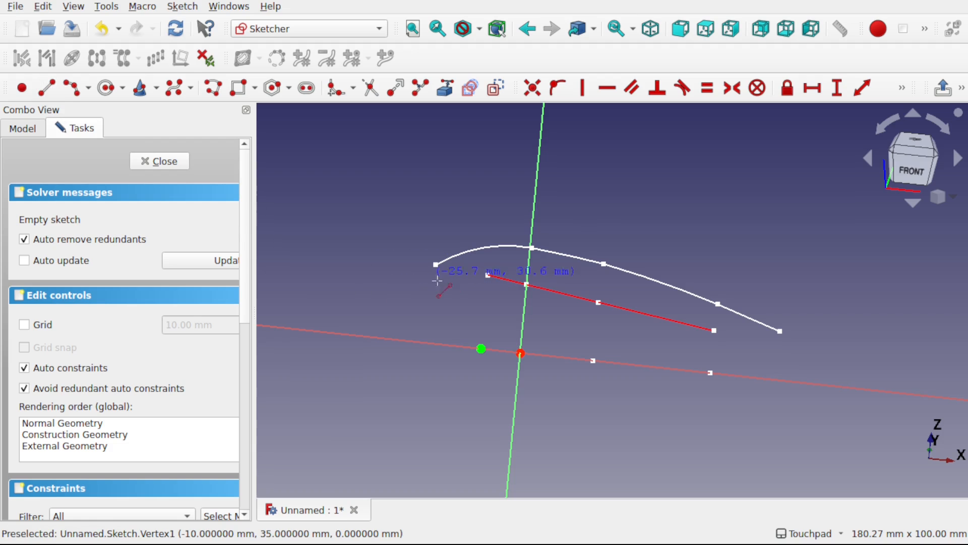
pyautogui.click(486, 297)
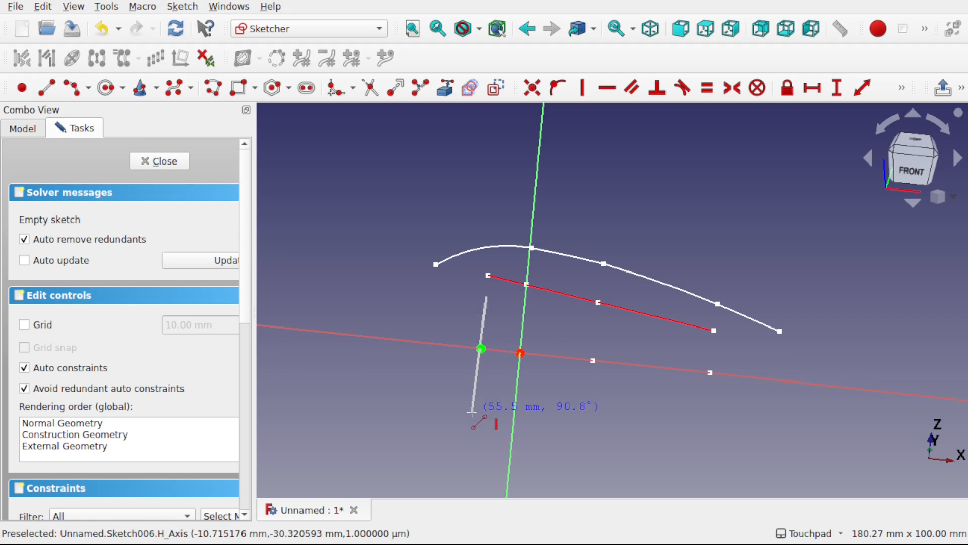
pyautogui.click(476, 414)
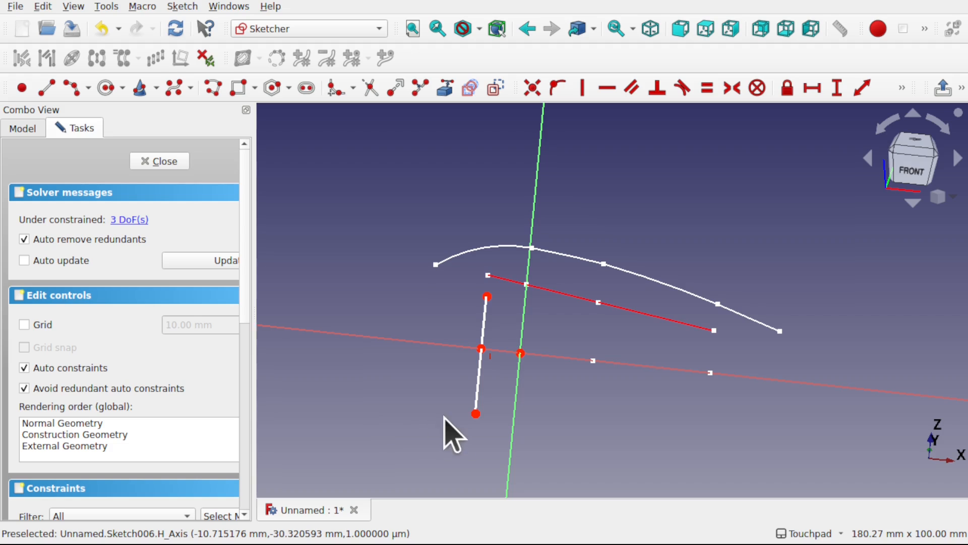
pyautogui.click(476, 414)
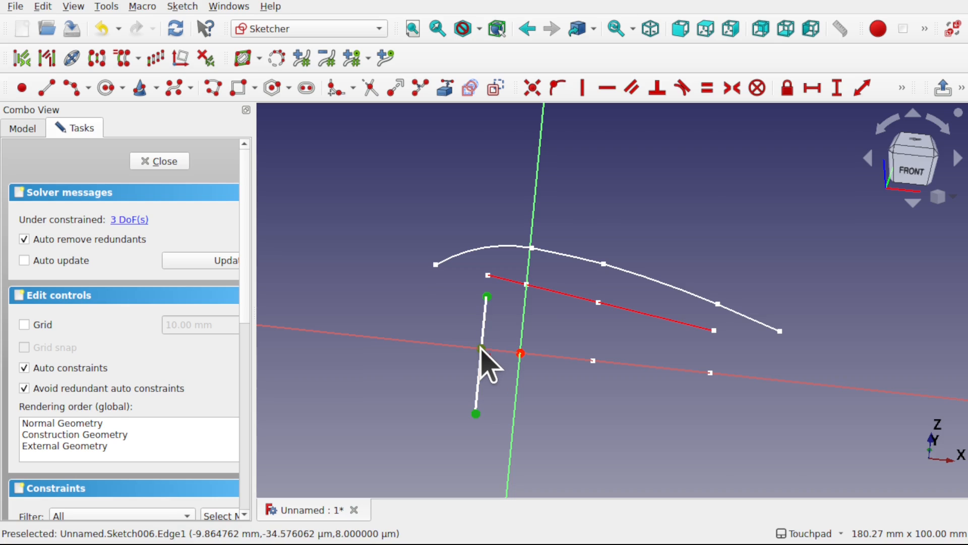
pyautogui.click(733, 90)
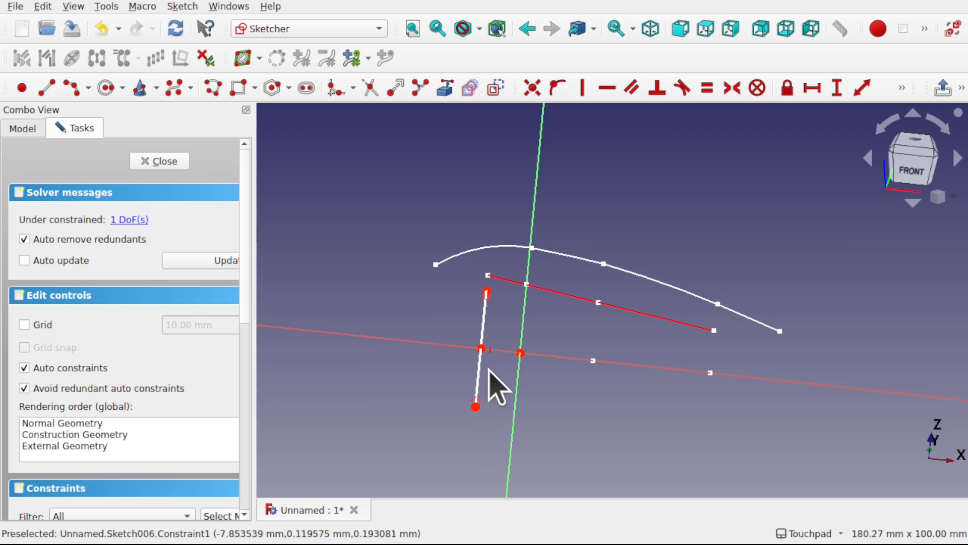
pyautogui.click(161, 162)
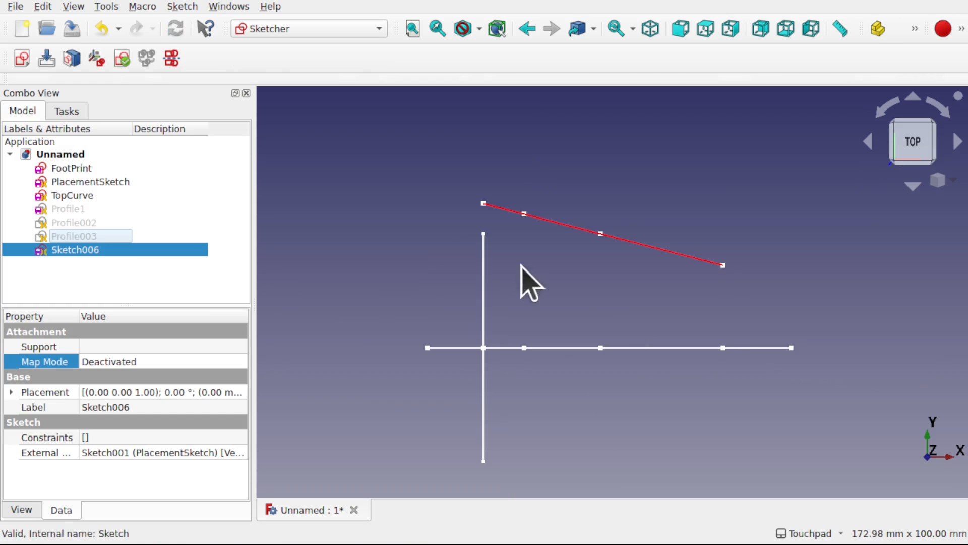
# Copy Profile003 with PlacementSketch excluded from the dependencies, producing Profile004.
pyautogui.keyDown('alt'); pyautogui.moveTo(625, 322); pyautogui.dragTo(644, 262, button='middle'); pyautogui.keyUp('alt')
pyautogui.keyDown('shift'); pyautogui.moveTo(631, 359); pyautogui.dragTo(660, 242, button='middle'); pyautogui.keyUp('shift')
pyautogui.moveTo(661, 297)
pyautogui.keyDown('alt'); pyautogui.mouseDown(button='middle')
pyautogui.moveTo(633, 259)
pyautogui.moveTo(640, 277)
pyautogui.mouseUp(button='middle'); pyautogui.keyUp('alt')
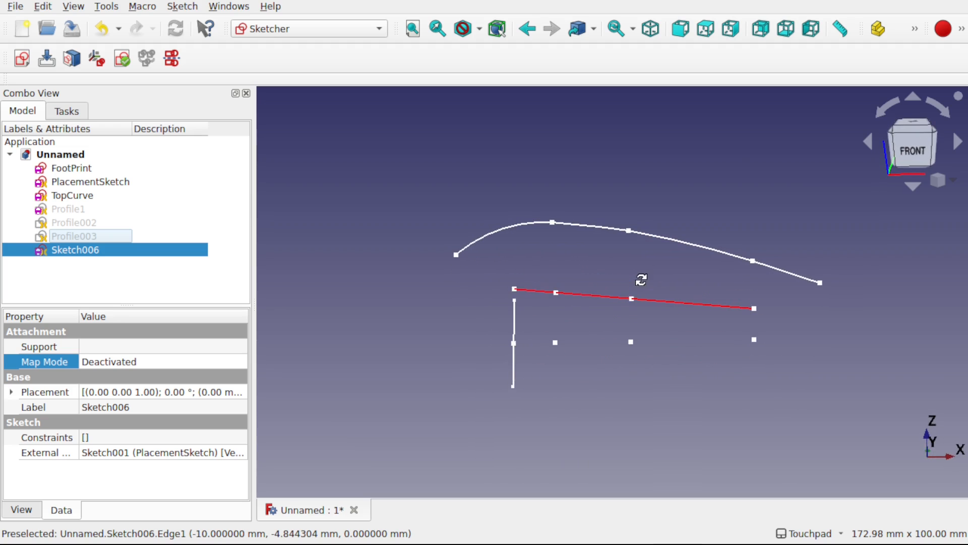
pyautogui.moveTo(595, 371)
pyautogui.keyDown('alt'); pyautogui.mouseDown(button='middle')
pyautogui.moveTo(638, 367)
pyautogui.moveTo(609, 302)
pyautogui.moveTo(516, 316)
pyautogui.moveTo(590, 343)
pyautogui.moveTo(443, 372)
pyautogui.mouseUp(button='middle'); pyautogui.keyUp('alt')
pyautogui.click(444, 372)
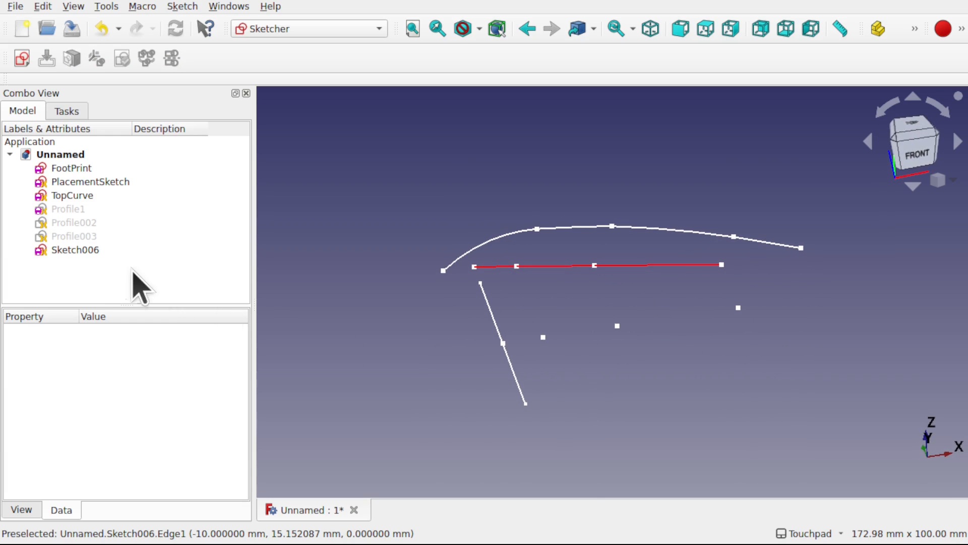
pyautogui.click(89, 236)
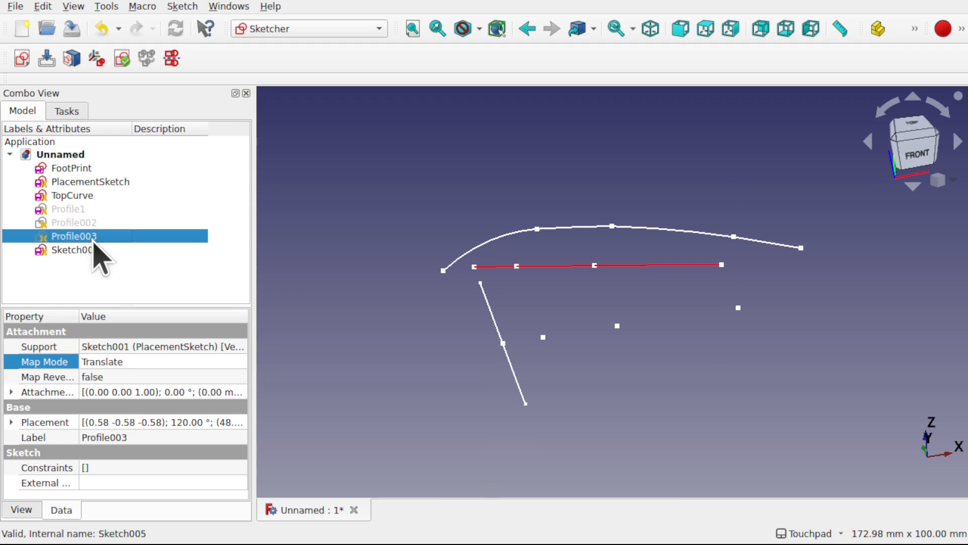
pyautogui.hotkey('ctrl', 'c')
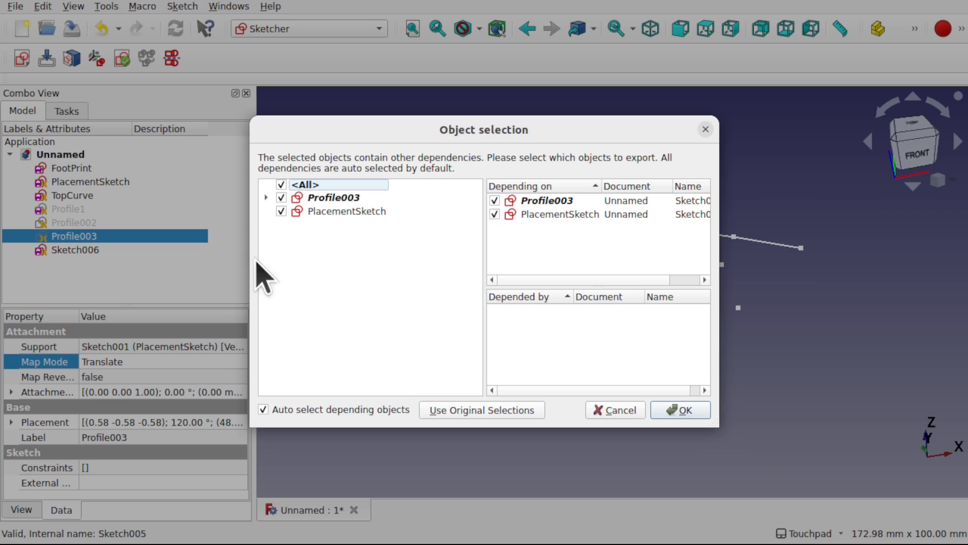
pyautogui.click(281, 212)
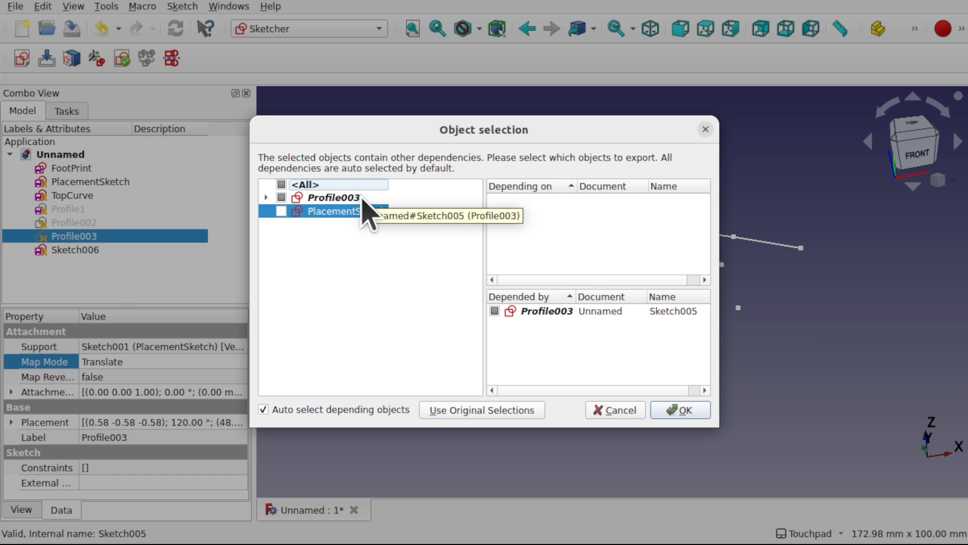
pyautogui.click(682, 411)
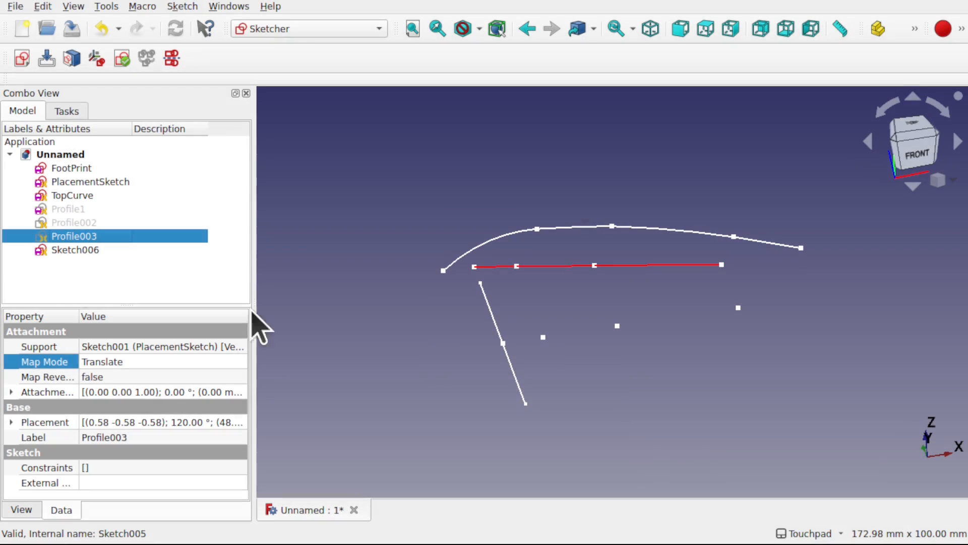
pyautogui.click(88, 275)
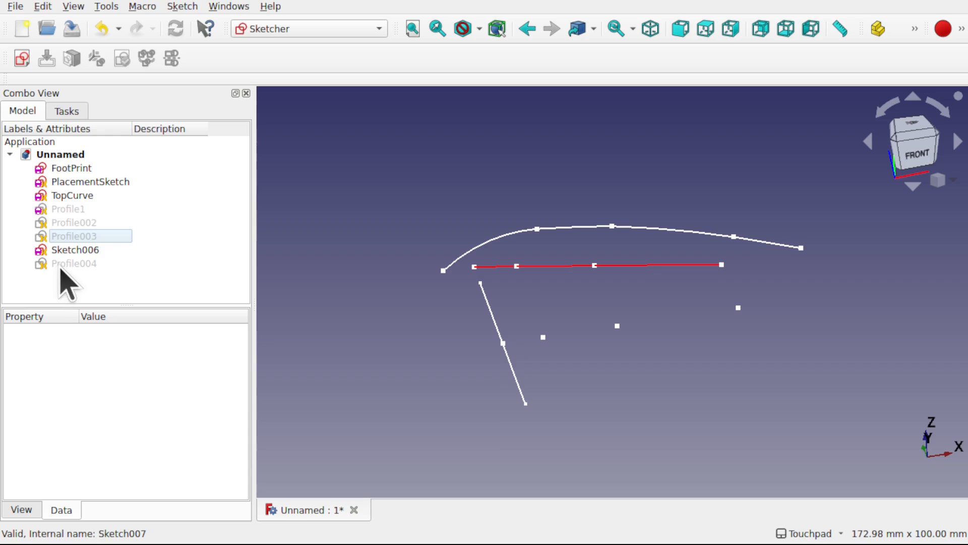
# Show Profile004 and pick Sketch006's Edge1 as its first attachment reference.
pyautogui.click(68, 264)
pyautogui.press('space')
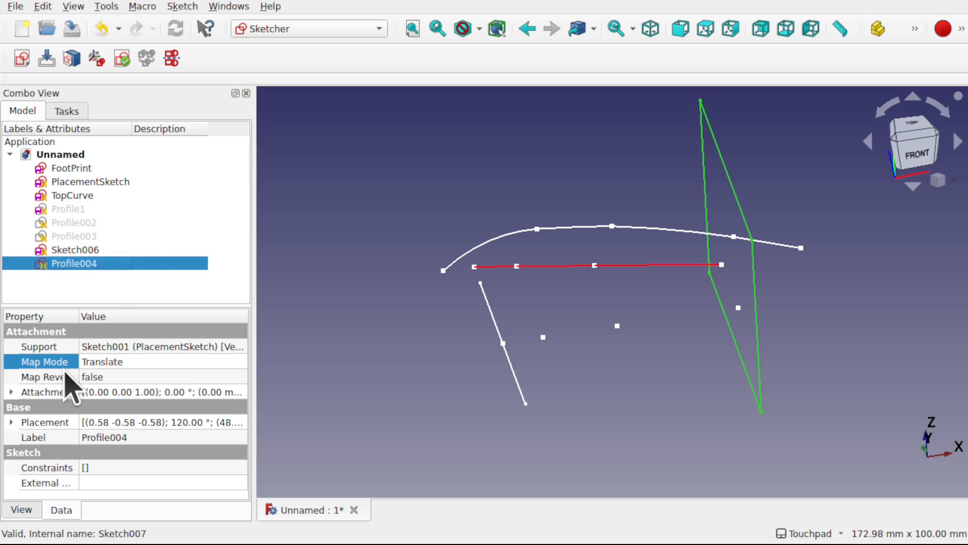
pyautogui.click(194, 360)
pyautogui.click(240, 361)
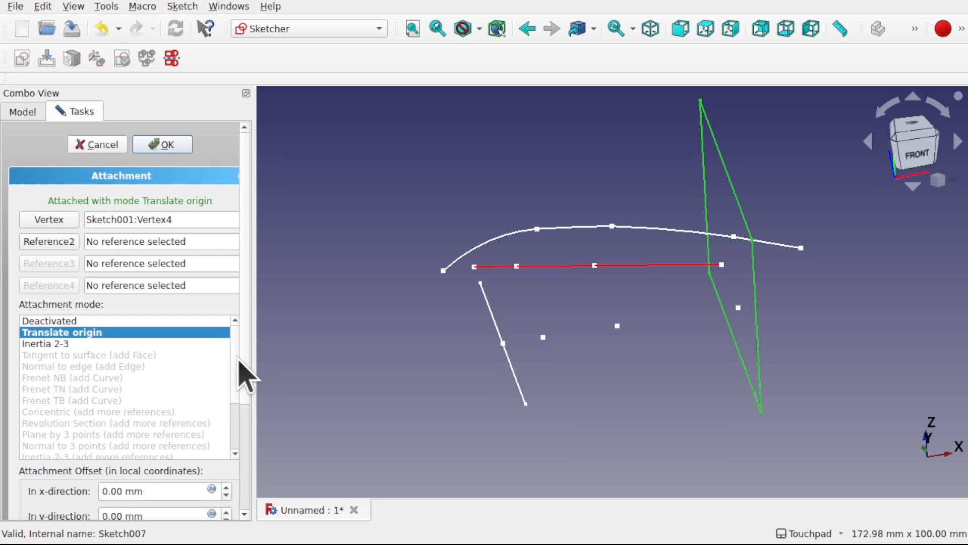
pyautogui.click(49, 220)
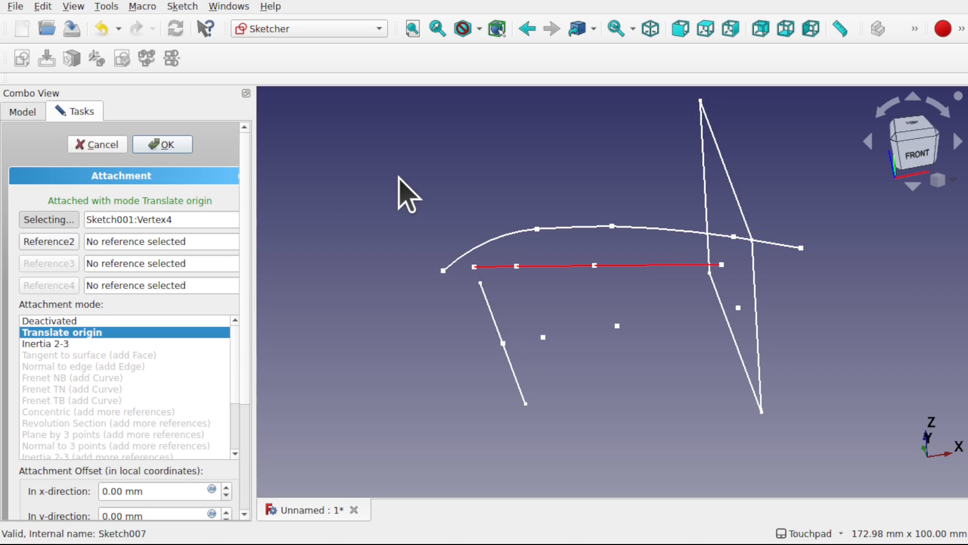
pyautogui.click(515, 378)
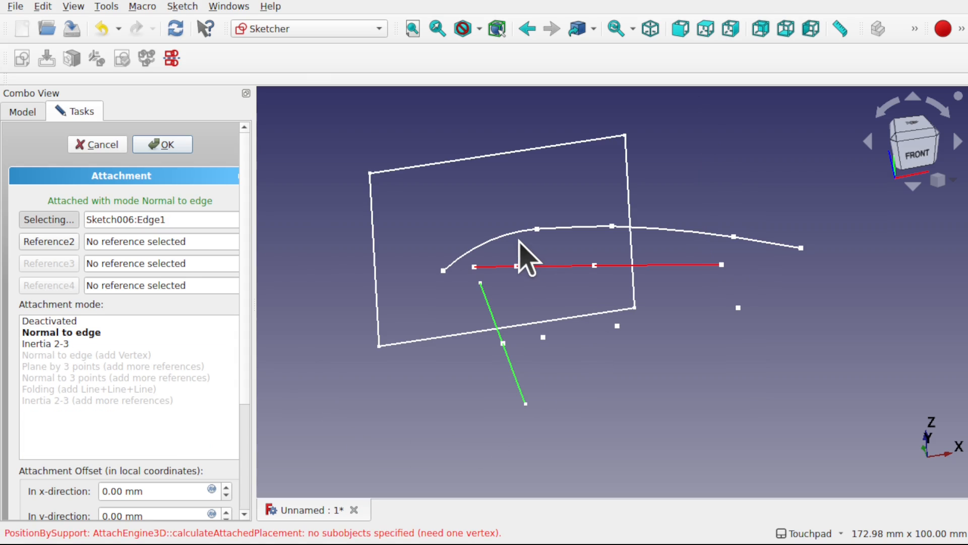
pyautogui.click(87, 335)
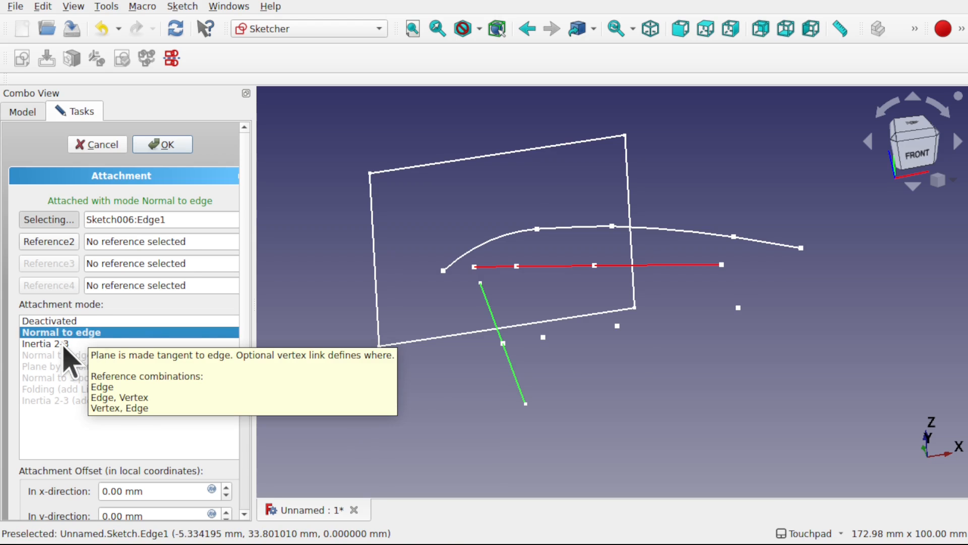
pyautogui.click(64, 345)
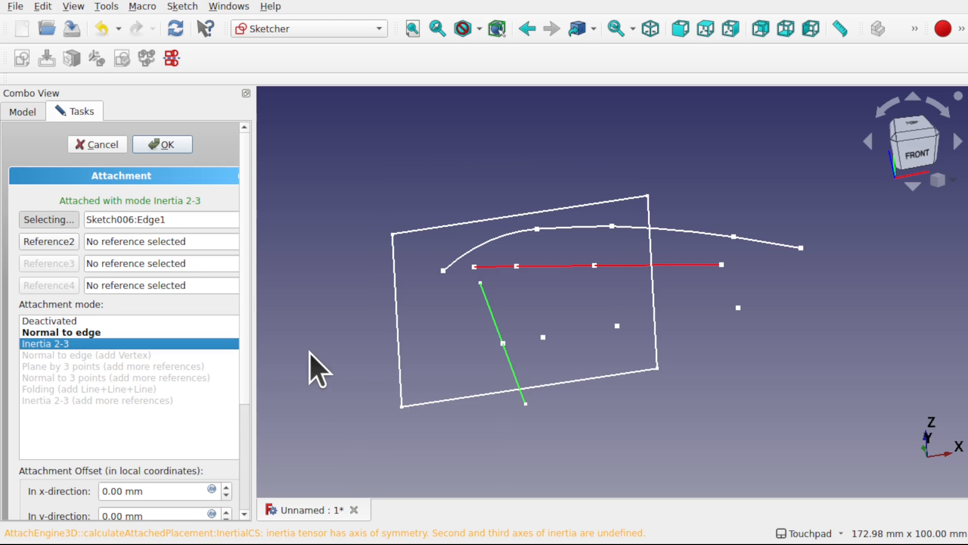
# Add Sketch002's Vertex1 as a second reference and accept the Plane by 3 points attachment.
pyautogui.click(51, 243)
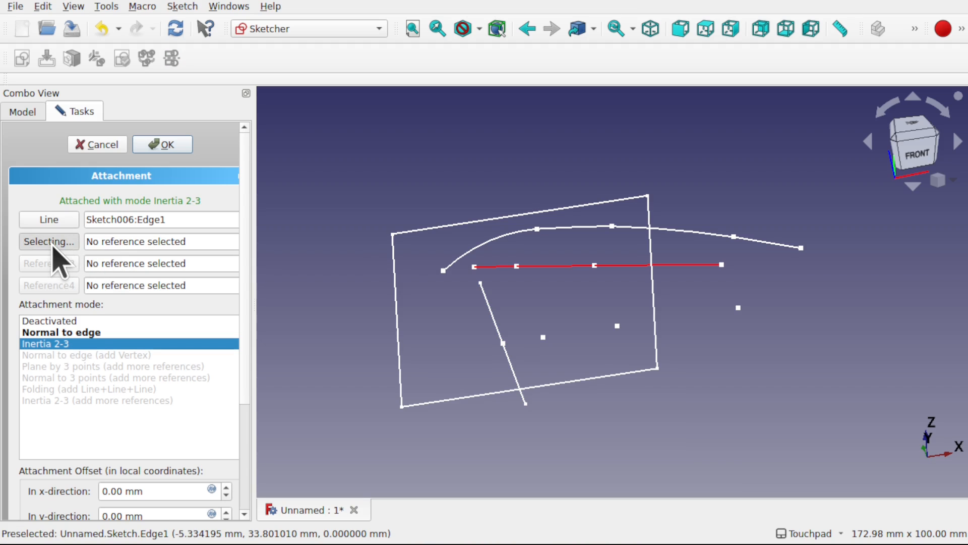
pyautogui.click(444, 271)
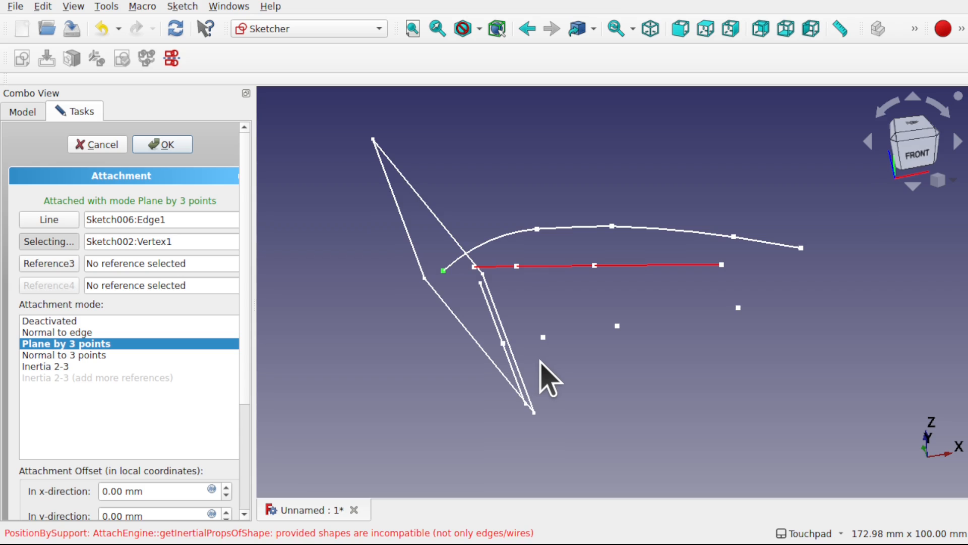
pyautogui.keyDown('alt'); pyautogui.moveTo(542, 362); pyautogui.dragTo(462, 282); pyautogui.keyUp('alt')
pyautogui.keyDown('alt'); pyautogui.moveTo(499, 366); pyautogui.dragTo(447, 411); pyautogui.keyUp('alt')
pyautogui.moveTo(463, 369)
pyautogui.keyDown('alt'); pyautogui.mouseDown()
pyautogui.moveTo(458, 395)
pyautogui.moveTo(437, 370)
pyautogui.moveTo(320, 400)
pyautogui.moveTo(506, 357)
pyautogui.moveTo(471, 363)
pyautogui.mouseUp(); pyautogui.keyUp('alt')
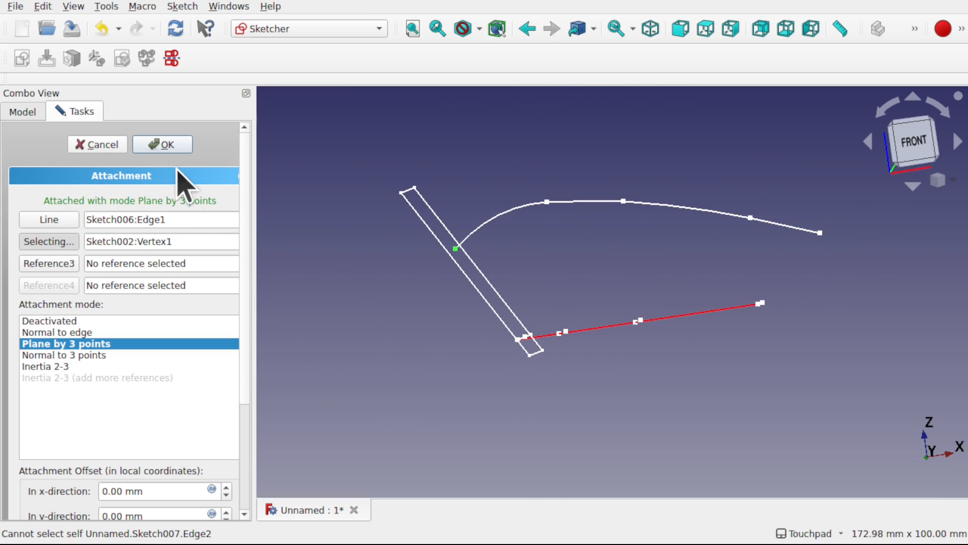
pyautogui.click(170, 144)
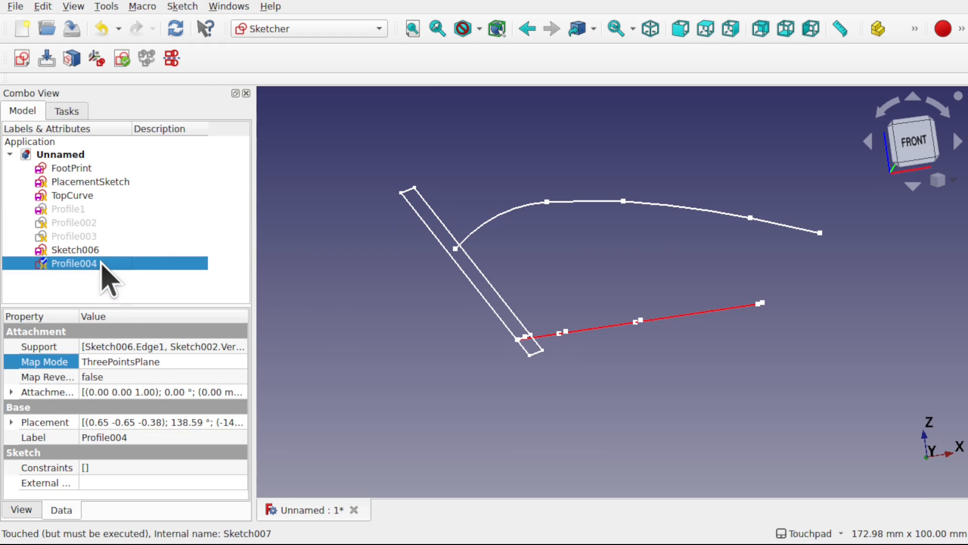
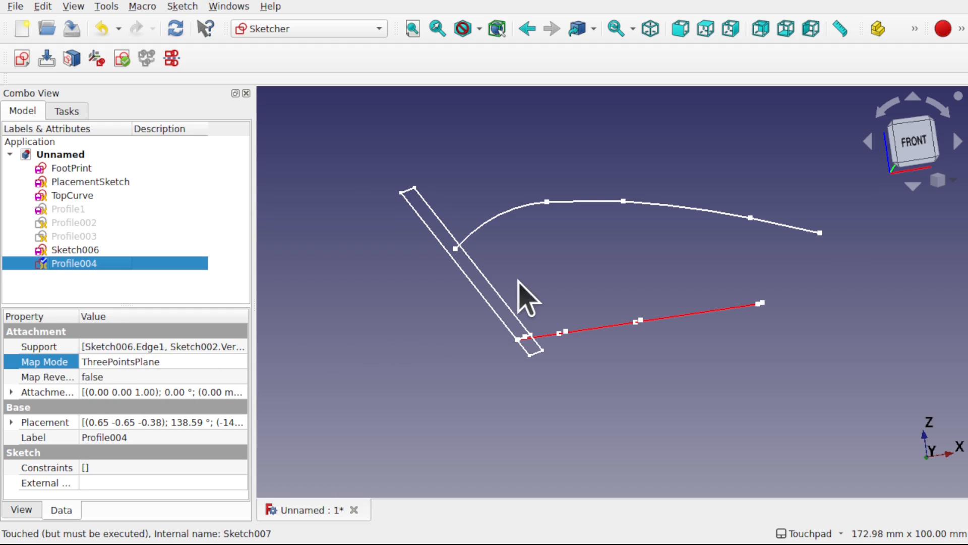
# Open Profile004 for editing and delete its rectangle.
pyautogui.moveTo(518, 280)
pyautogui.keyDown('shift'); pyautogui.mouseDown()
pyautogui.moveTo(642, 297)
pyautogui.moveTo(713, 271)
pyautogui.moveTo(538, 277)
pyautogui.moveTo(488, 296)
pyautogui.moveTo(584, 289)
pyautogui.moveTo(642, 269)
pyautogui.moveTo(395, 292)
pyautogui.mouseUp(); pyautogui.keyUp('shift')
pyautogui.moveTo(492, 354)
pyautogui.keyDown('shift'); pyautogui.mouseDown()
pyautogui.moveTo(486, 398)
pyautogui.moveTo(562, 347)
pyautogui.moveTo(573, 352)
pyautogui.moveTo(519, 301)
pyautogui.mouseUp(); pyautogui.keyUp('shift')
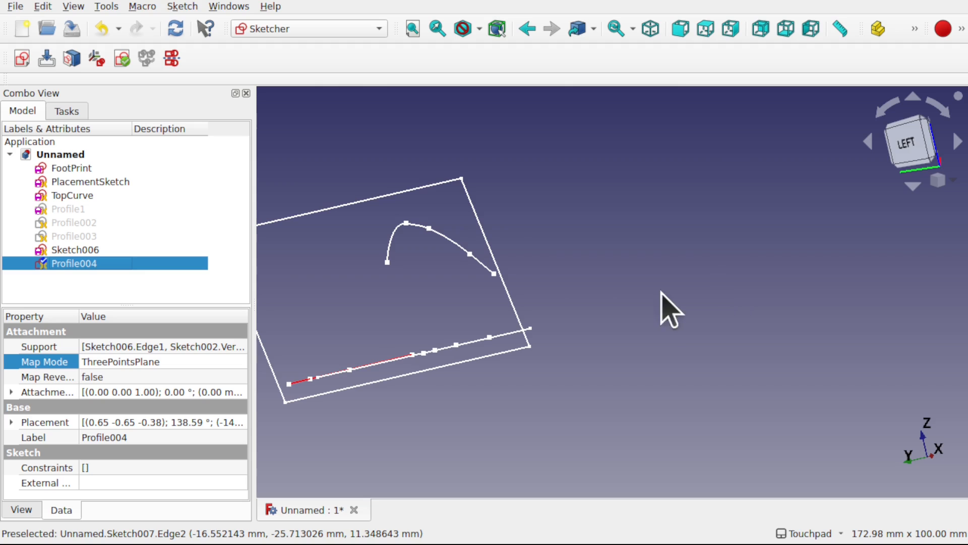
pyautogui.doubleClick(81, 263)
pyautogui.moveTo(417, 287)
pyautogui.keyDown('shift'); pyautogui.mouseDown()
pyautogui.moveTo(632, 302)
pyautogui.moveTo(710, 283)
pyautogui.moveTo(632, 320)
pyautogui.moveTo(722, 333)
pyautogui.moveTo(715, 303)
pyautogui.moveTo(603, 236)
pyautogui.moveTo(675, 264)
pyautogui.moveTo(658, 260)
pyautogui.mouseUp(); pyautogui.keyUp('shift')
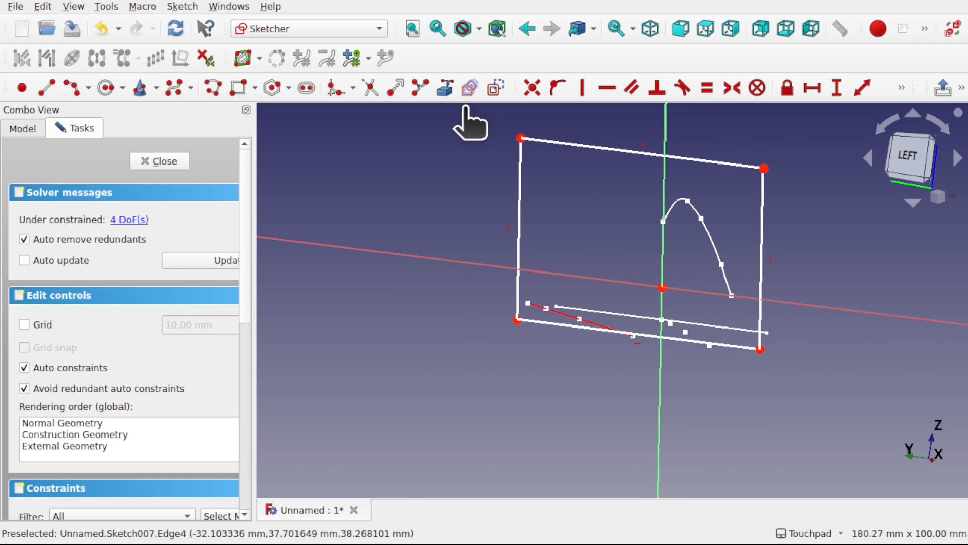
pyautogui.moveTo(462, 108)
pyautogui.mouseDown()
pyautogui.moveTo(839, 362)
pyautogui.moveTo(841, 389)
pyautogui.mouseUp()
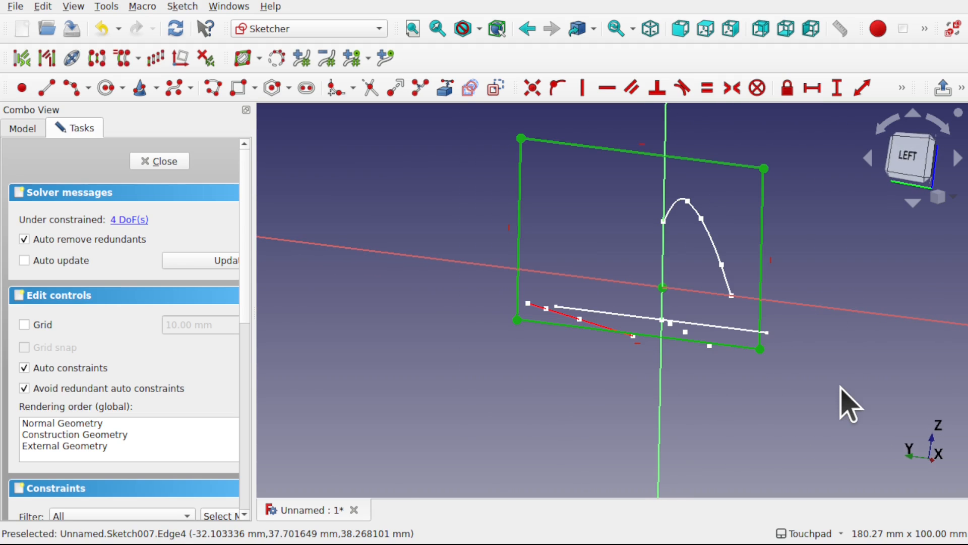
pyautogui.press('Delete')
# Link the neighbouring spline's end vertex into the sketch as external geometry.
pyautogui.moveTo(707, 306)
pyautogui.keyDown('shift'); pyautogui.mouseDown()
pyautogui.moveTo(668, 272)
pyautogui.moveTo(701, 313)
pyautogui.moveTo(682, 266)
pyautogui.moveTo(644, 251)
pyautogui.moveTo(703, 262)
pyautogui.moveTo(579, 227)
pyautogui.mouseUp(); pyautogui.keyUp('shift')
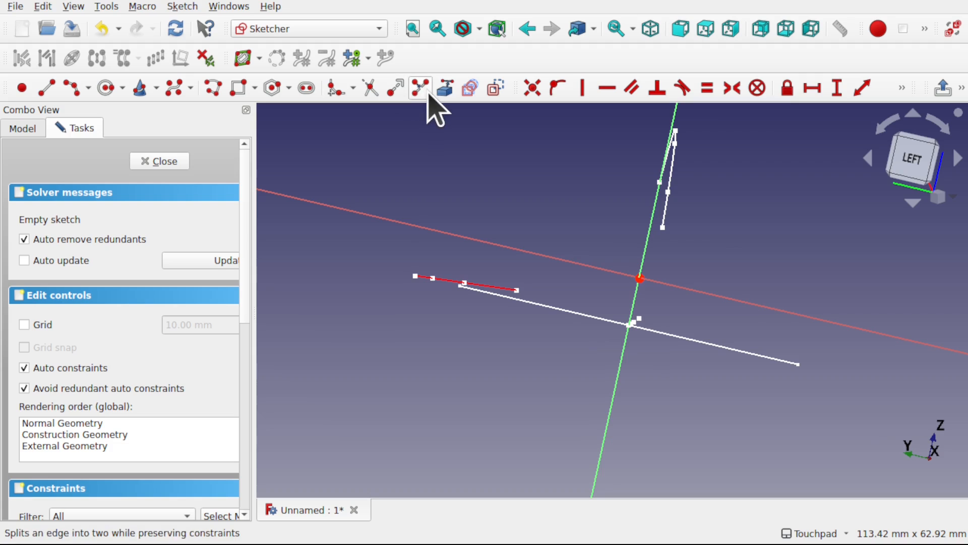
pyautogui.click(445, 87)
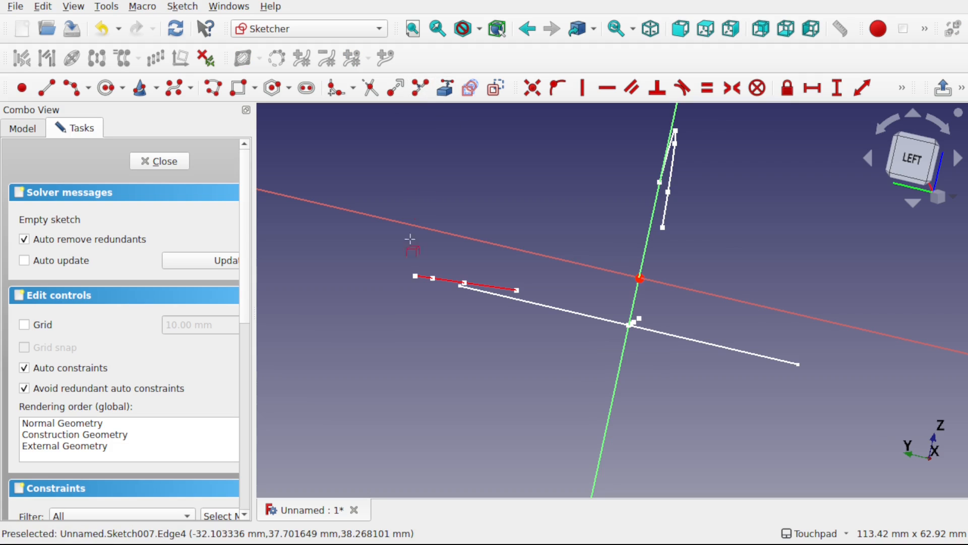
pyautogui.click(418, 275)
pyautogui.keyDown('alt'); pyautogui.moveTo(677, 207); pyautogui.dragTo(722, 210); pyautogui.keyUp('alt')
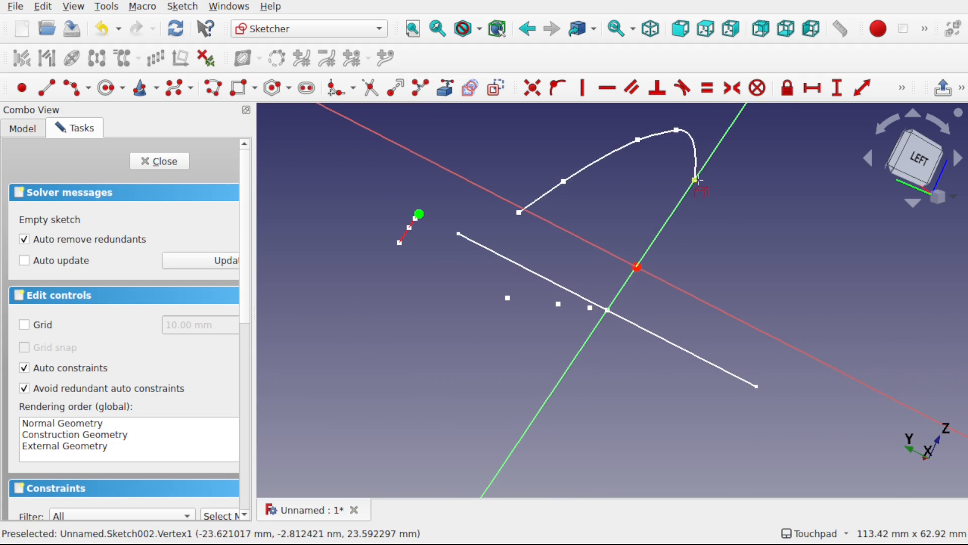
pyautogui.keyDown('alt'); pyautogui.moveTo(695, 169); pyautogui.dragTo(620, 215); pyautogui.keyUp('alt')
pyautogui.moveTo(718, 239)
pyautogui.keyDown('alt'); pyautogui.mouseDown()
pyautogui.moveTo(707, 136)
pyautogui.moveTo(809, 179)
pyautogui.moveTo(756, 162)
pyautogui.moveTo(546, 156)
pyautogui.mouseUp(); pyautogui.keyUp('alt')
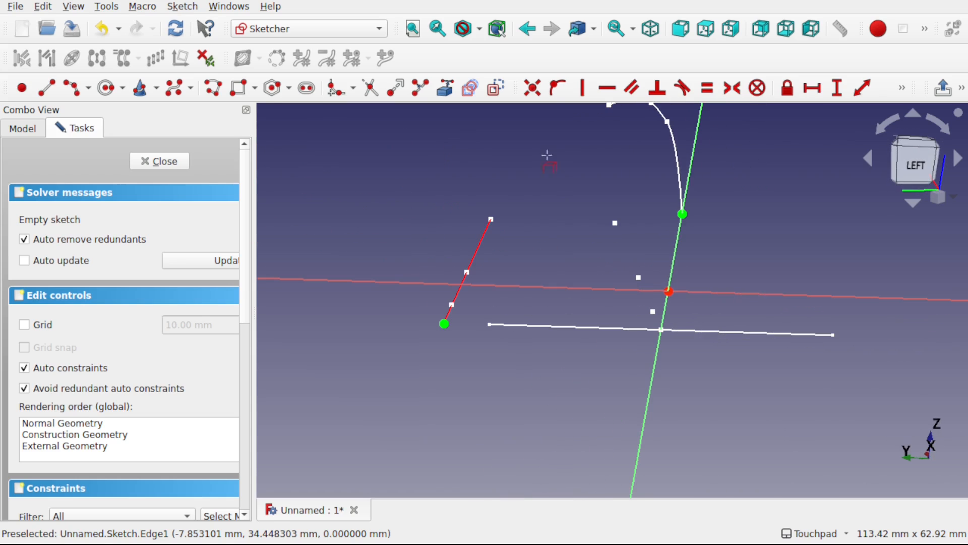
# Draw an end-points-and-rim arc from the lower reference point to the vertical axis point.
pyautogui.click(75, 88)
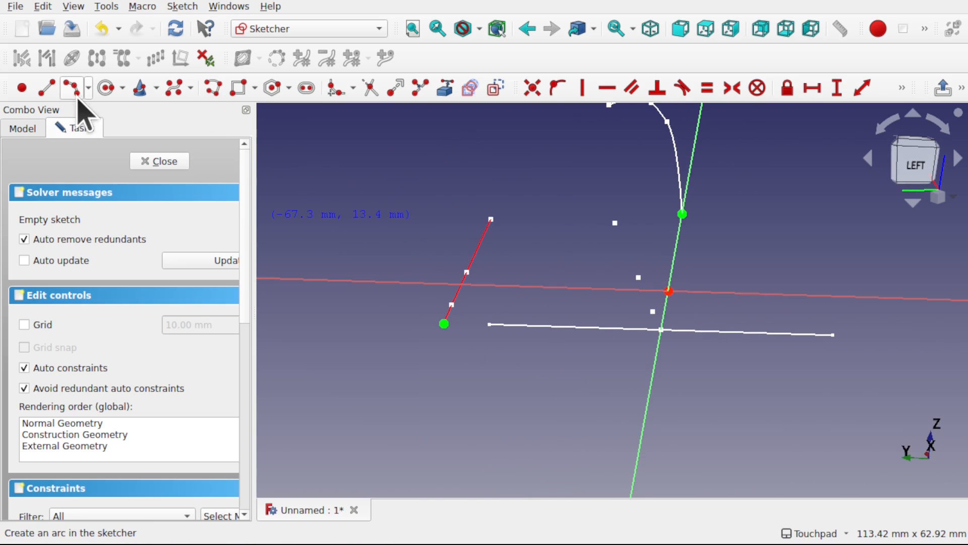
pyautogui.click(88, 89)
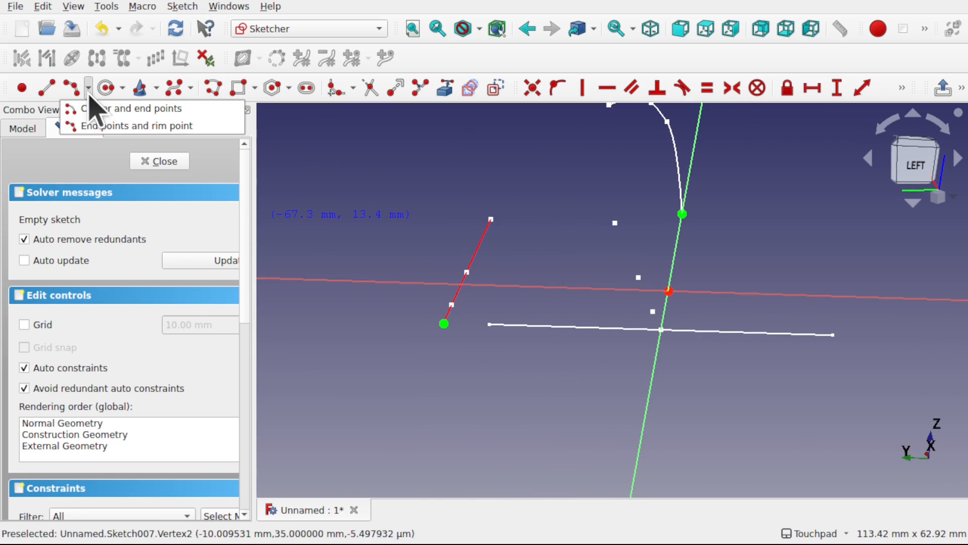
pyautogui.click(567, 242)
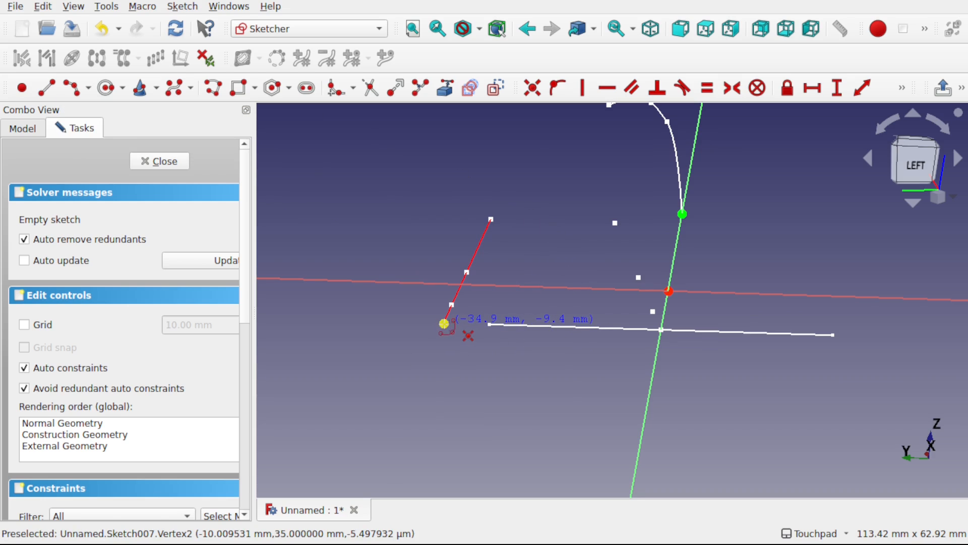
pyautogui.click(443, 324)
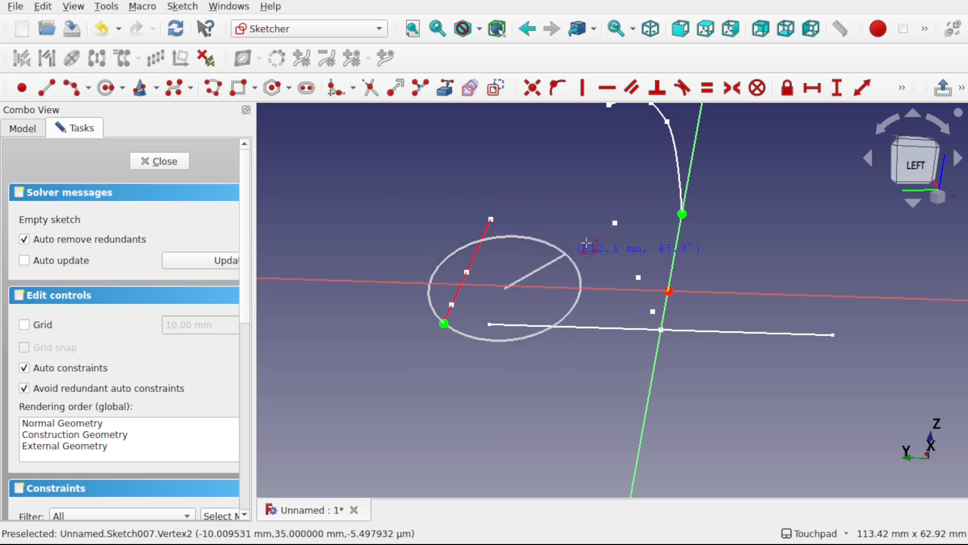
pyautogui.click(681, 214)
pyautogui.click(610, 215)
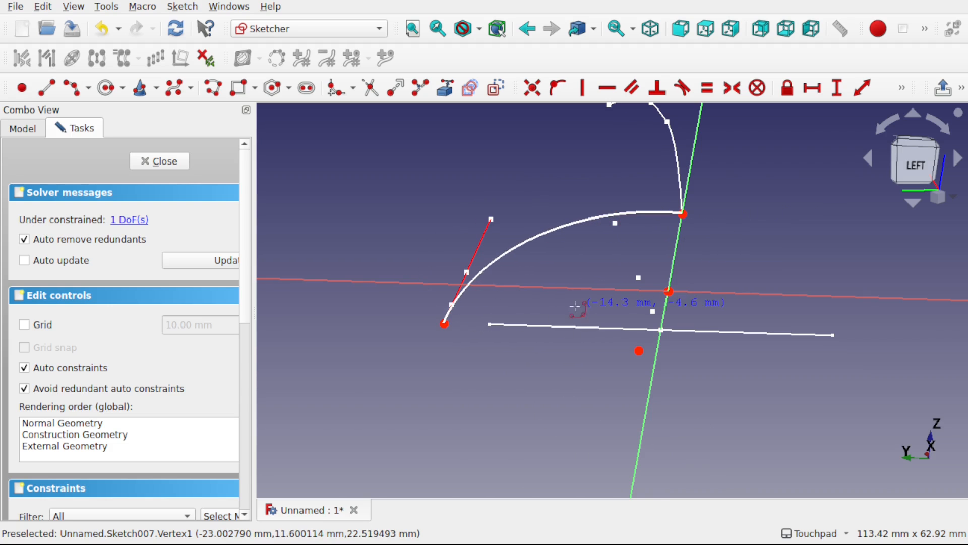
pyautogui.moveTo(575, 306)
pyautogui.keyDown('shift'); pyautogui.mouseDown()
pyautogui.moveTo(556, 257)
pyautogui.moveTo(538, 271)
pyautogui.mouseUp(); pyautogui.keyUp('shift')
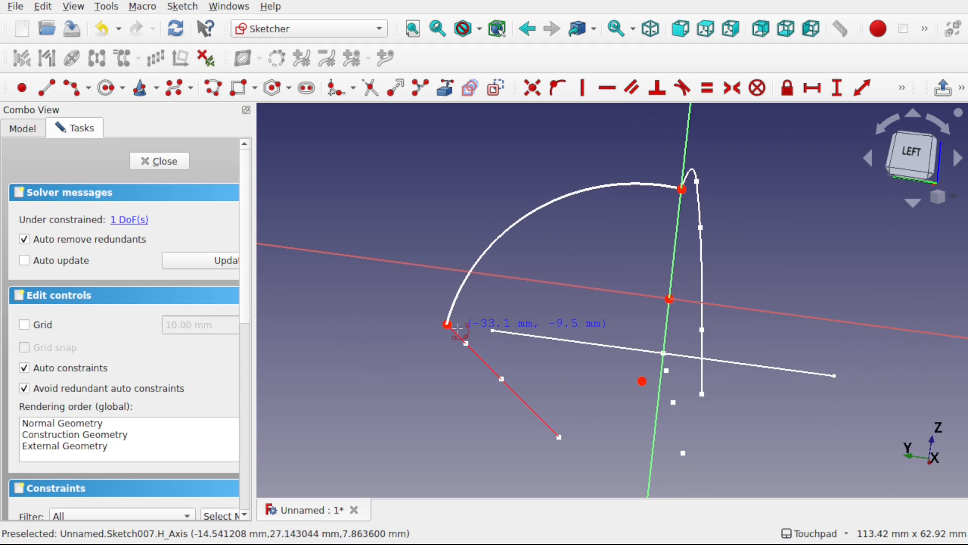
# Draw a concentric inner arc and begin a line at its upper end.
pyautogui.click(569, 266)
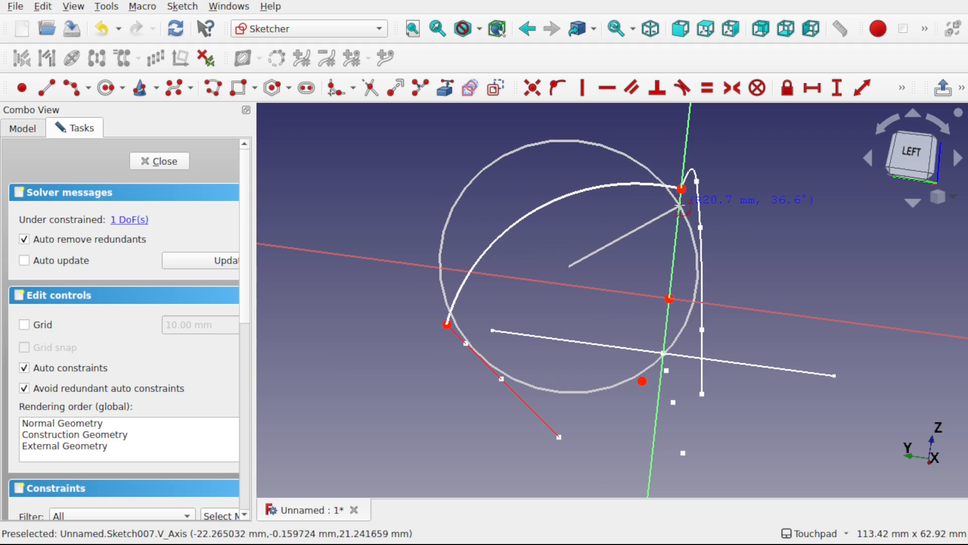
pyautogui.click(680, 207)
pyautogui.click(457, 328)
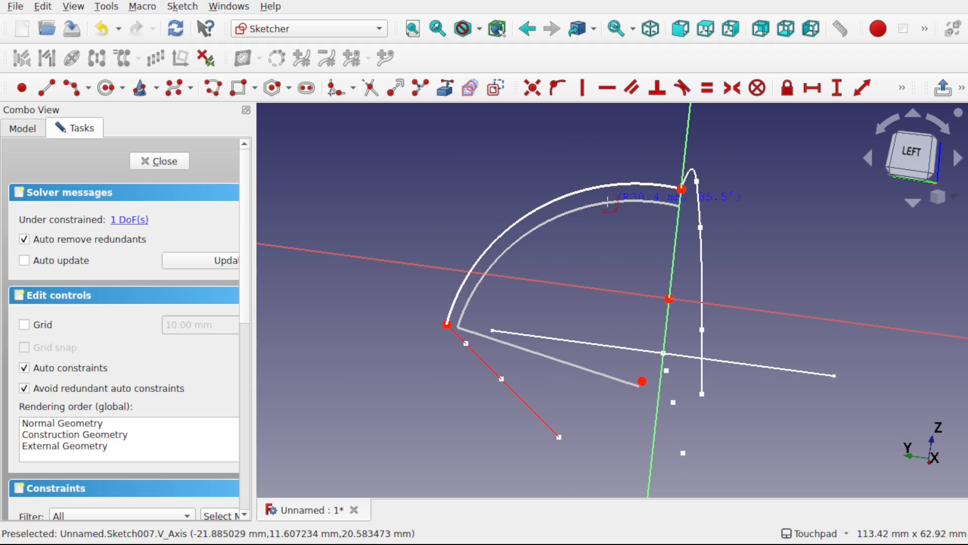
pyautogui.click(47, 87)
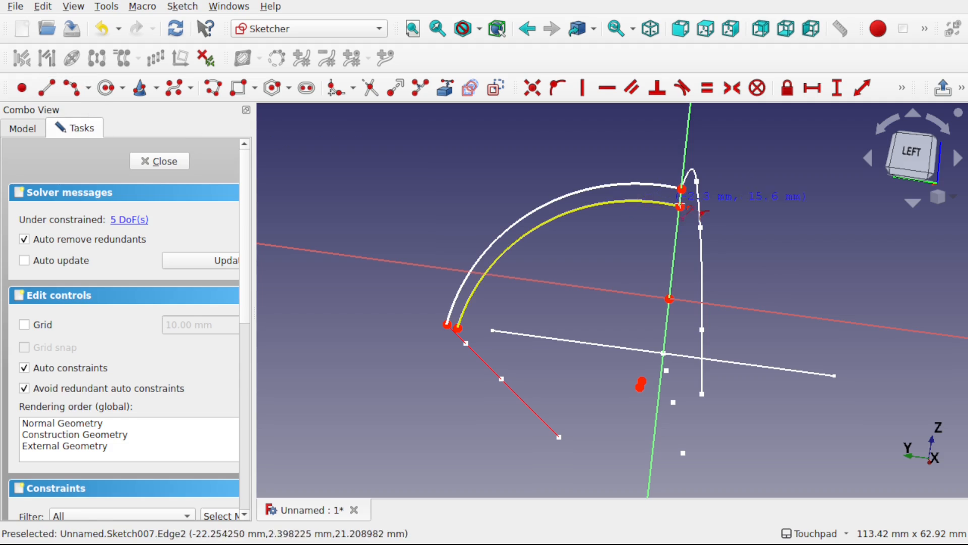
pyautogui.click(680, 206)
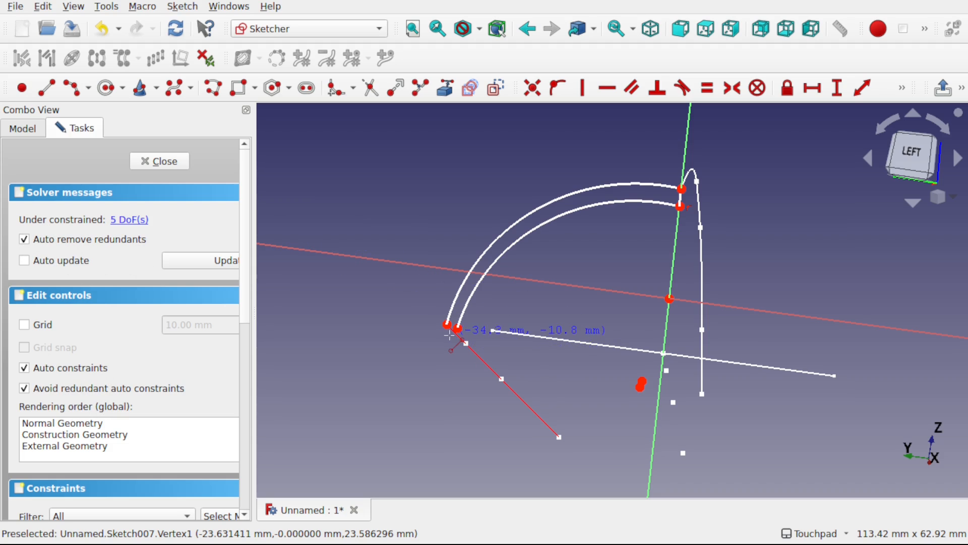
pyautogui.scroll(4, 449, 334)
# Join the lower arc ends with a horizontal line 1.5 mm long.
pyautogui.click(443, 310)
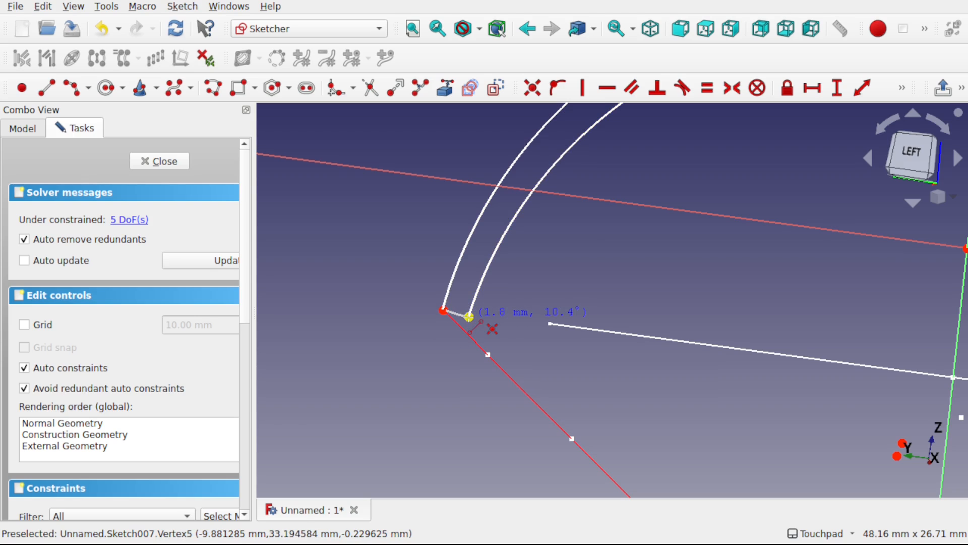
pyautogui.click(468, 317)
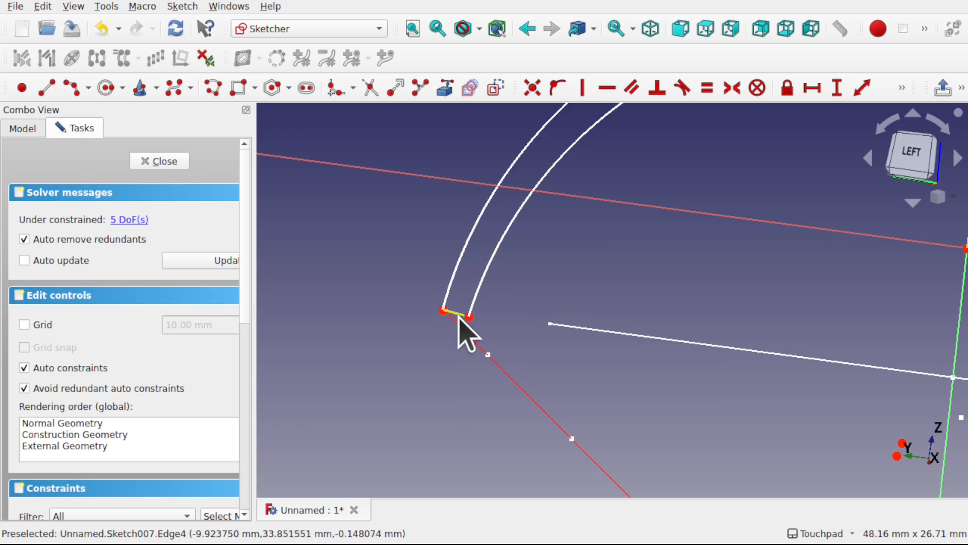
pyautogui.click(607, 87)
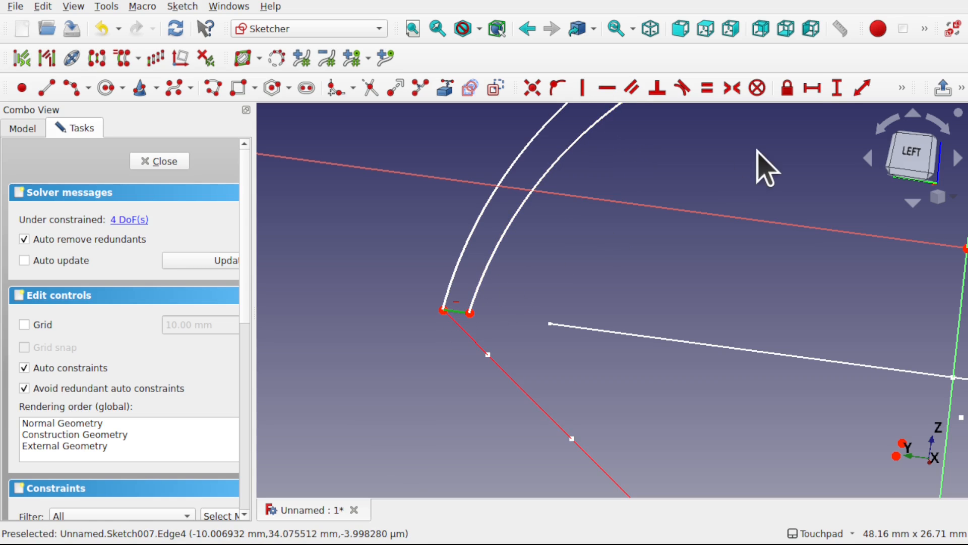
pyautogui.click(805, 87)
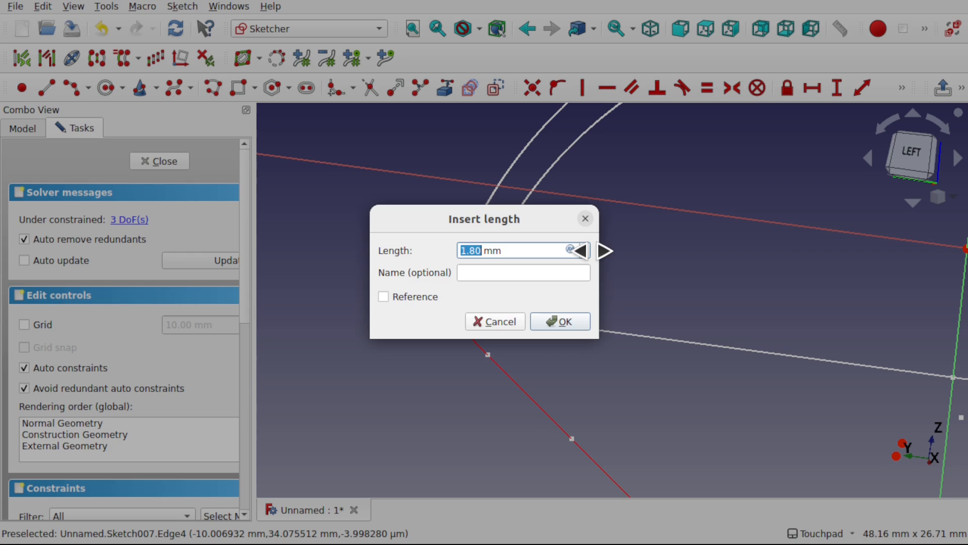
pyautogui.press('Return')
pyautogui.scroll(-5, 584, 264)
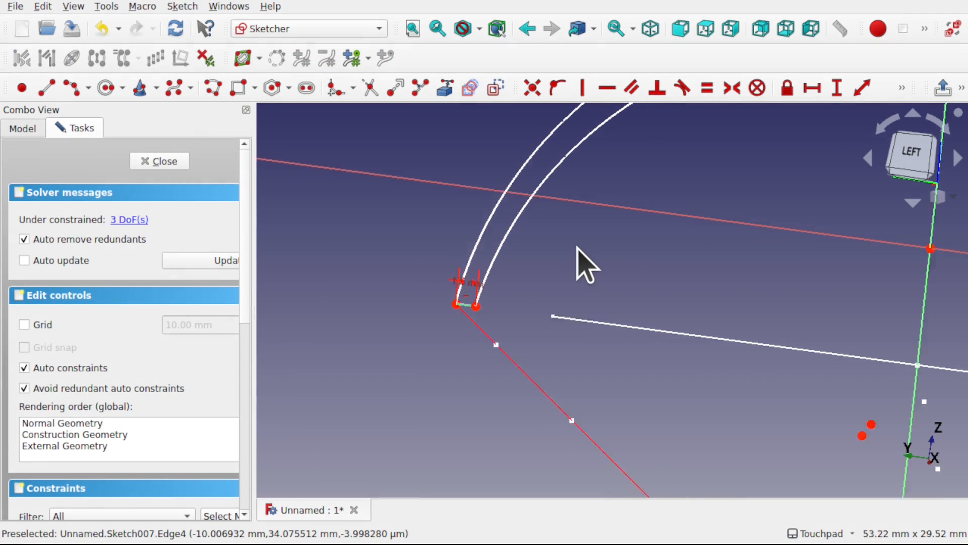
pyautogui.scroll(5, 713, 193)
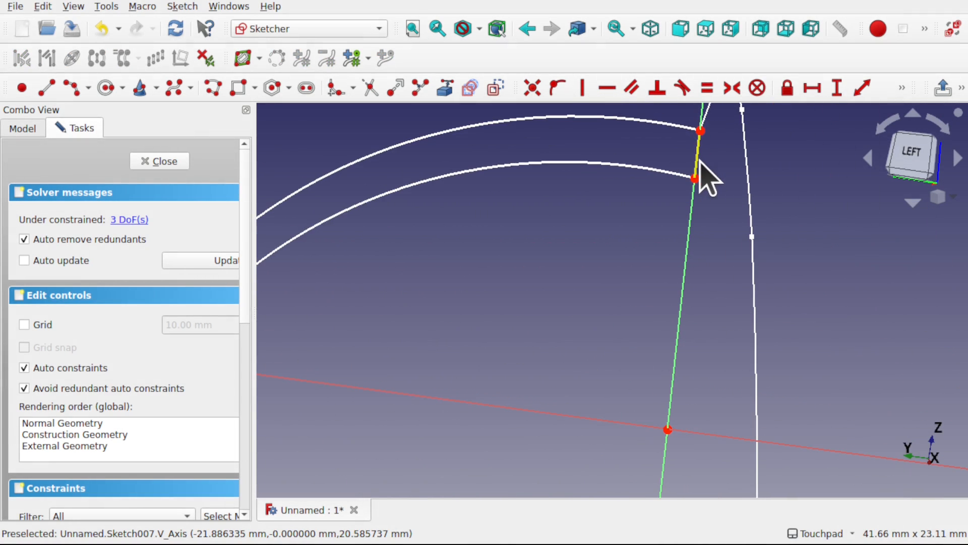
# Make the two end lines equal and the two arcs equal, then flatten the arcs.
pyautogui.click(699, 159)
pyautogui.scroll(-4, 607, 304)
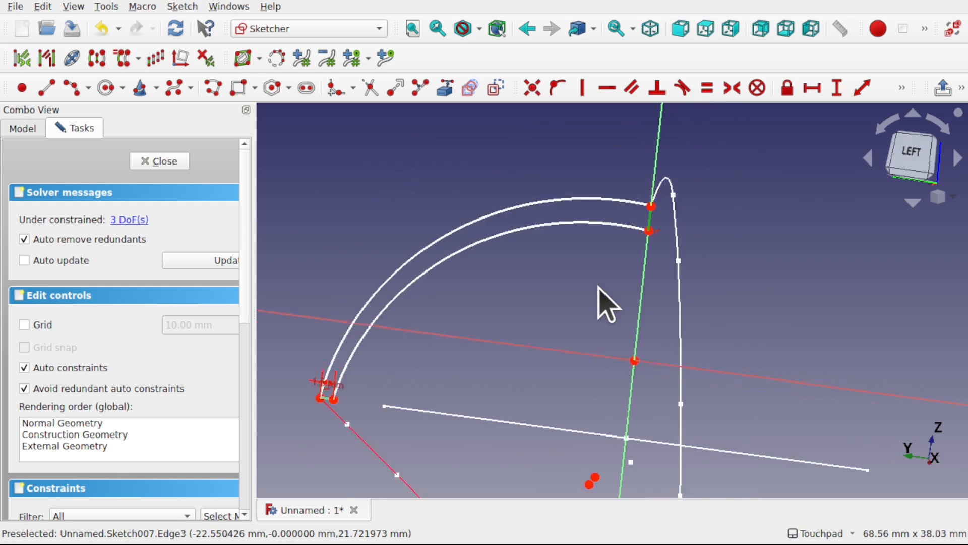
pyautogui.scroll(2, 397, 377)
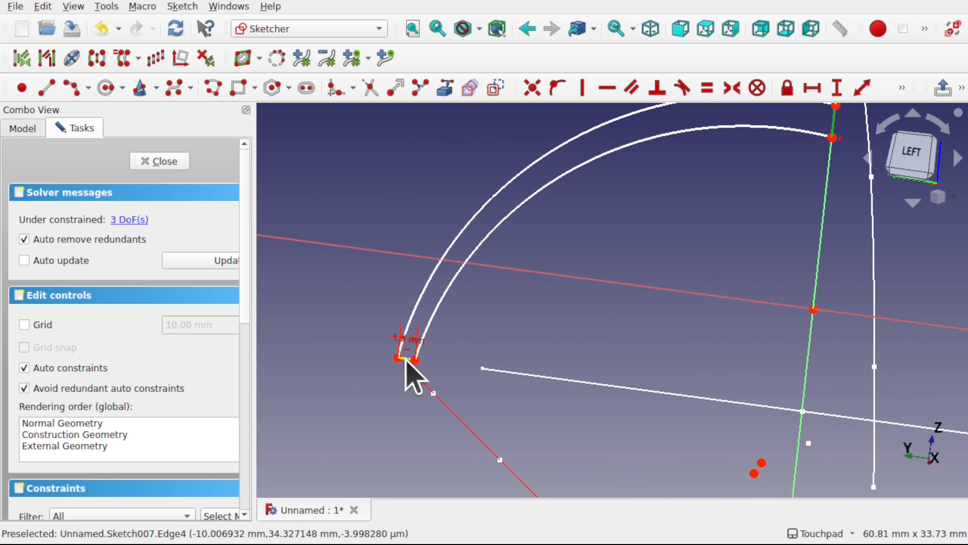
pyautogui.click(707, 89)
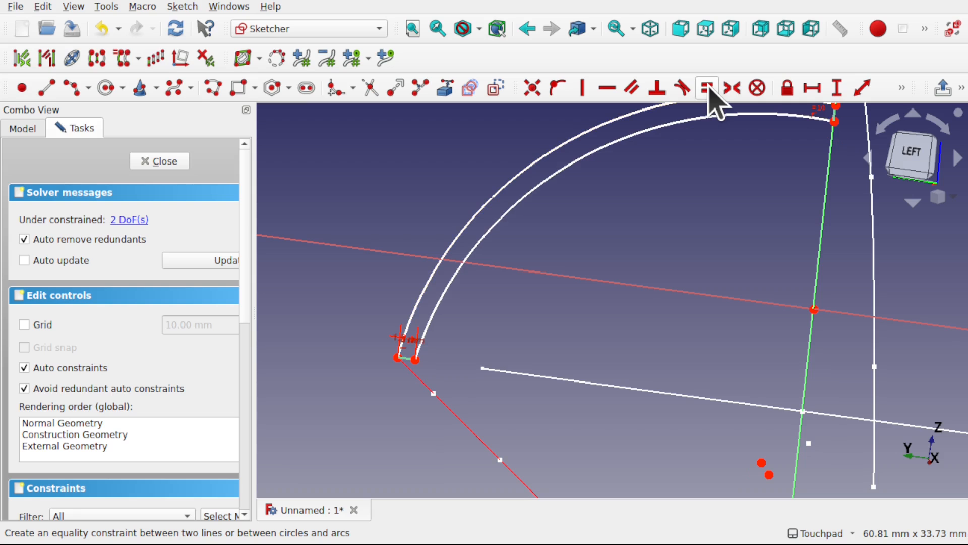
pyautogui.scroll(-1, 696, 208)
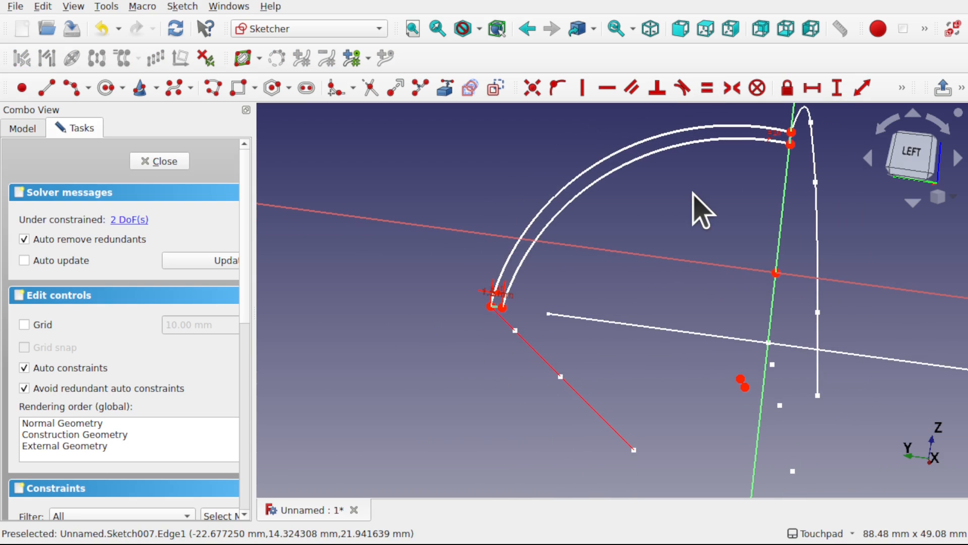
pyautogui.click(633, 148)
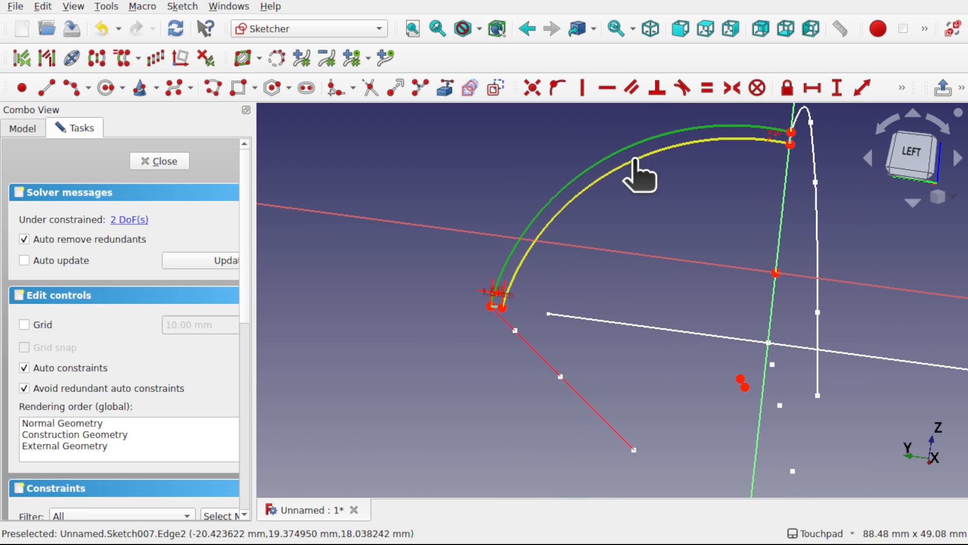
pyautogui.click(635, 161)
pyautogui.click(707, 87)
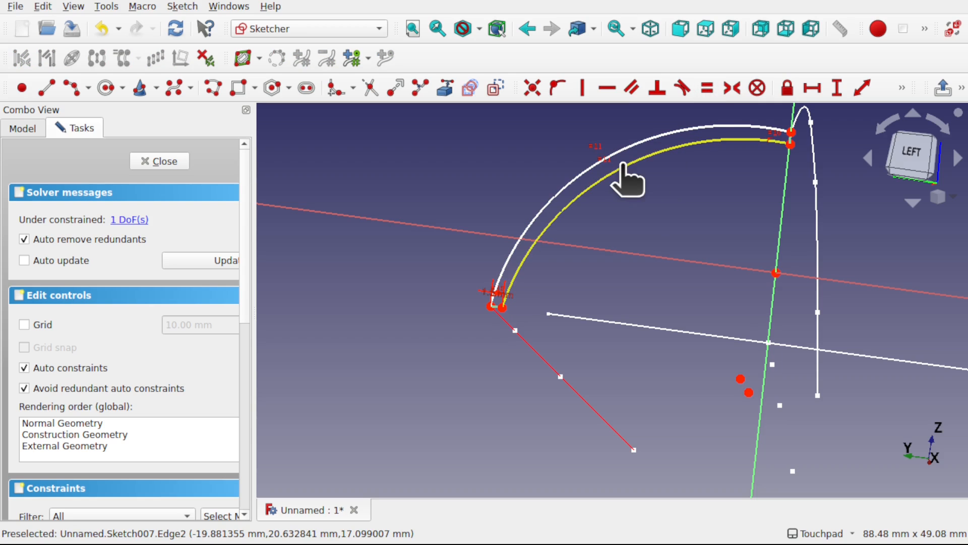
pyautogui.moveTo(623, 162)
pyautogui.mouseDown()
pyautogui.moveTo(635, 181)
pyautogui.moveTo(626, 167)
pyautogui.mouseUp()
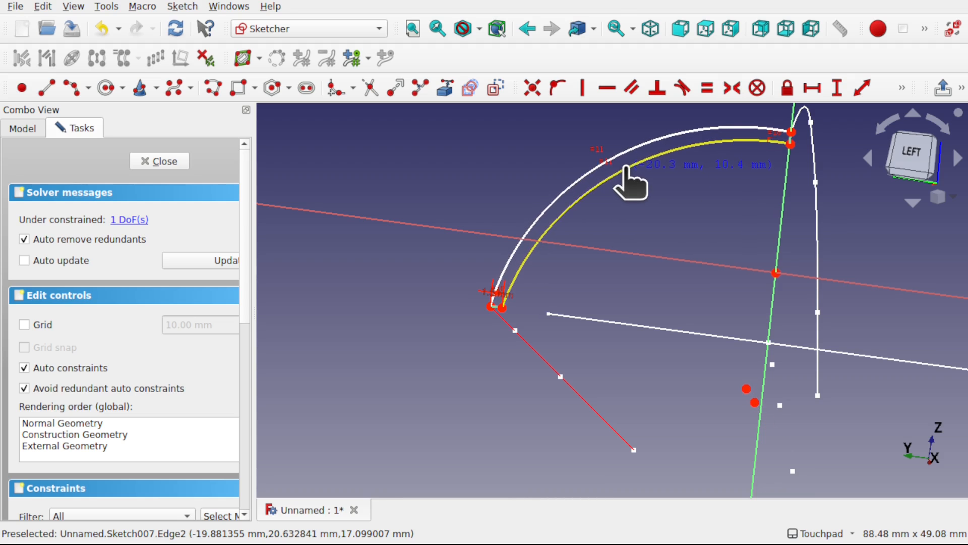
pyautogui.moveTo(681, 187)
pyautogui.keyDown('alt'); pyautogui.mouseDown()
pyautogui.moveTo(731, 219)
pyautogui.moveTo(752, 172)
pyautogui.moveTo(686, 200)
pyautogui.moveTo(690, 212)
pyautogui.moveTo(544, 220)
pyautogui.moveTo(623, 217)
pyautogui.mouseUp(); pyautogui.keyUp('alt')
# Close the Profile004 sketch and orbit around the profiles to inspect them.
pyautogui.click(151, 161)
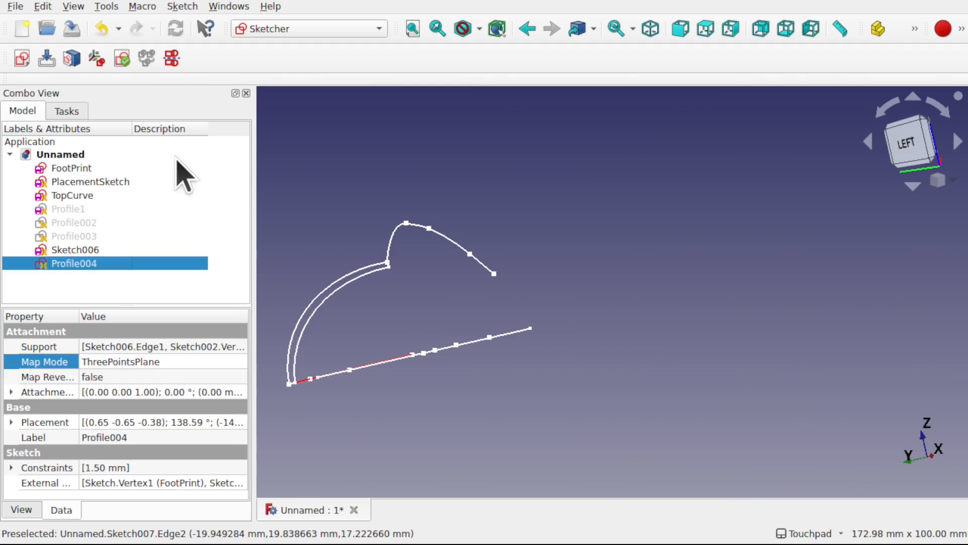
pyautogui.moveTo(391, 305)
pyautogui.keyDown('alt'); pyautogui.mouseDown()
pyautogui.moveTo(620, 271)
pyautogui.moveTo(371, 356)
pyautogui.mouseUp(); pyautogui.keyUp('alt')
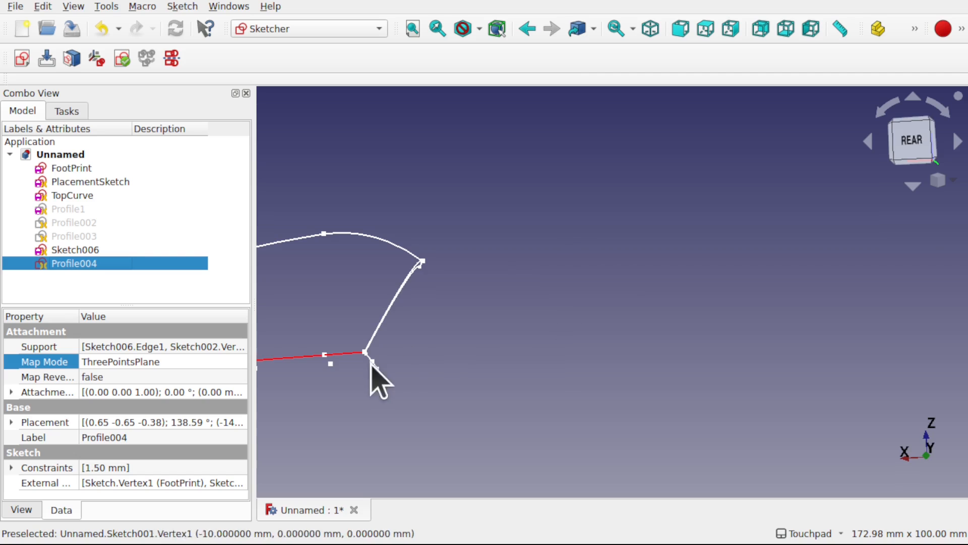
pyautogui.keyDown('alt'); pyautogui.moveTo(429, 267); pyautogui.dragTo(285, 310); pyautogui.keyUp('alt')
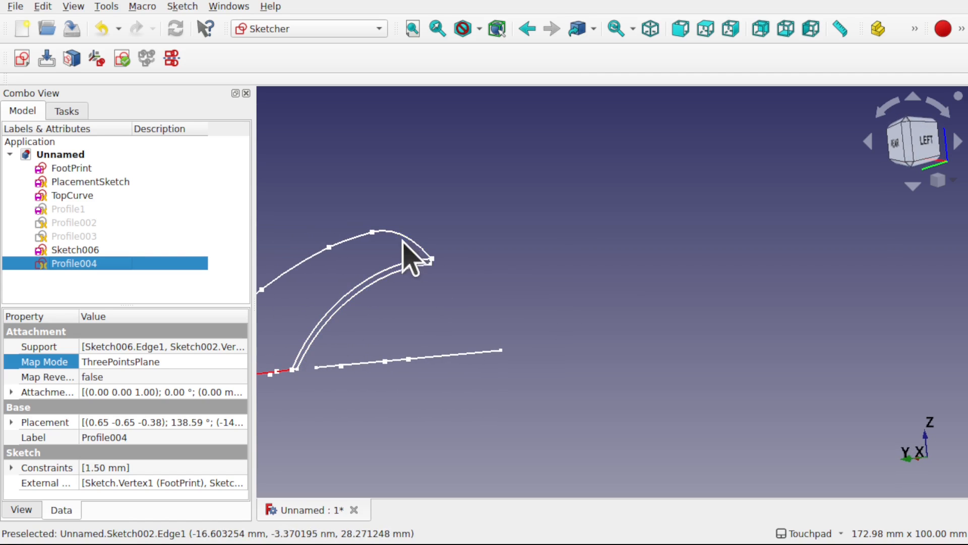
pyautogui.moveTo(403, 247)
pyautogui.keyDown('alt'); pyautogui.mouseDown()
pyautogui.moveTo(573, 271)
pyautogui.moveTo(495, 379)
pyautogui.moveTo(588, 370)
pyautogui.moveTo(467, 400)
pyautogui.moveTo(454, 387)
pyautogui.moveTo(499, 366)
pyautogui.mouseUp(); pyautogui.keyUp('alt')
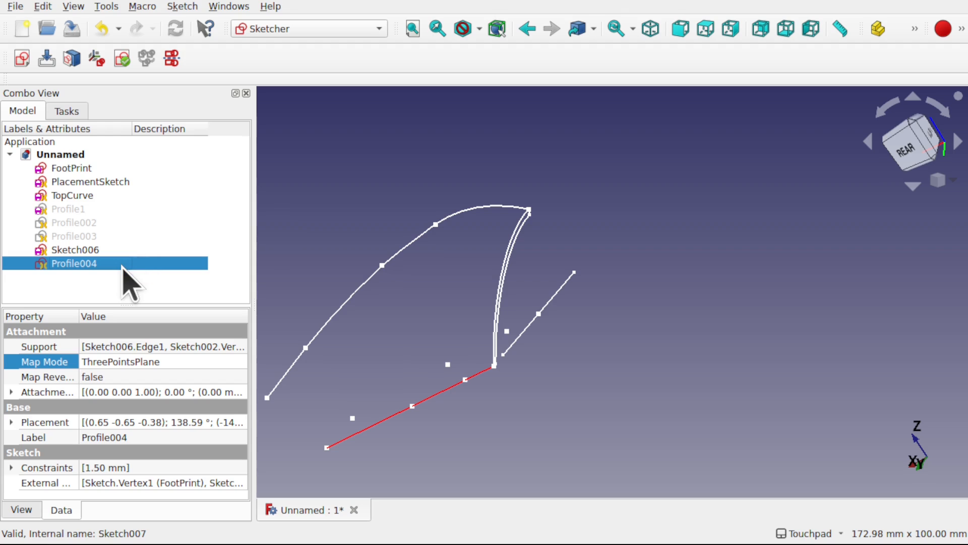
# Toggle Profile003's visibility and show the Profile1 sketch.
pyautogui.click(81, 236)
pyautogui.press('space')
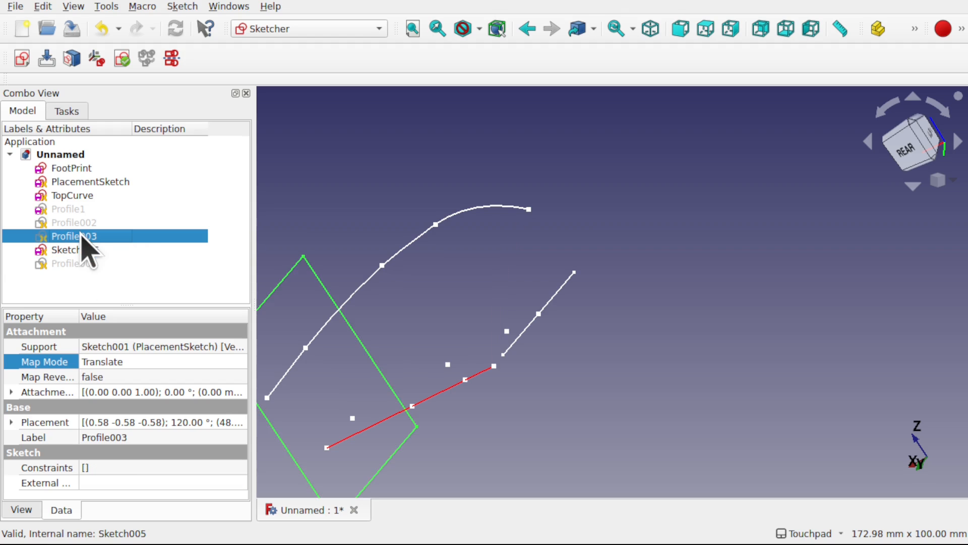
pyautogui.click(67, 209)
pyautogui.press('space')
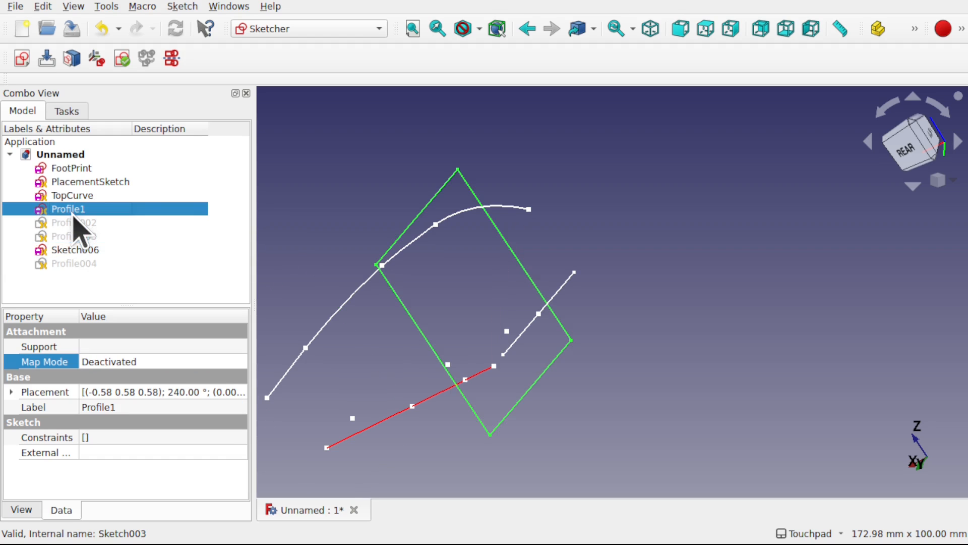
pyautogui.moveTo(530, 328)
pyautogui.keyDown('alt'); pyautogui.mouseDown()
pyautogui.moveTo(427, 346)
pyautogui.moveTo(432, 368)
pyautogui.mouseUp(); pyautogui.keyUp('alt')
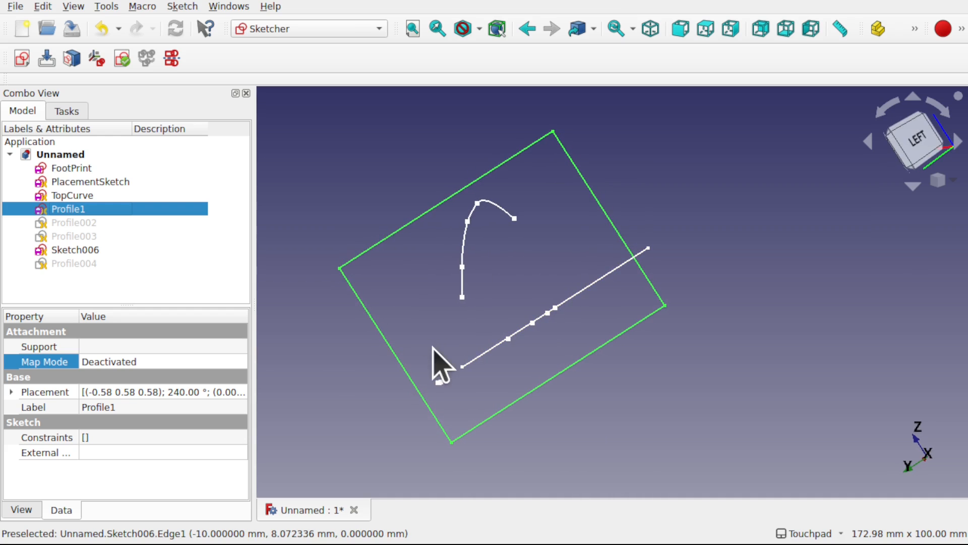
# Open Profile1 for editing and reference the existing model geometry.
pyautogui.doubleClick(81, 210)
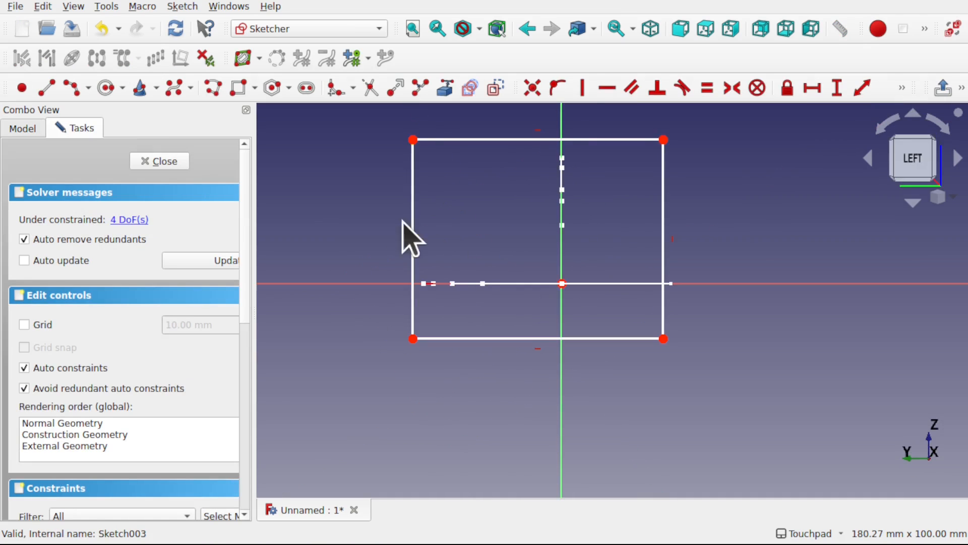
pyautogui.moveTo(411, 240)
pyautogui.keyDown('alt'); pyautogui.mouseDown()
pyautogui.moveTo(540, 294)
pyautogui.moveTo(530, 238)
pyautogui.moveTo(534, 315)
pyautogui.mouseUp(); pyautogui.keyUp('alt')
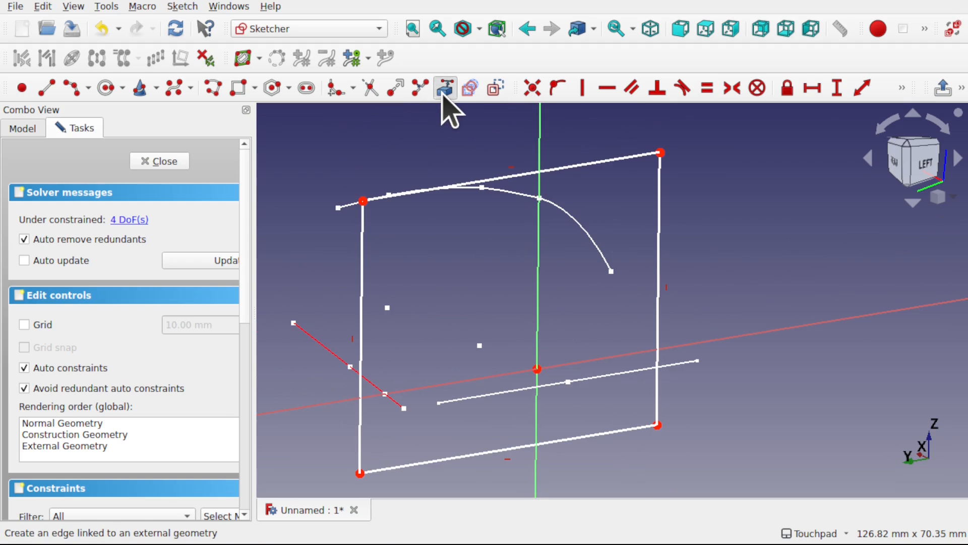
pyautogui.click(445, 87)
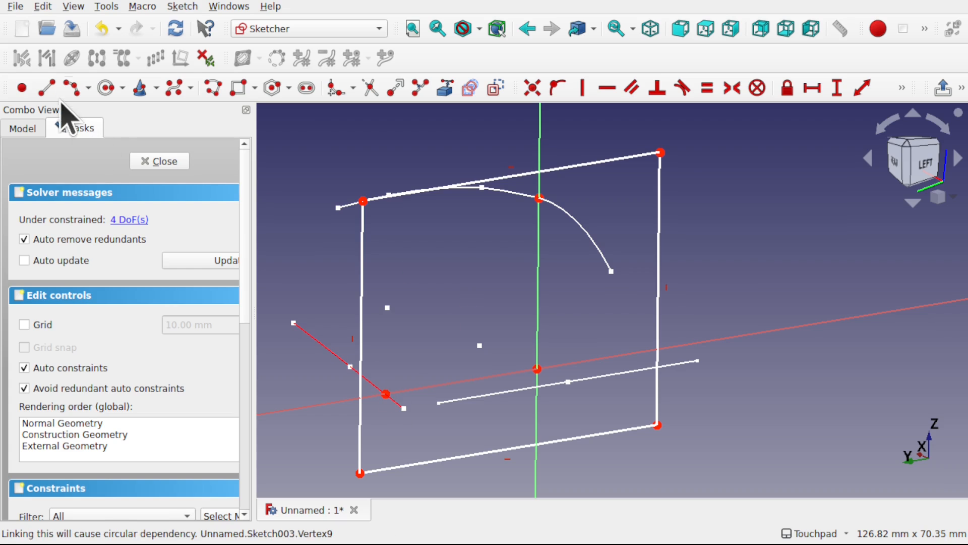
# Draw outer and inner arcs between the base vertex and the top curve.
pyautogui.click(72, 88)
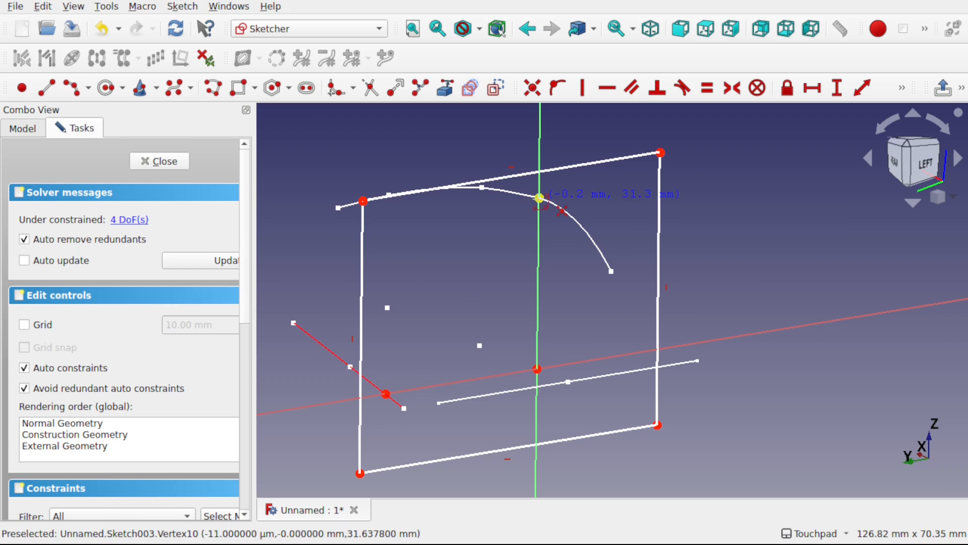
pyautogui.click(539, 197)
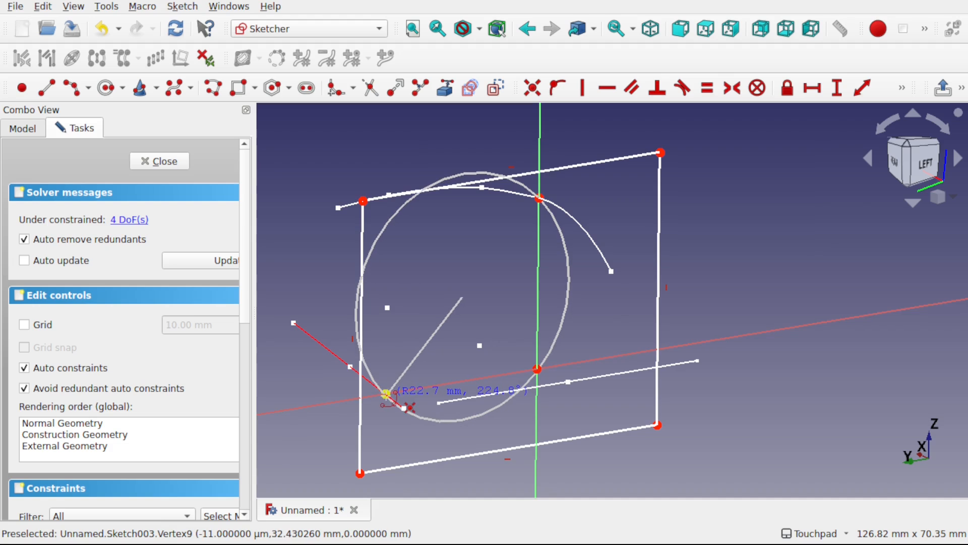
pyautogui.click(385, 393)
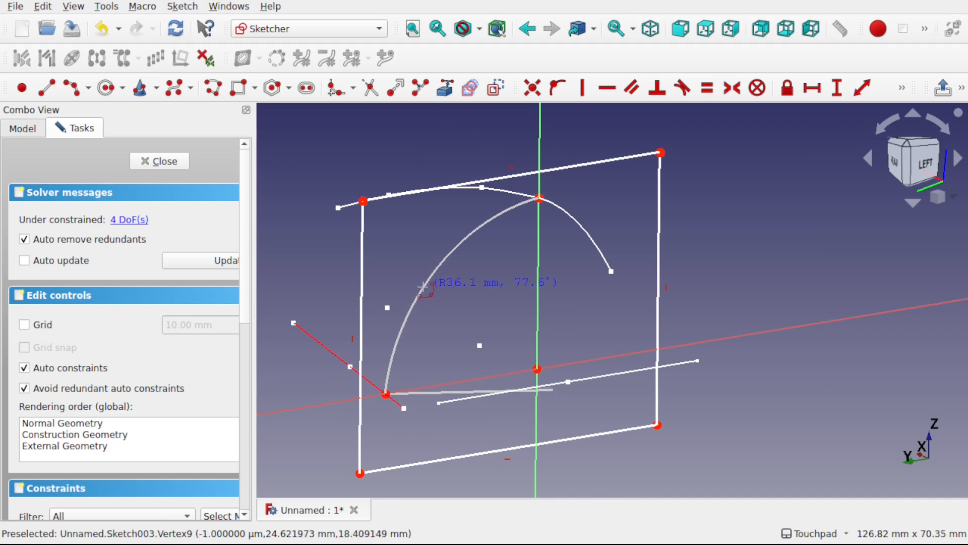
pyautogui.click(398, 389)
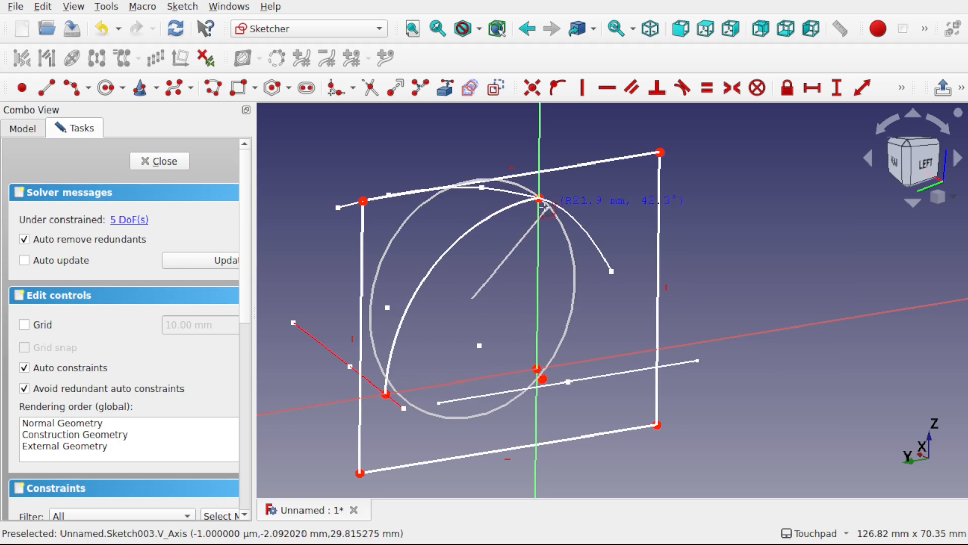
pyautogui.click(540, 213)
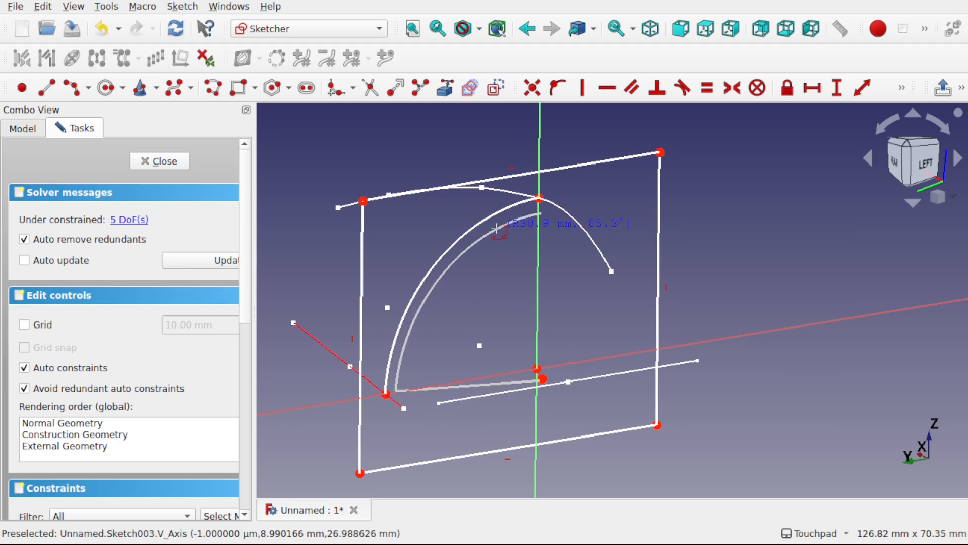
pyautogui.keyDown('alt'); pyautogui.moveTo(557, 213); pyautogui.dragTo(525, 208); pyautogui.keyUp('alt')
pyautogui.scroll(2, 548, 205)
pyautogui.scroll(1, 548, 205)
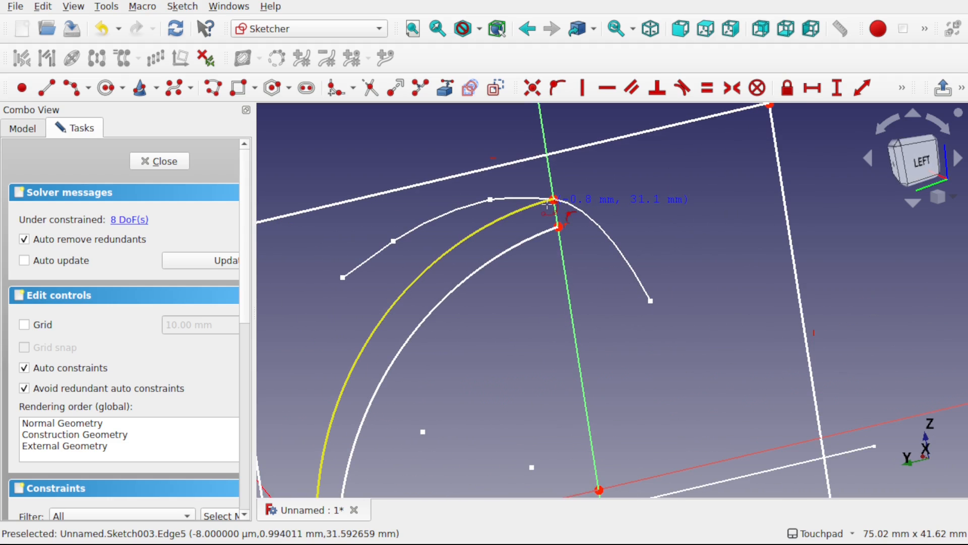
pyautogui.click(548, 204)
# Join the arc tops with a short line made coincident with the top junction.
pyautogui.click(47, 88)
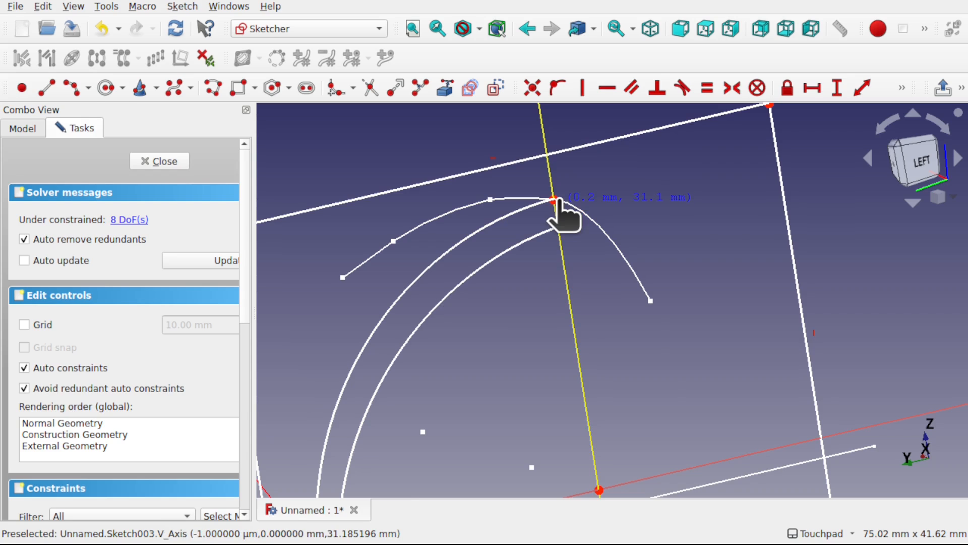
pyautogui.click(558, 227)
pyautogui.scroll(4, 556, 199)
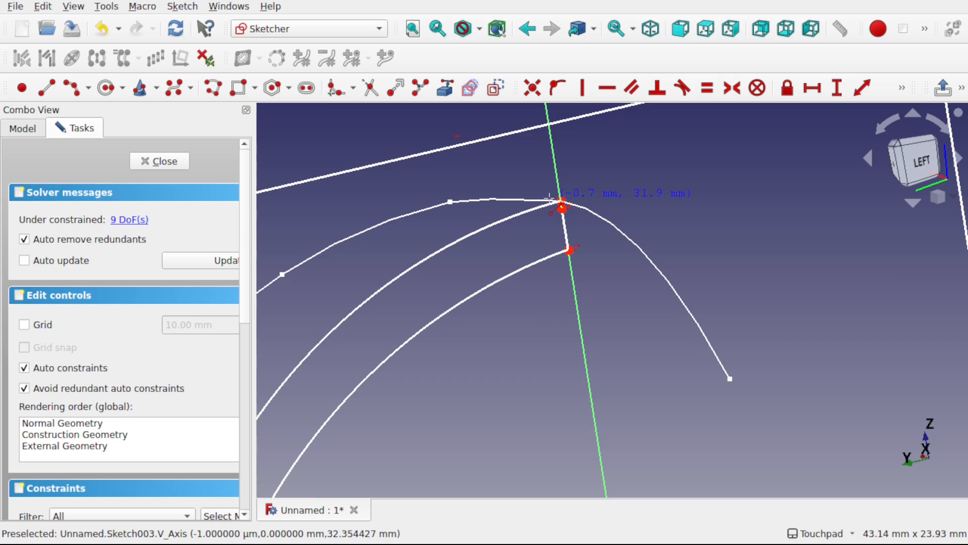
pyautogui.press('Escape')
pyautogui.click(562, 206)
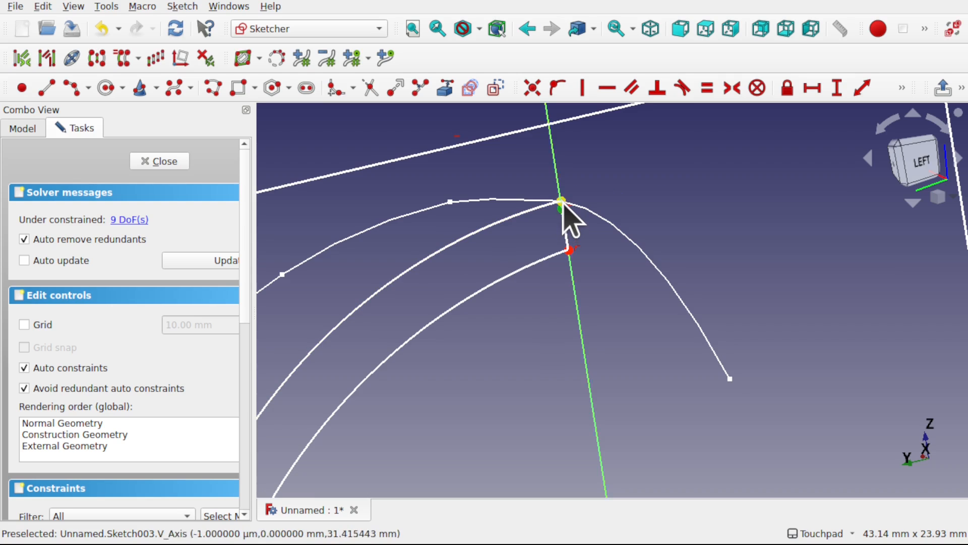
pyautogui.click(561, 202)
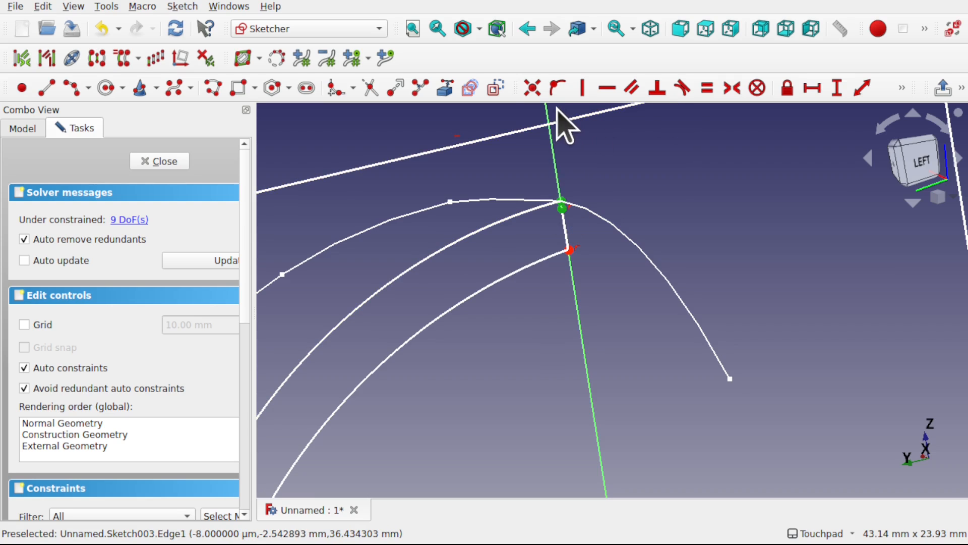
pyautogui.click(533, 88)
# Draw a short bottom edge between the arcs' lower ends and select it.
pyautogui.scroll(-3, 512, 285)
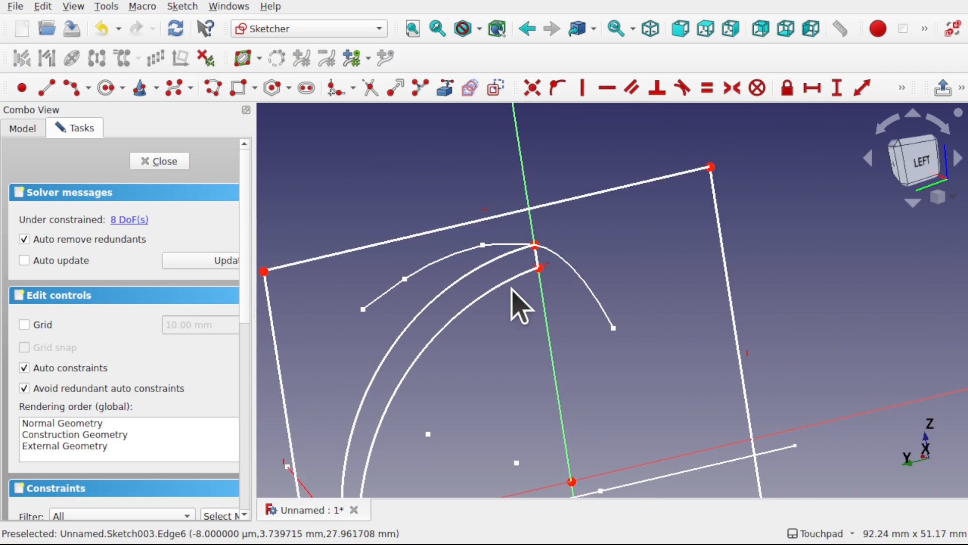
pyautogui.keyDown('shift'); pyautogui.moveTo(464, 381); pyautogui.dragTo(567, 217, button='middle'); pyautogui.keyUp('shift')
pyautogui.scroll(2, 448, 377)
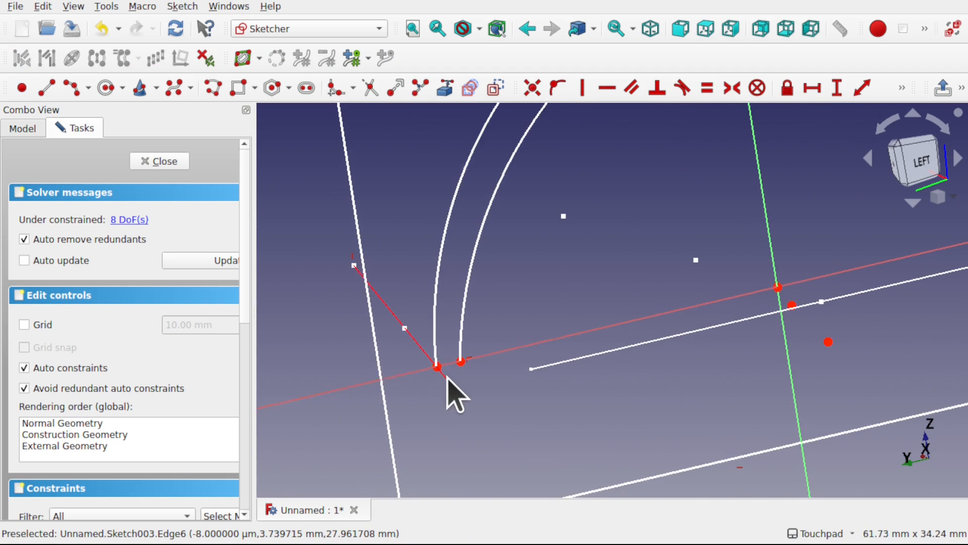
pyautogui.click(47, 87)
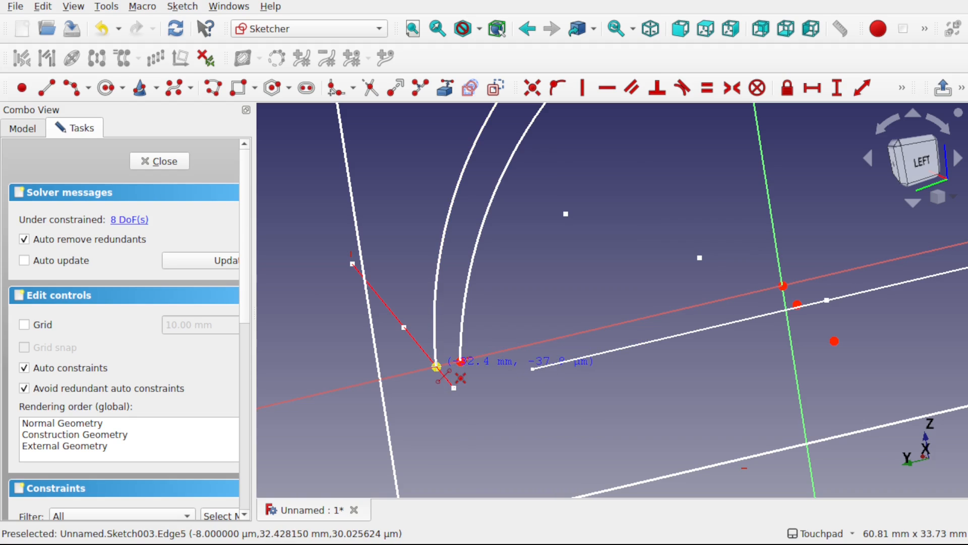
pyautogui.click(436, 366)
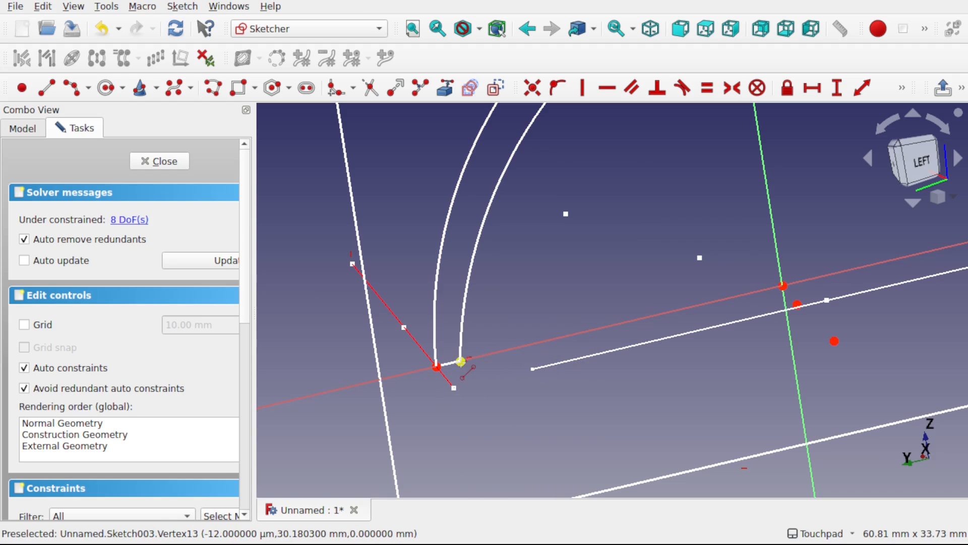
pyautogui.press('Escape')
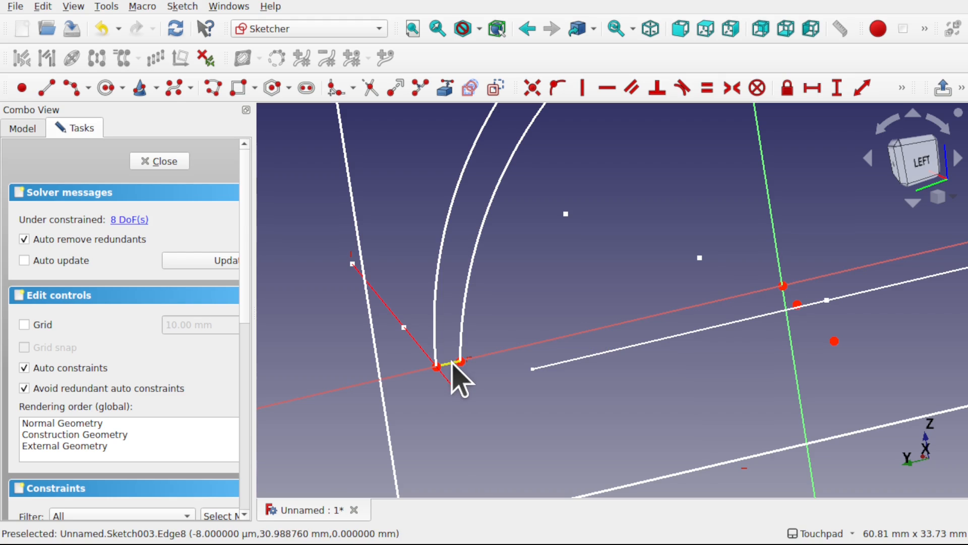
pyautogui.click(447, 364)
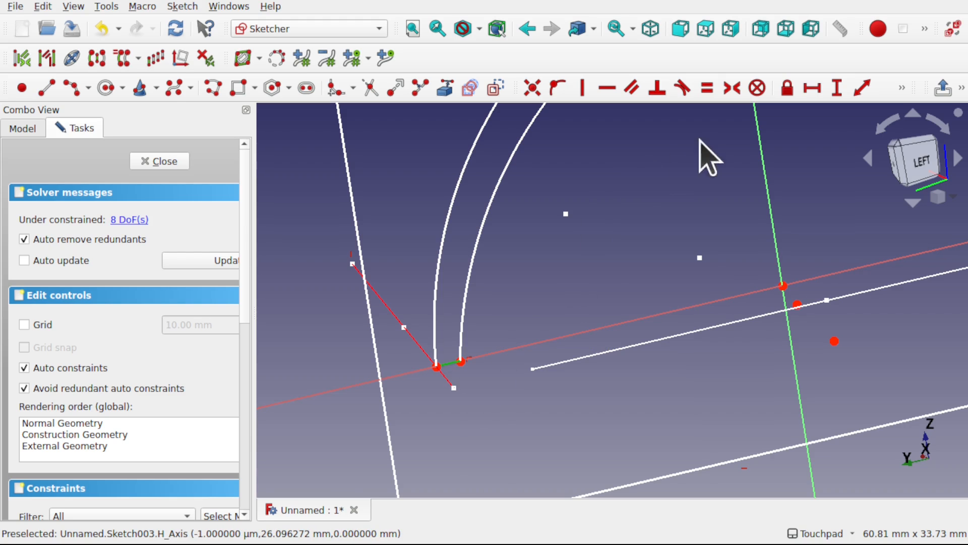
# Give the bottom edge a horizontal distance of 1.5 mm.
pyautogui.click(812, 88)
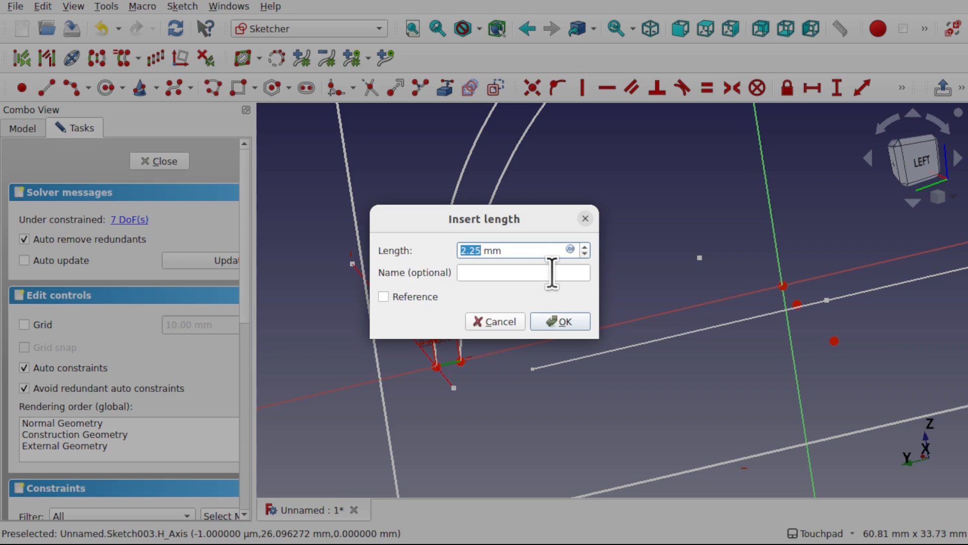
pyautogui.write('1.')
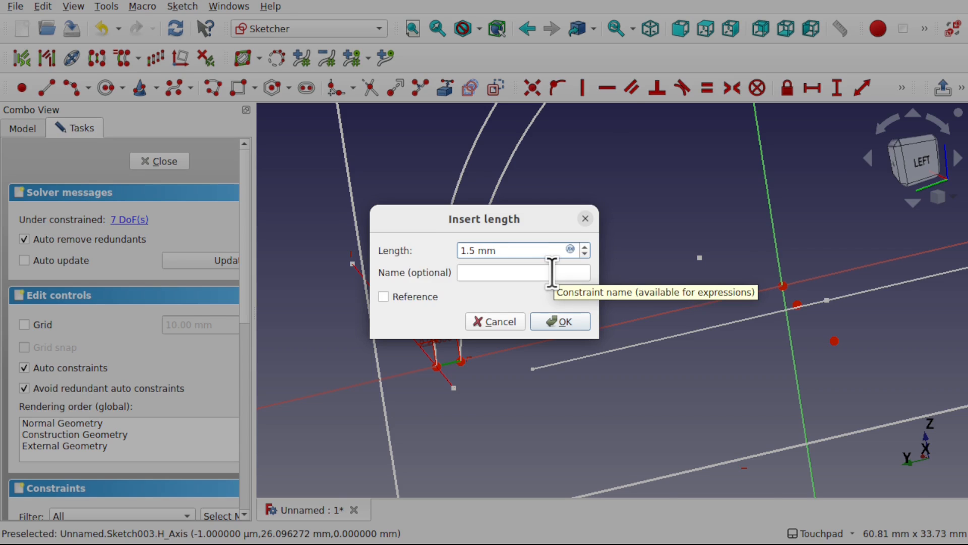
pyautogui.press('Return')
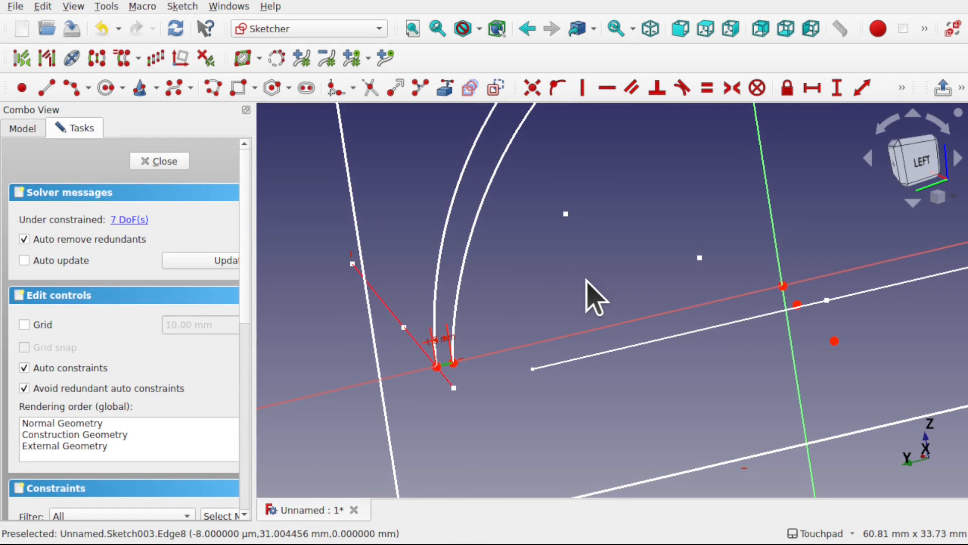
pyautogui.scroll(-4, 588, 297)
pyautogui.moveTo(652, 158); pyautogui.dragTo(590, 296, button='middle')
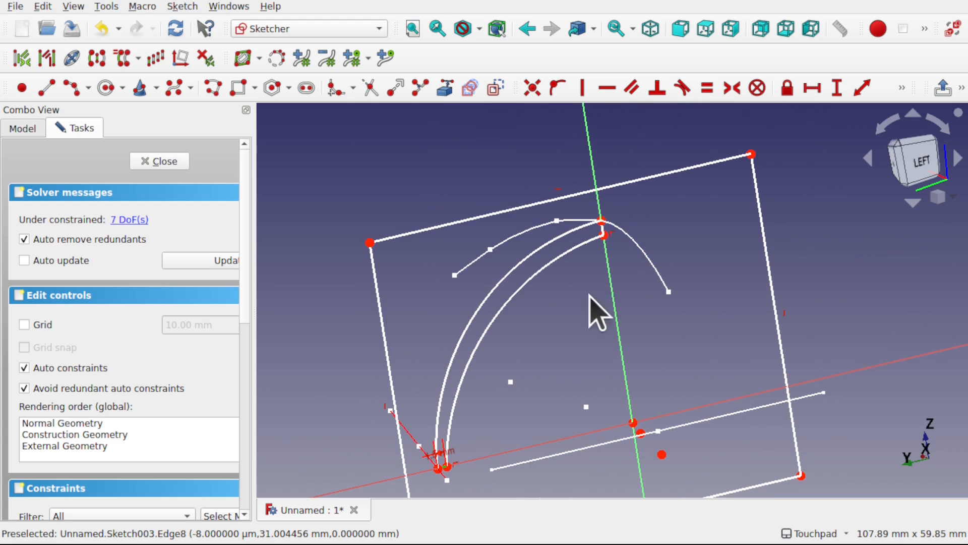
pyautogui.scroll(4, 602, 229)
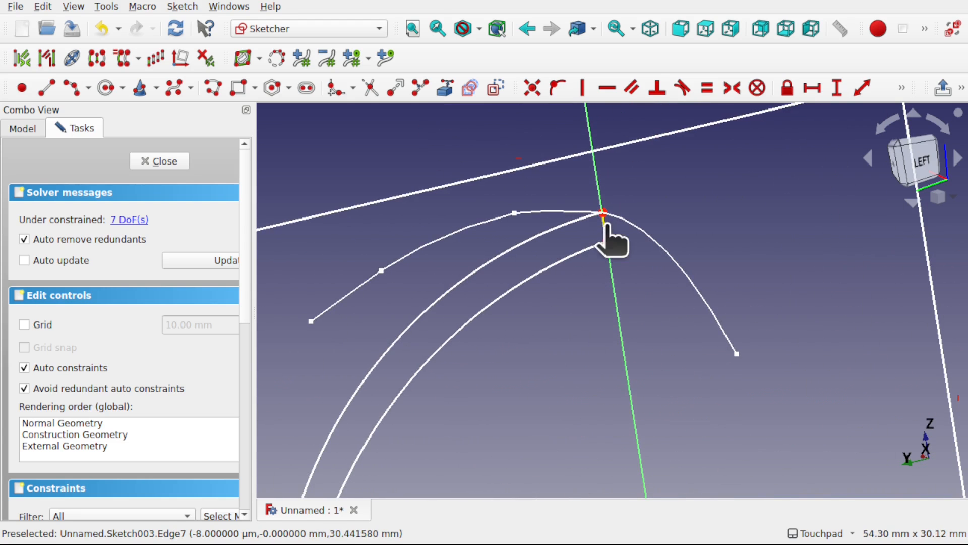
# Constrain the outer and inner arcs equal and close the sketch.
pyautogui.click(707, 88)
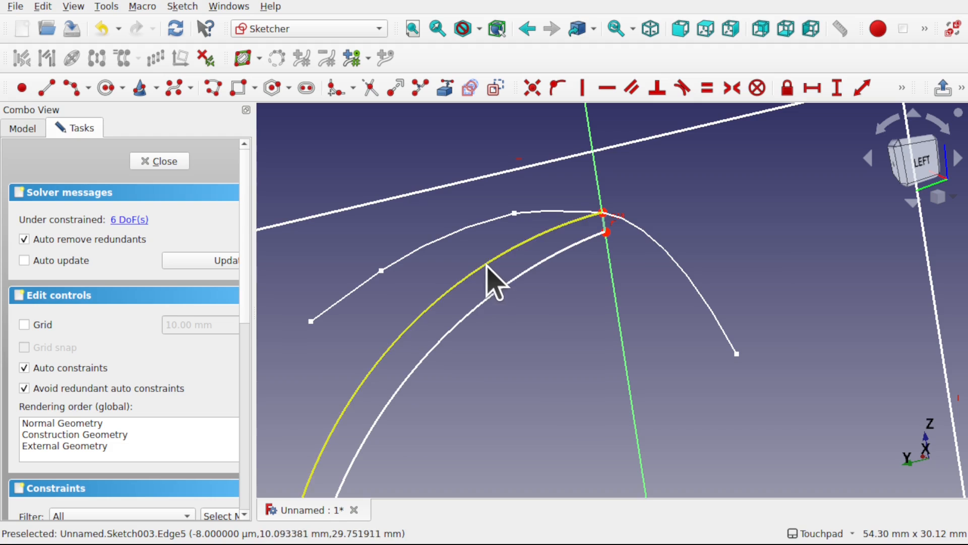
pyautogui.click(490, 269)
pyautogui.click(504, 286)
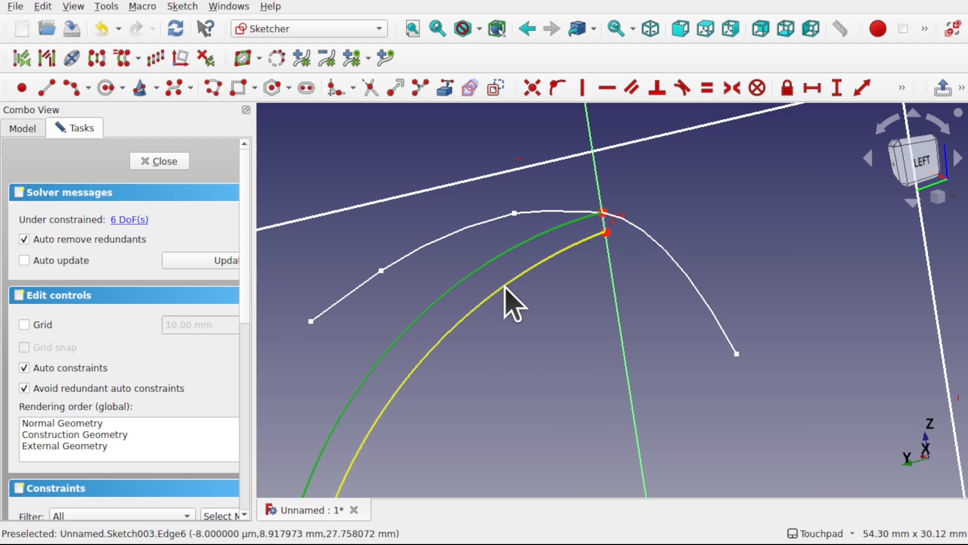
pyautogui.click(705, 91)
pyautogui.scroll(-3, 461, 403)
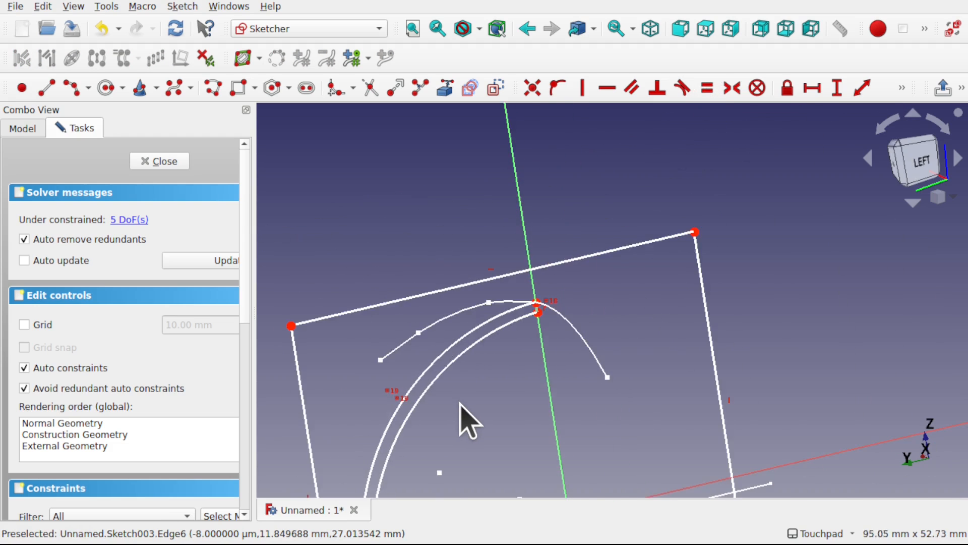
pyautogui.keyDown('shift'); pyautogui.moveTo(461, 403); pyautogui.dragTo(588, 276, button='middle'); pyautogui.keyUp('shift')
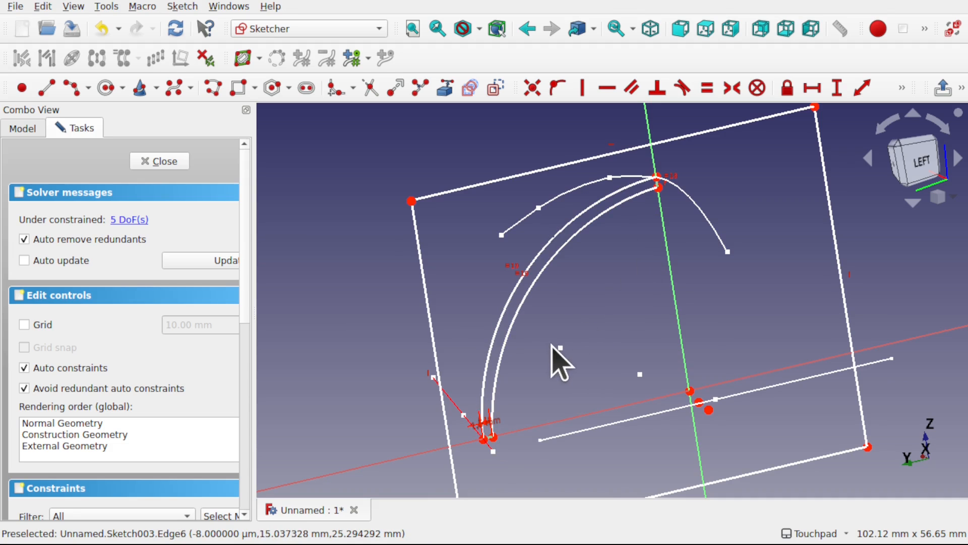
pyautogui.moveTo(601, 348)
pyautogui.keyDown('alt'); pyautogui.mouseDown(button='middle')
pyautogui.moveTo(517, 345)
pyautogui.moveTo(564, 335)
pyautogui.moveTo(567, 349)
pyautogui.mouseUp(button='middle'); pyautogui.keyUp('alt')
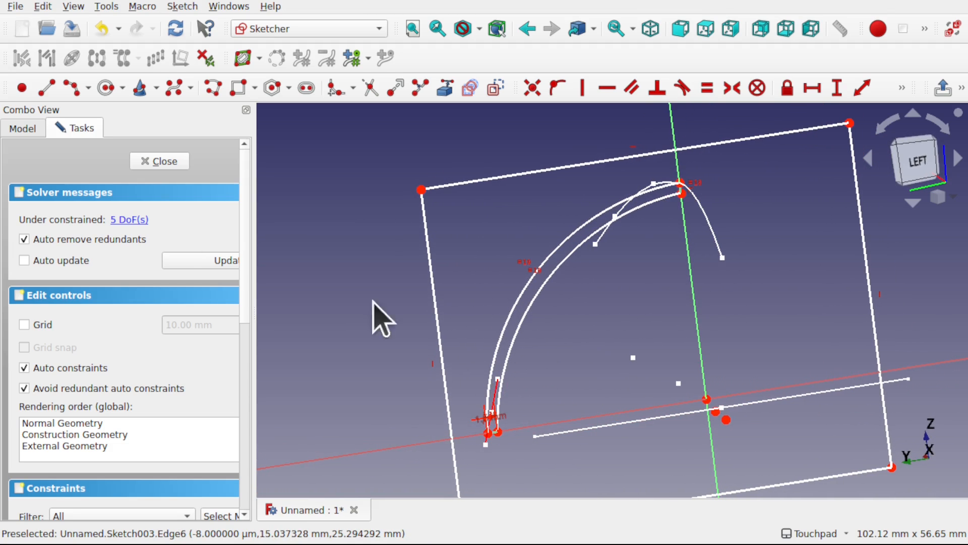
pyautogui.click(171, 167)
# Orbit around the four profiles, checking Profile004 and Sketch006 against the GrabCAD canopy.
pyautogui.keyDown('alt'); pyautogui.moveTo(205, 183); pyautogui.dragTo(513, 244, button='middle'); pyautogui.keyUp('alt')
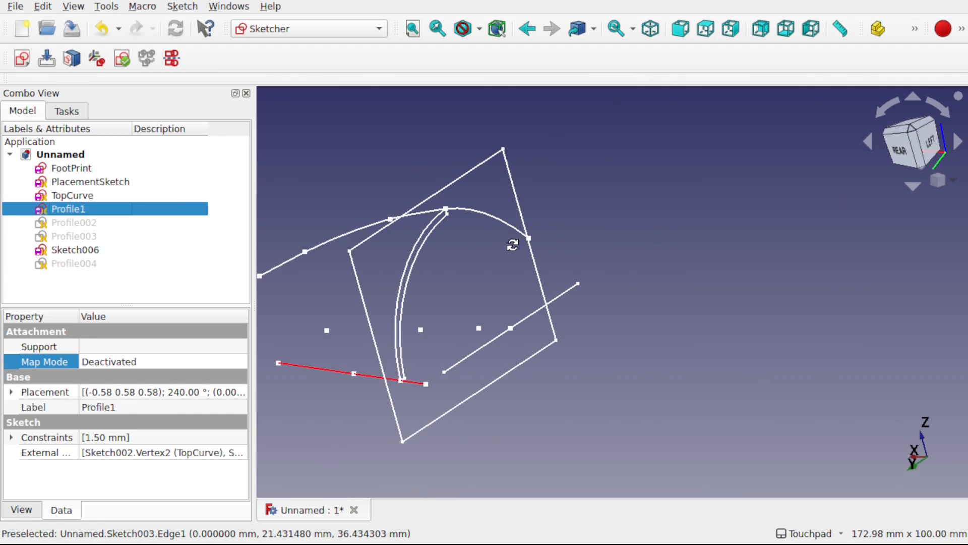
pyautogui.click(58, 263)
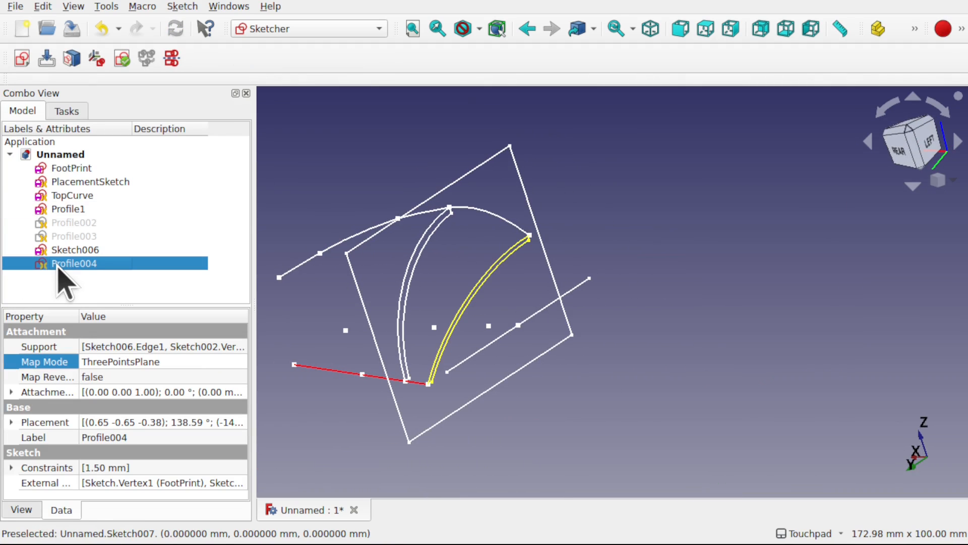
pyautogui.click(79, 249)
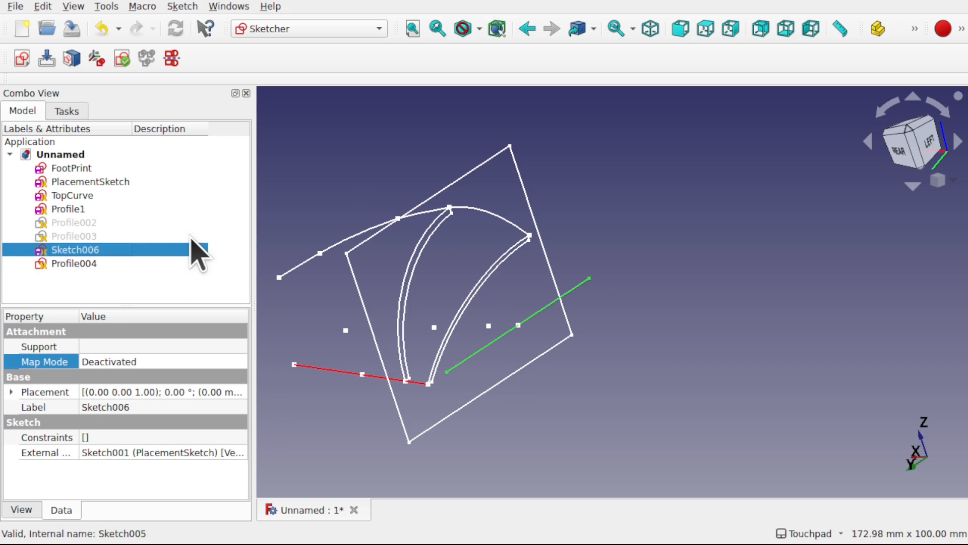
pyautogui.keyDown('shift'); pyautogui.moveTo(455, 281); pyautogui.dragTo(513, 283, button='middle'); pyautogui.keyUp('shift')
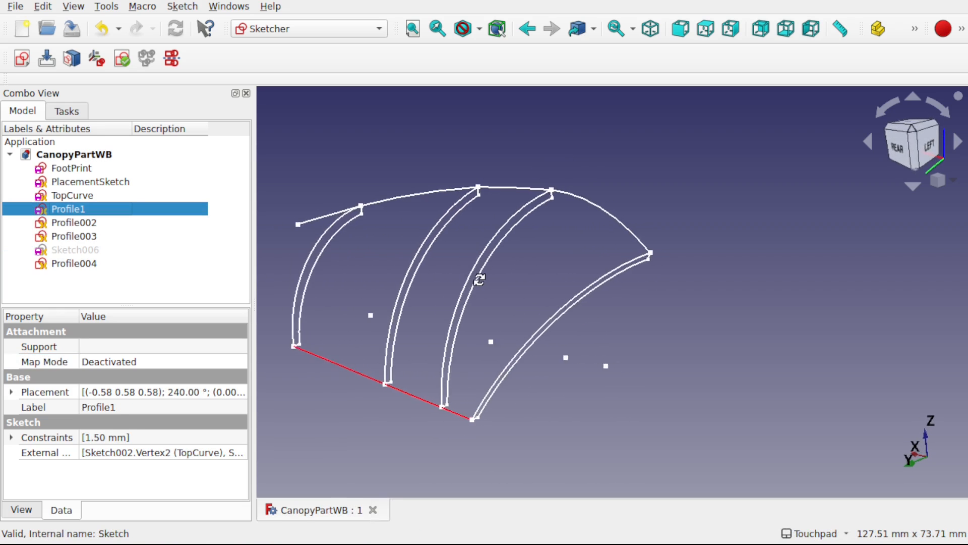
pyautogui.moveTo(513, 276)
pyautogui.mouseDown(button='middle')
pyautogui.moveTo(683, 283)
pyautogui.moveTo(551, 303)
pyautogui.moveTo(601, 307)
pyautogui.mouseUp(button='middle')
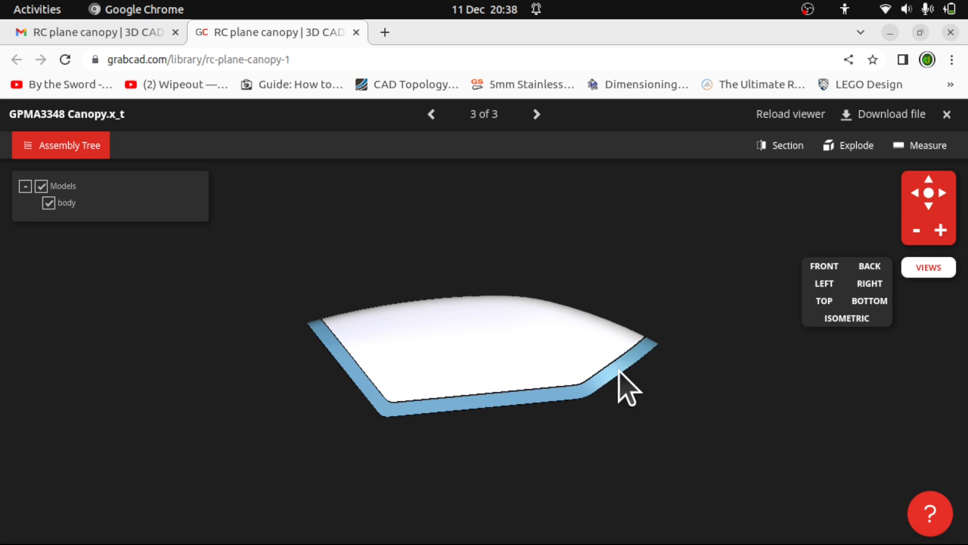
pyautogui.moveTo(626, 388); pyautogui.dragTo(557, 350)
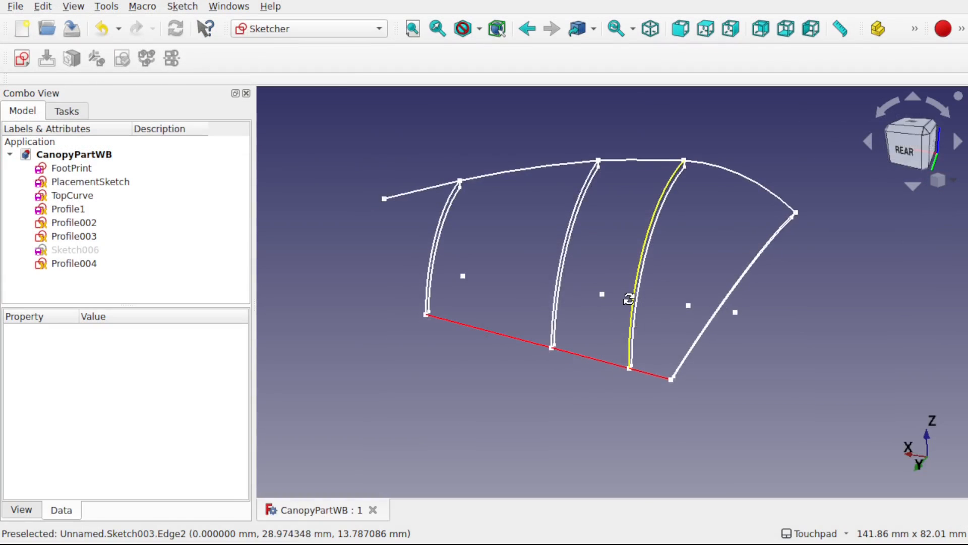
# Bring back Sketch006's straight line beside the four double-arc profiles and orbit to compare.
pyautogui.moveTo(629, 298)
pyautogui.mouseDown(button='middle')
pyautogui.moveTo(526, 281)
pyautogui.moveTo(628, 288)
pyautogui.mouseUp(button='middle')
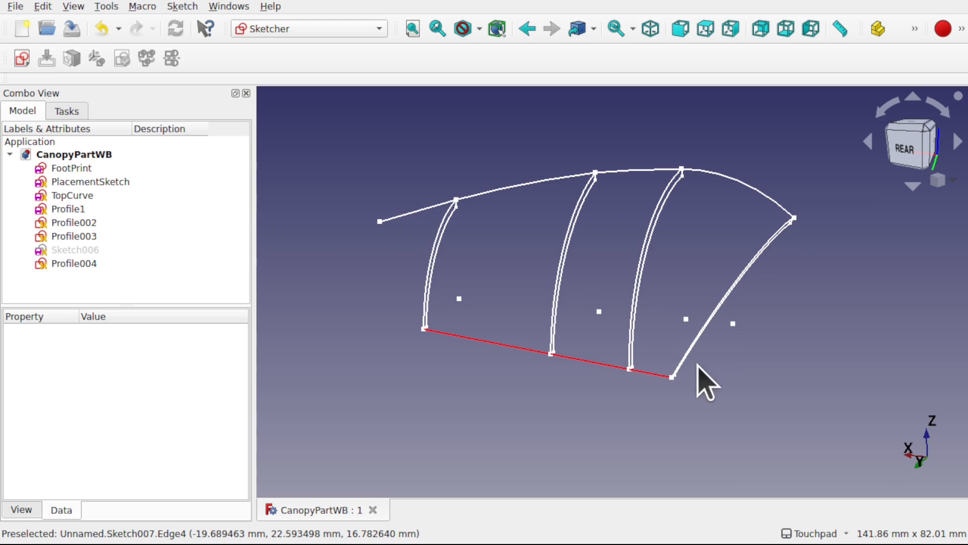
pyautogui.moveTo(720, 319)
pyautogui.mouseDown(button='middle')
pyautogui.moveTo(776, 323)
pyautogui.moveTo(705, 325)
pyautogui.moveTo(713, 341)
pyautogui.moveTo(730, 319)
pyautogui.moveTo(579, 325)
pyautogui.mouseUp(button='middle')
pyautogui.click(80, 250)
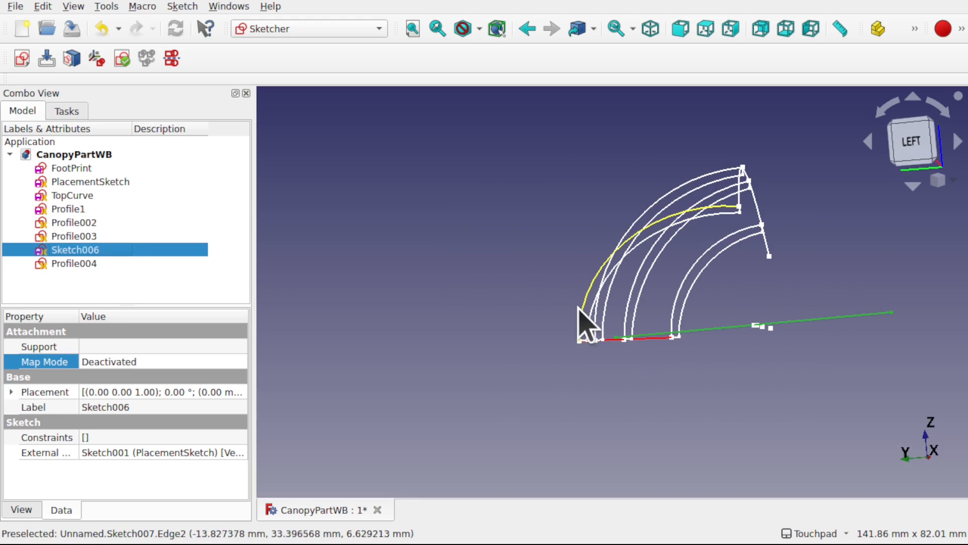
pyautogui.moveTo(807, 329)
pyautogui.mouseDown(button='middle')
pyautogui.moveTo(737, 327)
pyautogui.moveTo(746, 353)
pyautogui.mouseUp(button='middle')
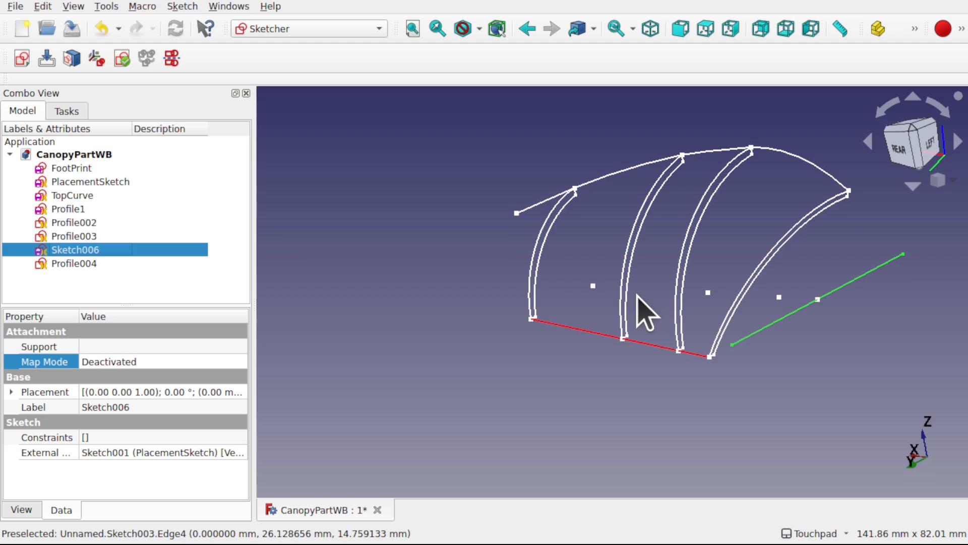
pyautogui.moveTo(644, 309); pyautogui.dragTo(777, 291, button='middle')
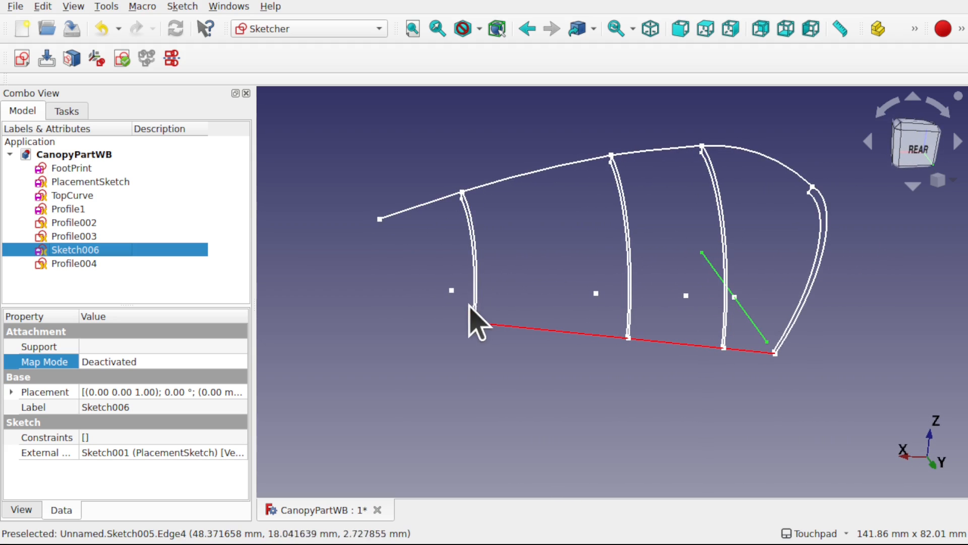
pyautogui.click(535, 381)
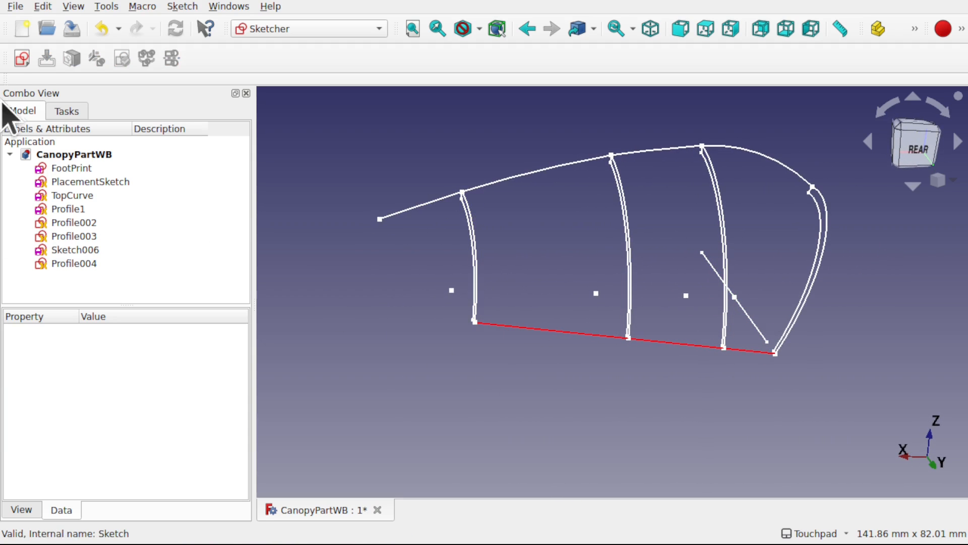
# Create a sketch on the XY plane referencing the point on the horizontal axis.
pyautogui.click(21, 59)
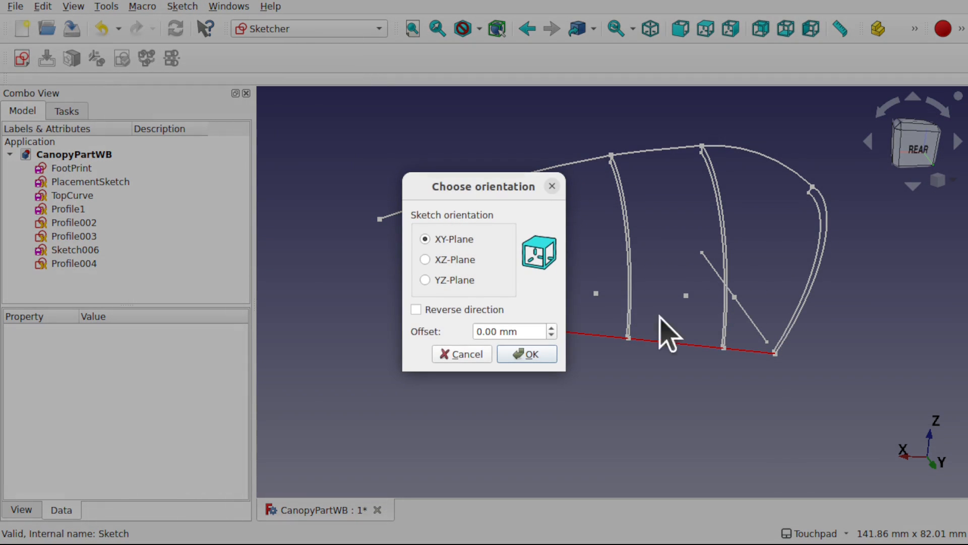
pyautogui.click(527, 353)
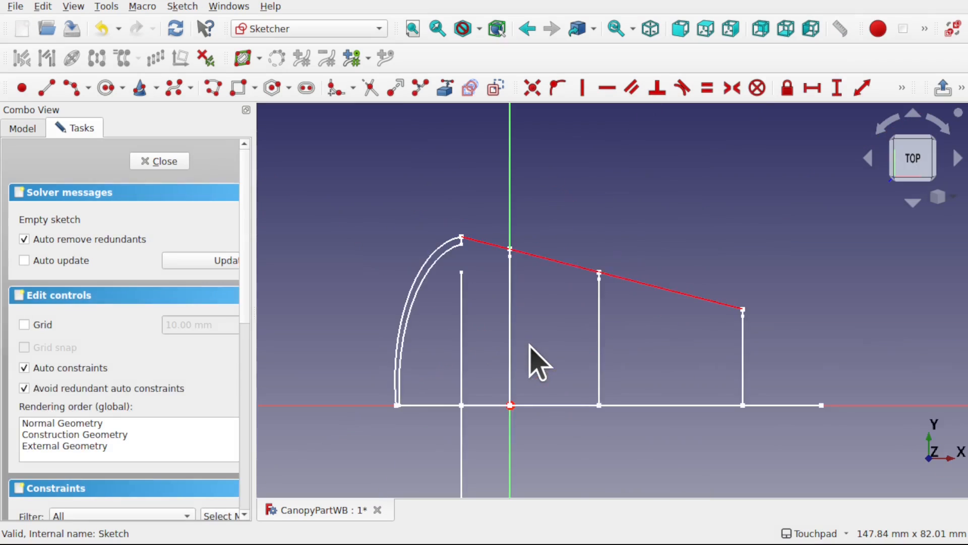
pyautogui.moveTo(643, 367)
pyautogui.keyDown('shift'); pyautogui.mouseDown(button='middle')
pyautogui.moveTo(587, 269)
pyautogui.moveTo(528, 257)
pyautogui.moveTo(527, 242)
pyautogui.mouseUp(button='middle'); pyautogui.keyUp('shift')
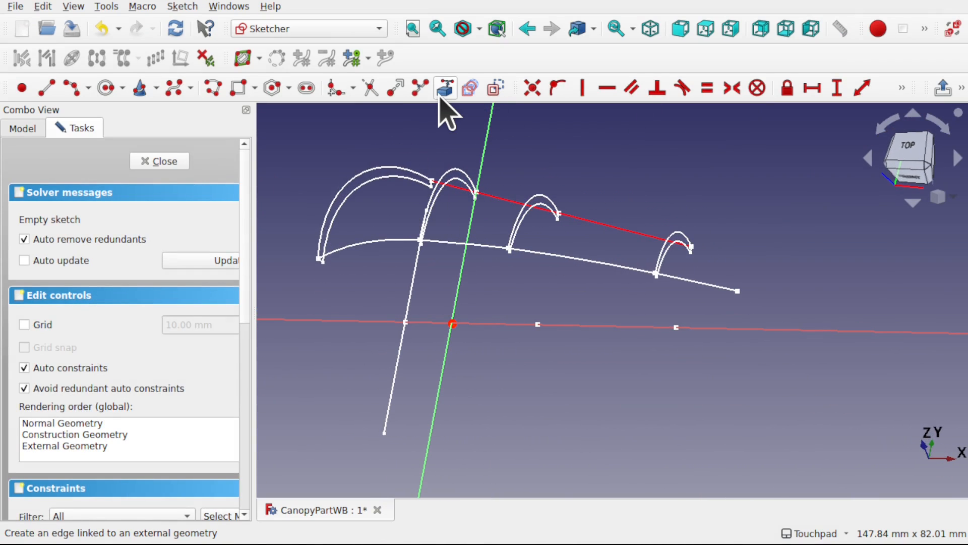
pyautogui.click(442, 93)
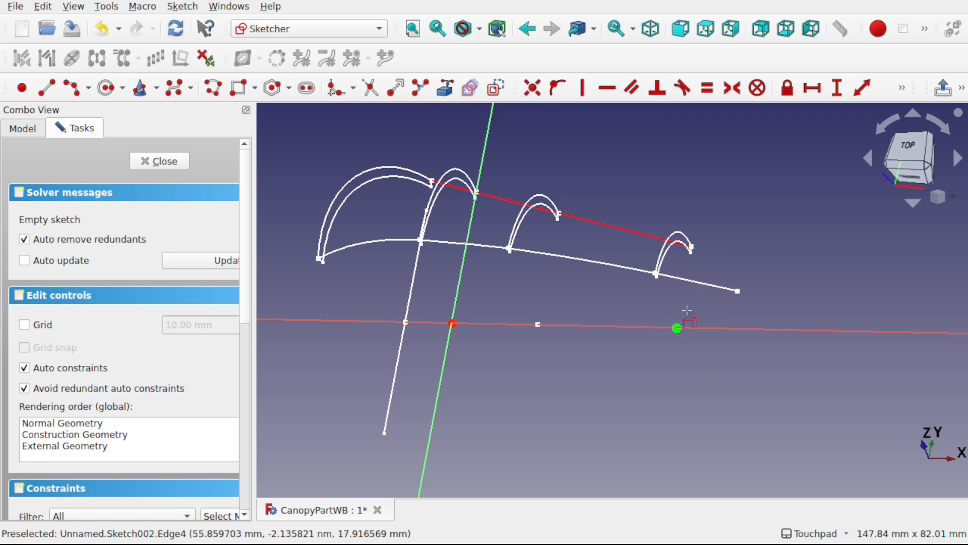
pyautogui.moveTo(686, 310)
pyautogui.keyDown('alt'); pyautogui.mouseDown(button='middle')
pyautogui.moveTo(664, 406)
pyautogui.moveTo(677, 354)
pyautogui.mouseUp(button='middle'); pyautogui.keyUp('alt')
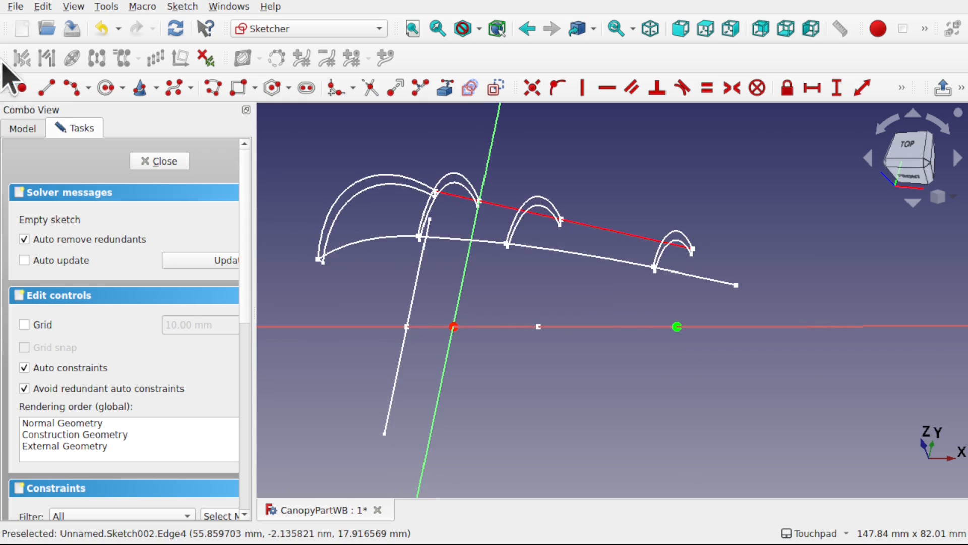
# Draw a line from the smallest profile's end, symmetric about the axis point.
pyautogui.click(47, 88)
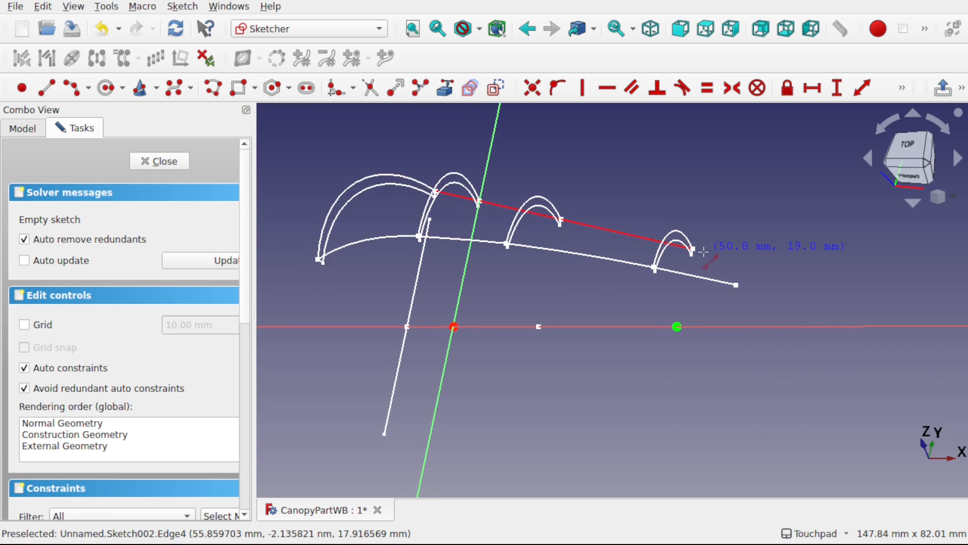
pyautogui.click(703, 253)
pyautogui.click(664, 394)
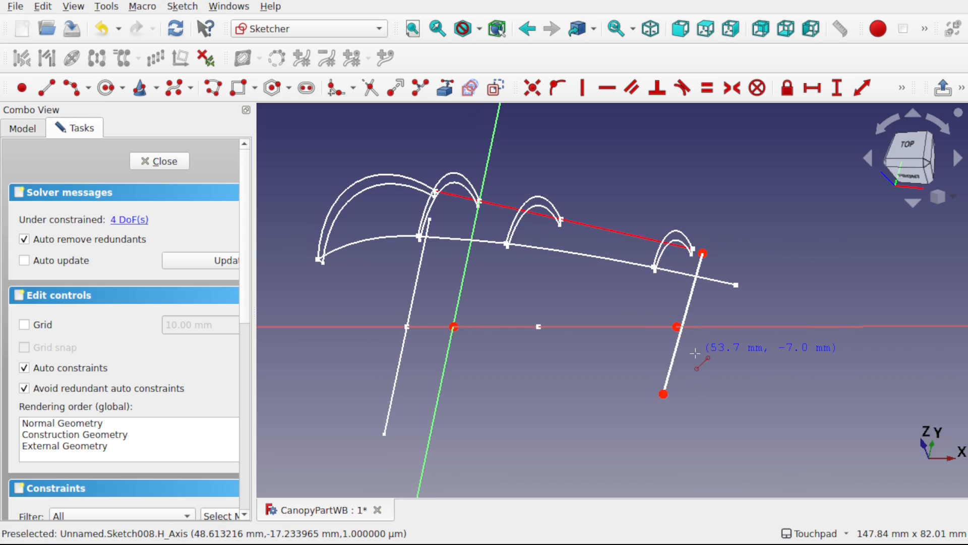
pyautogui.rightClick(696, 355)
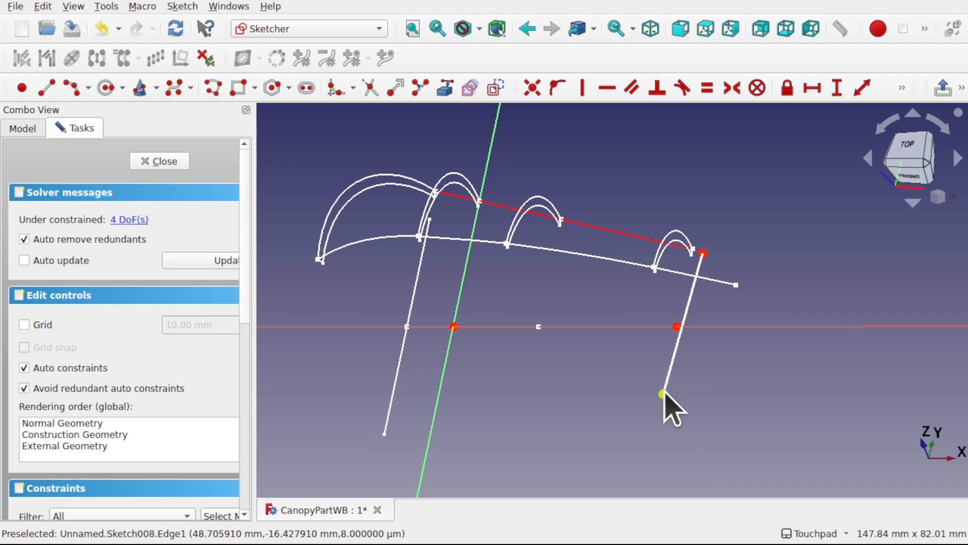
pyautogui.click(664, 394)
pyautogui.click(703, 253)
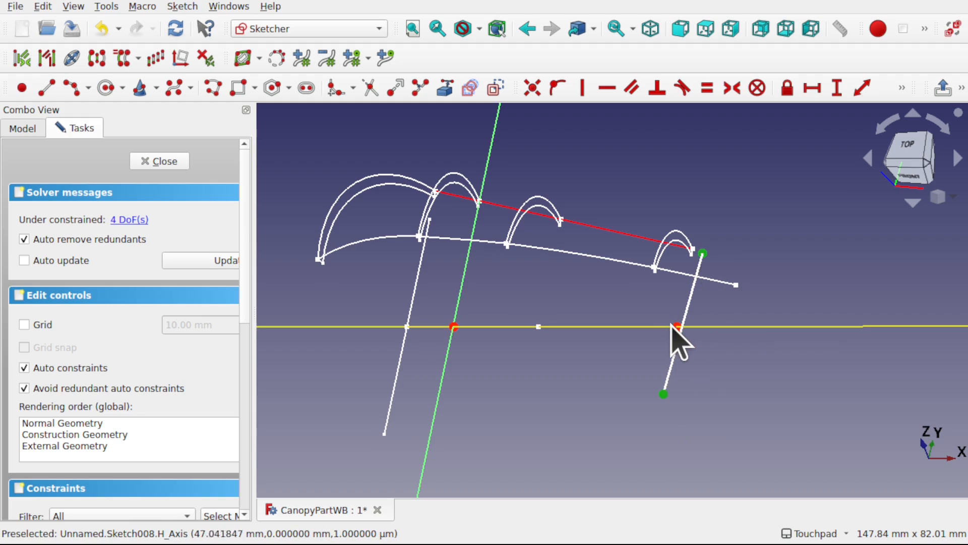
pyautogui.click(677, 326)
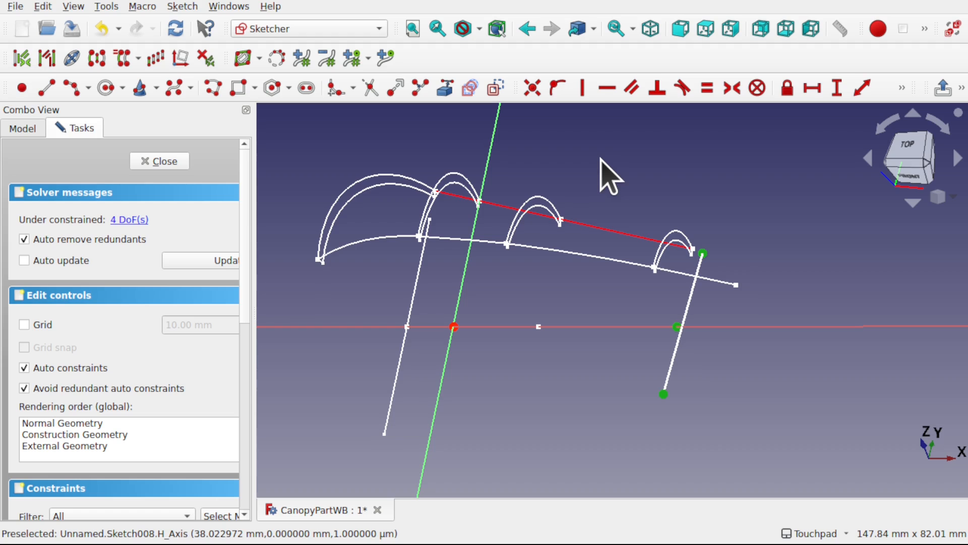
pyautogui.click(732, 89)
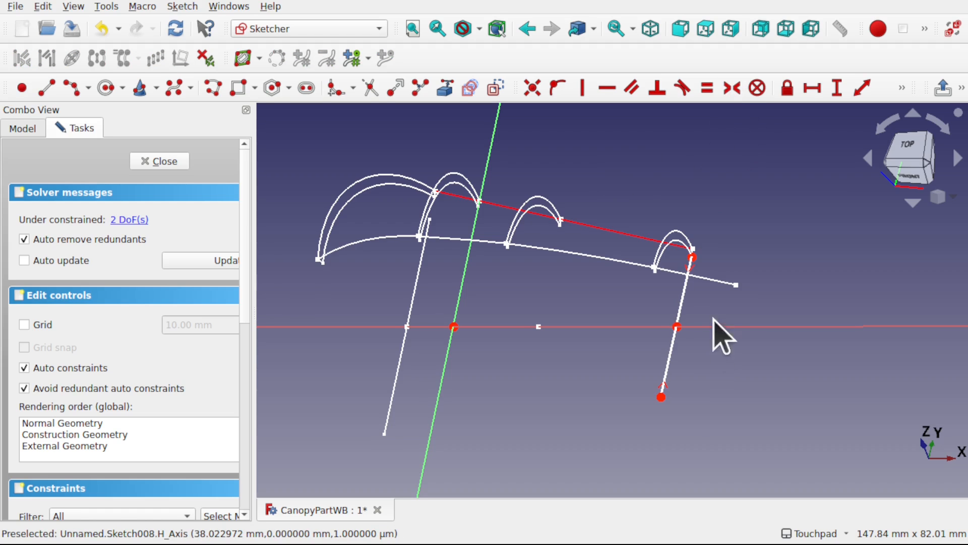
pyautogui.moveTo(675, 289)
pyautogui.mouseDown(button='middle')
pyautogui.moveTo(676, 328)
pyautogui.moveTo(717, 302)
pyautogui.moveTo(670, 265)
pyautogui.mouseUp(button='middle')
pyautogui.click(146, 161)
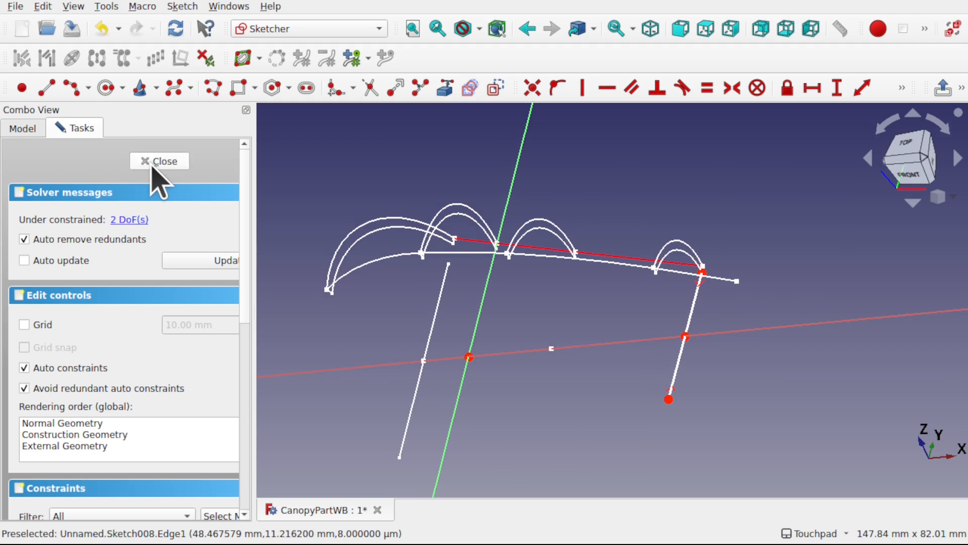
pyautogui.moveTo(615, 276); pyautogui.dragTo(590, 327, button='middle')
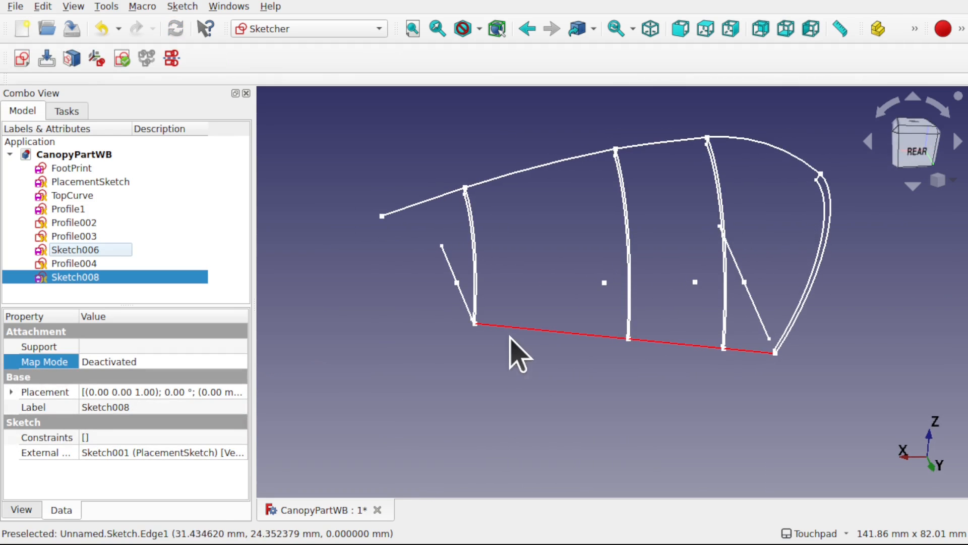
pyautogui.moveTo(505, 329); pyautogui.dragTo(717, 313, button='middle')
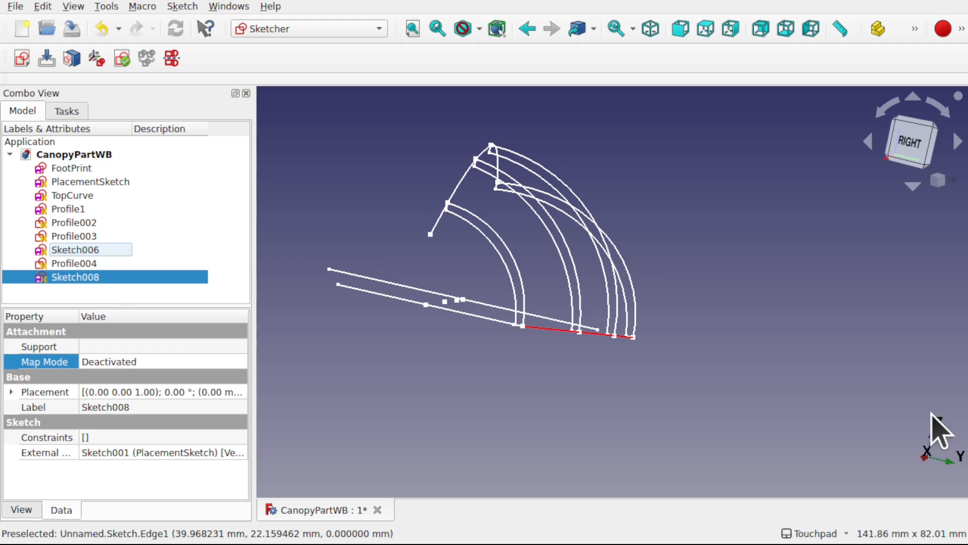
pyautogui.moveTo(743, 359); pyautogui.dragTo(645, 386, button='middle')
pyautogui.click(651, 403)
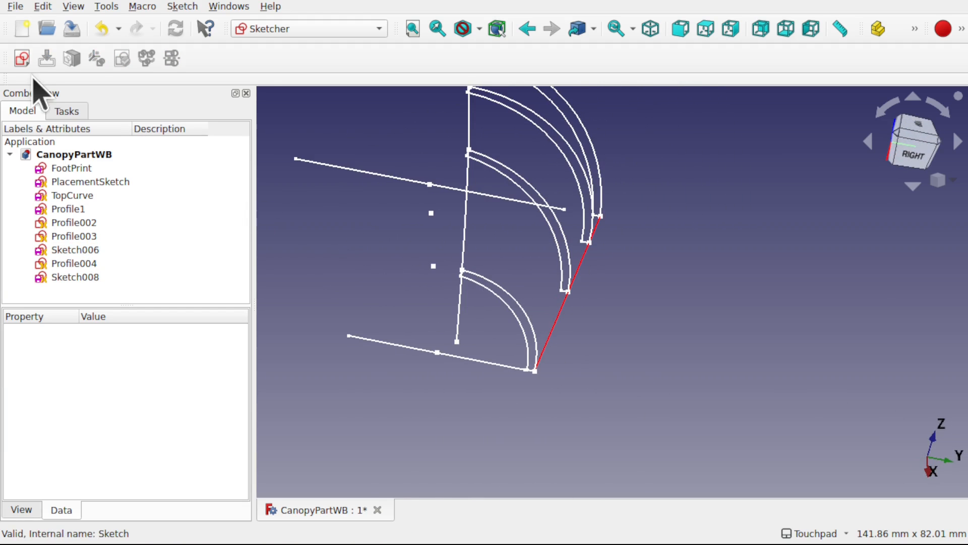
# Create Sketch009 on the YZ plane with a rectangle spanning the canopy profiles.
pyautogui.click(21, 58)
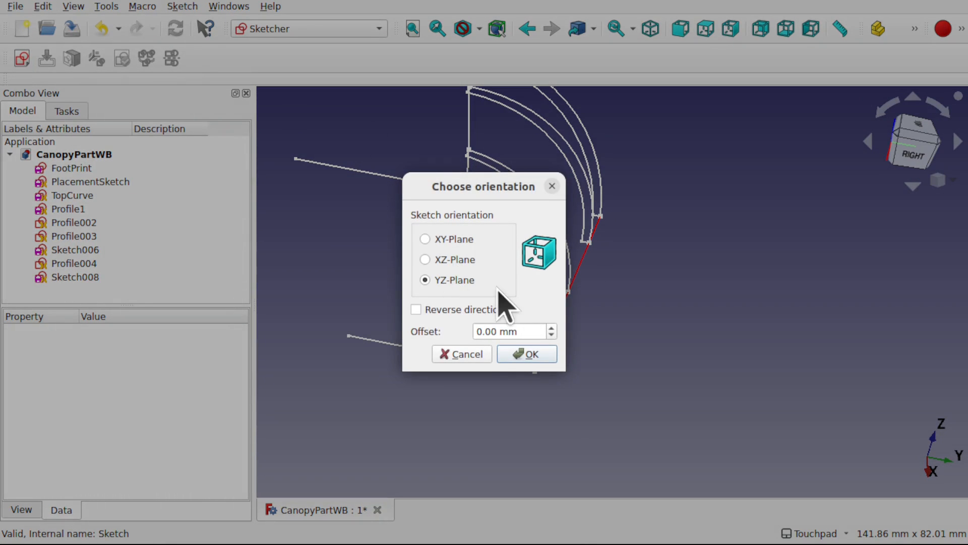
pyautogui.click(525, 356)
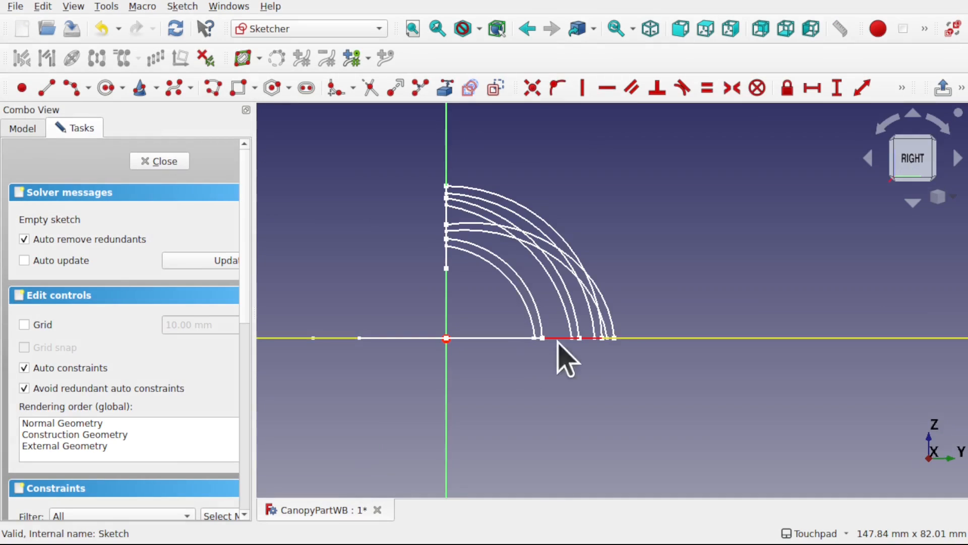
pyautogui.moveTo(557, 357)
pyautogui.keyDown('alt'); pyautogui.mouseDown()
pyautogui.moveTo(442, 379)
pyautogui.moveTo(562, 383)
pyautogui.moveTo(542, 376)
pyautogui.mouseUp(); pyautogui.keyUp('alt')
pyautogui.click(241, 92)
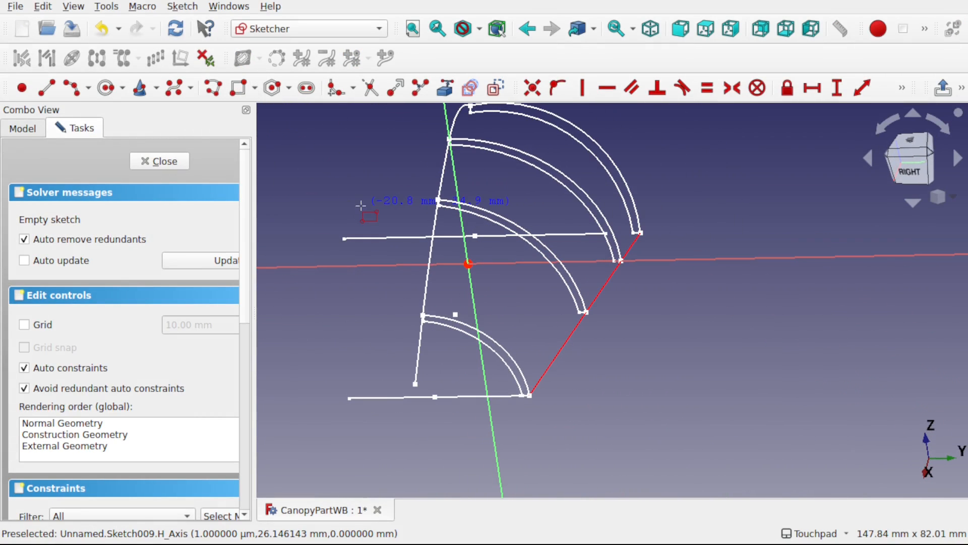
pyautogui.click(361, 206)
pyautogui.click(563, 382)
pyautogui.keyDown('alt'); pyautogui.moveTo(562, 382); pyautogui.dragTo(560, 361); pyautogui.keyUp('alt')
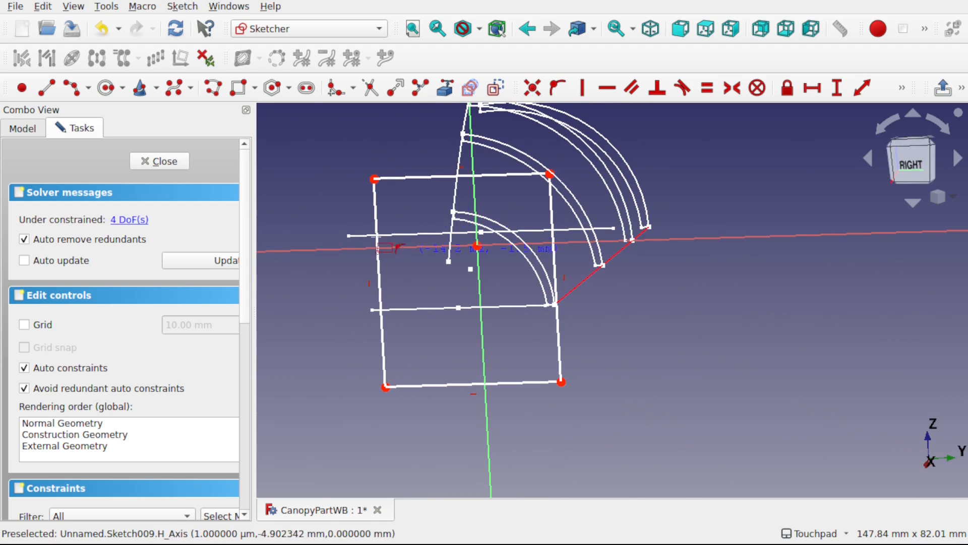
pyautogui.click(162, 157)
pyautogui.keyDown('alt'); pyautogui.moveTo(535, 263); pyautogui.dragTo(461, 256); pyautogui.keyUp('alt')
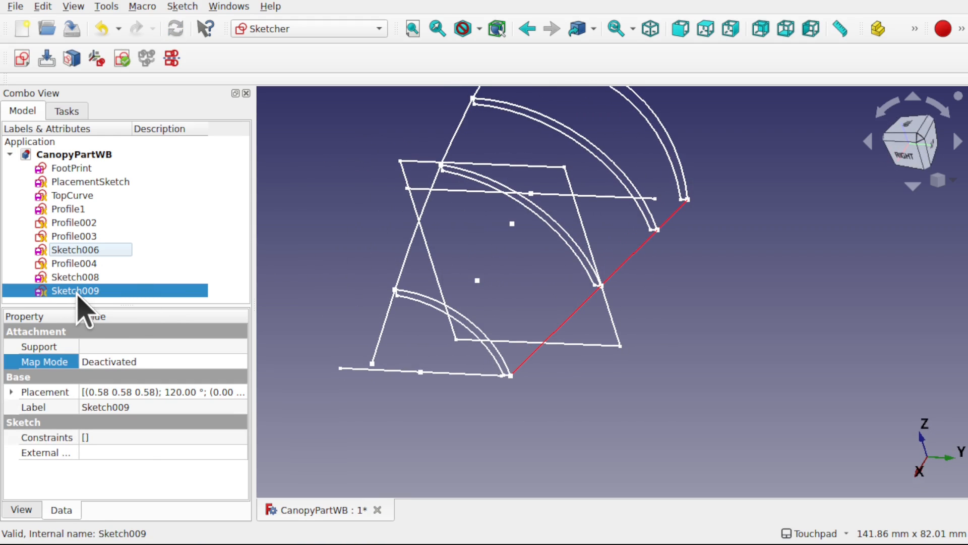
# Rename Sketch009 to Profile5 and bring up its Map Mode attachment editor.
pyautogui.rightClick(77, 292)
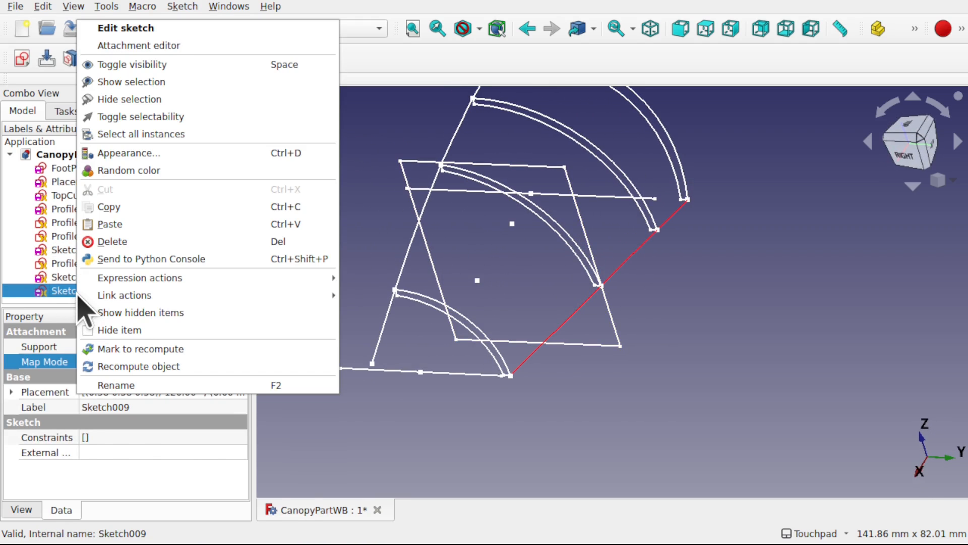
pyautogui.click(138, 387)
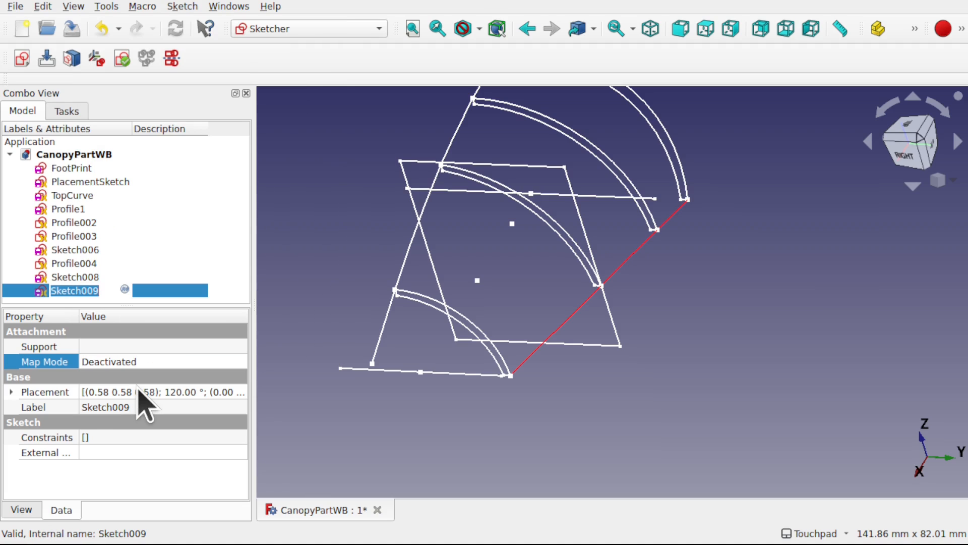
pyautogui.write('Profile')
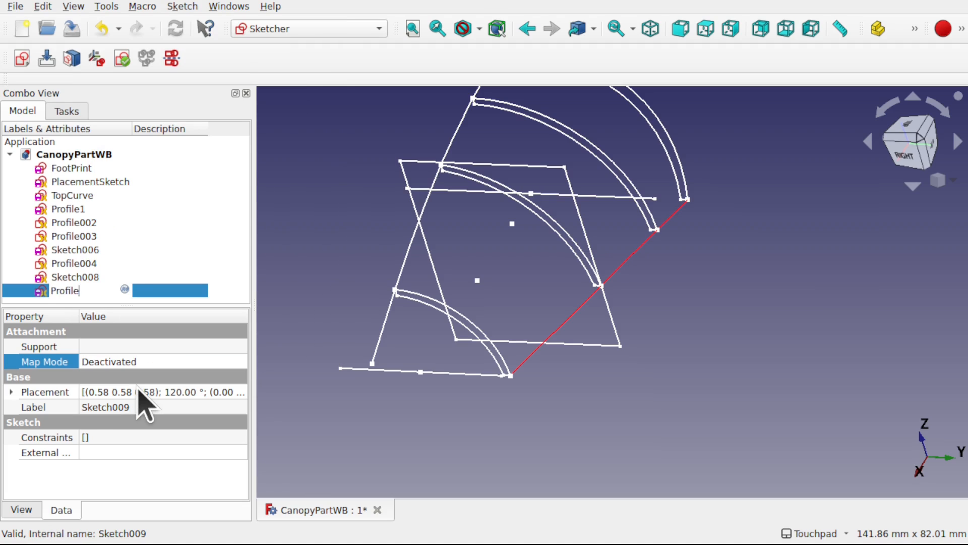
pyautogui.write('5')
pyautogui.press('Return')
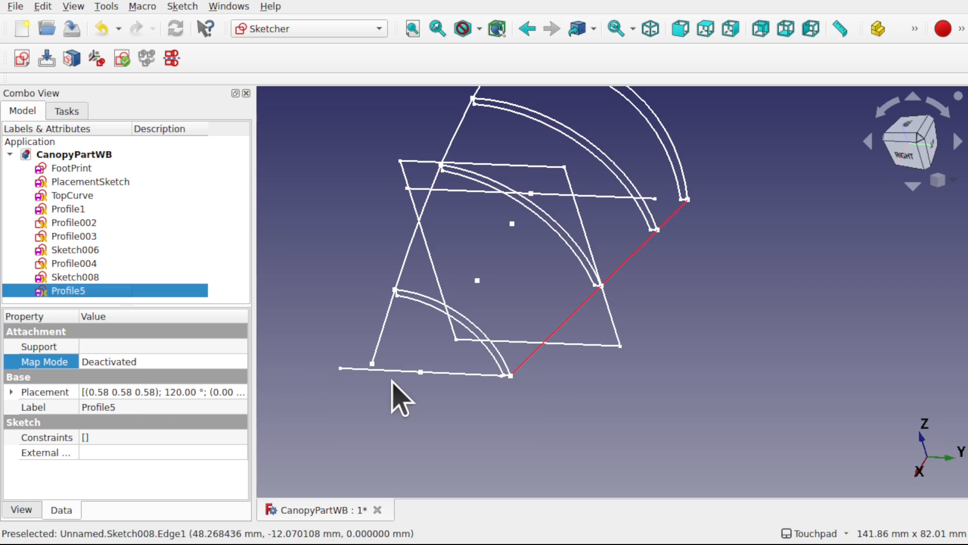
pyautogui.click(238, 362)
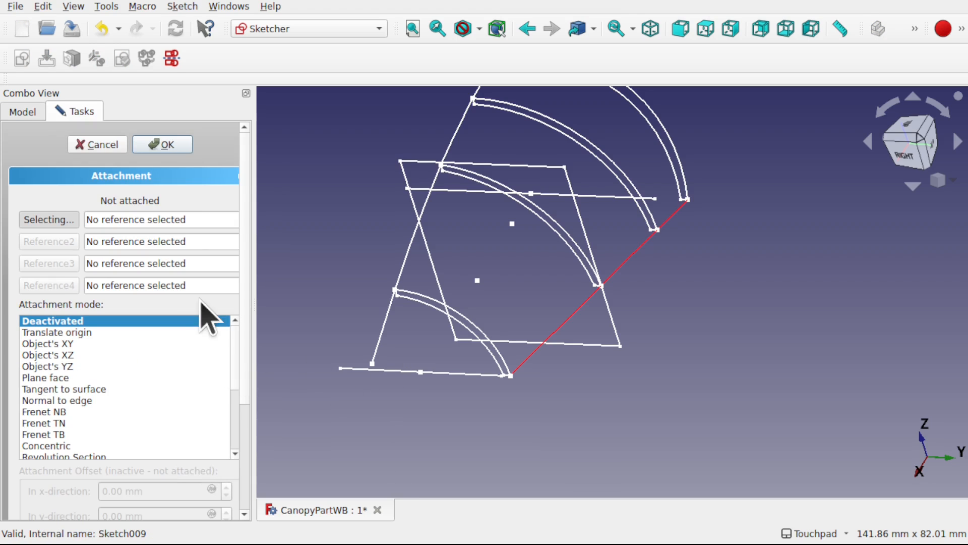
# Attach Profile5 as a three-points plane through Sketch008's Edge1 and Sketch002's Vertex5.
pyautogui.click(474, 373)
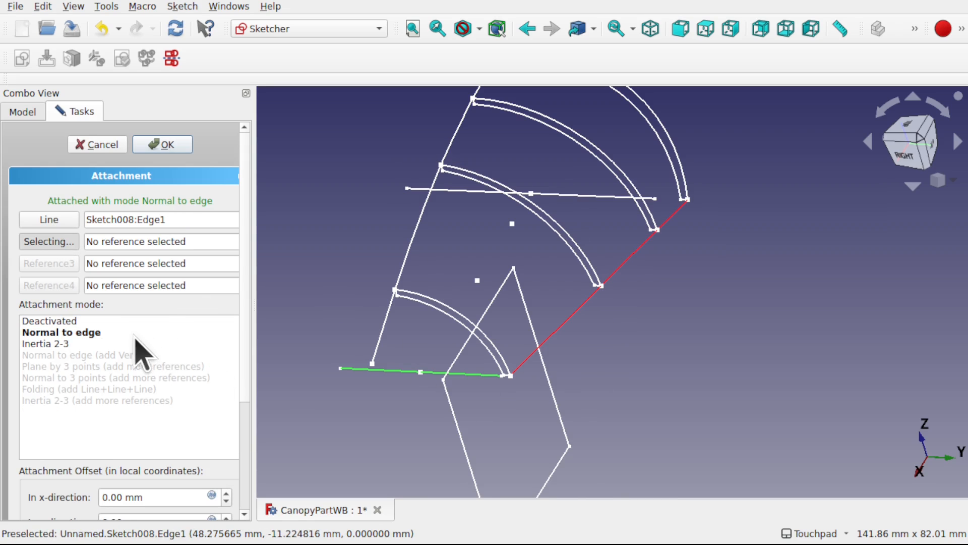
pyautogui.click(62, 346)
pyautogui.moveTo(502, 319)
pyautogui.keyDown('alt'); pyautogui.mouseDown()
pyautogui.moveTo(477, 337)
pyautogui.moveTo(418, 277)
pyautogui.moveTo(404, 311)
pyautogui.moveTo(307, 319)
pyautogui.moveTo(449, 326)
pyautogui.moveTo(573, 309)
pyautogui.moveTo(433, 329)
pyautogui.moveTo(519, 324)
pyautogui.moveTo(492, 353)
pyautogui.mouseUp(); pyautogui.keyUp('alt')
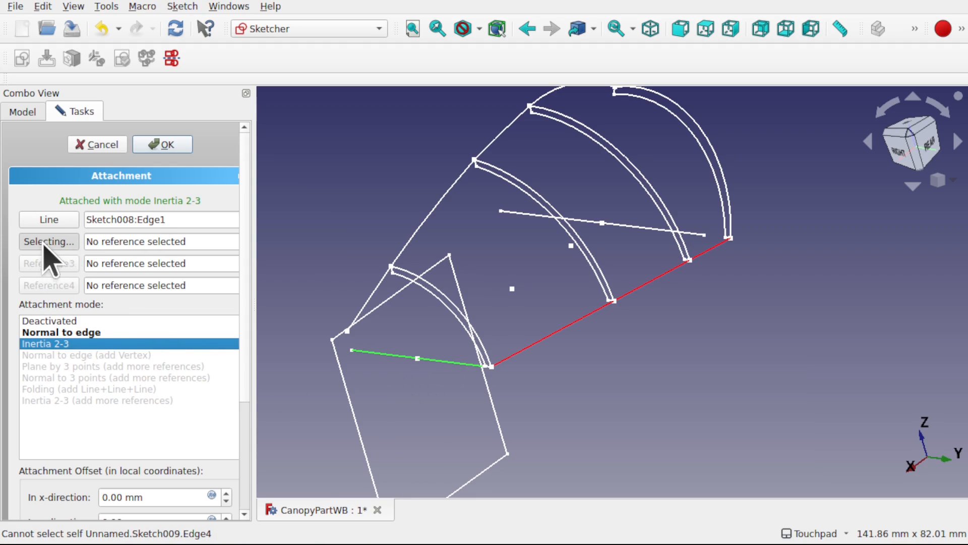
pyautogui.click(347, 332)
pyautogui.moveTo(411, 368)
pyautogui.keyDown('alt'); pyautogui.mouseDown()
pyautogui.moveTo(318, 338)
pyautogui.moveTo(135, 375)
pyautogui.mouseUp(); pyautogui.keyUp('alt')
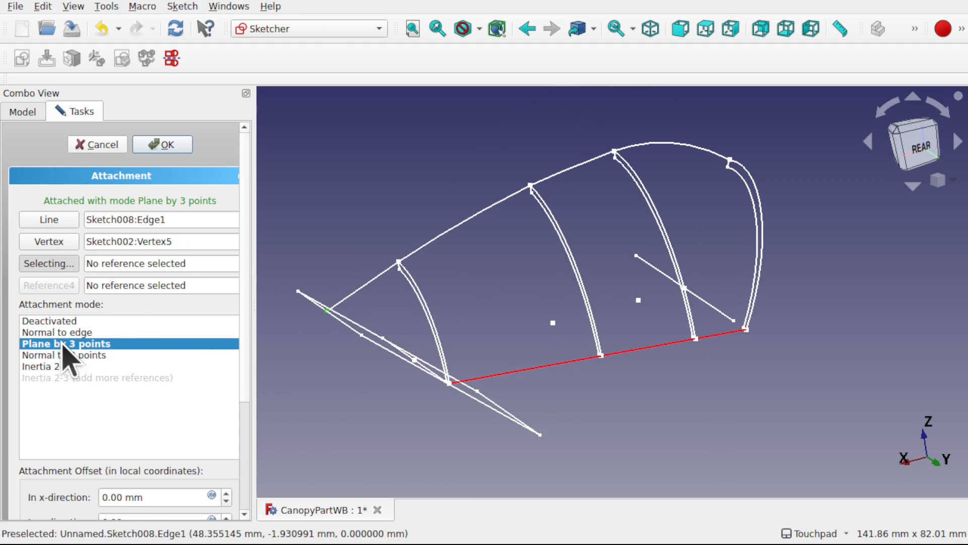
pyautogui.click(171, 150)
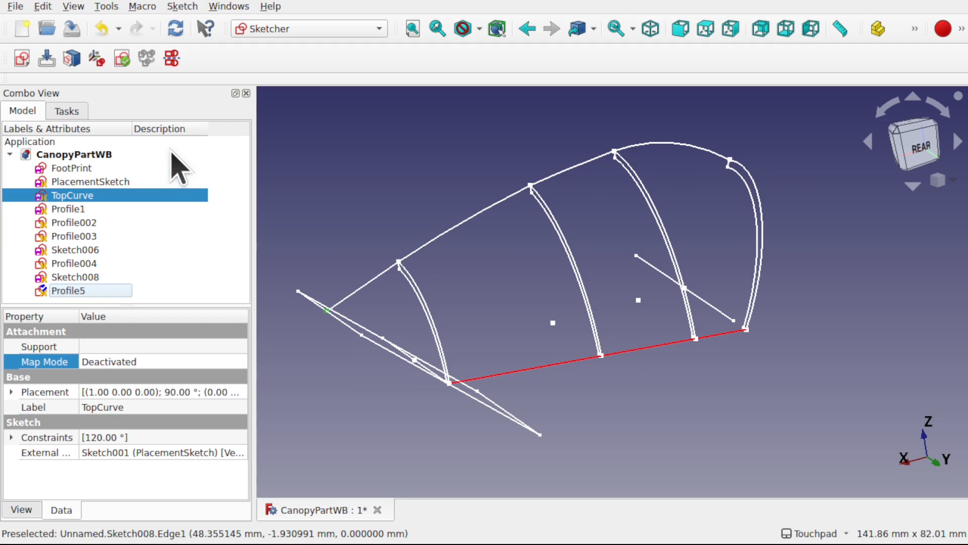
pyautogui.click(83, 291)
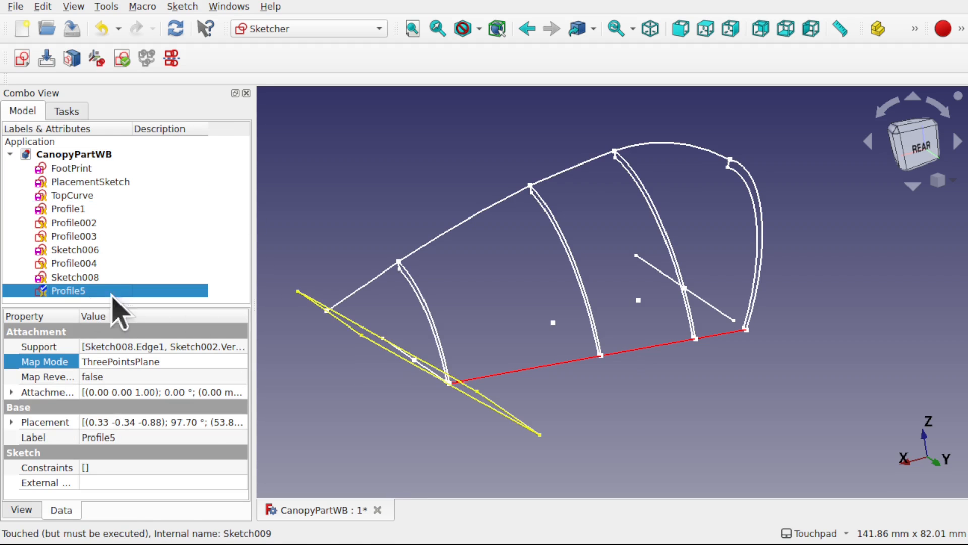
pyautogui.moveTo(511, 353)
pyautogui.keyDown('shift'); pyautogui.mouseDown()
pyautogui.moveTo(676, 292)
pyautogui.moveTo(523, 341)
pyautogui.moveTo(527, 348)
pyautogui.mouseUp(); pyautogui.keyUp('shift')
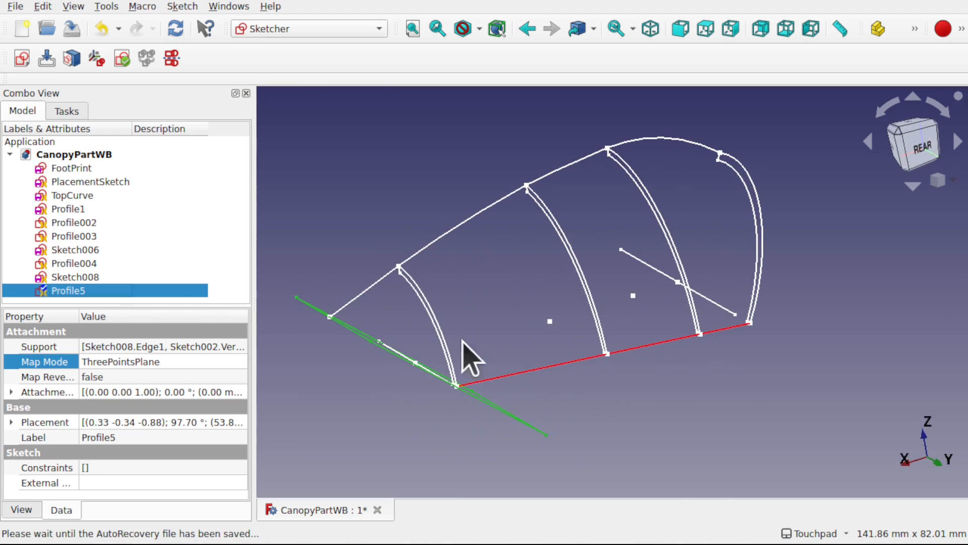
# Edit Profile5 with View section on and delete its rectangle.
pyautogui.doubleClick(100, 290)
pyautogui.moveTo(687, 309)
pyautogui.keyDown('shift'); pyautogui.mouseDown()
pyautogui.moveTo(676, 346)
pyautogui.moveTo(658, 311)
pyautogui.moveTo(612, 303)
pyautogui.moveTo(652, 316)
pyautogui.mouseUp(); pyautogui.keyUp('shift')
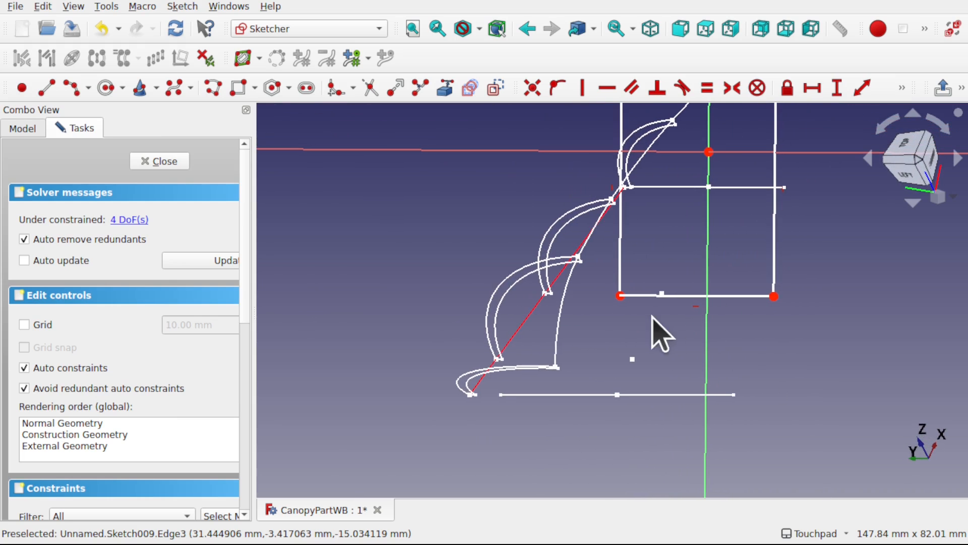
pyautogui.click(182, 6)
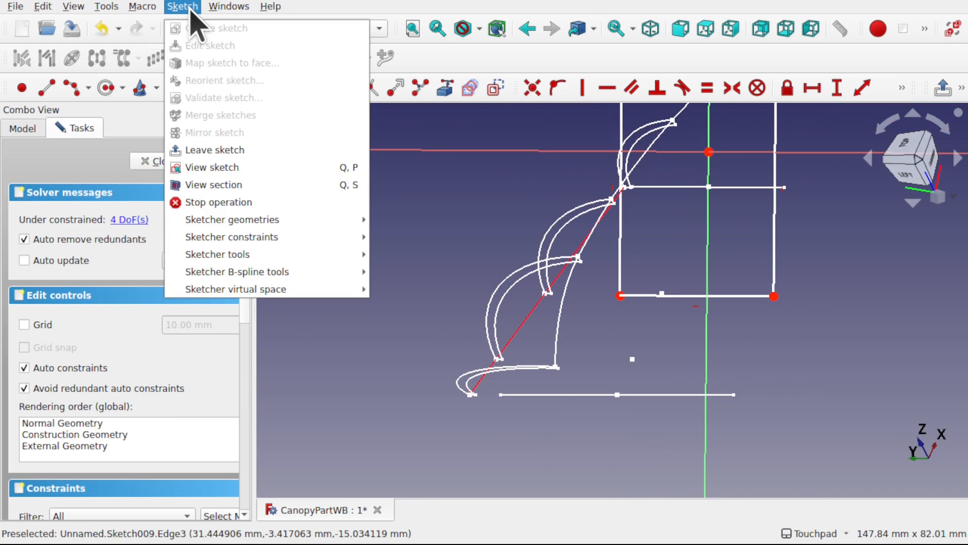
pyautogui.click(230, 189)
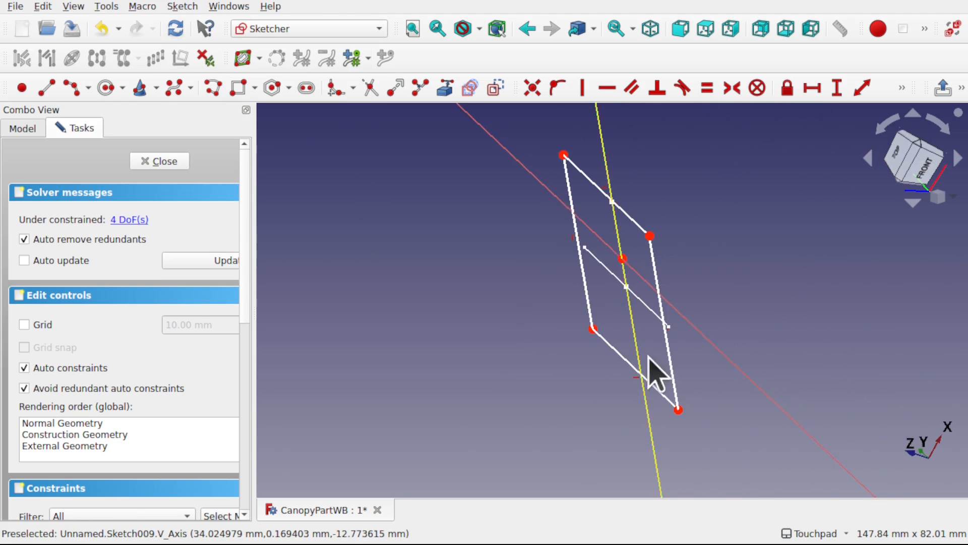
pyautogui.moveTo(650, 356)
pyautogui.mouseDown(button='middle')
pyautogui.moveTo(741, 319)
pyautogui.moveTo(708, 332)
pyautogui.mouseUp(button='middle')
pyautogui.scroll(3, 566, 298)
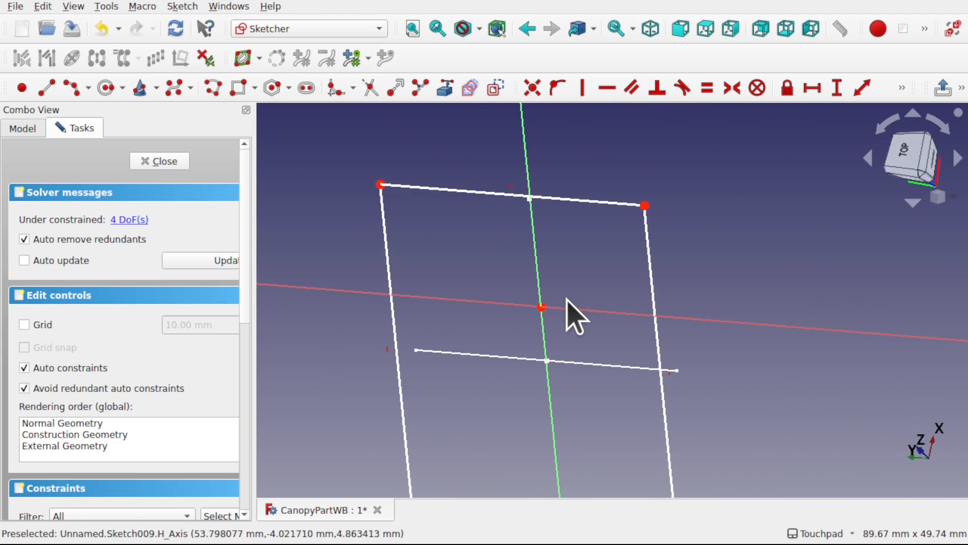
pyautogui.moveTo(567, 298); pyautogui.dragTo(519, 221, button='middle')
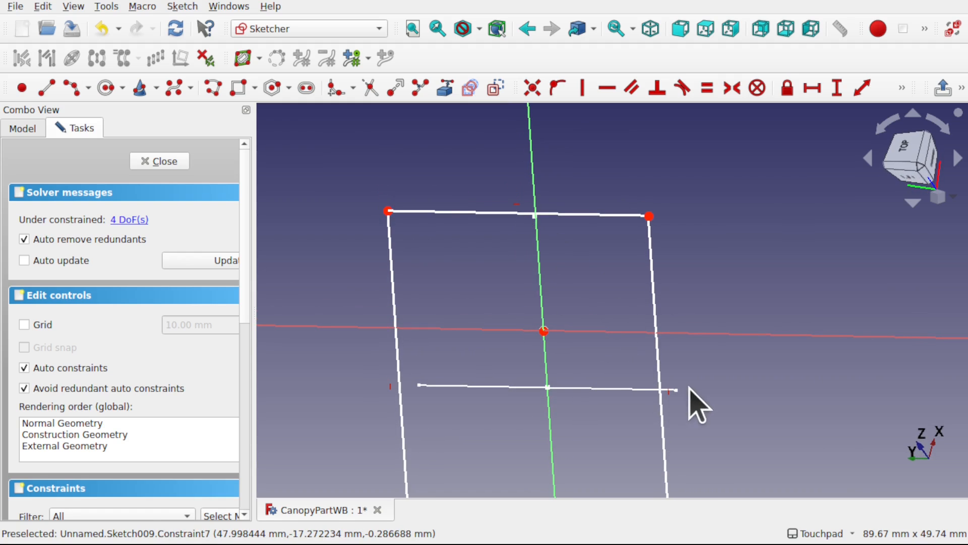
pyautogui.moveTo(691, 391)
pyautogui.mouseDown(button='middle')
pyautogui.moveTo(625, 385)
pyautogui.moveTo(662, 382)
pyautogui.mouseUp(button='middle')
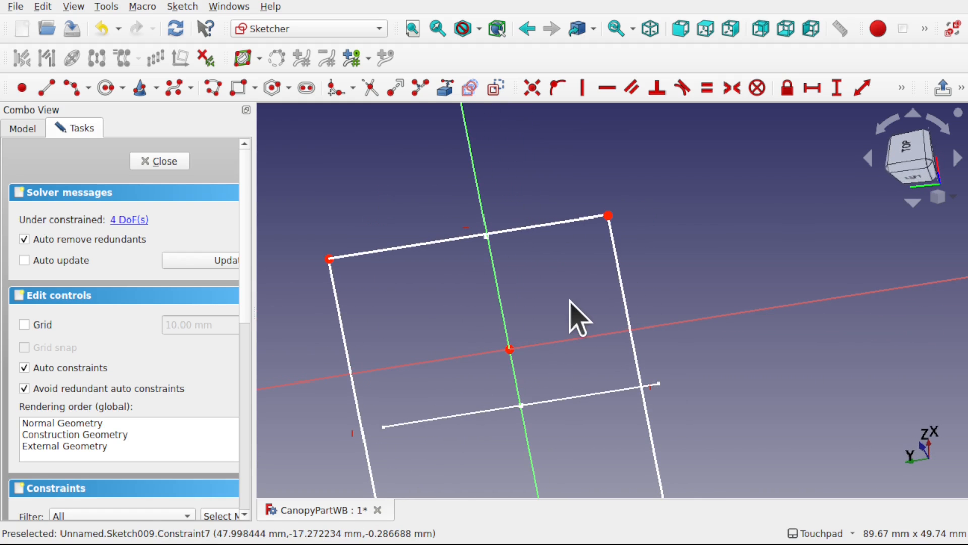
pyautogui.scroll(-5, 606, 323)
pyautogui.moveTo(450, 259)
pyautogui.mouseDown()
pyautogui.moveTo(599, 443)
pyautogui.moveTo(666, 468)
pyautogui.mouseUp()
pyautogui.press('Delete')
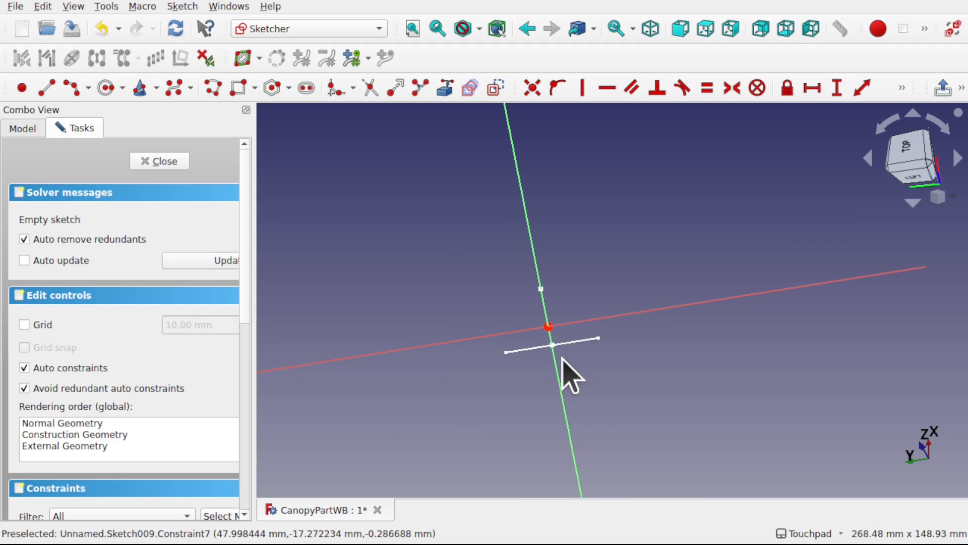
# Add the TopCurve's Vertex5 as external geometry and close the sketch.
pyautogui.moveTo(567, 378); pyautogui.dragTo(568, 372, button='middle')
pyautogui.scroll(5, 556, 305)
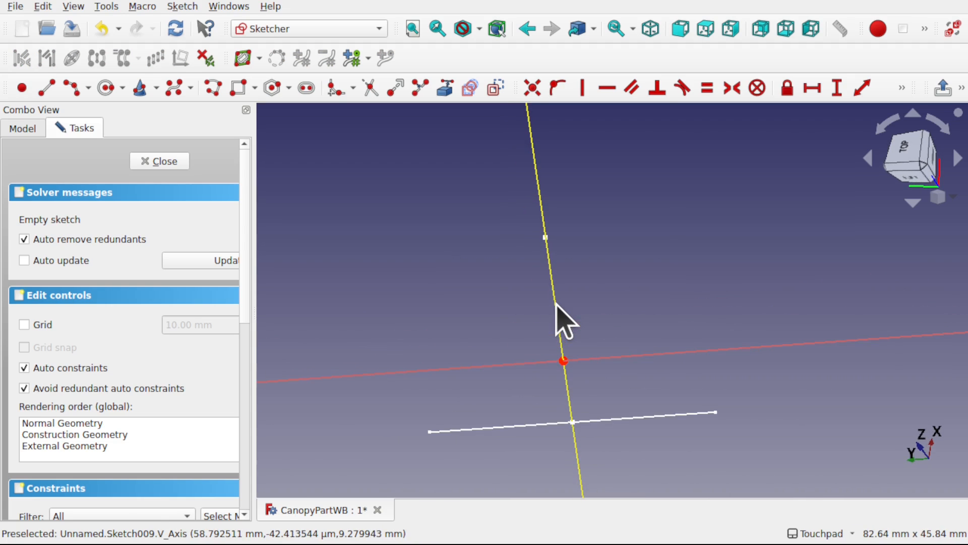
pyautogui.click(445, 87)
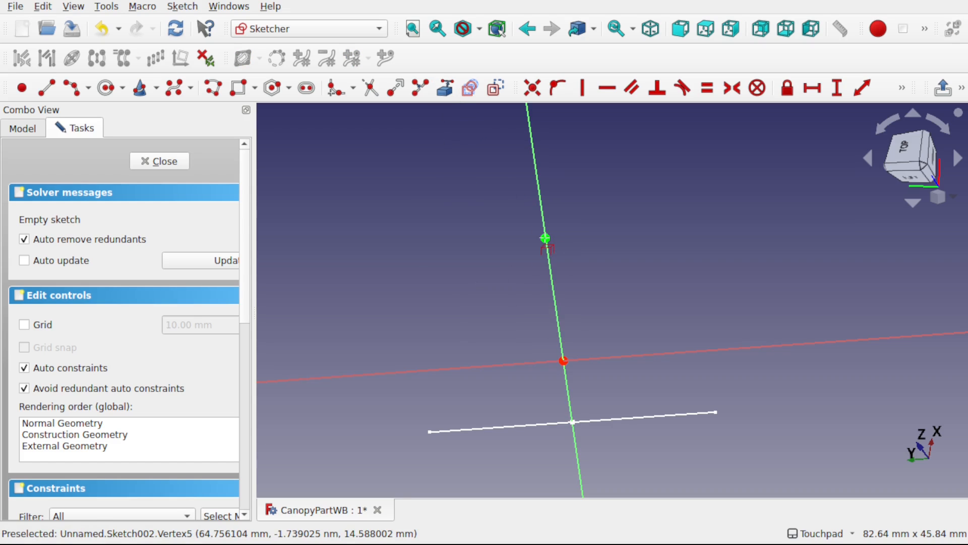
pyautogui.scroll(-3, 600, 322)
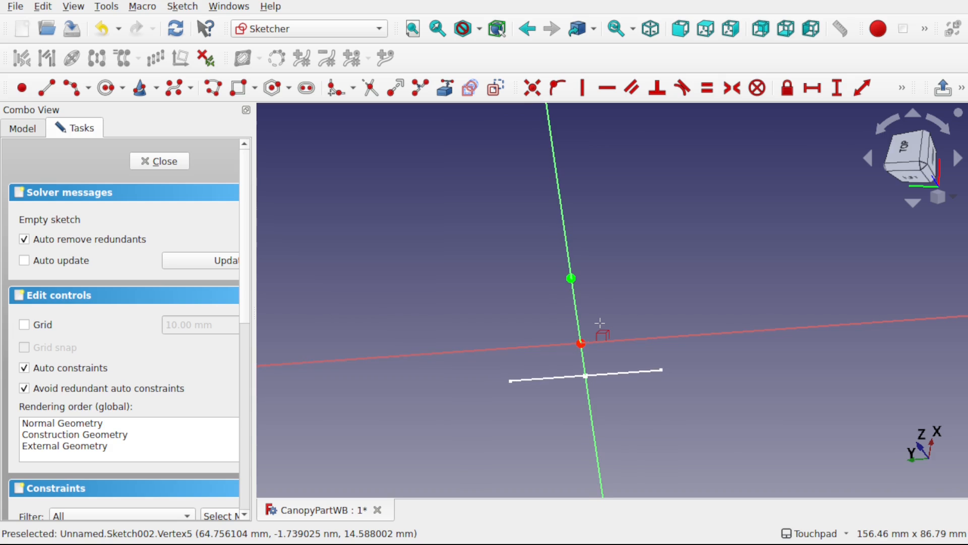
pyautogui.click(166, 161)
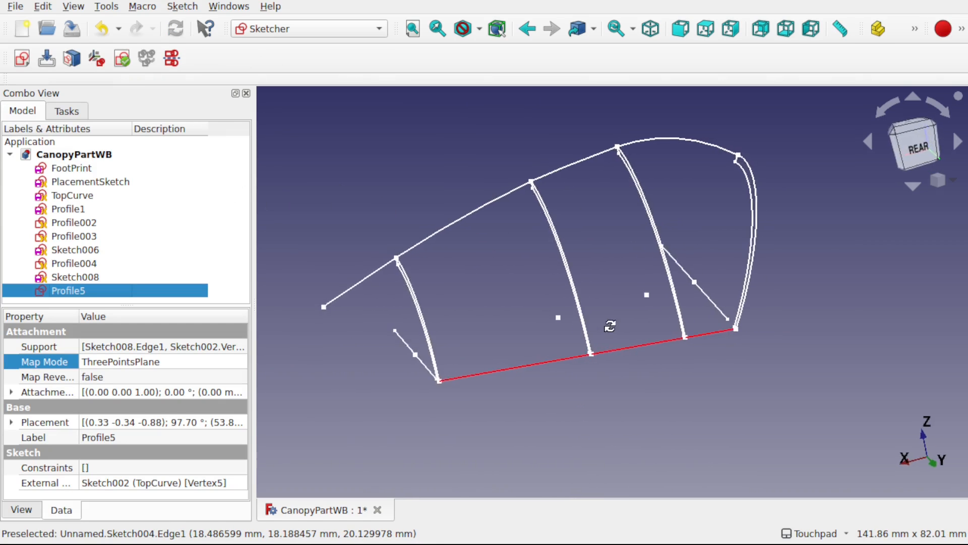
# Reopen Profile5 and turn View section off to reveal the other profiles.
pyautogui.doubleClick(179, 292)
pyautogui.keyDown('shift'); pyautogui.moveTo(700, 188); pyautogui.dragTo(630, 438); pyautogui.keyUp('shift')
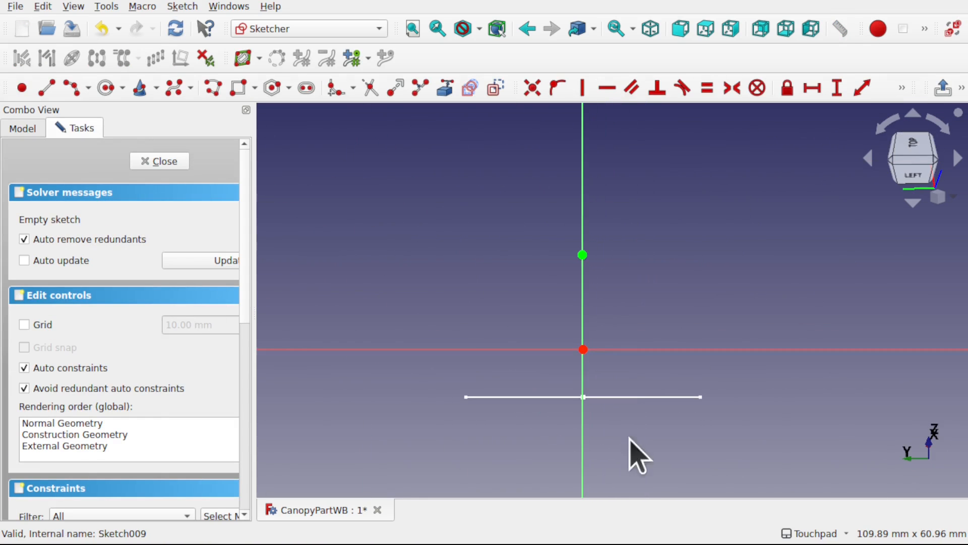
pyautogui.scroll(-4, 646, 346)
pyautogui.keyDown('alt'); pyautogui.moveTo(646, 346); pyautogui.dragTo(522, 318); pyautogui.keyUp('alt')
pyautogui.click(182, 8)
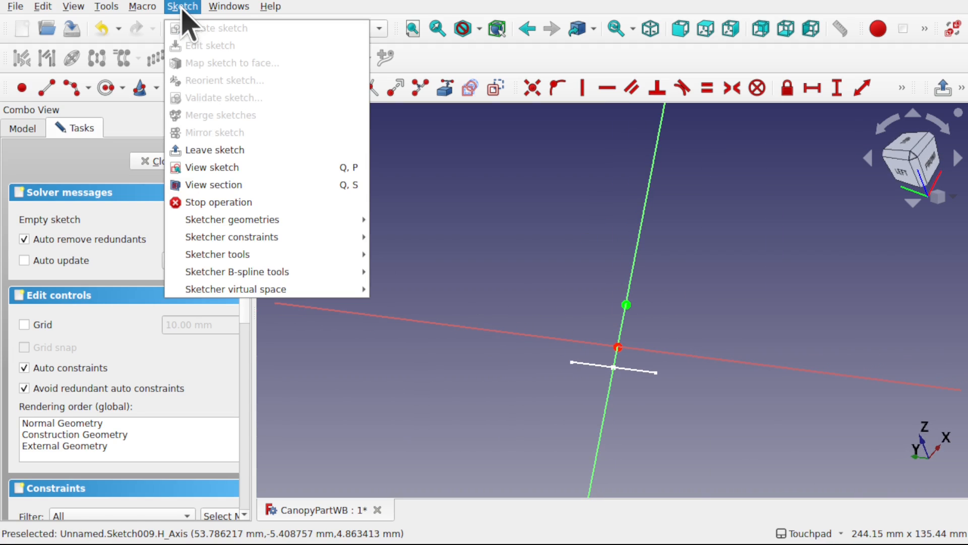
pyautogui.click(209, 186)
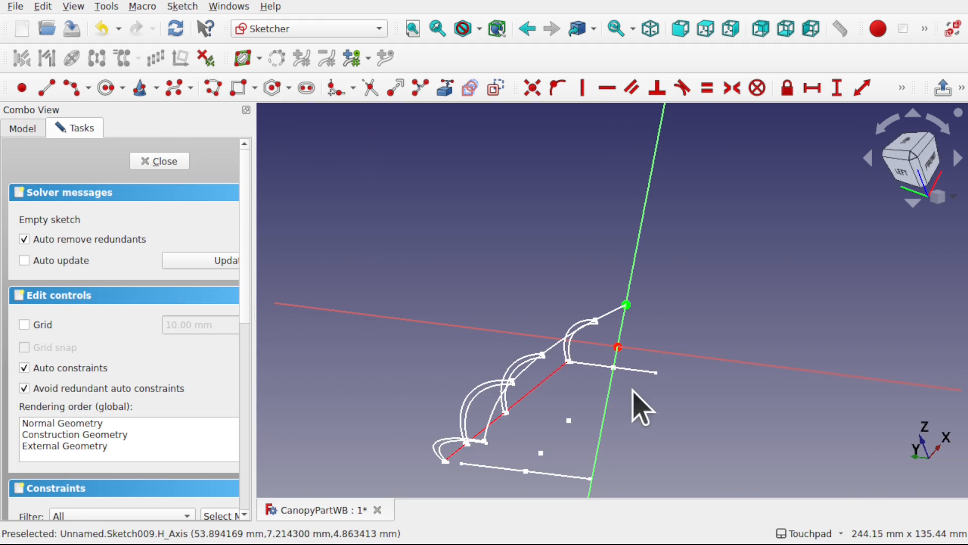
# Link the neighbouring profile's outer arc edge as external geometry.
pyautogui.moveTo(633, 389)
pyautogui.keyDown('alt'); pyautogui.mouseDown()
pyautogui.moveTo(628, 353)
pyautogui.moveTo(689, 393)
pyautogui.moveTo(689, 419)
pyautogui.mouseUp(); pyautogui.keyUp('alt')
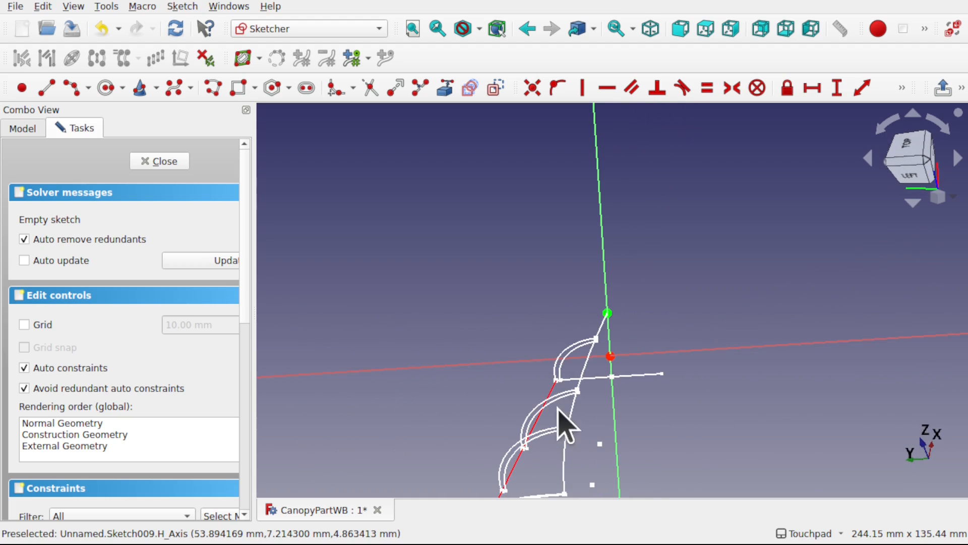
pyautogui.scroll(6, 548, 389)
pyautogui.moveTo(549, 389)
pyautogui.keyDown('alt'); pyautogui.mouseDown()
pyautogui.moveTo(620, 389)
pyautogui.moveTo(604, 385)
pyautogui.mouseUp(); pyautogui.keyUp('alt')
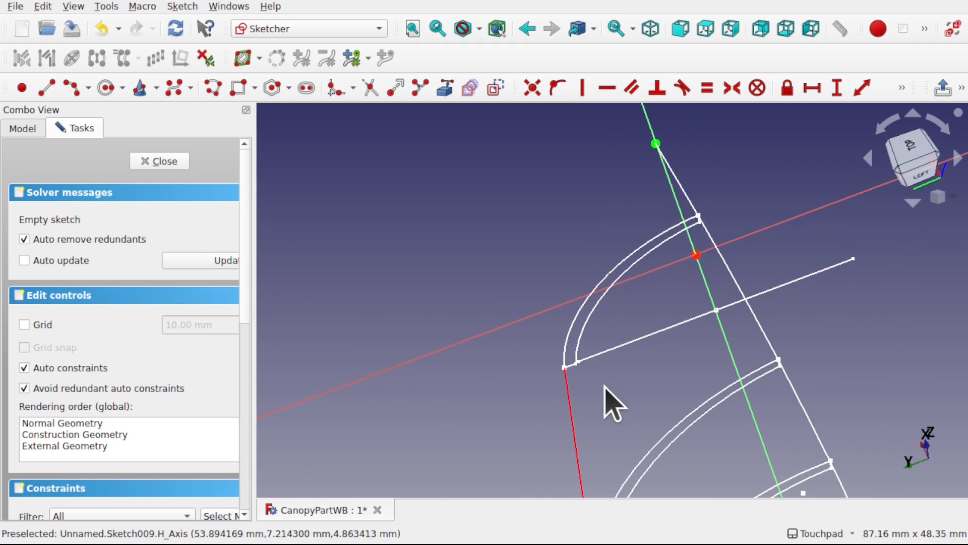
pyautogui.scroll(5, 570, 364)
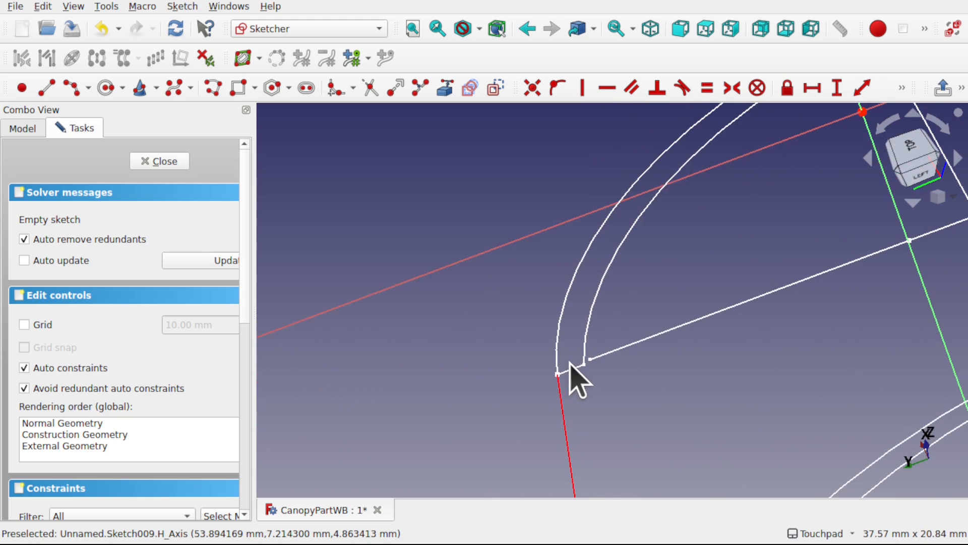
pyautogui.click(445, 88)
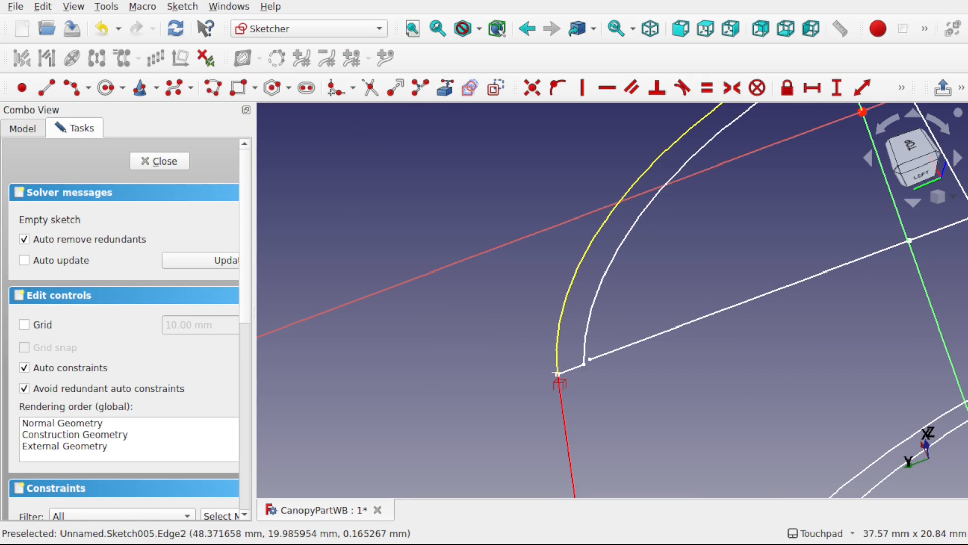
pyautogui.moveTo(556, 375)
pyautogui.keyDown('shift'); pyautogui.mouseDown()
pyautogui.moveTo(568, 383)
pyautogui.moveTo(546, 380)
pyautogui.mouseUp(); pyautogui.keyUp('shift')
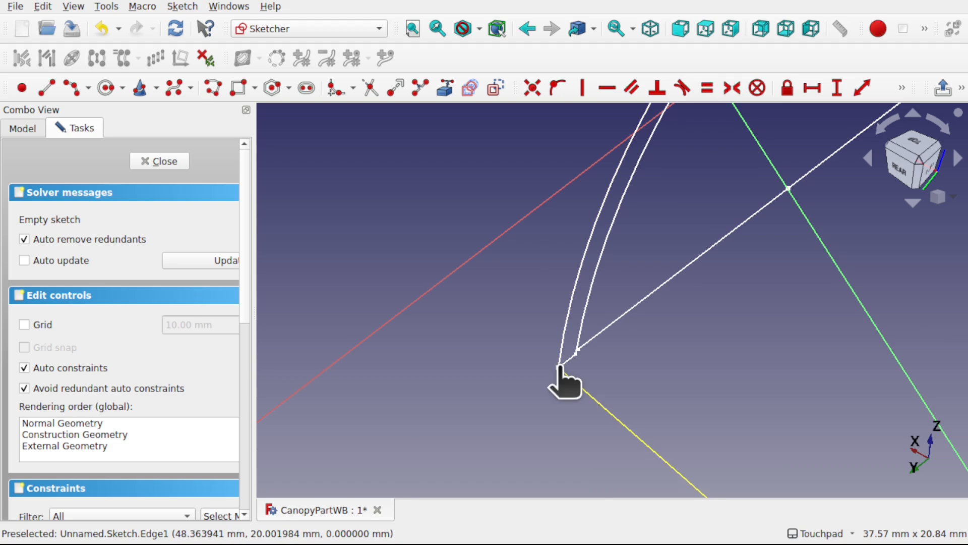
pyautogui.click(560, 369)
pyautogui.moveTo(621, 393)
pyautogui.keyDown('shift'); pyautogui.mouseDown()
pyautogui.moveTo(501, 324)
pyautogui.moveTo(530, 345)
pyautogui.moveTo(519, 385)
pyautogui.moveTo(528, 375)
pyautogui.moveTo(664, 376)
pyautogui.mouseUp(); pyautogui.keyUp('shift')
pyautogui.scroll(-6, 528, 376)
# Turn View section back on to hide the other profiles.
pyautogui.click(188, 9)
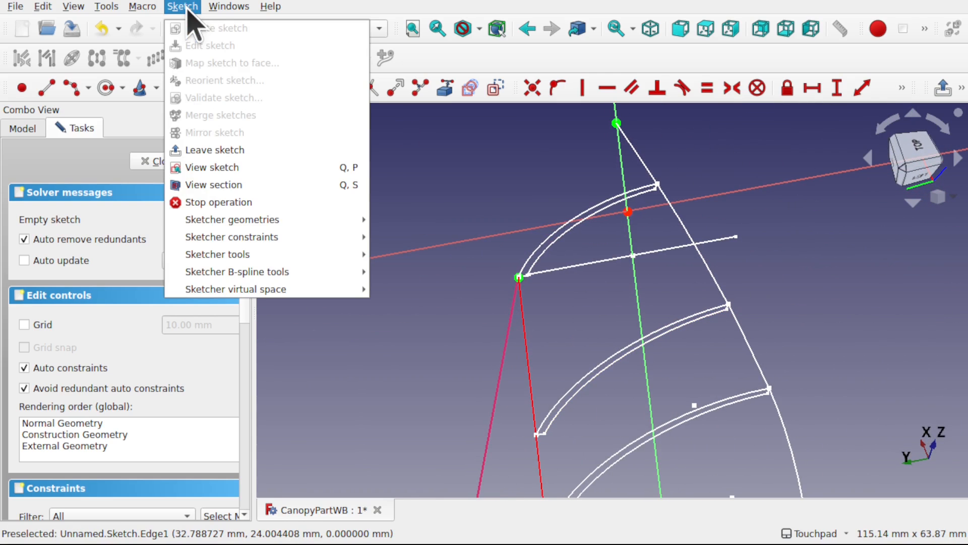
pyautogui.click(253, 184)
pyautogui.moveTo(622, 262)
pyautogui.keyDown('shift'); pyautogui.mouseDown()
pyautogui.moveTo(602, 243)
pyautogui.moveTo(563, 243)
pyautogui.mouseUp(); pyautogui.keyUp('shift')
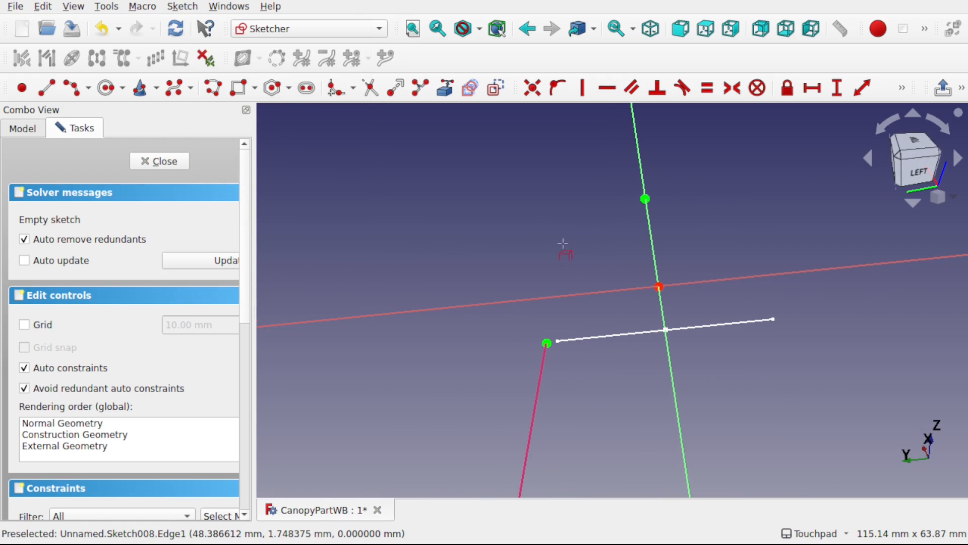
# Draw the outer and inner arcs from the linked edge's end to the vertical axis.
pyautogui.click(547, 343)
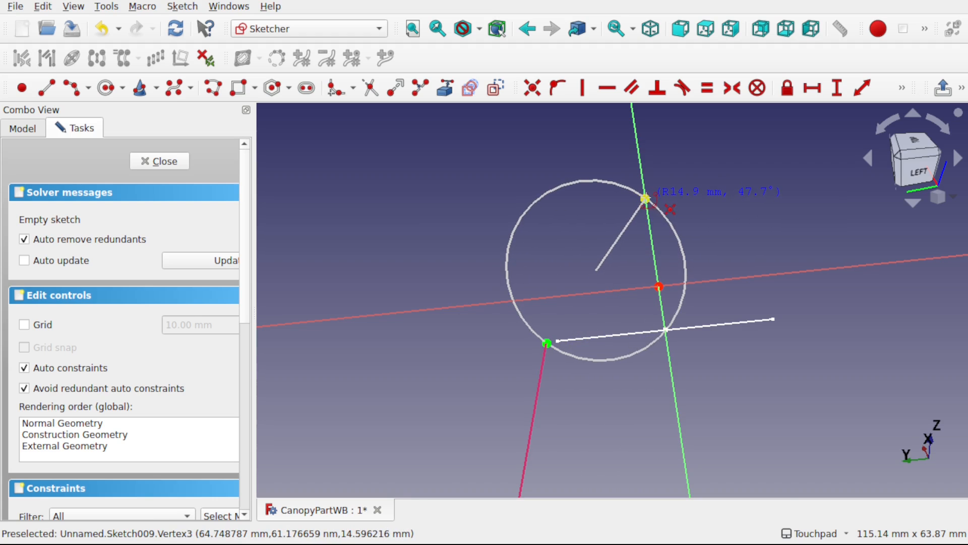
pyautogui.click(645, 198)
pyautogui.click(595, 220)
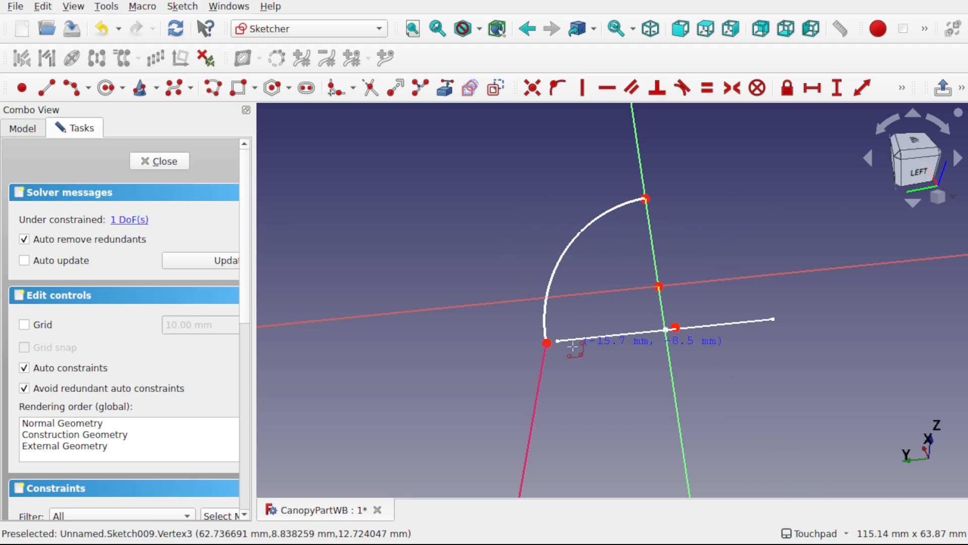
pyautogui.scroll(3, 592, 345)
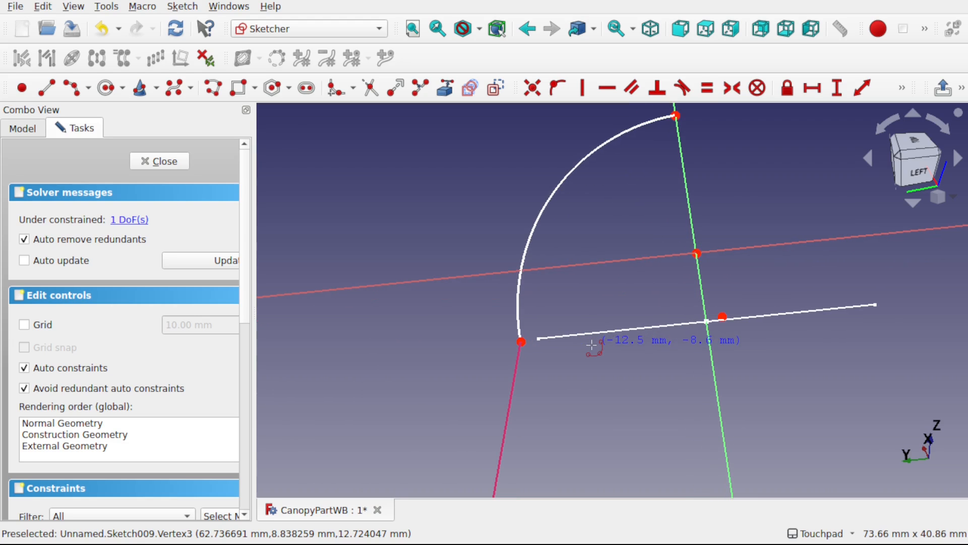
pyautogui.keyDown('shift'); pyautogui.moveTo(590, 275); pyautogui.dragTo(600, 285); pyautogui.keyUp('shift')
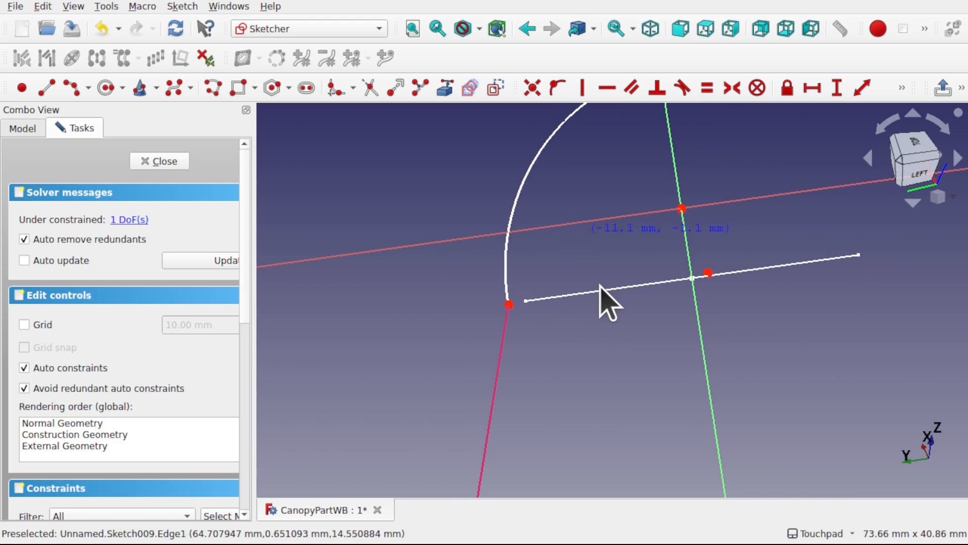
pyautogui.click(526, 300)
pyautogui.moveTo(626, 160); pyautogui.dragTo(600, 290, button='middle')
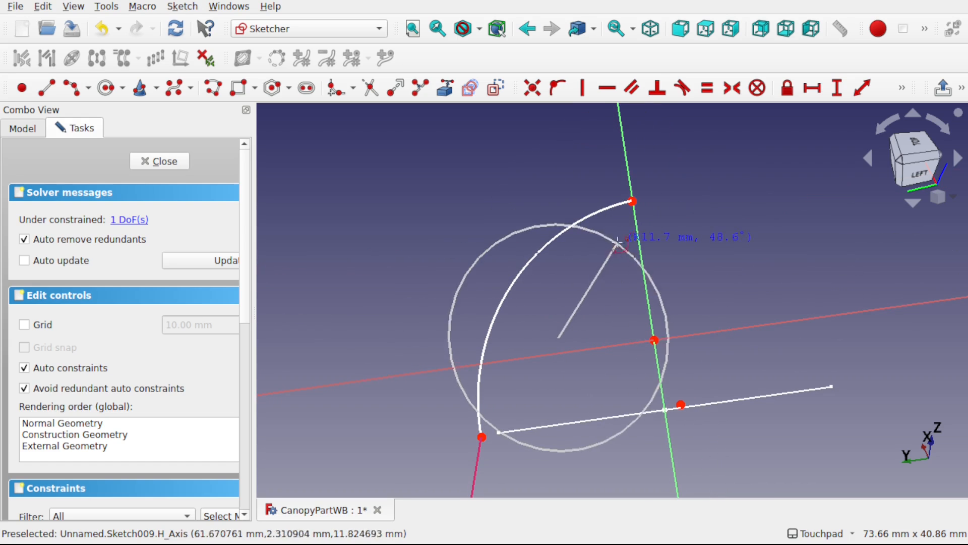
pyautogui.click(636, 217)
pyautogui.click(601, 240)
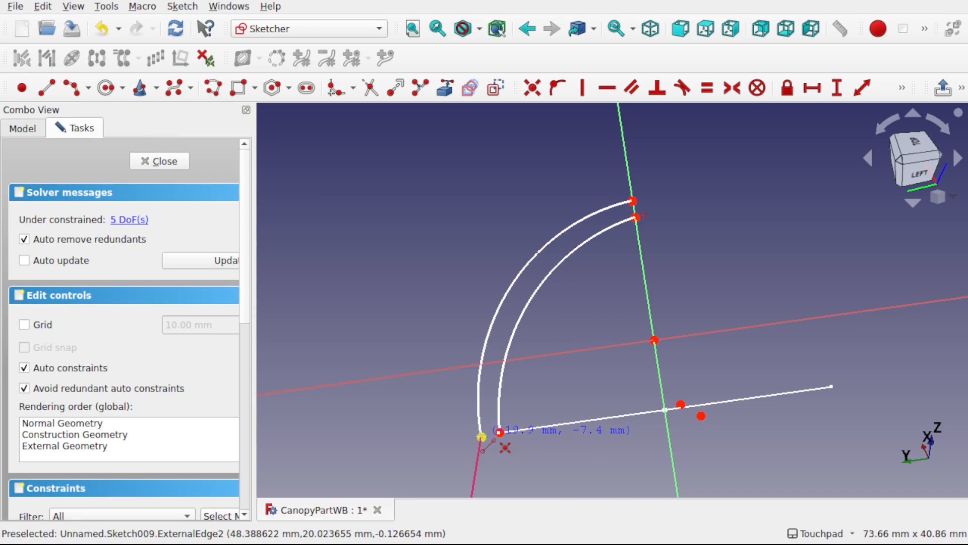
# Close the arcs' bottom ends with a short line and attach the inner arc's top end point-on-object.
pyautogui.click(481, 436)
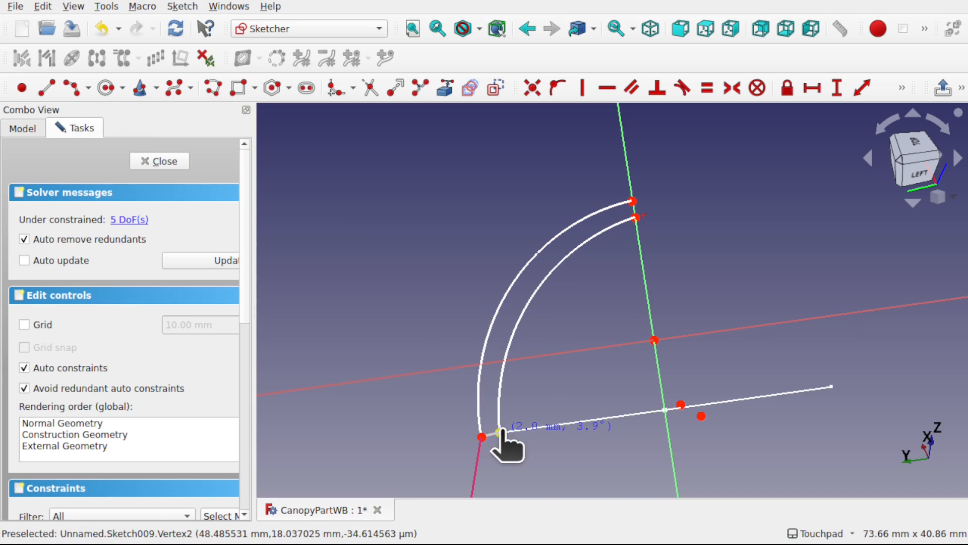
pyautogui.click(500, 432)
pyautogui.click(634, 201)
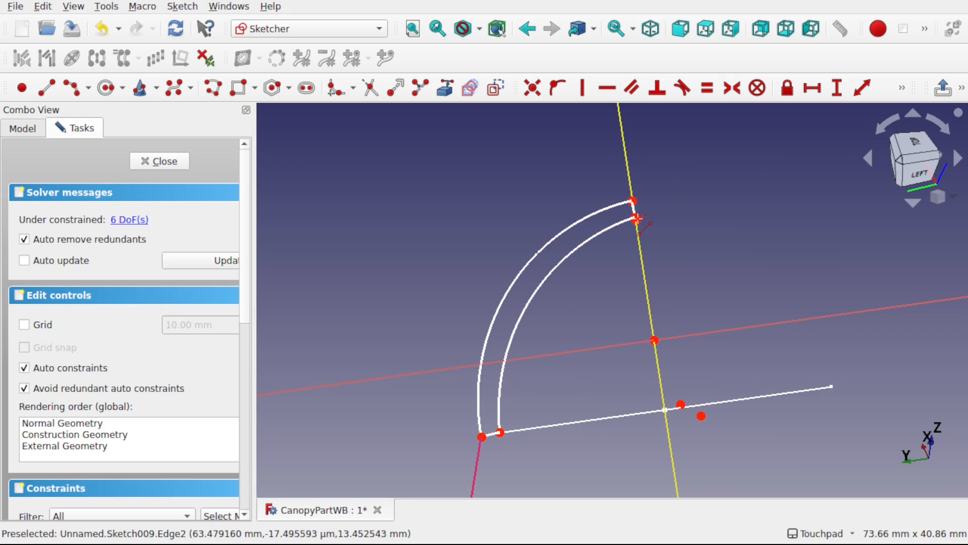
pyautogui.scroll(5, 656, 222)
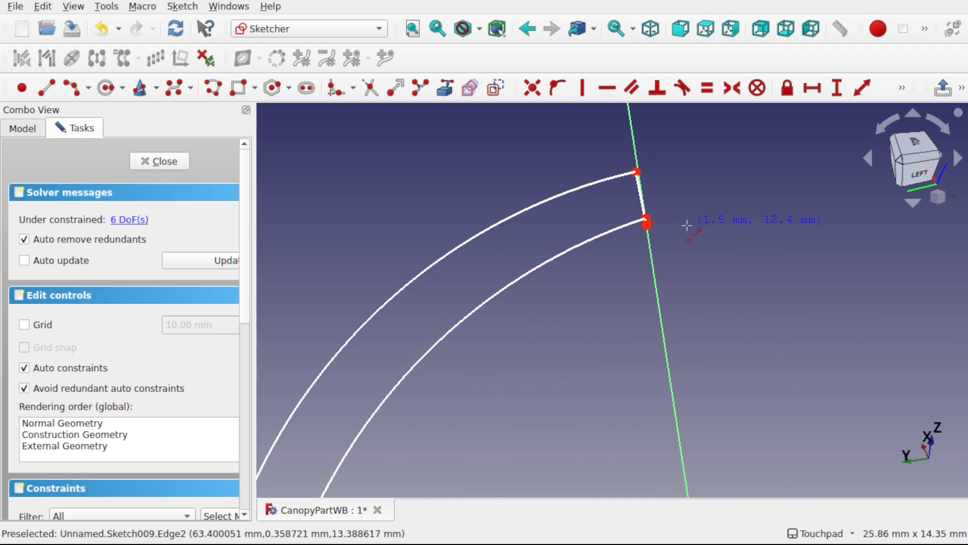
pyautogui.press('Escape')
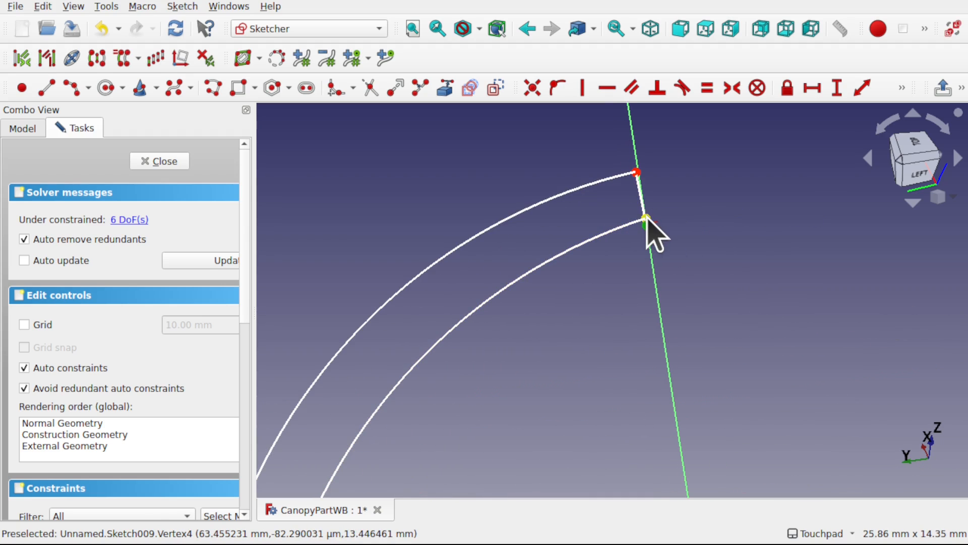
pyautogui.click(531, 86)
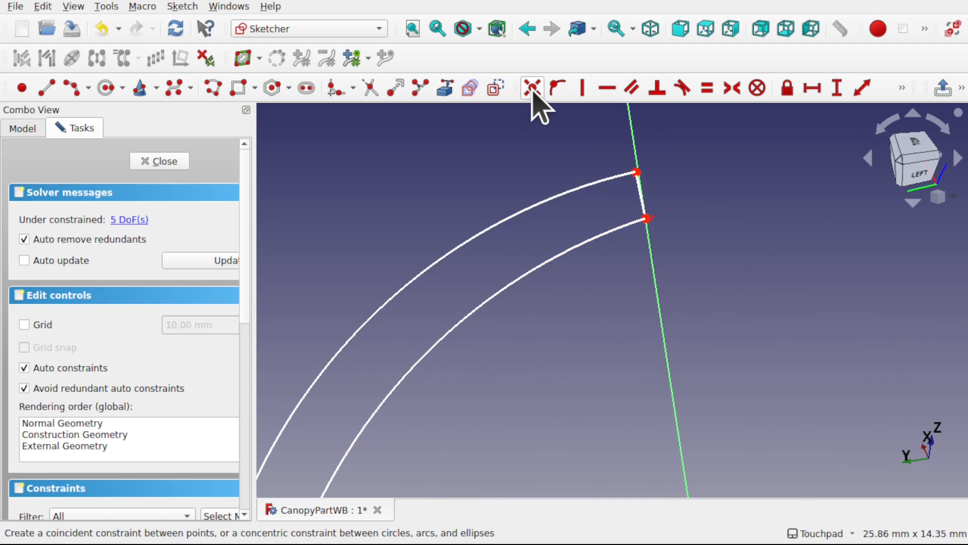
pyautogui.scroll(-3, 650, 222)
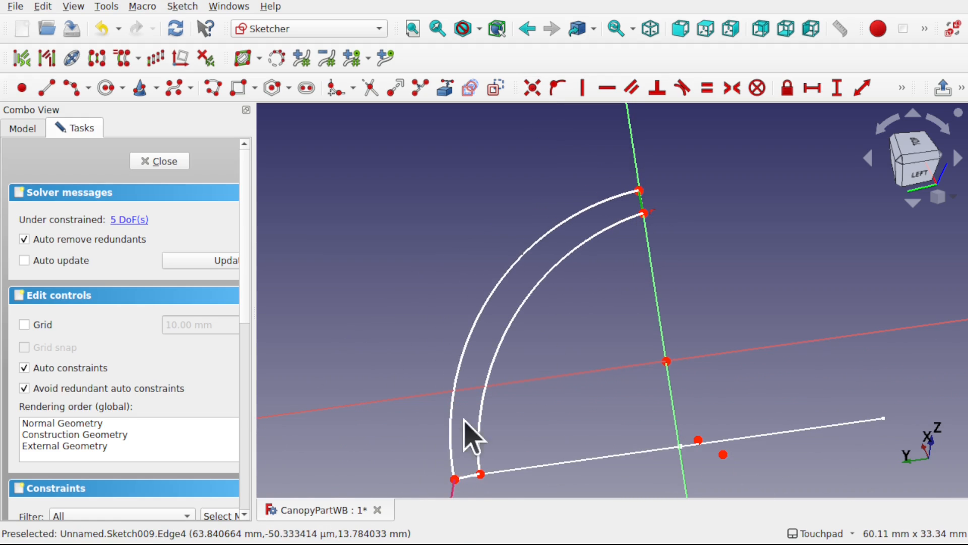
# Make the end segments and the arcs equal, and set the bottom segment's horizontal distance to 1.5 mm.
pyautogui.click(473, 475)
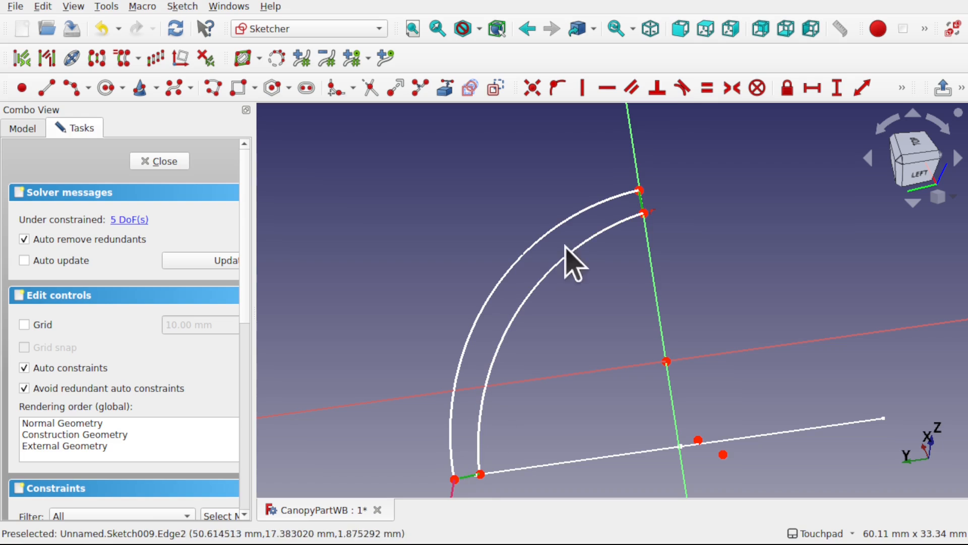
pyautogui.click(708, 88)
pyautogui.click(569, 220)
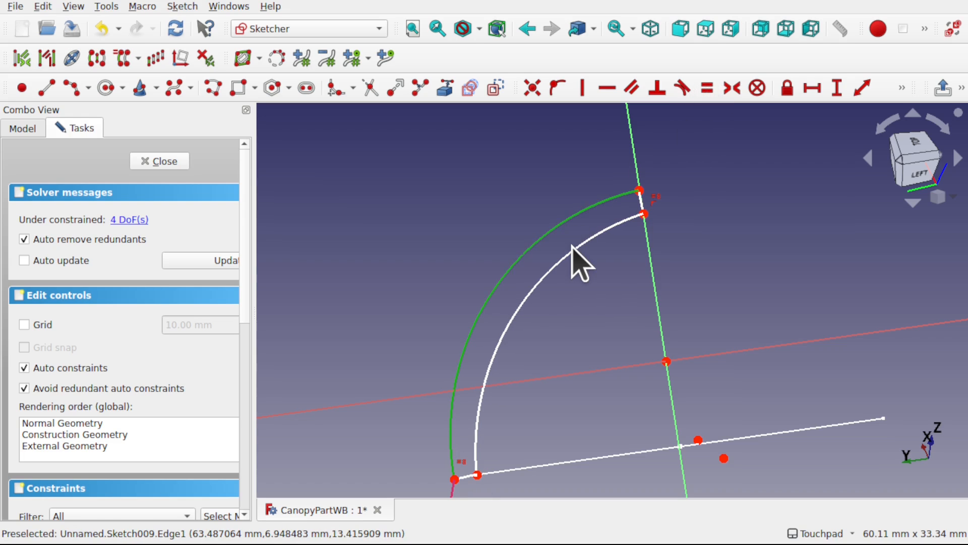
pyautogui.click(572, 250)
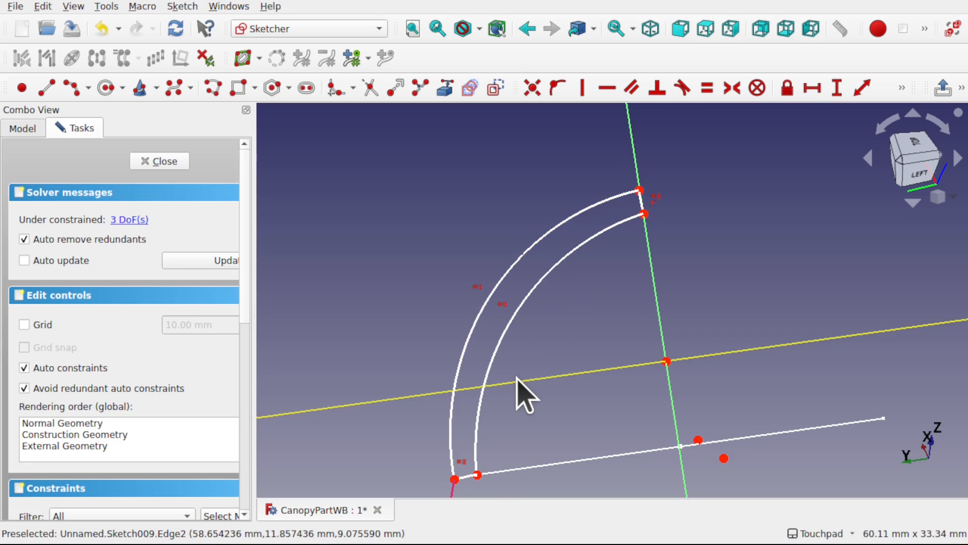
pyautogui.click(466, 477)
pyautogui.click(811, 88)
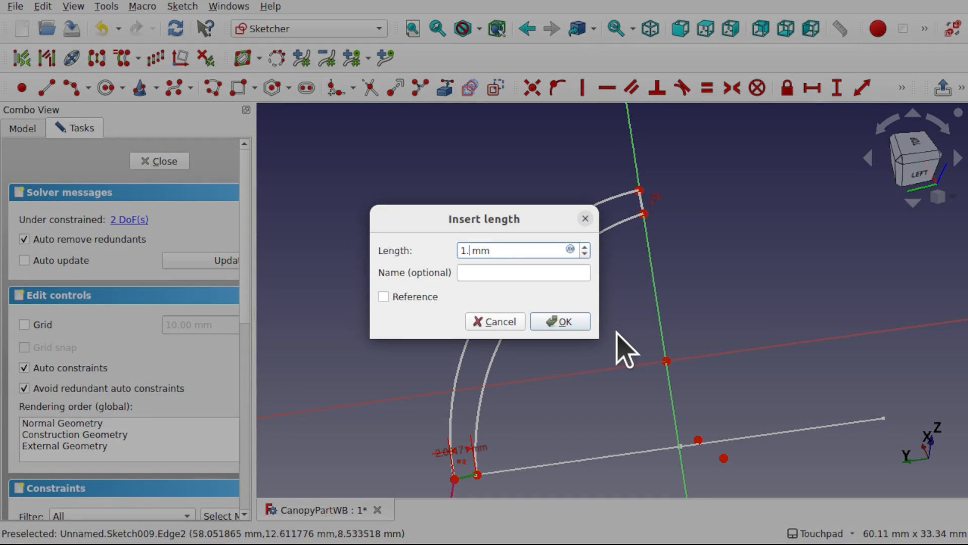
pyautogui.press('Return')
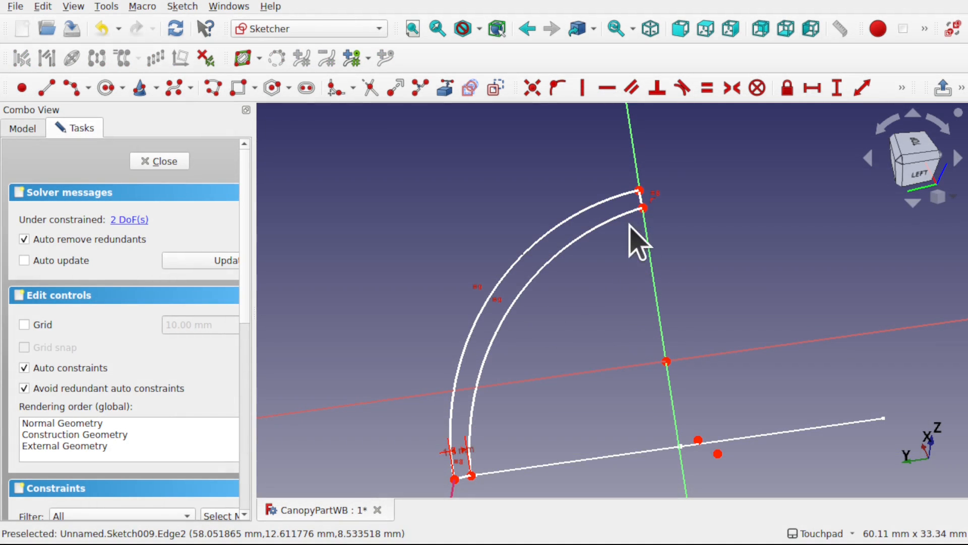
pyautogui.scroll(5, 663, 201)
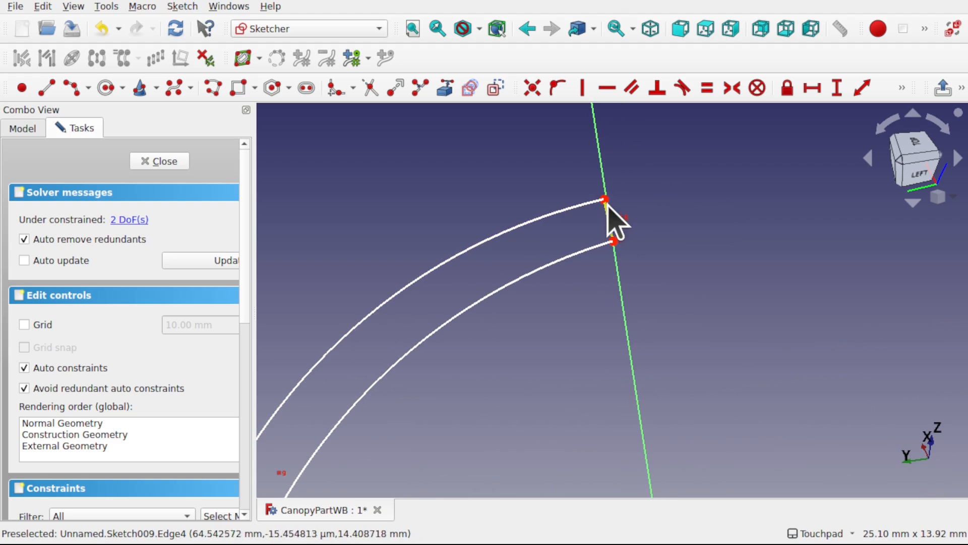
# Draw a line across the top and fix it onto the outer arc's end point.
pyautogui.click(46, 87)
pyautogui.click(424, 224)
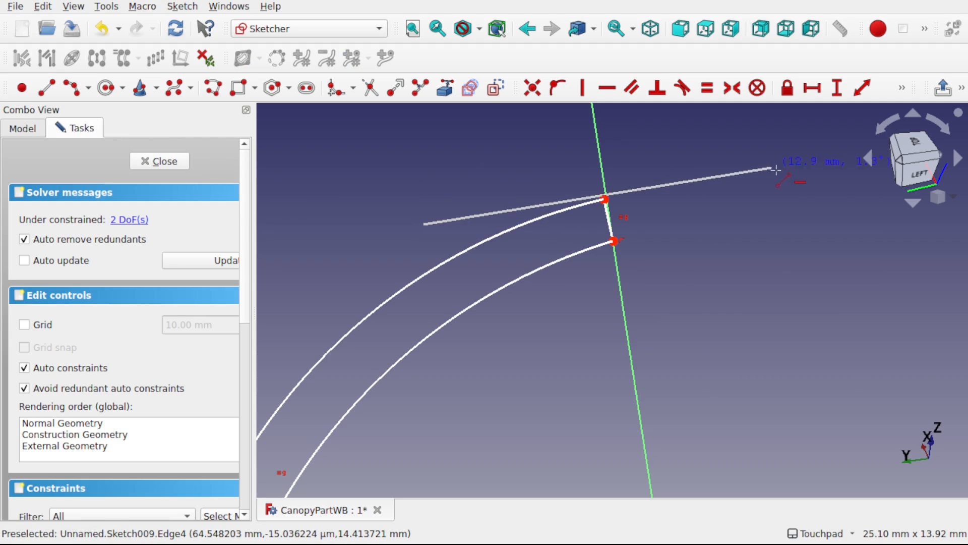
pyautogui.click(779, 176)
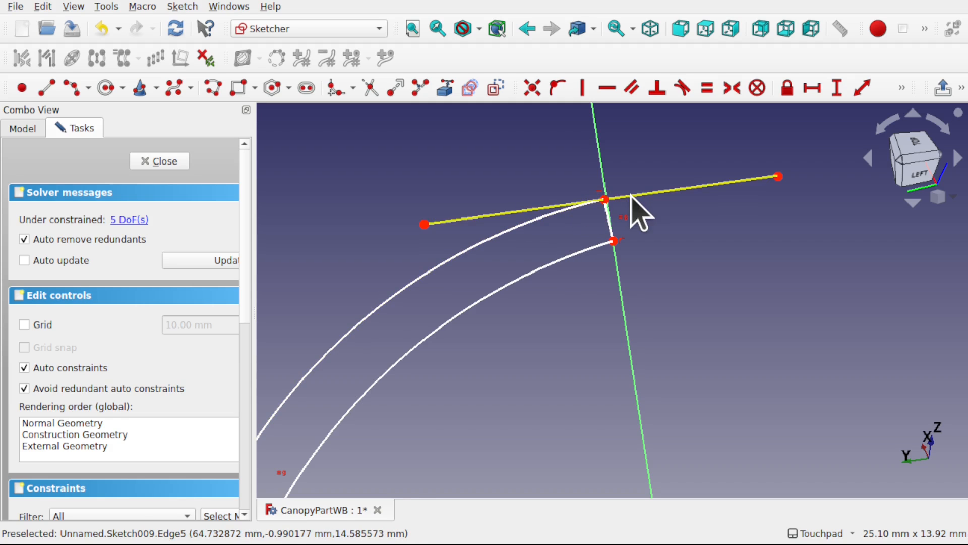
pyautogui.moveTo(631, 197)
pyautogui.mouseDown()
pyautogui.moveTo(628, 156)
pyautogui.moveTo(643, 171)
pyautogui.moveTo(626, 187)
pyautogui.mouseUp()
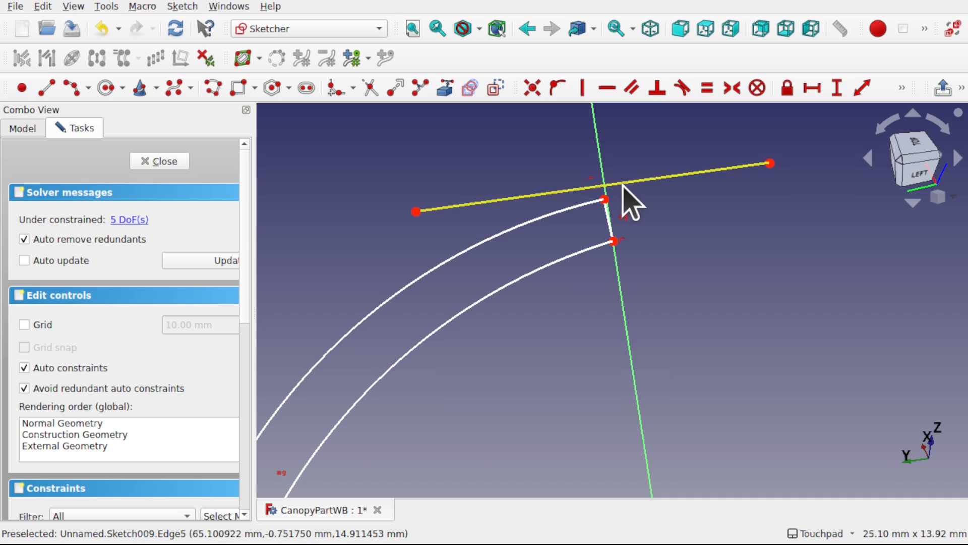
pyautogui.click(622, 184)
pyautogui.click(605, 200)
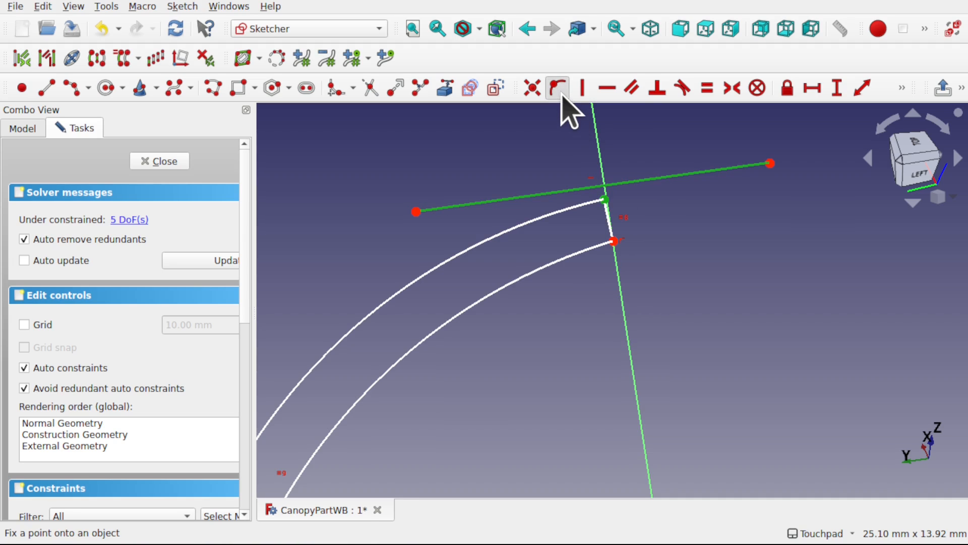
pyautogui.click(562, 95)
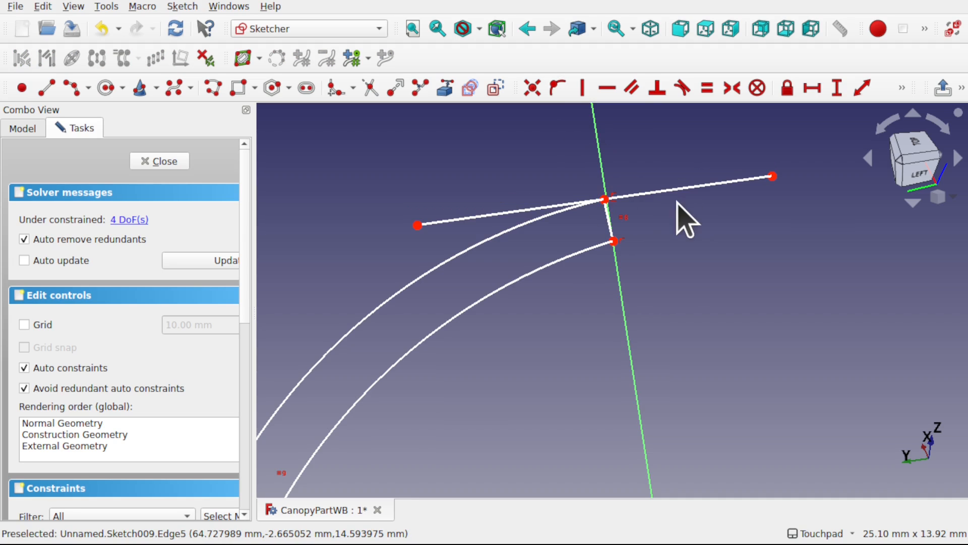
# Make the line tangent to the outer arc and set it as construction geometry.
pyautogui.click(489, 236)
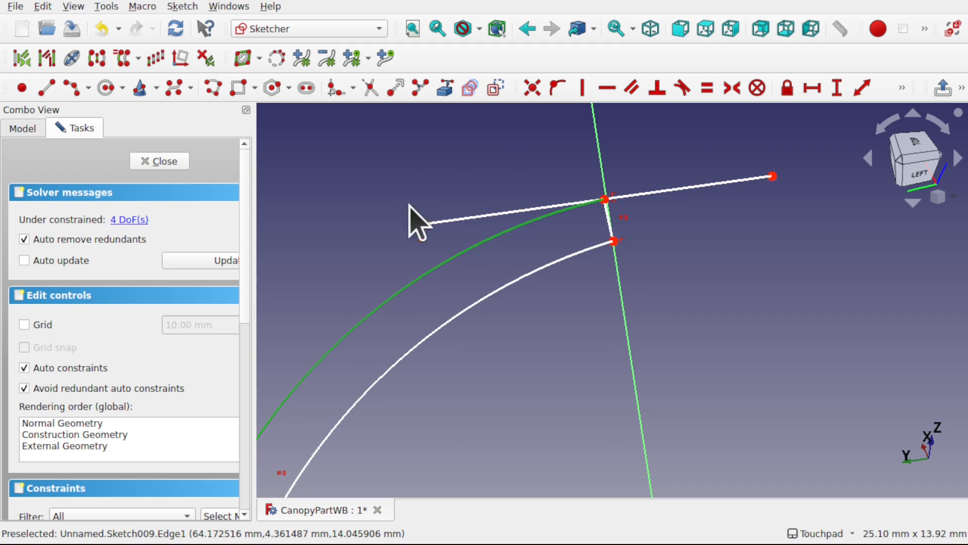
pyautogui.click(505, 212)
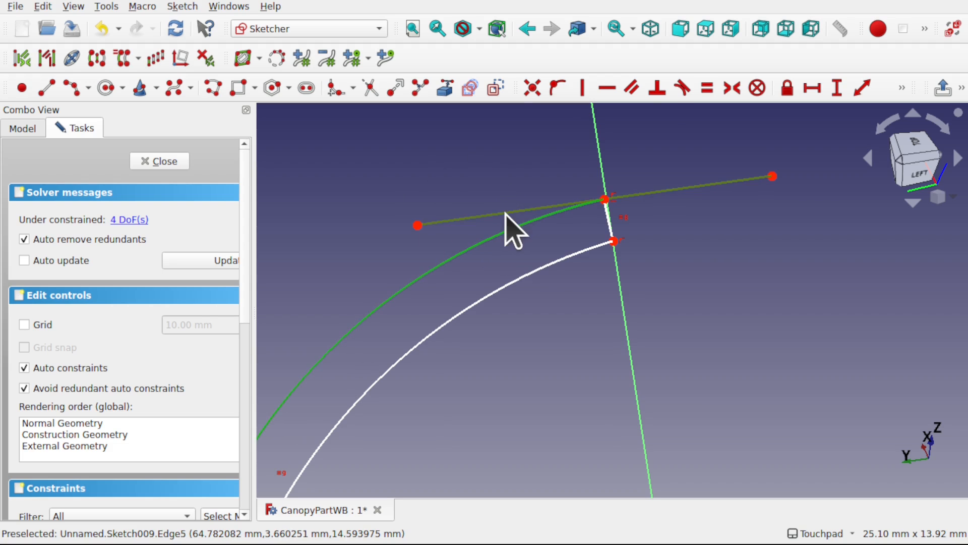
pyautogui.click(683, 88)
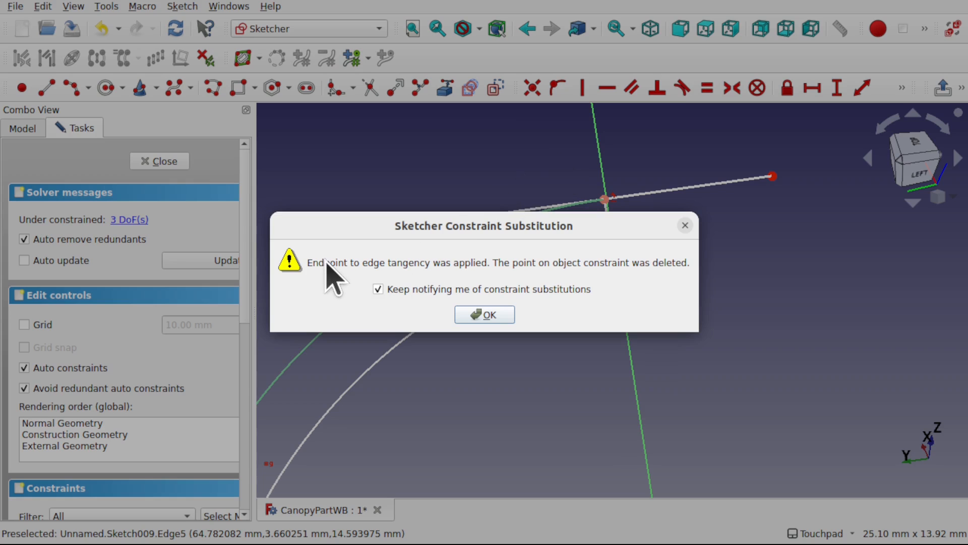
pyautogui.click(485, 315)
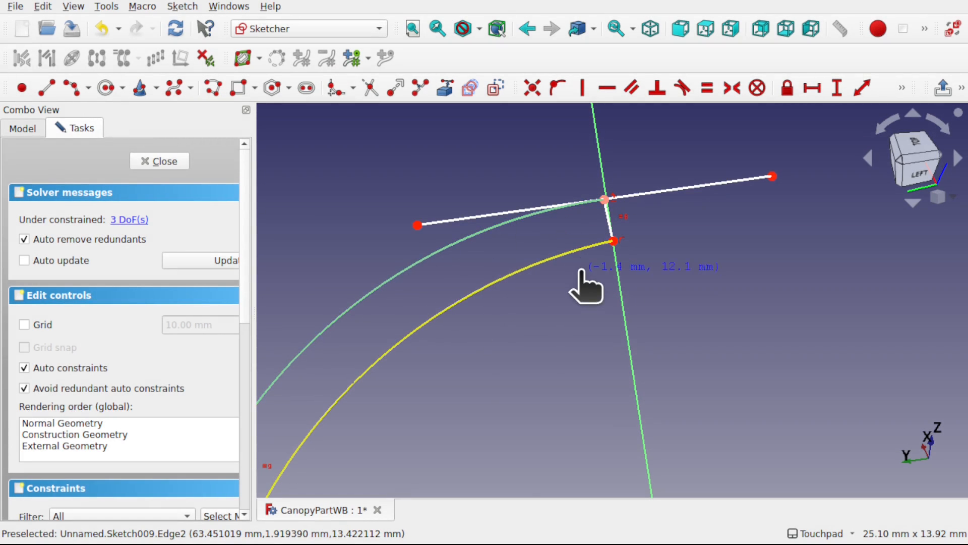
pyautogui.scroll(-4, 612, 276)
pyautogui.click(654, 230)
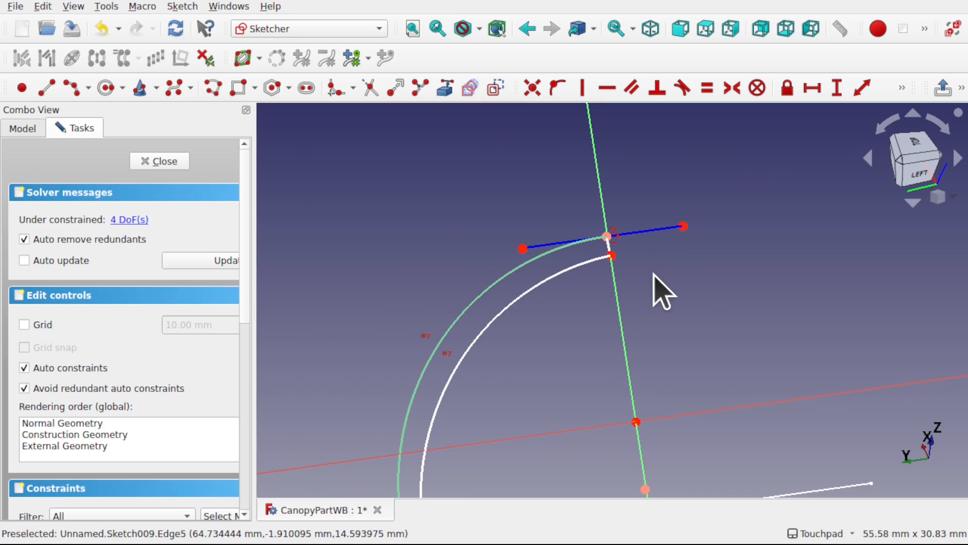
pyautogui.scroll(5, 638, 272)
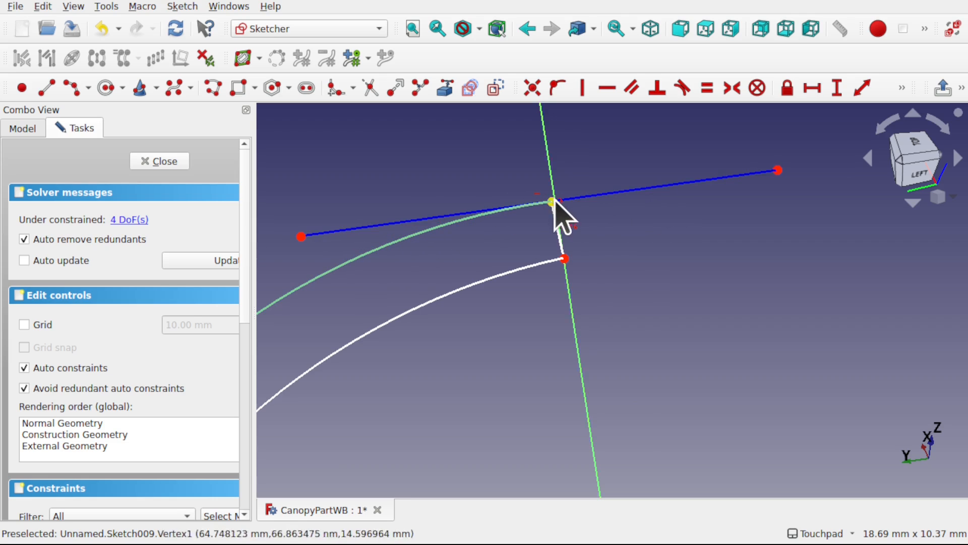
# Close Profile5 and open Profile004 in the Sketcher.
pyautogui.click(168, 162)
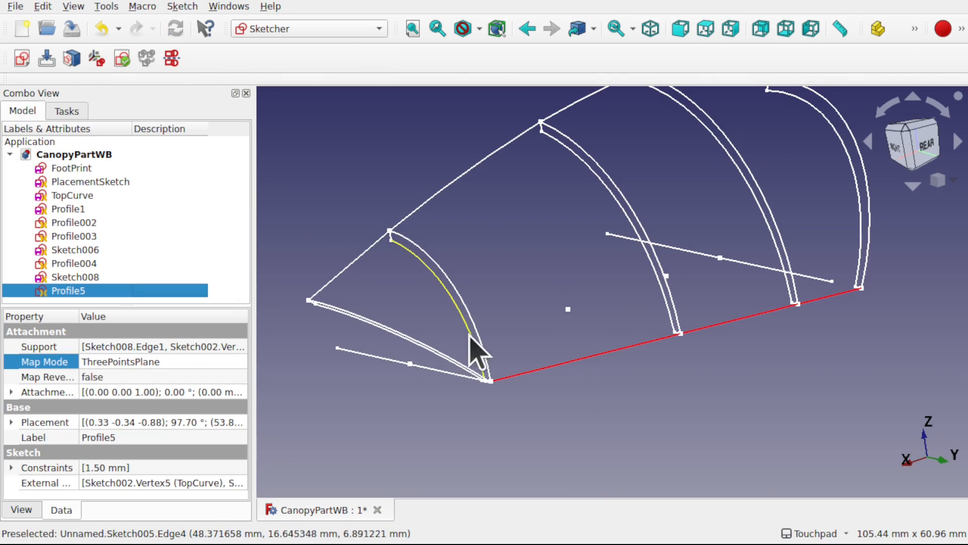
pyautogui.keyDown('shift'); pyautogui.moveTo(551, 304); pyautogui.dragTo(670, 313); pyautogui.keyUp('shift')
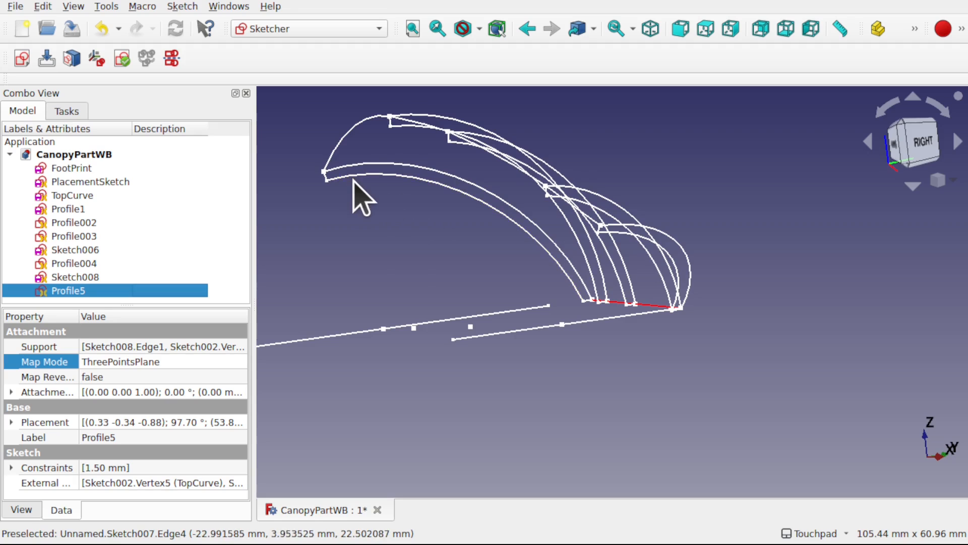
pyautogui.keyDown('shift'); pyautogui.moveTo(478, 203); pyautogui.dragTo(469, 239); pyautogui.keyUp('shift')
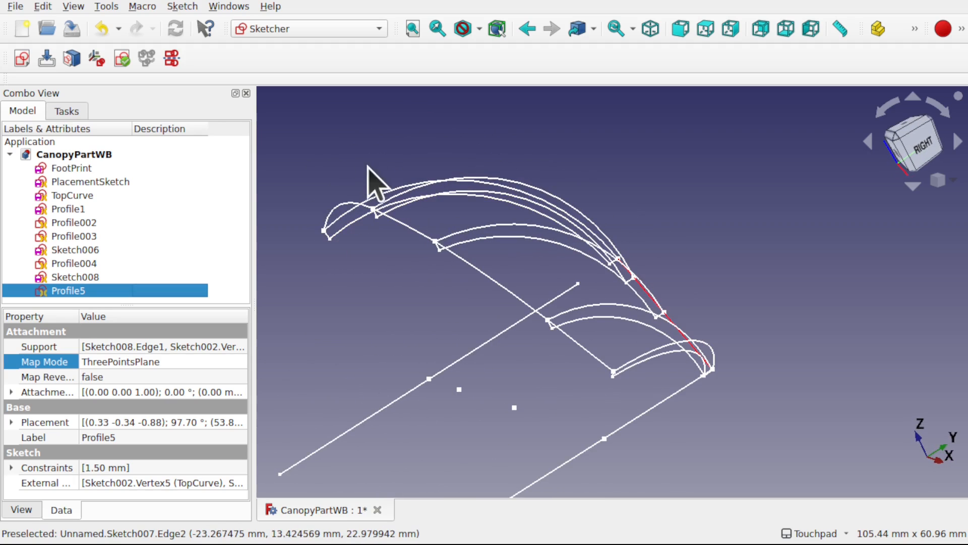
pyautogui.keyDown('shift'); pyautogui.moveTo(346, 227); pyautogui.dragTo(425, 225); pyautogui.keyUp('shift')
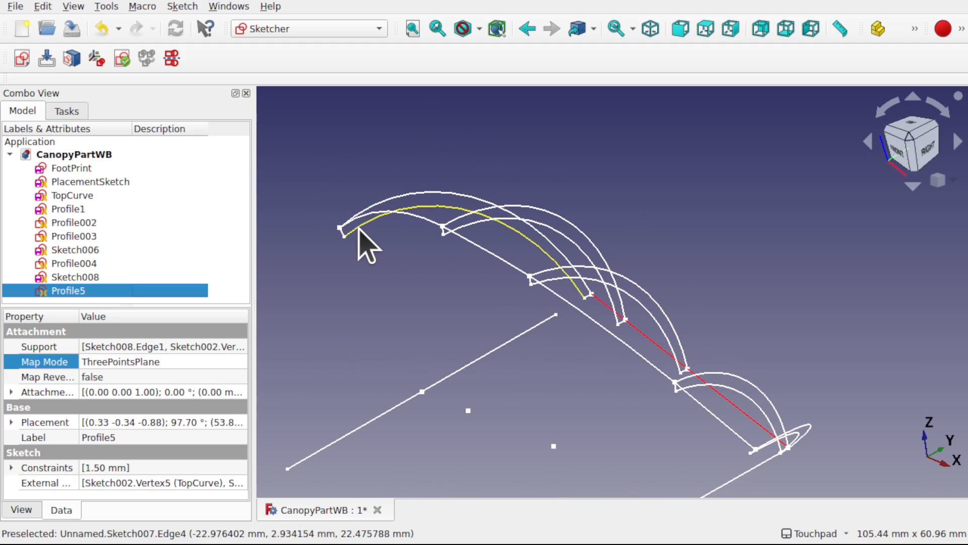
pyautogui.click(358, 229)
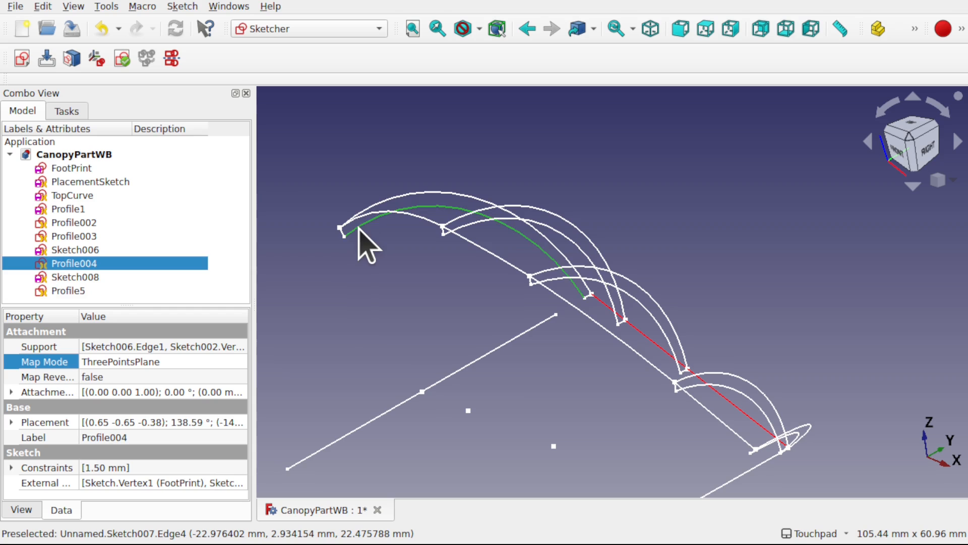
pyautogui.doubleClick(90, 263)
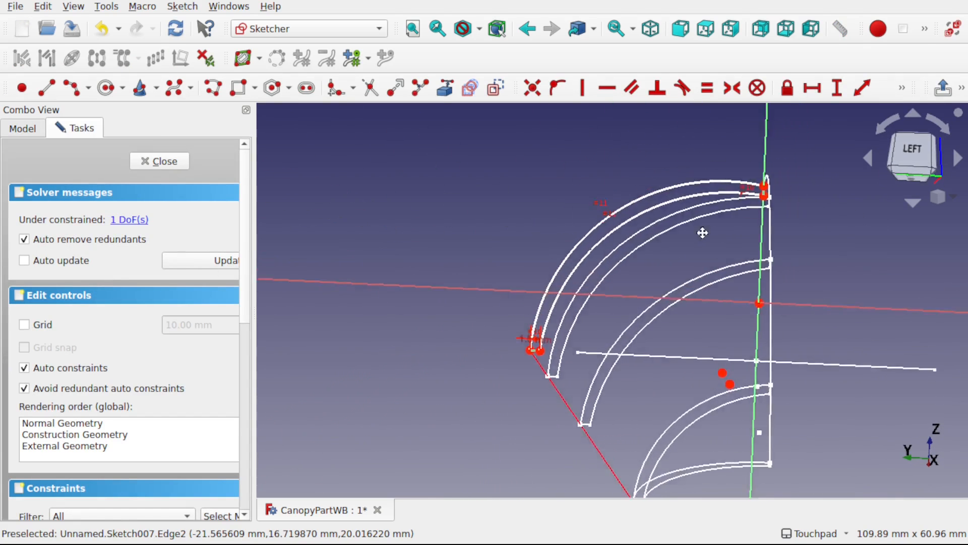
# Draw a horizontal line and fix the outer arc's top end point onto it.
pyautogui.moveTo(651, 303)
pyautogui.keyDown('shift'); pyautogui.mouseDown()
pyautogui.moveTo(666, 298)
pyautogui.moveTo(693, 334)
pyautogui.moveTo(687, 299)
pyautogui.moveTo(657, 296)
pyautogui.mouseUp(); pyautogui.keyUp('shift')
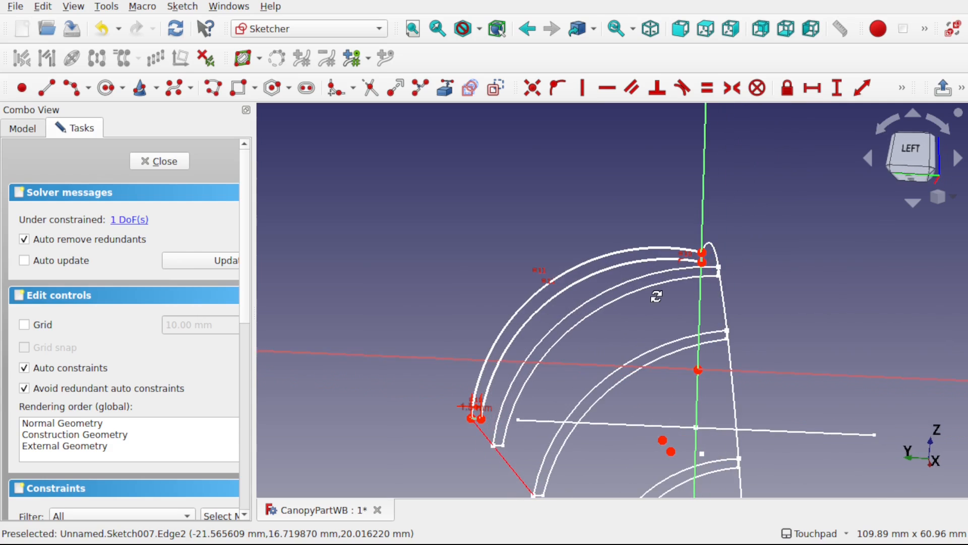
pyautogui.scroll(4, 681, 263)
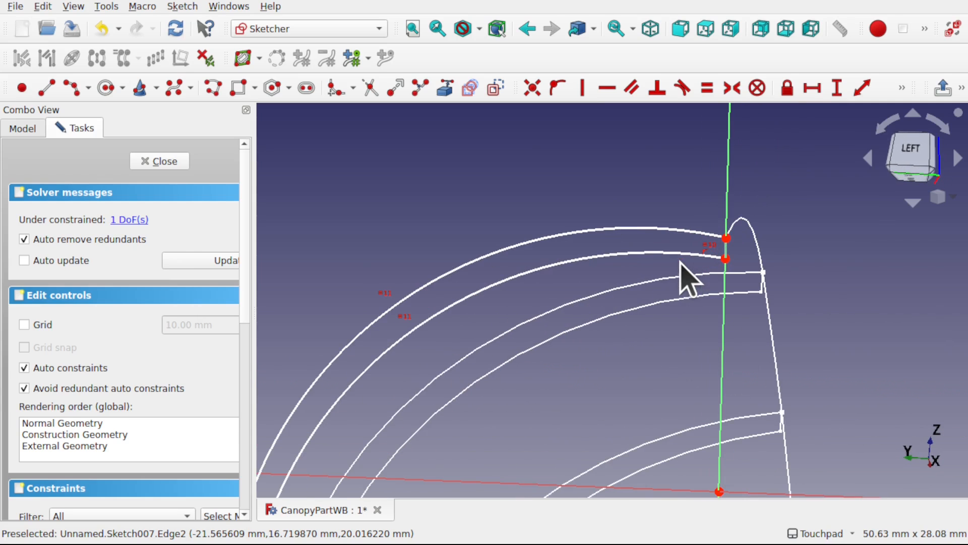
pyautogui.click(45, 87)
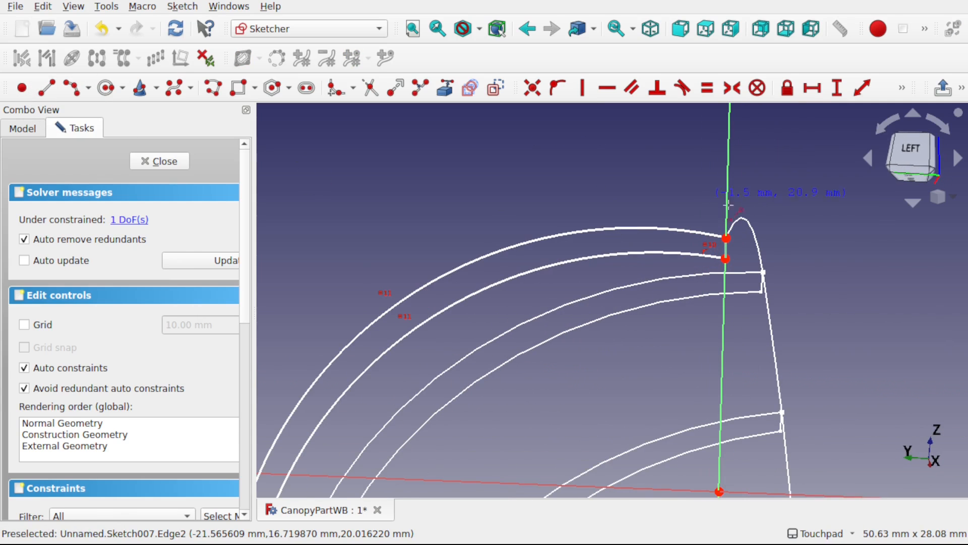
pyautogui.click(823, 225)
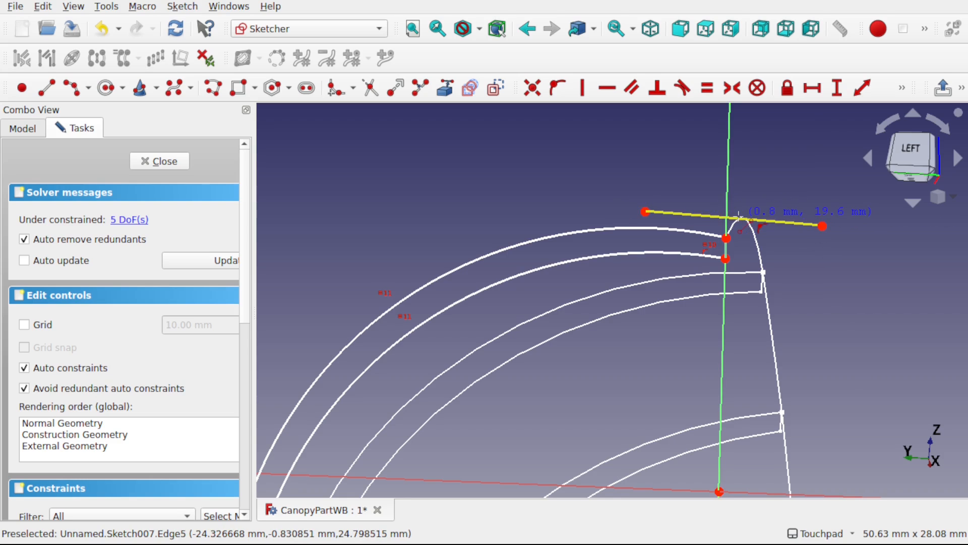
pyautogui.click(785, 223)
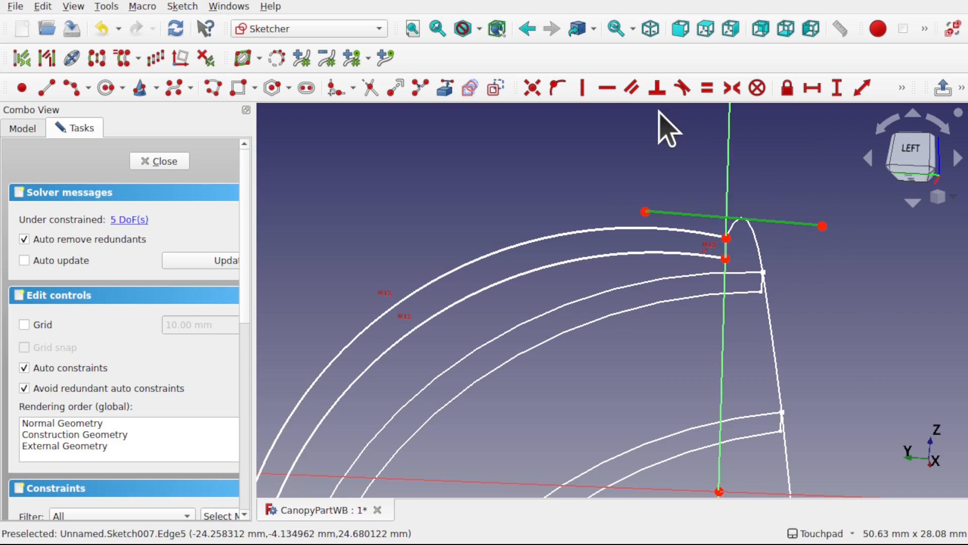
pyautogui.click(607, 87)
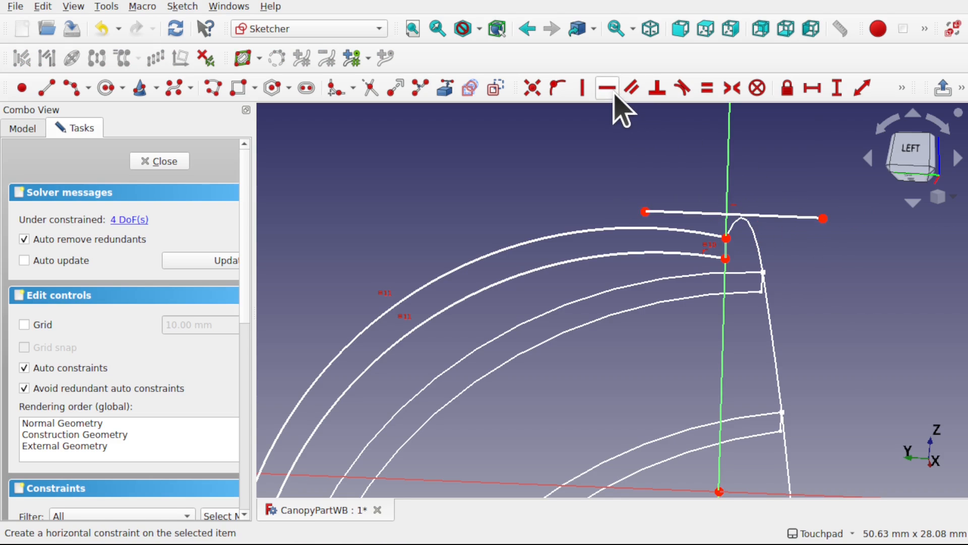
pyautogui.click(727, 237)
pyautogui.click(691, 211)
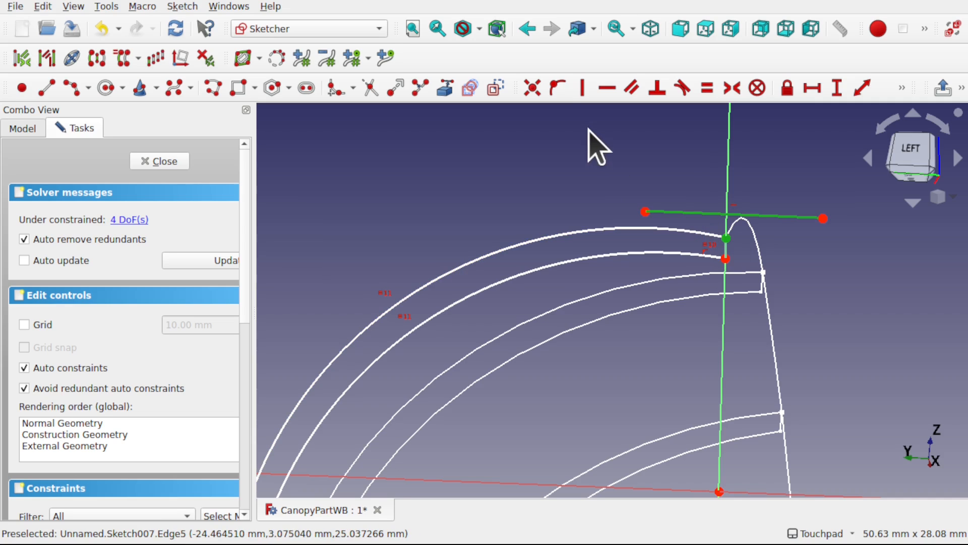
pyautogui.click(557, 88)
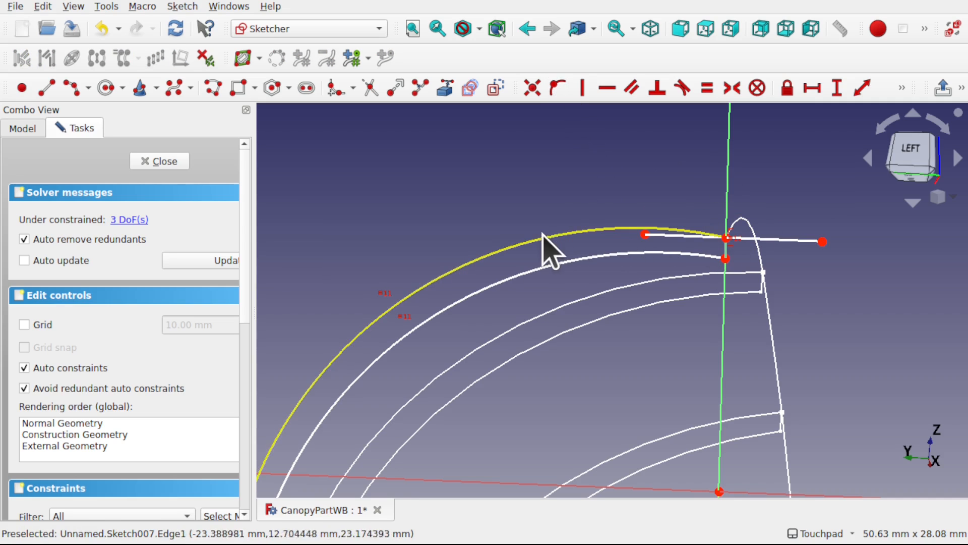
# Turn the line into construction geometry and make it tangent to the outer arc.
pyautogui.click(788, 241)
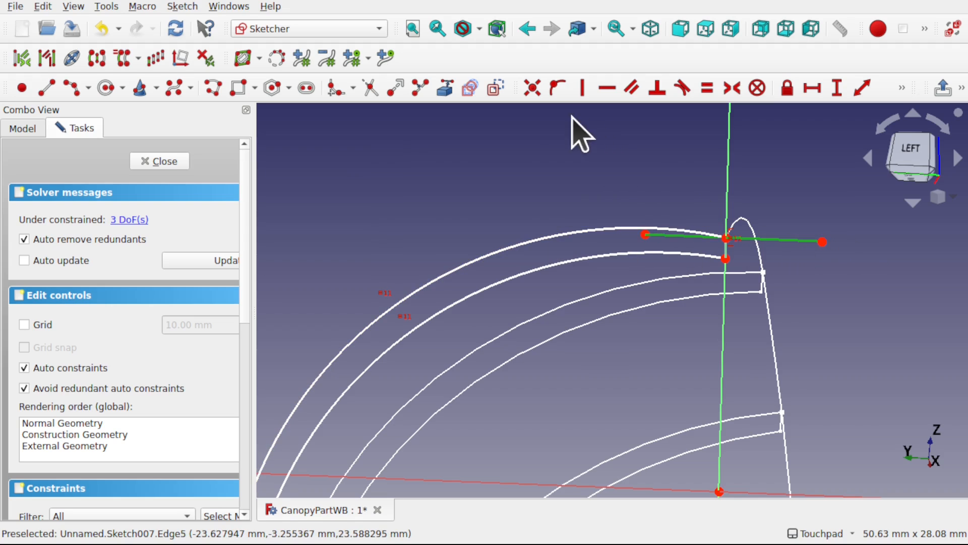
pyautogui.click(495, 88)
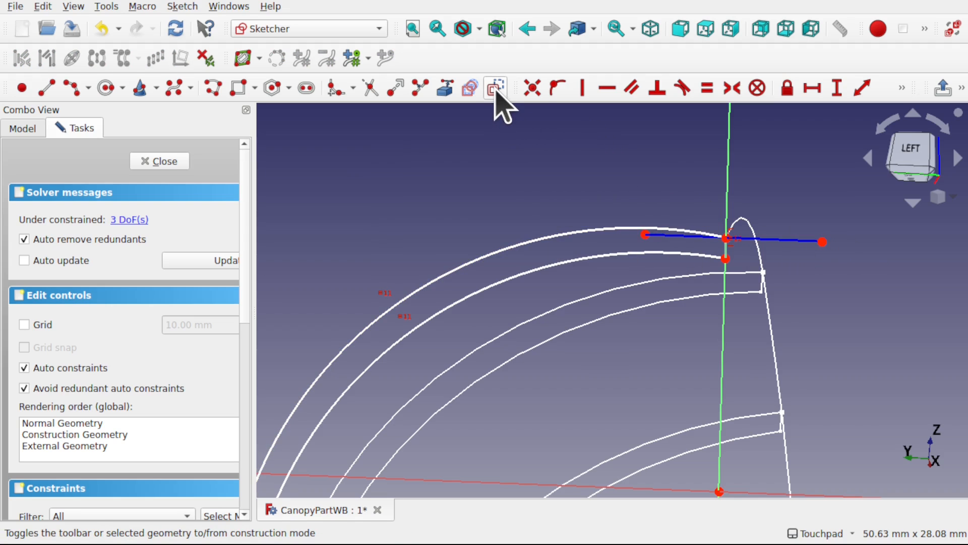
pyautogui.click(591, 230)
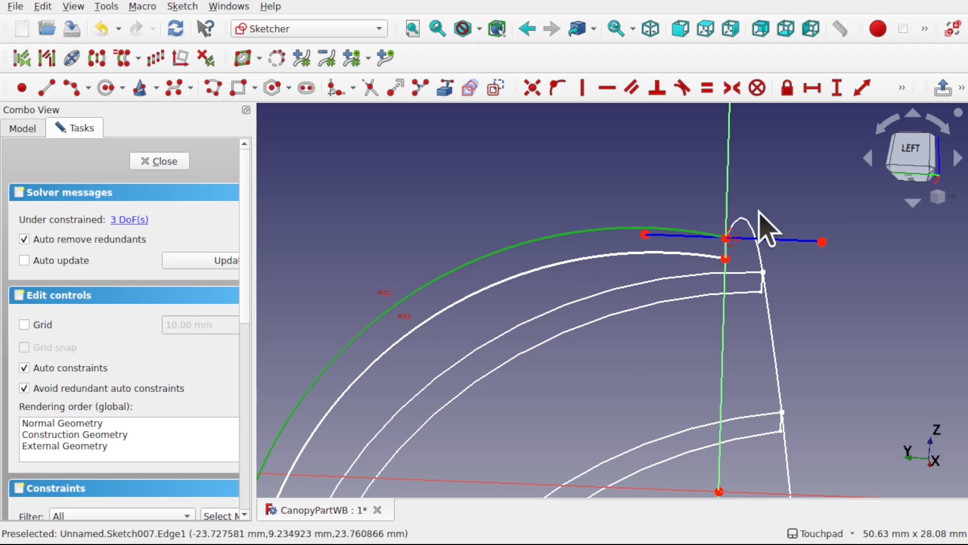
pyautogui.click(769, 239)
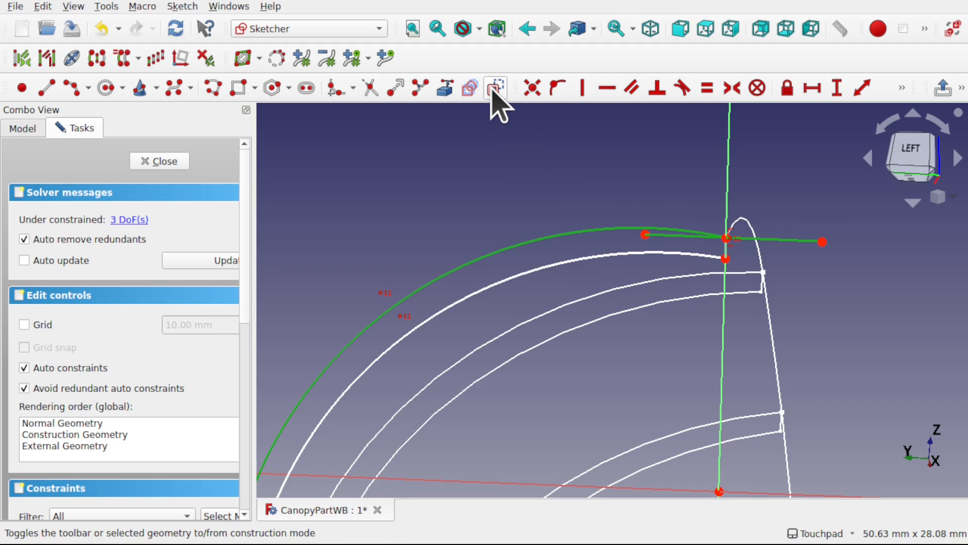
pyautogui.click(682, 86)
pyautogui.click(483, 315)
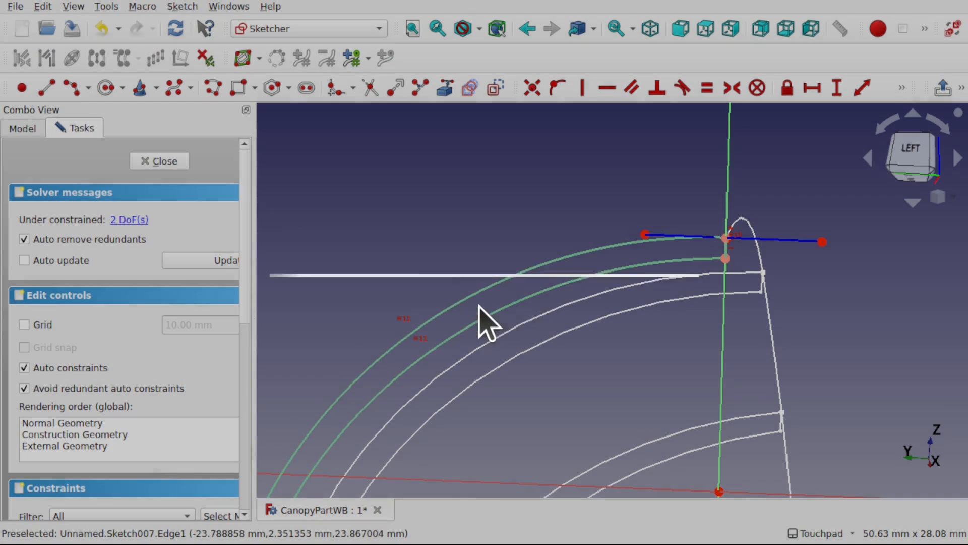
pyautogui.moveTo(479, 320)
pyautogui.keyDown('alt'); pyautogui.mouseDown()
pyautogui.moveTo(709, 298)
pyautogui.moveTo(595, 320)
pyautogui.moveTo(669, 314)
pyautogui.mouseUp(); pyautogui.keyUp('alt')
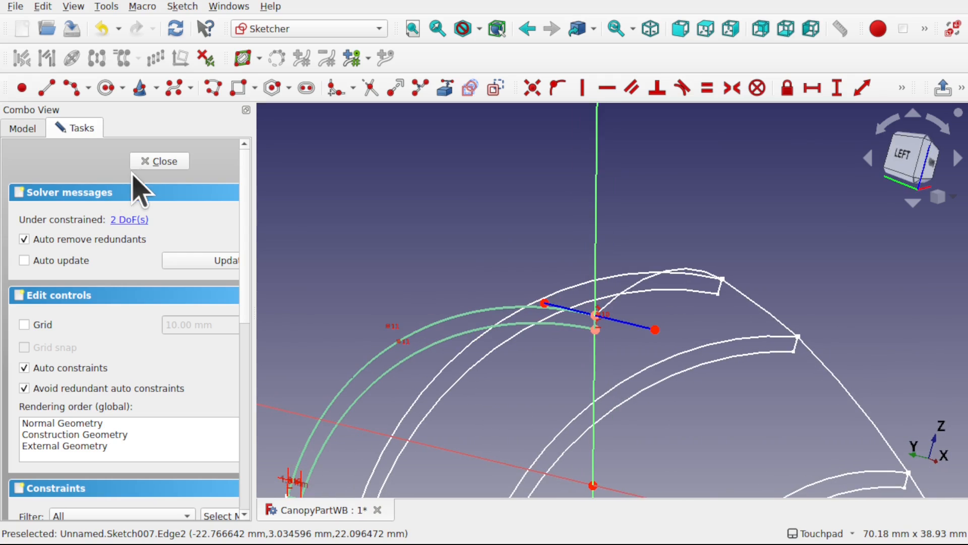
# Close Profile004, review the five canopy profiles, and open the workbench dropdown.
pyautogui.click(158, 164)
pyautogui.moveTo(549, 267)
pyautogui.keyDown('alt'); pyautogui.mouseDown()
pyautogui.moveTo(600, 319)
pyautogui.moveTo(521, 325)
pyautogui.mouseUp(); pyautogui.keyUp('alt')
pyautogui.moveTo(419, 217)
pyautogui.keyDown('alt'); pyautogui.mouseDown()
pyautogui.moveTo(551, 262)
pyautogui.moveTo(612, 320)
pyautogui.mouseUp(); pyautogui.keyUp('alt')
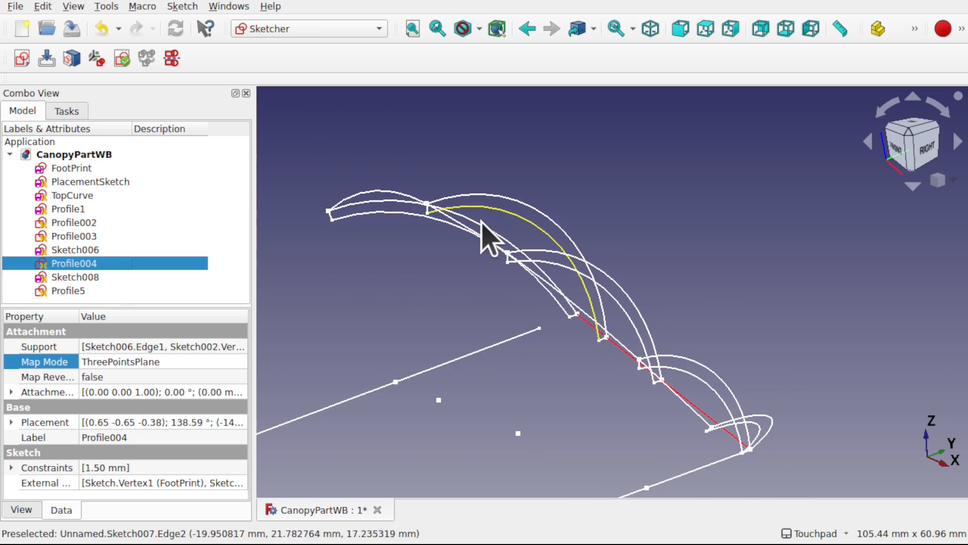
pyautogui.keyDown('alt'); pyautogui.moveTo(652, 363); pyautogui.dragTo(598, 343); pyautogui.keyUp('alt')
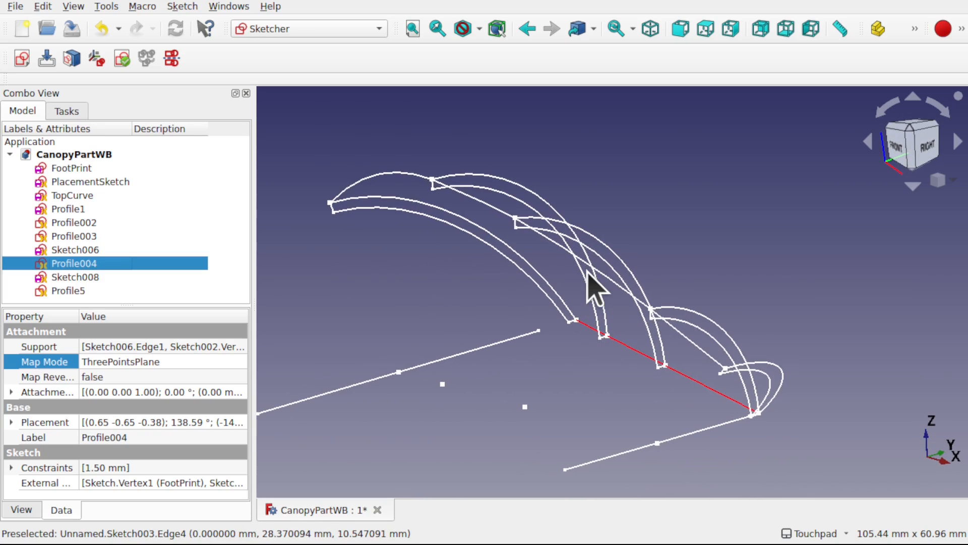
pyautogui.scroll(-3, 588, 281)
pyautogui.keyDown('alt'); pyautogui.moveTo(564, 290); pyautogui.dragTo(440, 301); pyautogui.keyUp('alt')
pyautogui.keyDown('alt'); pyautogui.moveTo(569, 358); pyautogui.dragTo(701, 326); pyautogui.keyUp('alt')
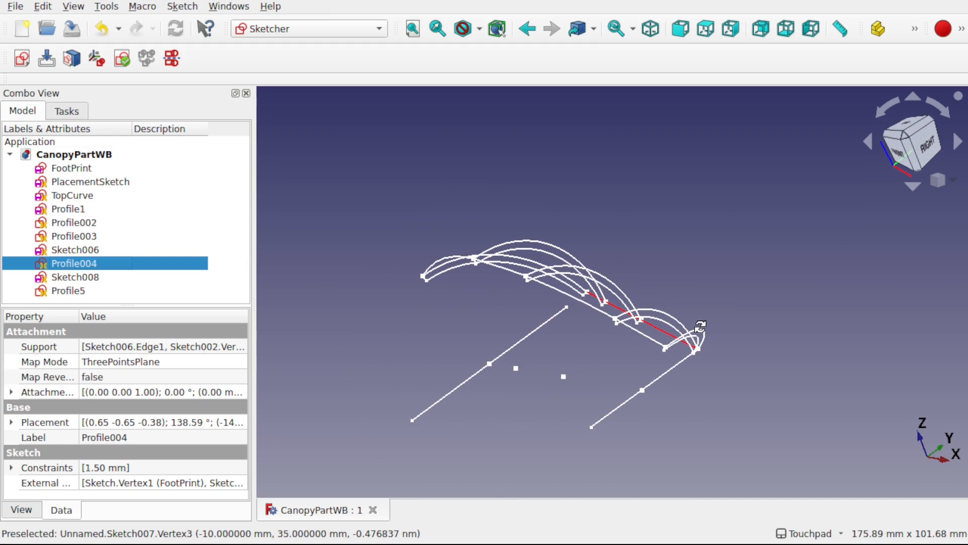
pyautogui.keyDown('alt'); pyautogui.moveTo(700, 325); pyautogui.dragTo(696, 327); pyautogui.keyUp('alt')
pyautogui.click(287, 253)
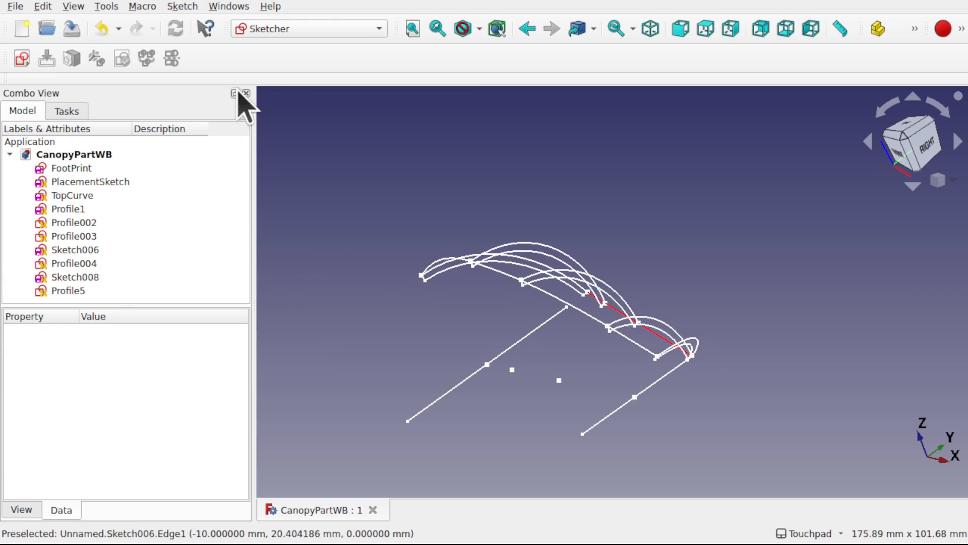
pyautogui.click(321, 32)
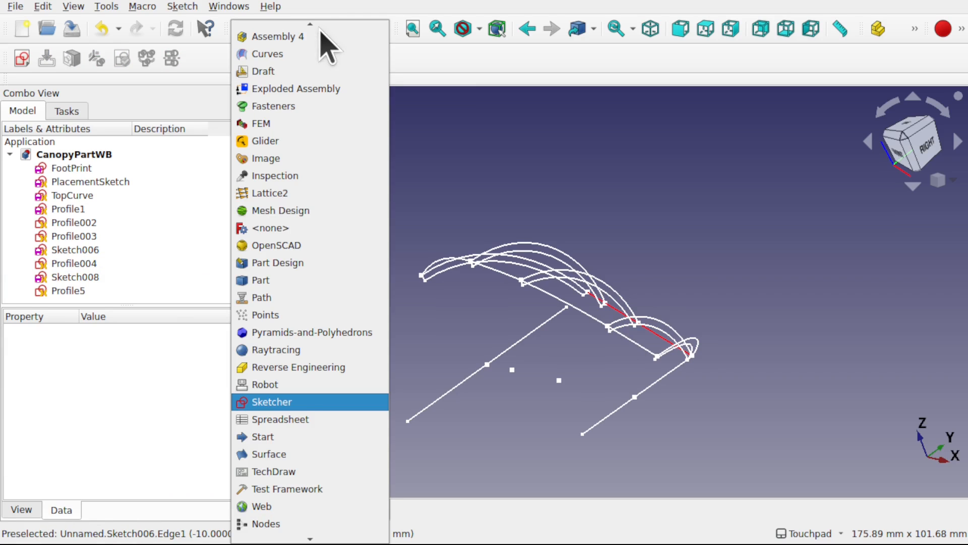
# Switch to the Part workbench and start a new Loft.
pyautogui.click(318, 280)
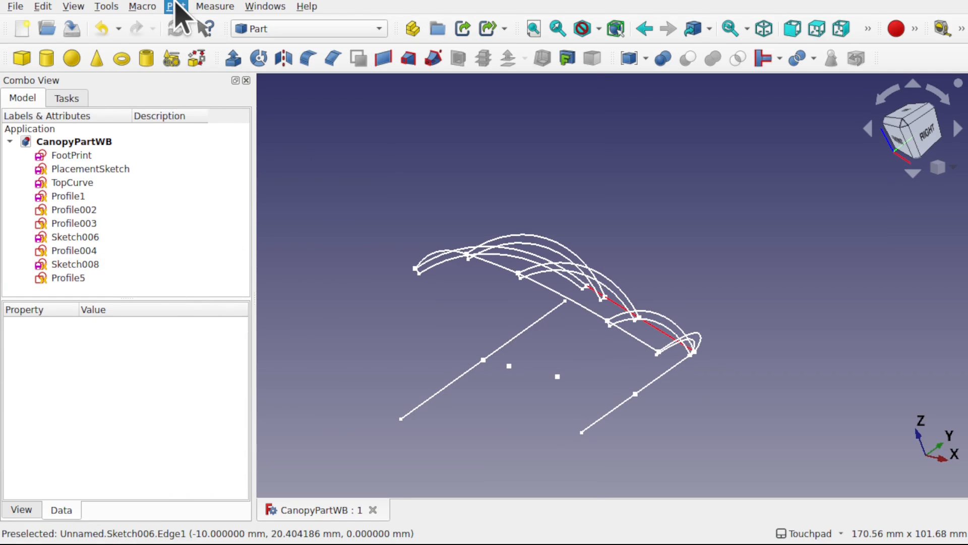
pyautogui.click(177, 6)
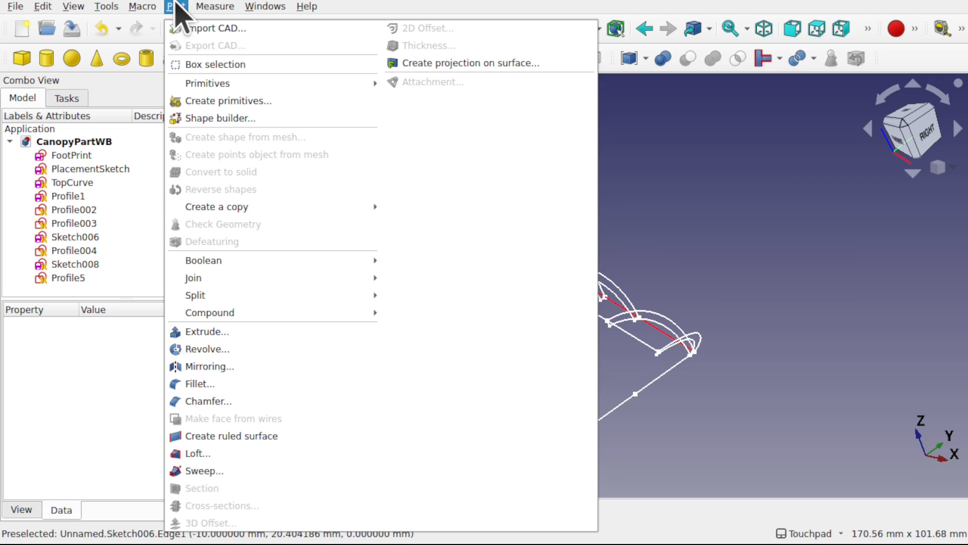
pyautogui.click(261, 454)
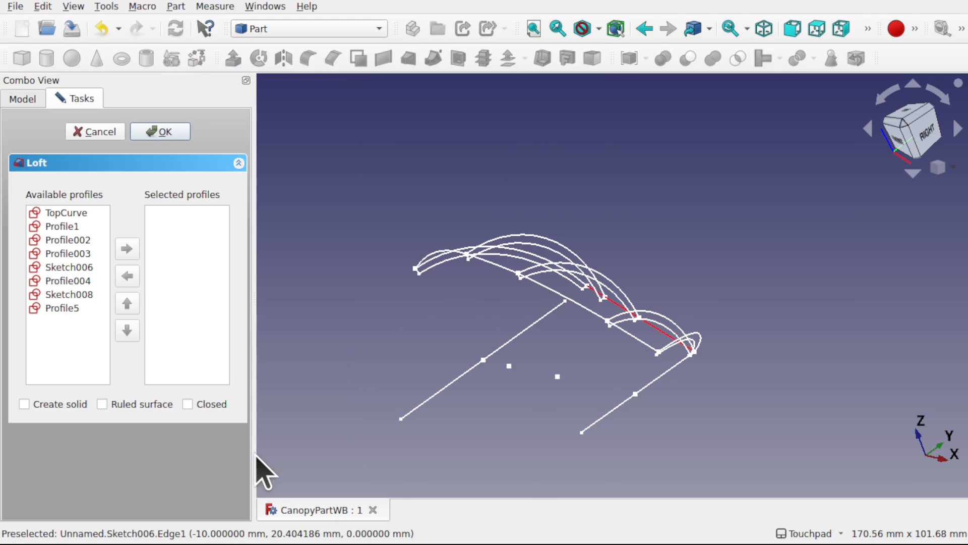
pyautogui.click(63, 228)
pyautogui.scroll(5, 572, 316)
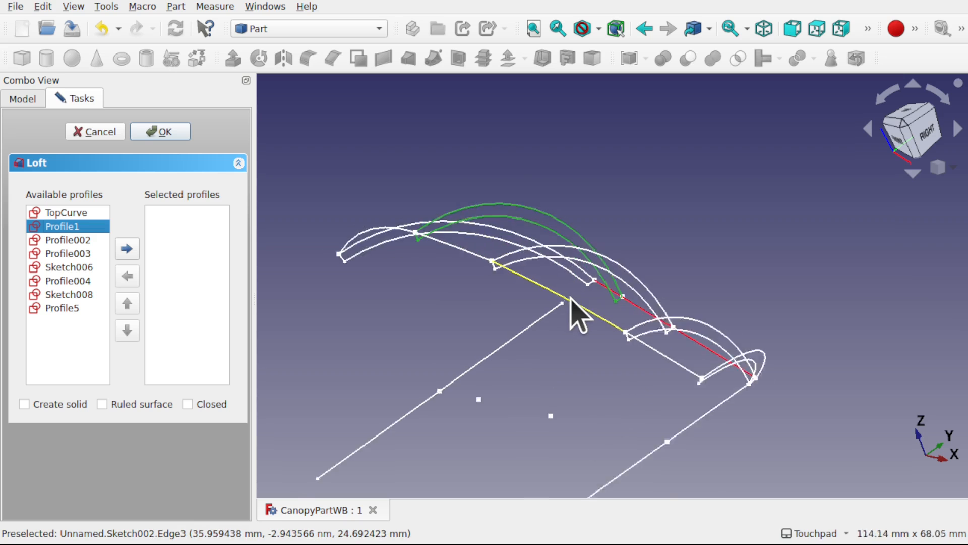
pyautogui.keyDown('alt'); pyautogui.moveTo(571, 297); pyautogui.dragTo(578, 319); pyautogui.keyUp('alt')
pyautogui.scroll(-4, 574, 320)
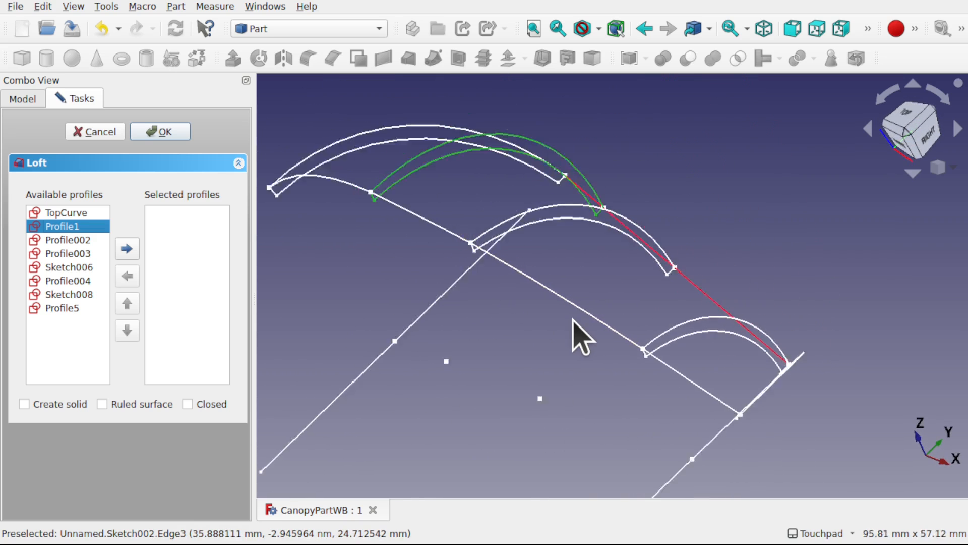
pyautogui.keyDown('alt'); pyautogui.moveTo(560, 222); pyautogui.dragTo(573, 247); pyautogui.keyUp('alt')
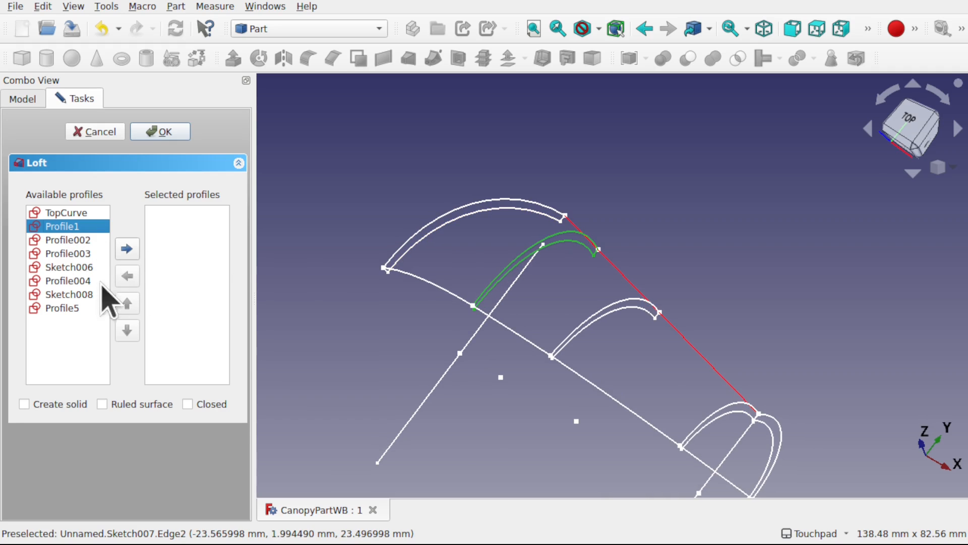
# Add Profile5, Profile003, Profile002, Profile1 and Profile004 as sections and create the solid loft.
pyautogui.click(70, 310)
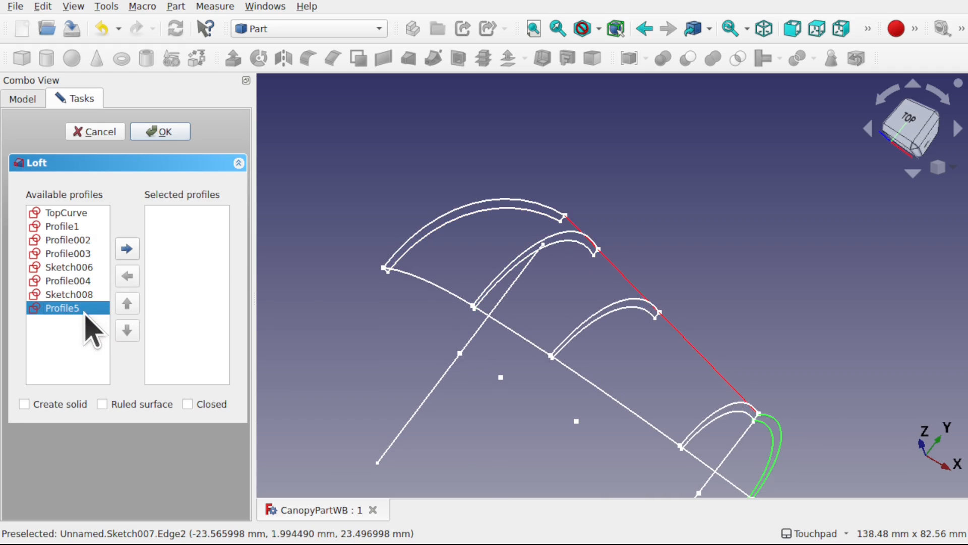
pyautogui.keyDown('alt'); pyautogui.moveTo(817, 400); pyautogui.dragTo(686, 312); pyautogui.keyUp('alt')
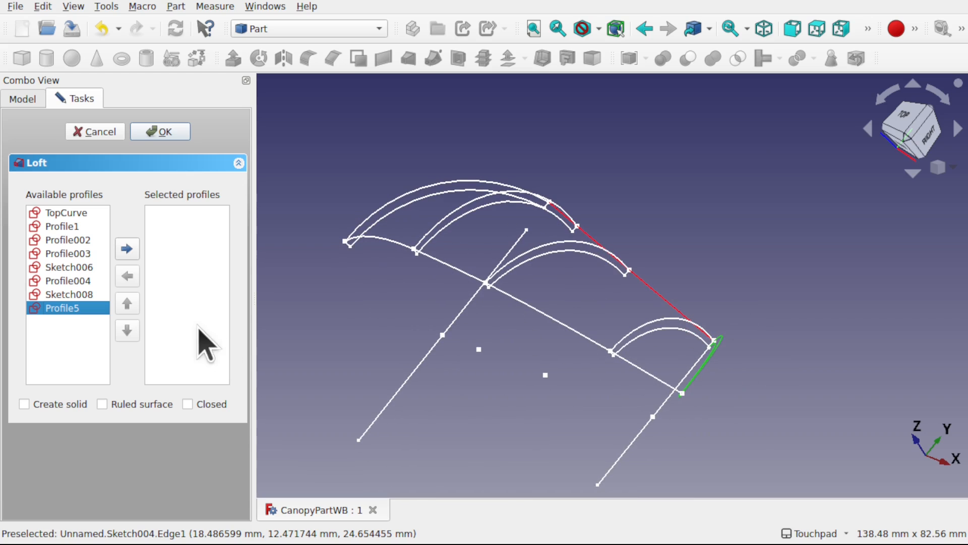
pyautogui.doubleClick(62, 308)
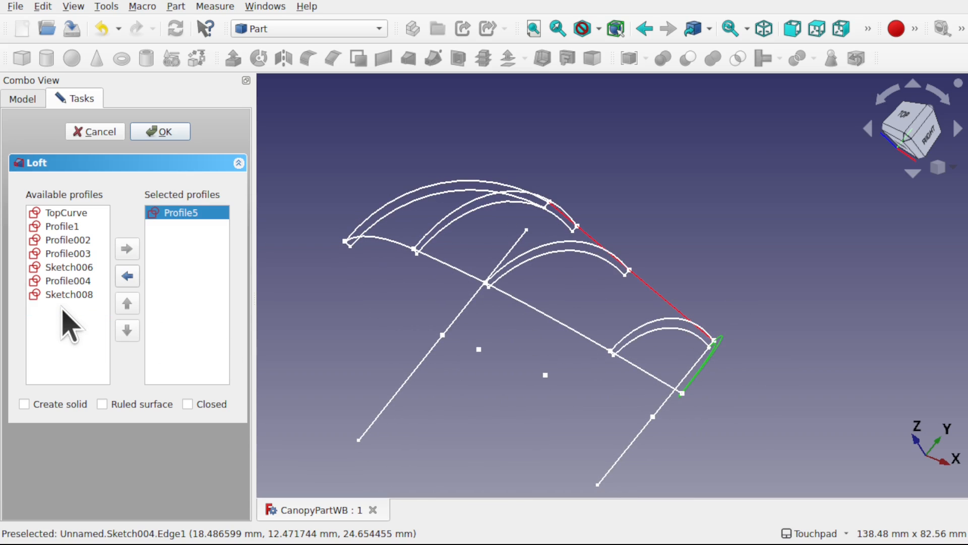
pyautogui.click(59, 282)
pyautogui.click(67, 254)
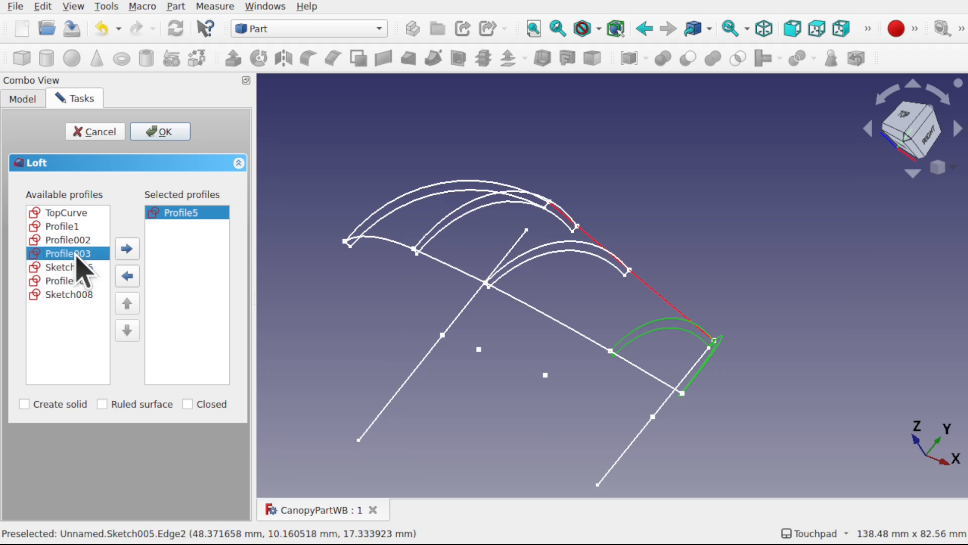
pyautogui.doubleClick(76, 254)
pyautogui.click(69, 241)
pyautogui.doubleClick(70, 241)
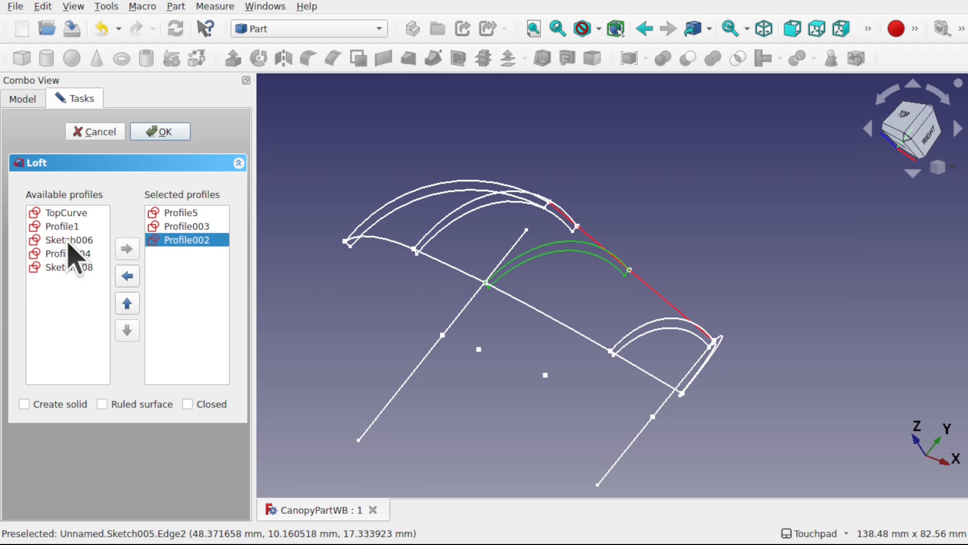
pyautogui.click(71, 226)
pyautogui.doubleClick(72, 226)
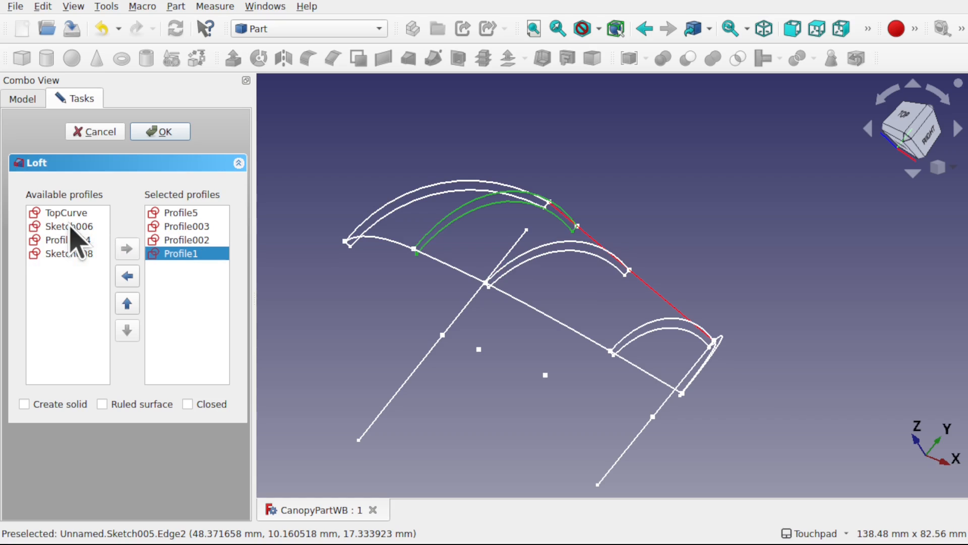
pyautogui.doubleClick(65, 239)
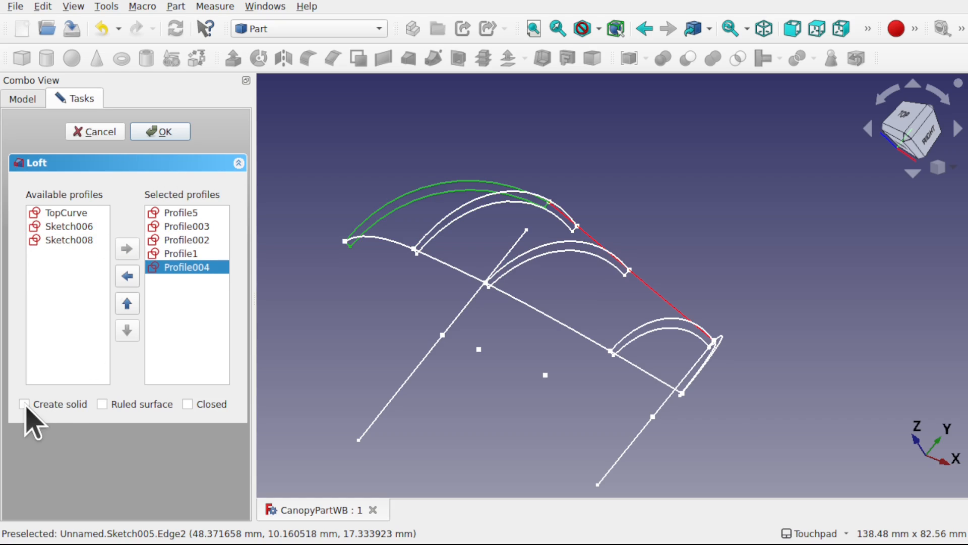
pyautogui.click(167, 132)
# Inspect the new loft from several angles, save the CanopyPartWB document, and select the Loft.
pyautogui.keyDown('shift'); pyautogui.moveTo(457, 224); pyautogui.dragTo(743, 295); pyautogui.keyUp('shift')
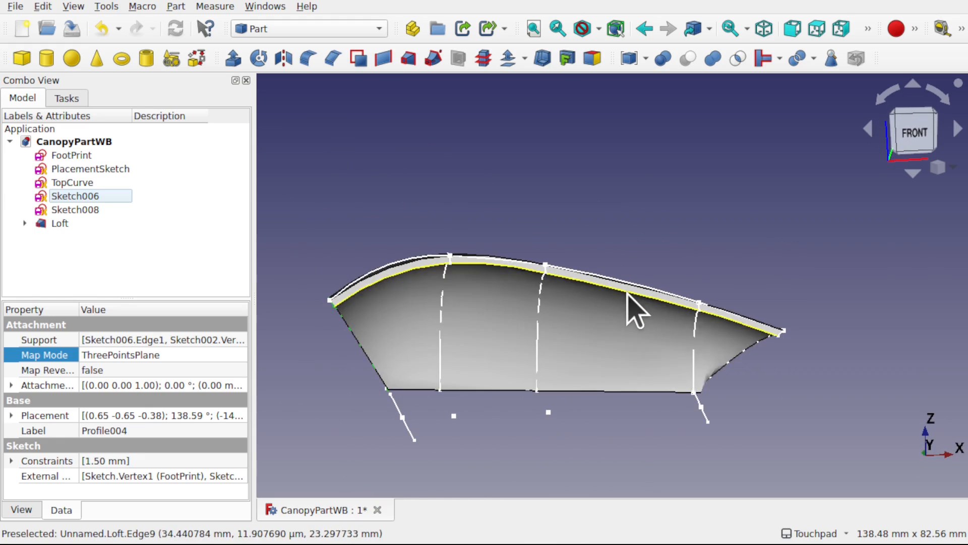
pyautogui.scroll(5, 633, 305)
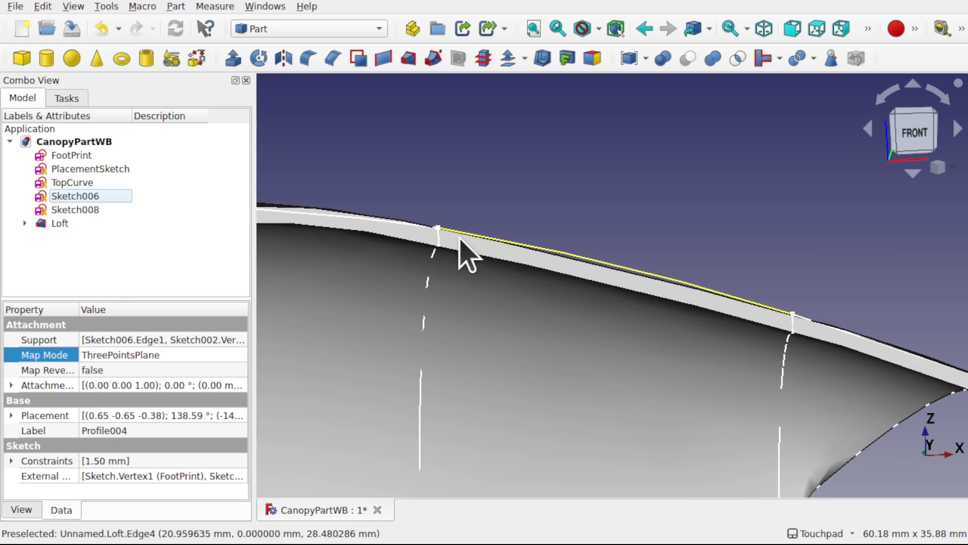
pyautogui.keyDown('alt'); pyautogui.moveTo(460, 244); pyautogui.dragTo(488, 301); pyautogui.keyUp('alt')
pyautogui.scroll(-6, 467, 266)
pyautogui.hotkey('ctrl', 's')
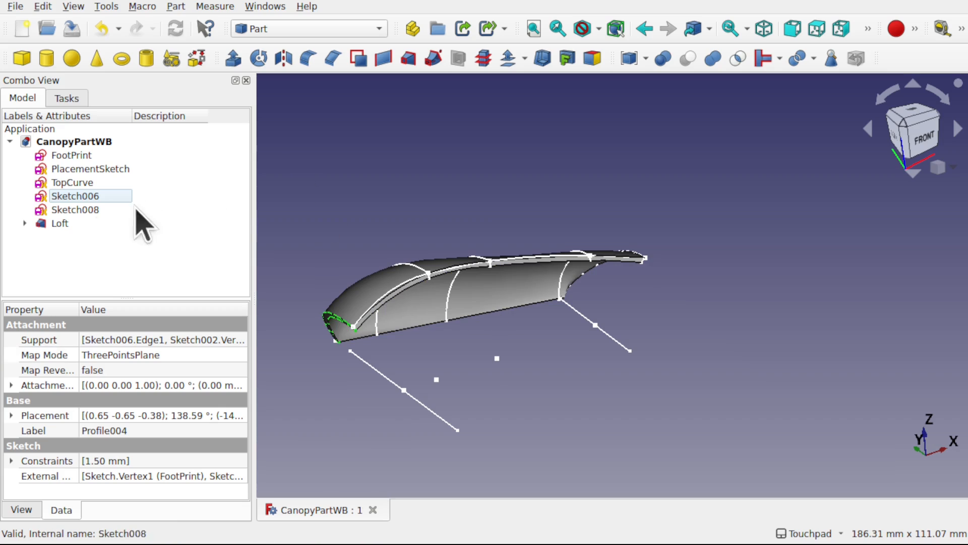
pyautogui.click(63, 225)
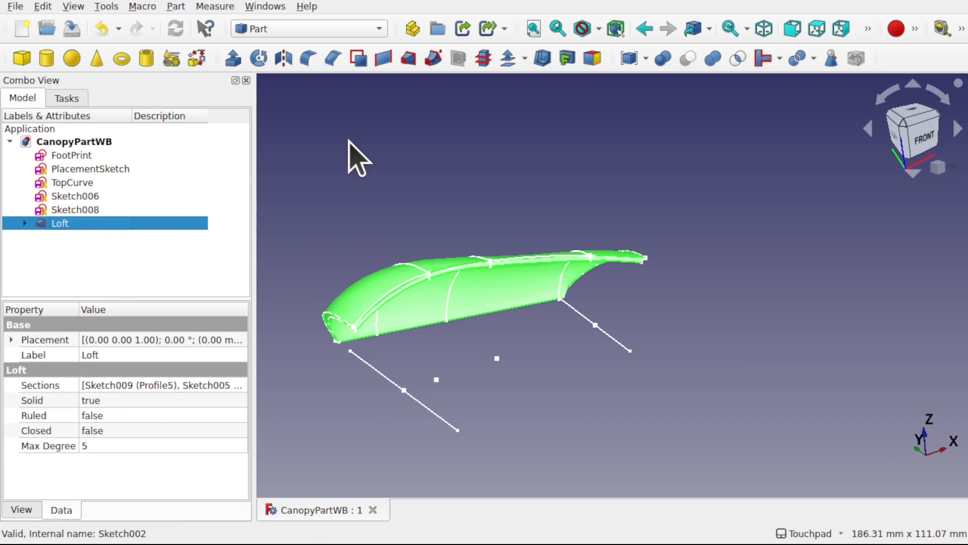
# Create a Part Mirroring of the Loft across the XZ plane.
pyautogui.click(180, 9)
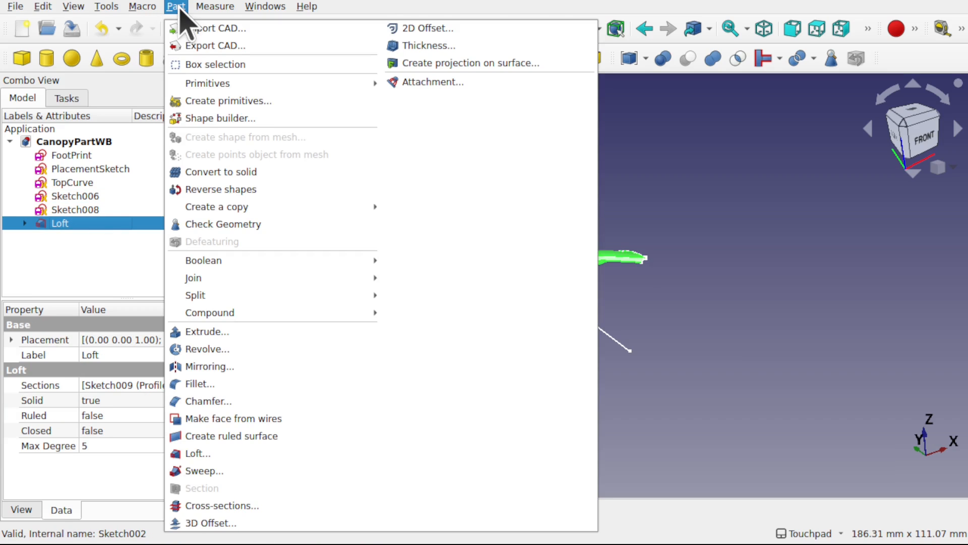
pyautogui.click(284, 364)
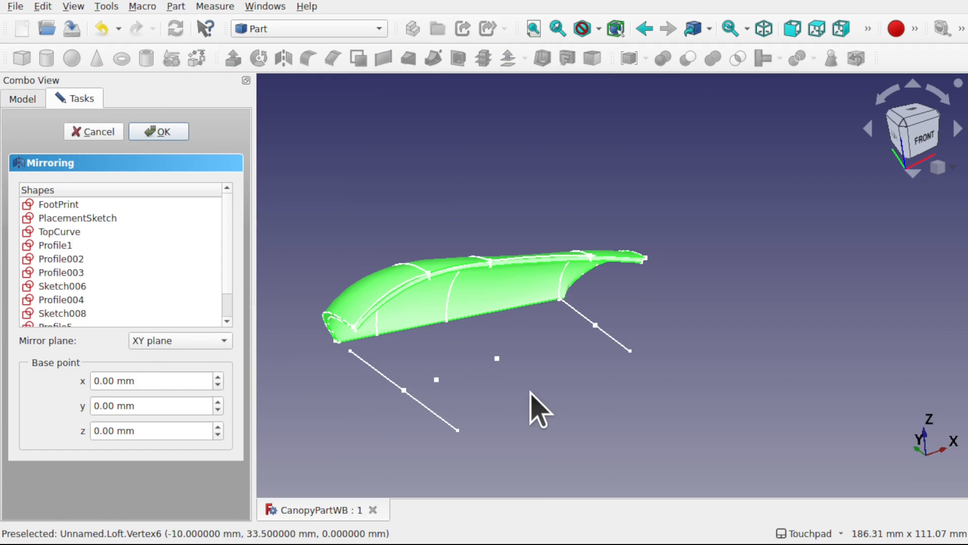
pyautogui.keyDown('alt'); pyautogui.moveTo(679, 389); pyautogui.dragTo(586, 443); pyautogui.keyUp('alt')
pyautogui.keyDown('alt'); pyautogui.moveTo(858, 432); pyautogui.dragTo(779, 359); pyautogui.keyUp('alt')
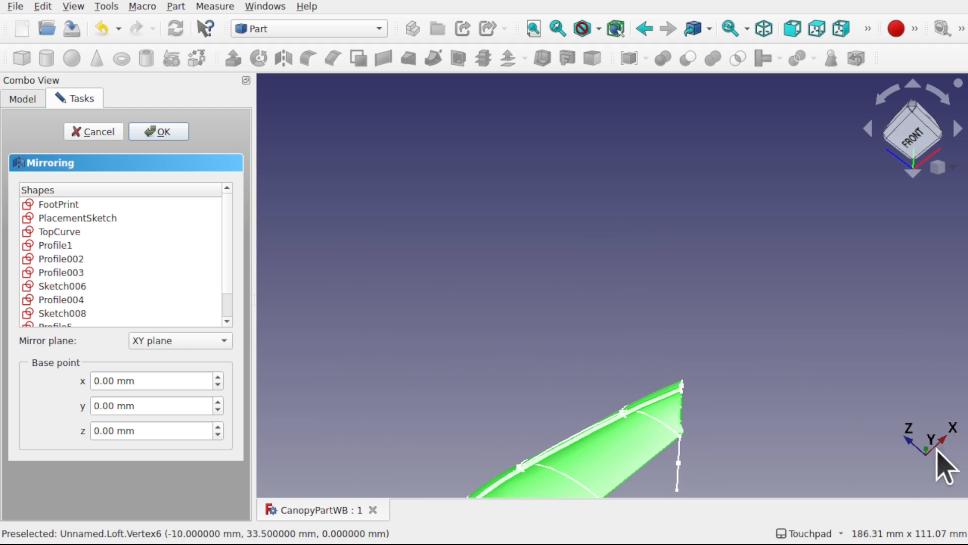
pyautogui.keyDown('alt'); pyautogui.moveTo(630, 408); pyautogui.dragTo(681, 444); pyautogui.keyUp('alt')
pyautogui.keyDown('shift'); pyautogui.moveTo(676, 384); pyautogui.dragTo(705, 239); pyautogui.keyUp('shift')
pyautogui.click(175, 339)
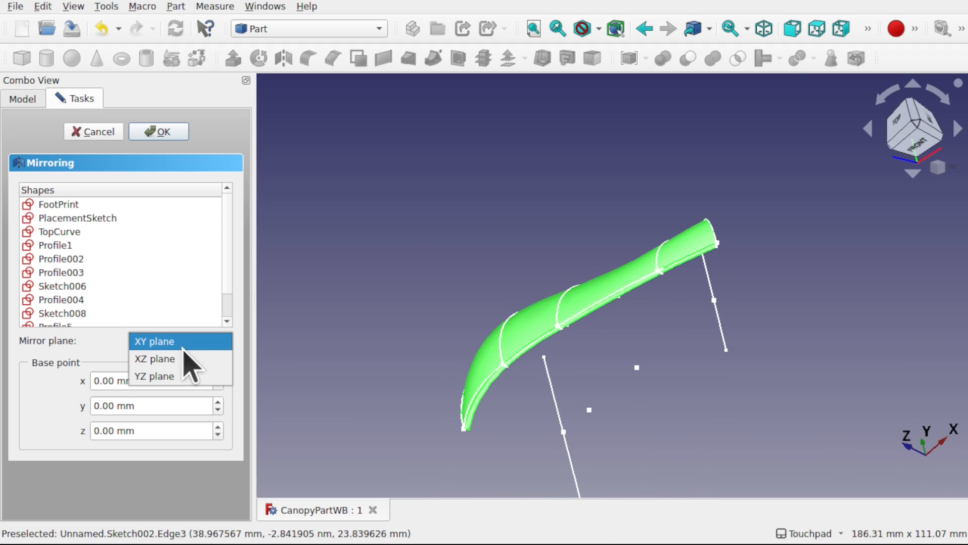
pyautogui.click(188, 359)
pyautogui.click(162, 132)
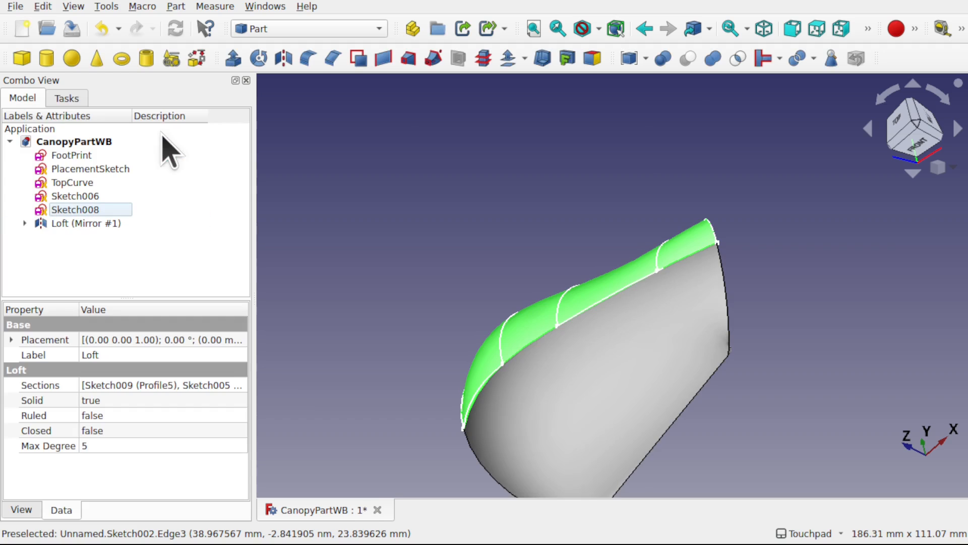
pyautogui.keyDown('alt'); pyautogui.moveTo(480, 357); pyautogui.dragTo(646, 301); pyautogui.keyUp('alt')
pyautogui.keyDown('alt'); pyautogui.moveTo(705, 222); pyautogui.dragTo(657, 304); pyautogui.keyUp('alt')
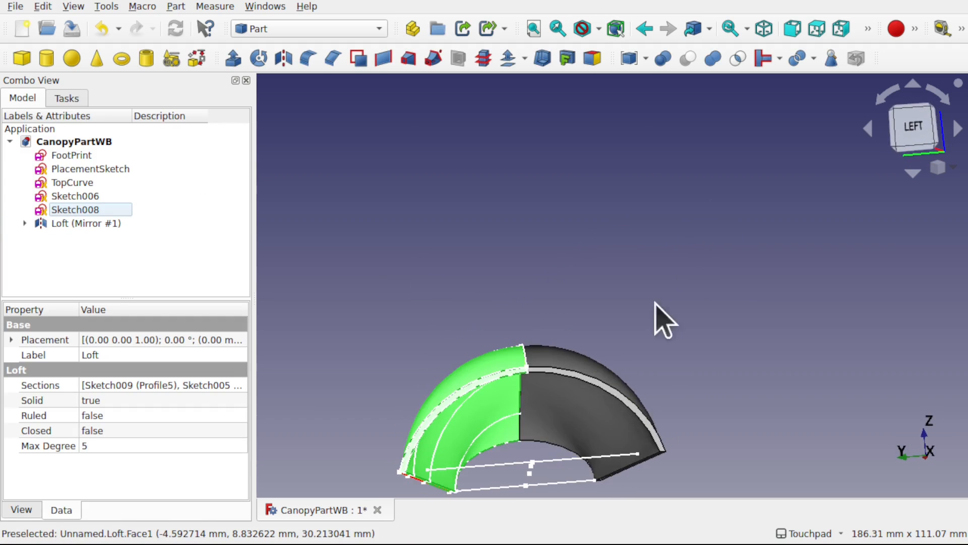
pyautogui.scroll(5, 551, 378)
pyautogui.keyDown('alt'); pyautogui.moveTo(551, 378); pyautogui.dragTo(547, 398); pyautogui.keyUp('alt')
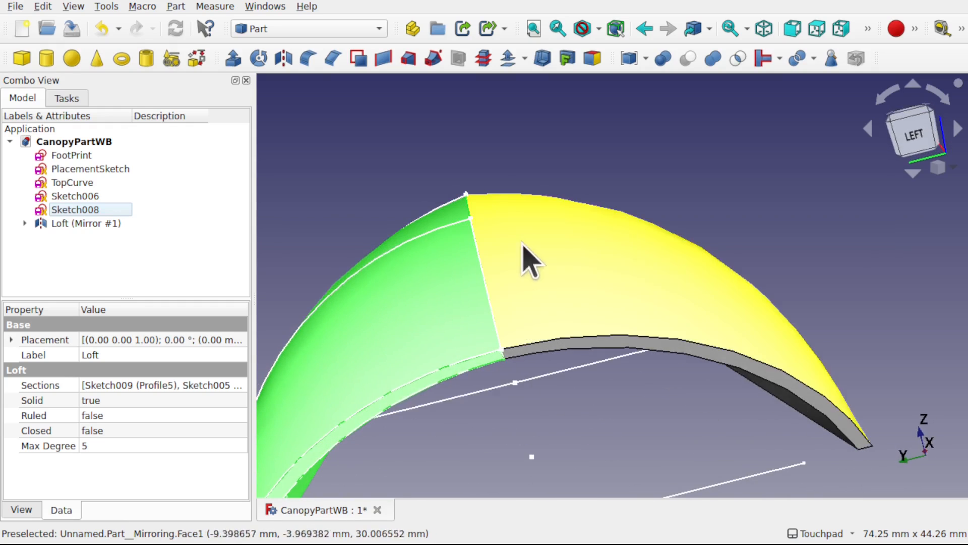
pyautogui.keyDown('alt'); pyautogui.moveTo(515, 246); pyautogui.dragTo(637, 252); pyautogui.keyUp('alt')
pyautogui.keyDown('shift'); pyautogui.moveTo(475, 262); pyautogui.dragTo(686, 276); pyautogui.keyUp('shift')
pyautogui.scroll(-4, 580, 298)
pyautogui.scroll(-1, 686, 276)
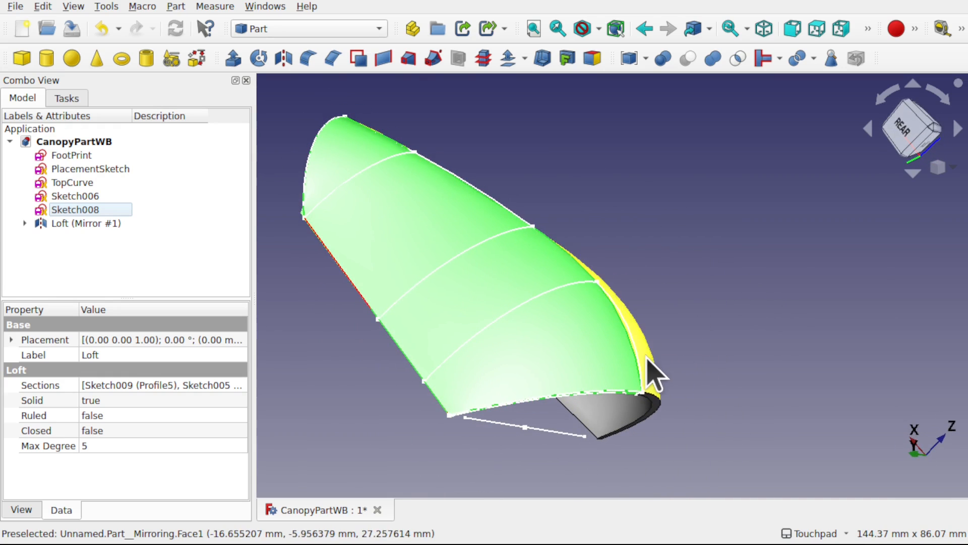
pyautogui.click(77, 157)
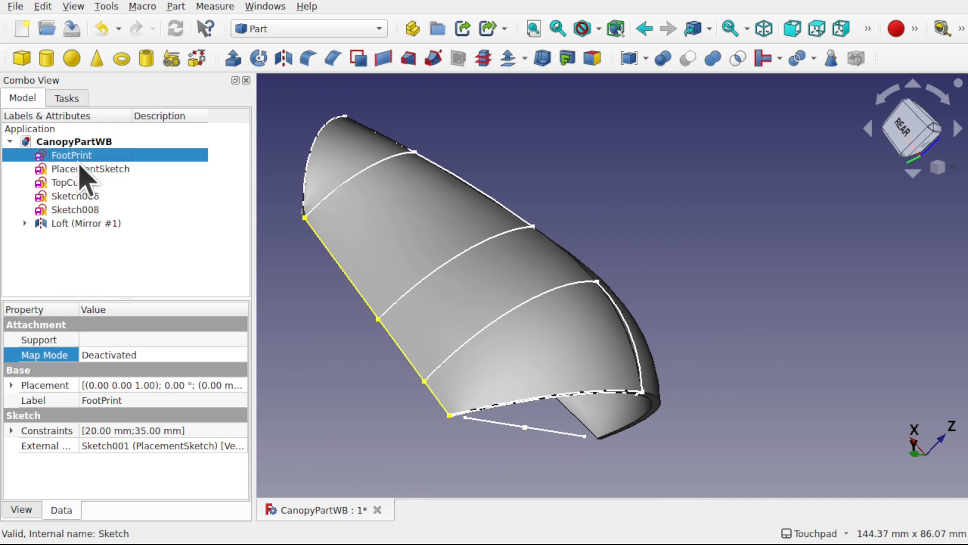
# Expand Loft (Mirror #1) and hide the profile sketches Profile5 through Profile004.
pyautogui.keyDown('shift'); pyautogui.click(80, 209); pyautogui.keyUp('shift')
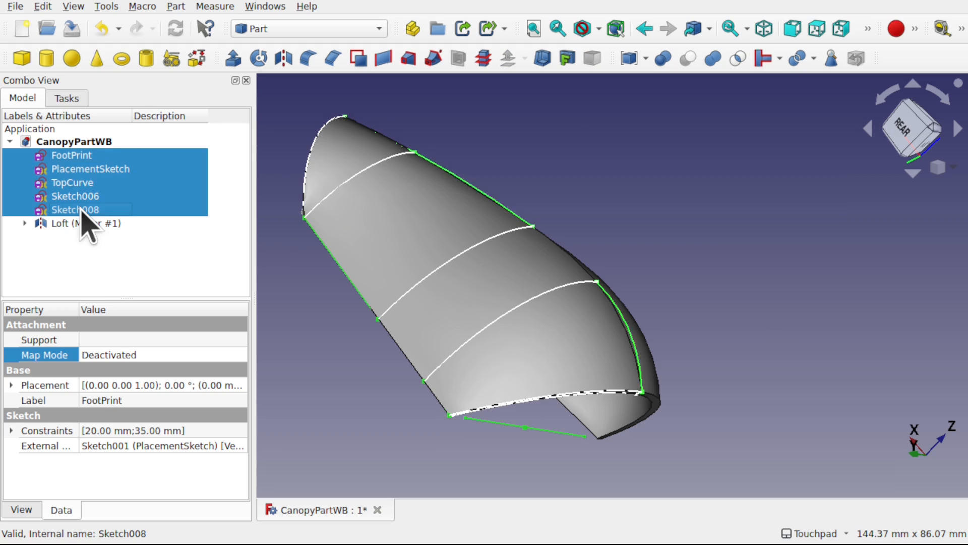
pyautogui.click(24, 223)
pyautogui.click(39, 237)
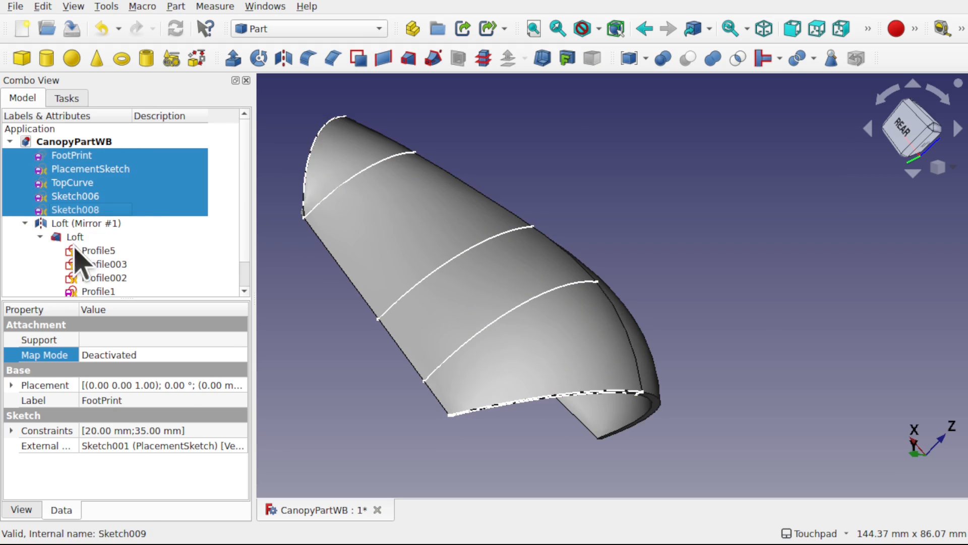
pyautogui.click(100, 252)
pyautogui.scroll(-1, 101, 262)
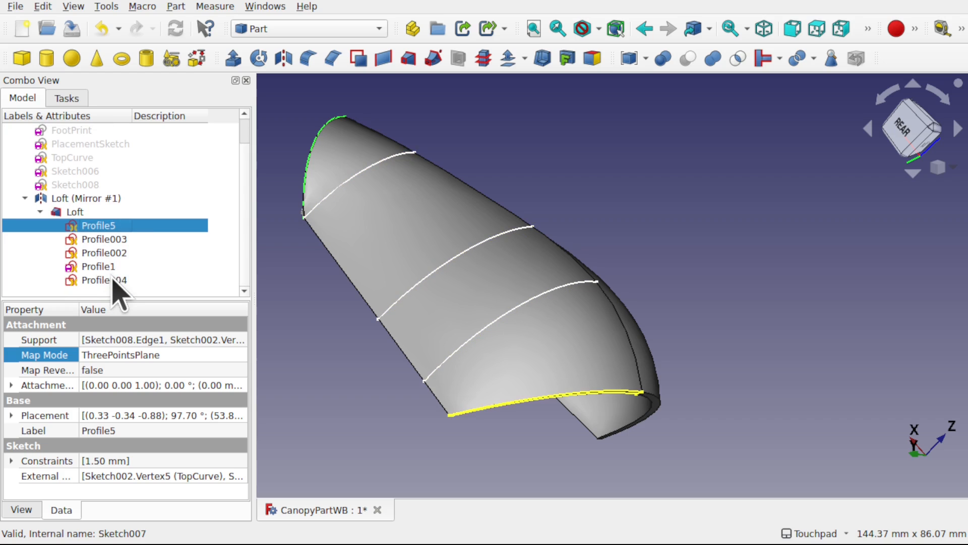
pyautogui.keyDown('shift'); pyautogui.click(112, 280); pyautogui.keyUp('shift')
pyautogui.press('space')
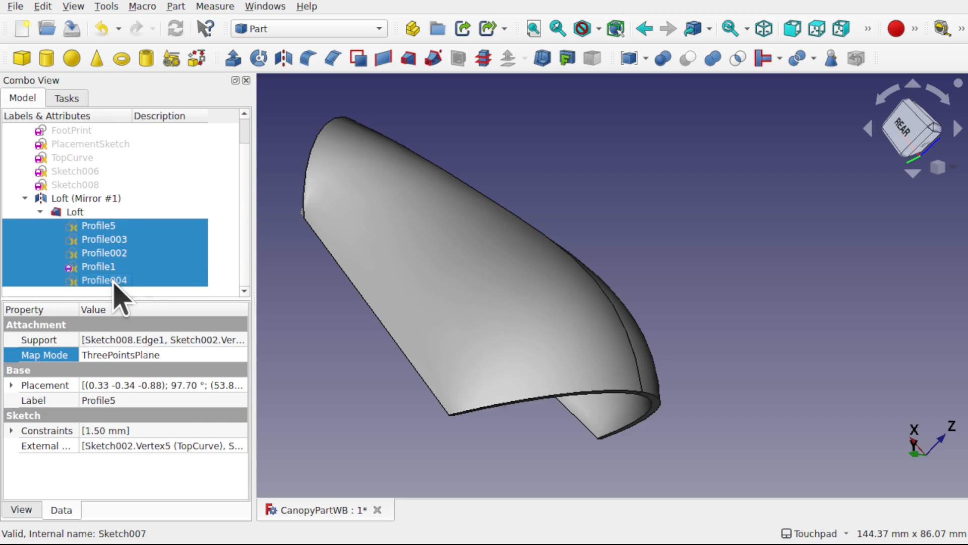
# Orbit and zoom around the canopy to inspect its underside and the thin shell edge.
pyautogui.moveTo(606, 312)
pyautogui.keyDown('shift'); pyautogui.mouseDown()
pyautogui.moveTo(463, 251)
pyautogui.moveTo(377, 236)
pyautogui.moveTo(603, 346)
pyautogui.moveTo(612, 270)
pyautogui.moveTo(576, 254)
pyautogui.moveTo(448, 257)
pyautogui.moveTo(427, 281)
pyautogui.moveTo(450, 292)
pyautogui.mouseUp(); pyautogui.keyUp('shift')
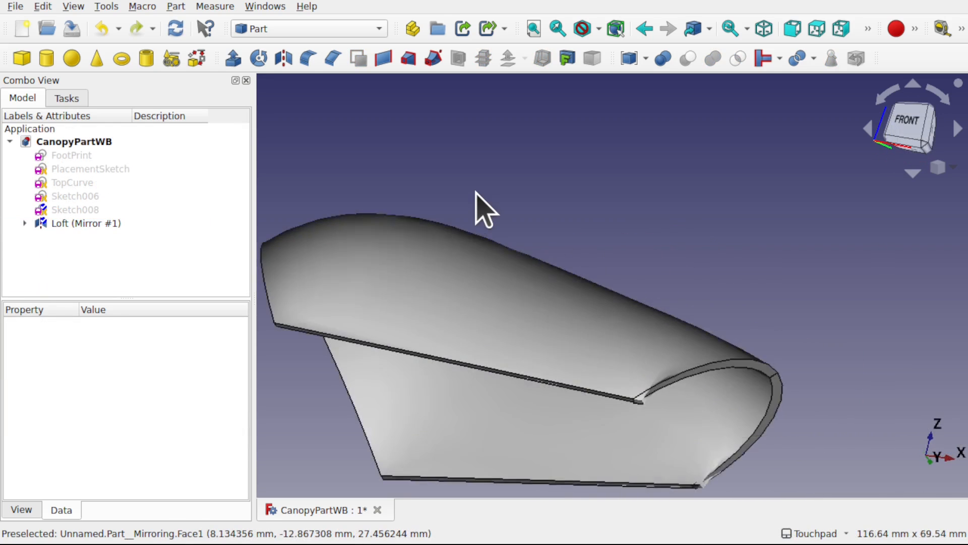
pyautogui.scroll(-2, 477, 198)
pyautogui.keyDown('shift'); pyautogui.moveTo(478, 199); pyautogui.dragTo(558, 233); pyautogui.keyUp('shift')
pyautogui.scroll(3, 418, 416)
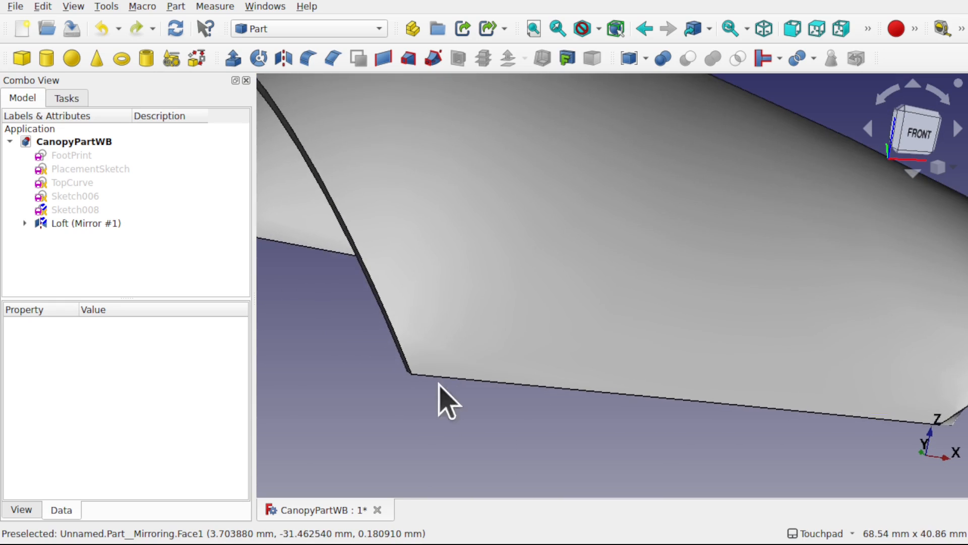
pyautogui.keyDown('shift'); pyautogui.moveTo(443, 398); pyautogui.dragTo(478, 322); pyautogui.keyUp('shift')
pyautogui.keyDown('shift'); pyautogui.moveTo(426, 372); pyautogui.dragTo(461, 336); pyautogui.keyUp('shift')
pyautogui.scroll(-7, 573, 323)
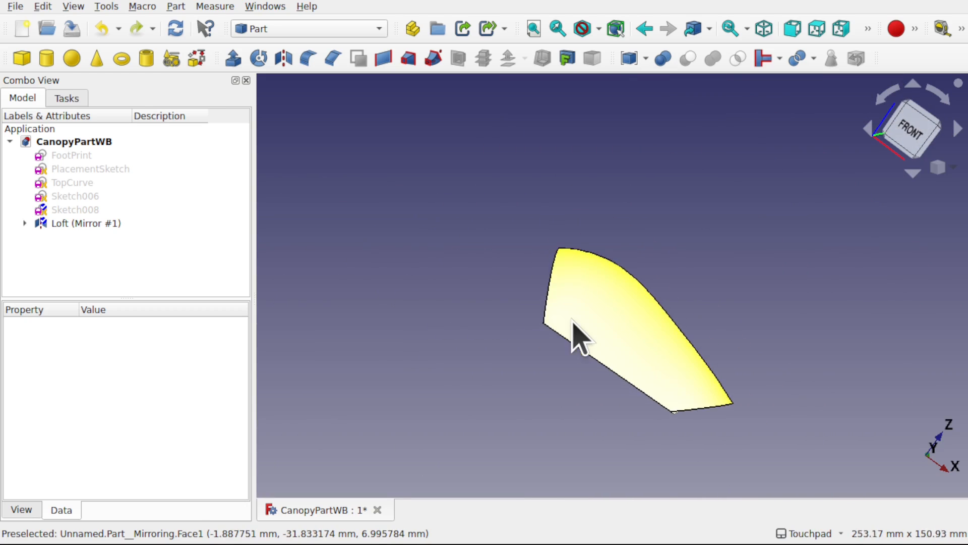
pyautogui.keyDown('shift'); pyautogui.moveTo(584, 337); pyautogui.dragTo(479, 292); pyautogui.keyUp('shift')
pyautogui.keyDown('shift'); pyautogui.moveTo(576, 380); pyautogui.dragTo(577, 321); pyautogui.keyUp('shift')
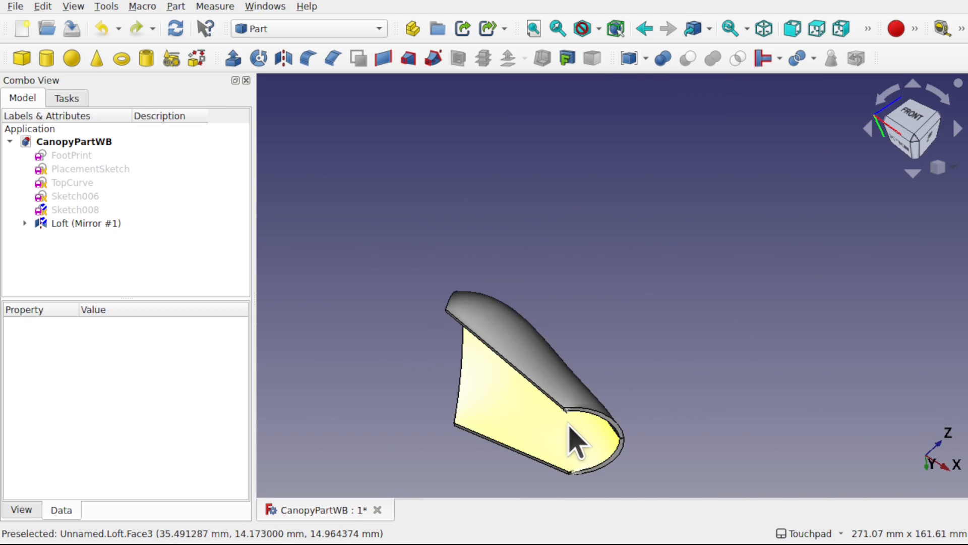
pyautogui.scroll(2, 568, 424)
pyautogui.scroll(8, 575, 442)
pyautogui.keyDown('shift'); pyautogui.moveTo(580, 363); pyautogui.dragTo(568, 345); pyautogui.keyUp('shift')
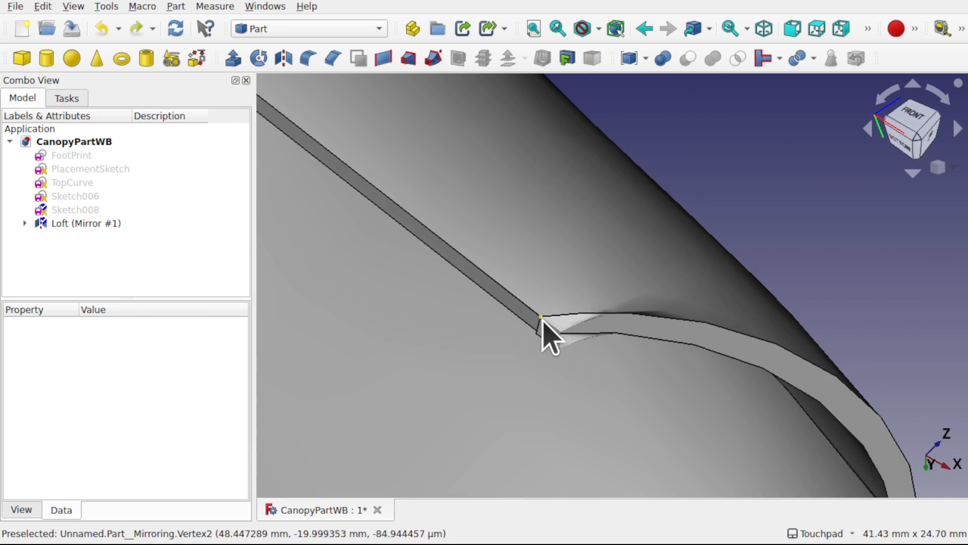
# Try Max Degree values 3, 5 and 6 on the Loft, settling on 2.
pyautogui.click(25, 224)
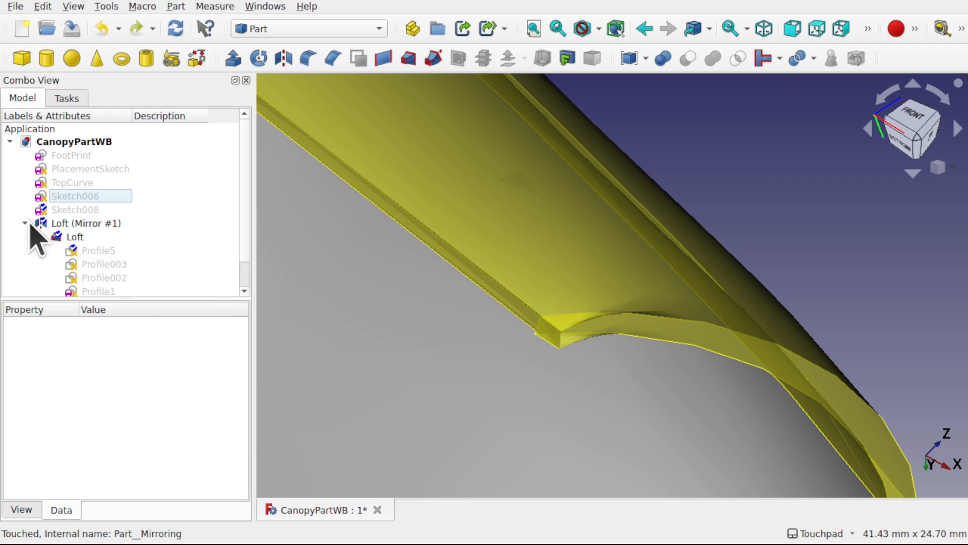
pyautogui.click(71, 237)
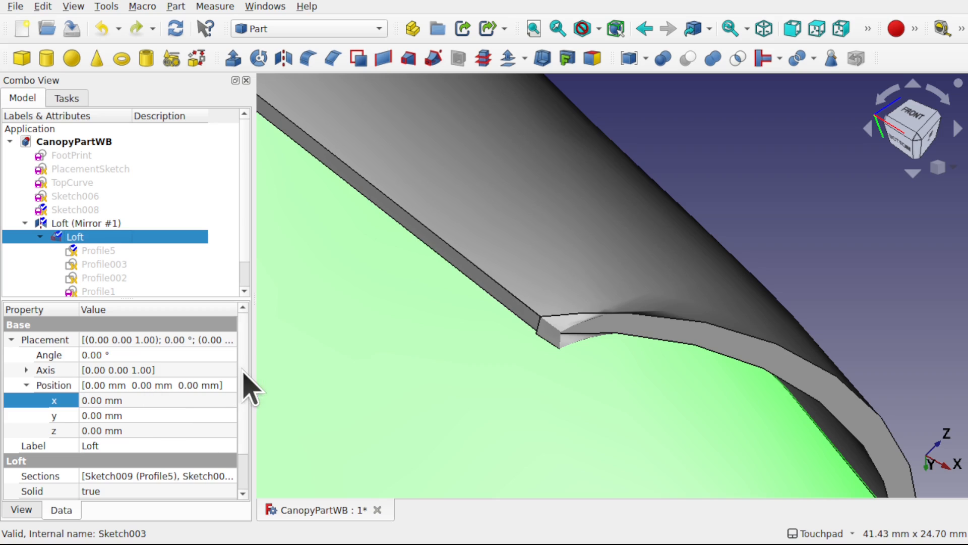
pyautogui.scroll(-1, 244, 398)
pyautogui.click(103, 488)
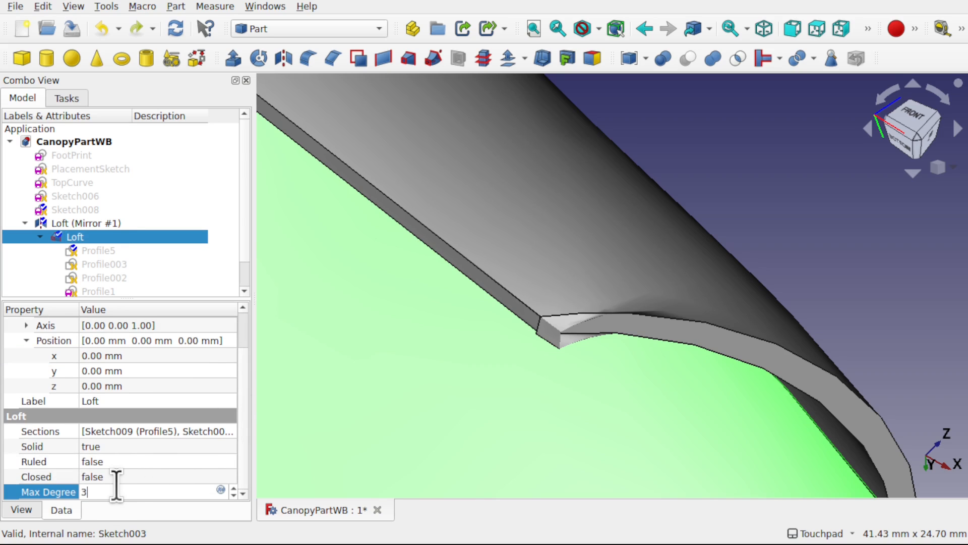
pyautogui.press('Return')
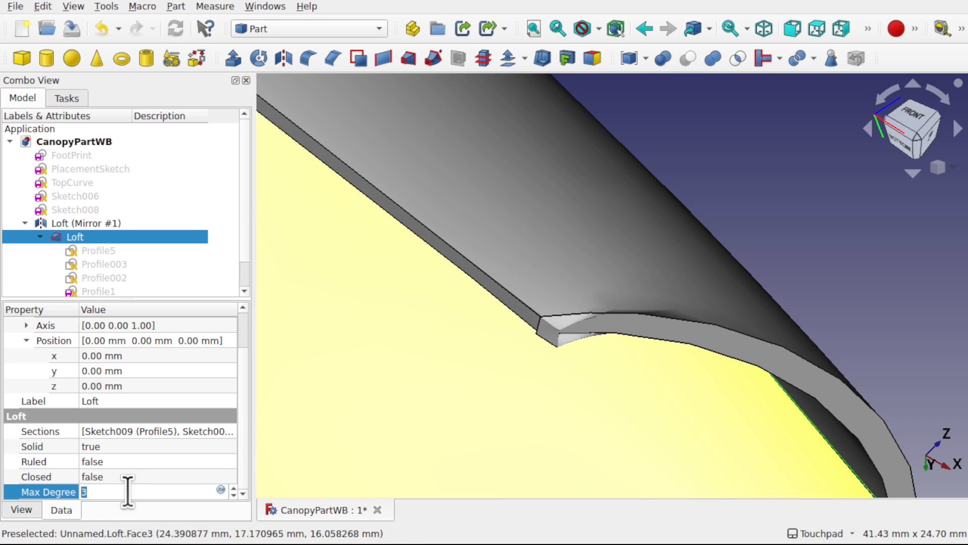
pyautogui.press('Return')
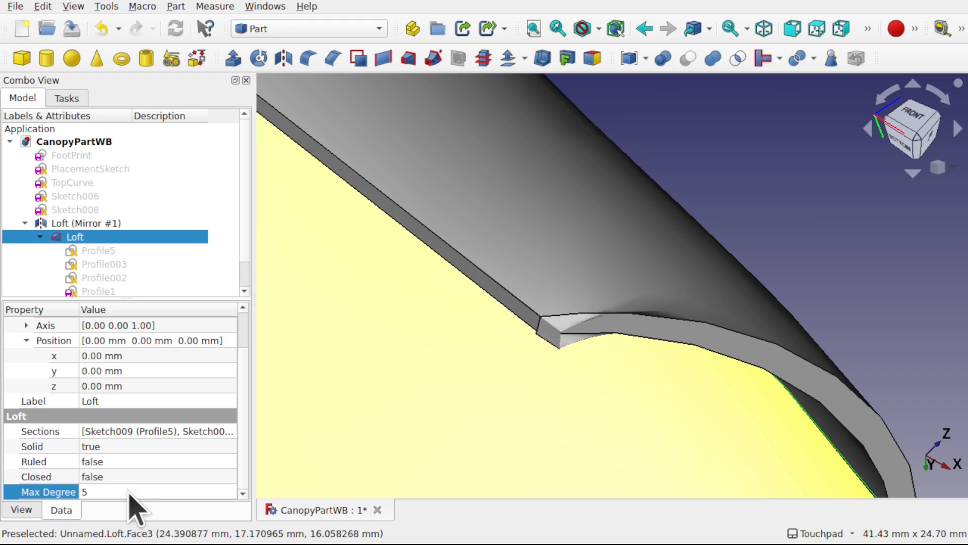
pyautogui.press('Return')
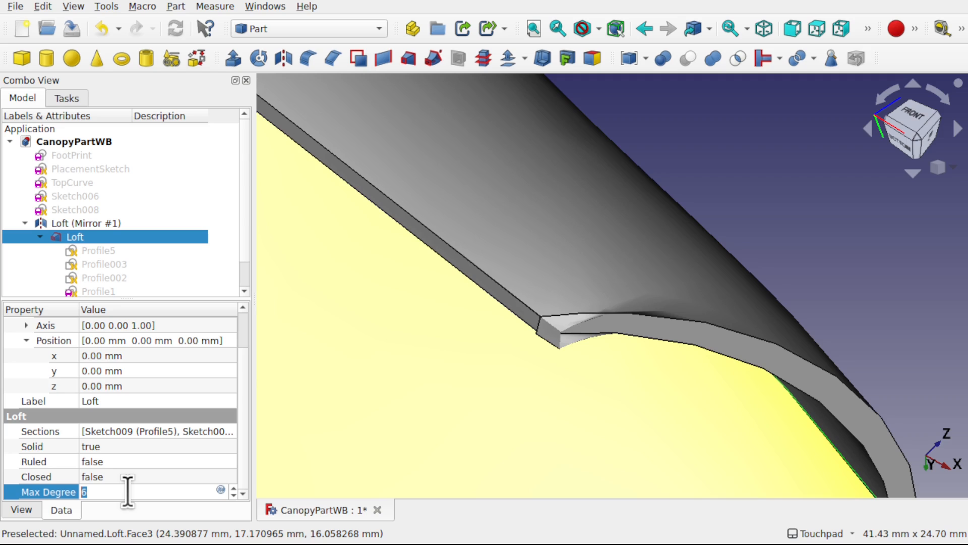
pyautogui.write('2')
pyautogui.press('Return')
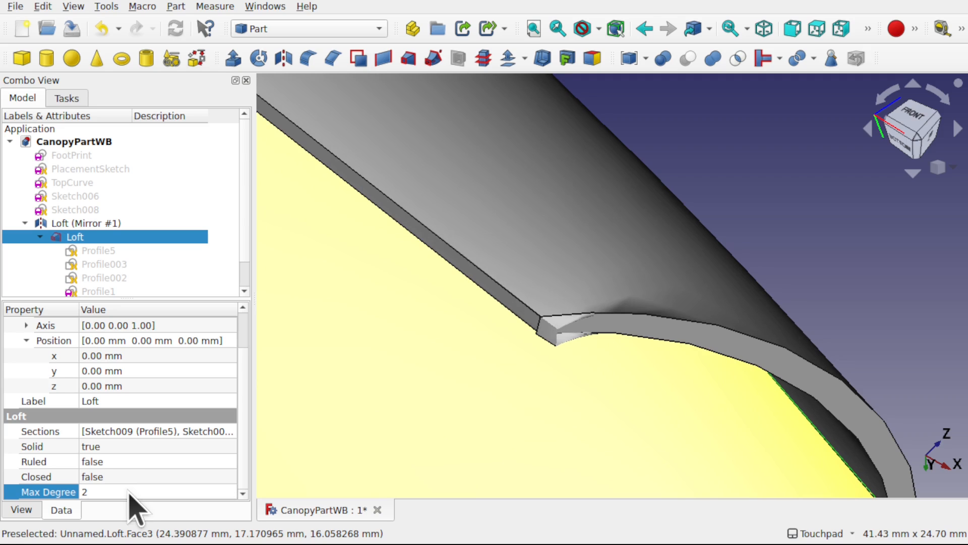
pyautogui.click(39, 237)
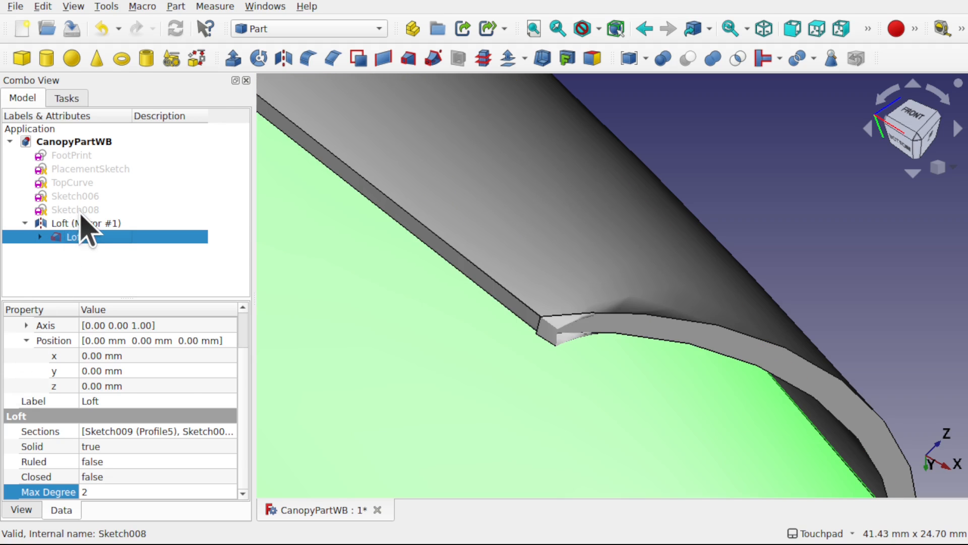
# Select Sketch008 and start editing its Placement Position x to offset it 3 mm.
pyautogui.click(83, 211)
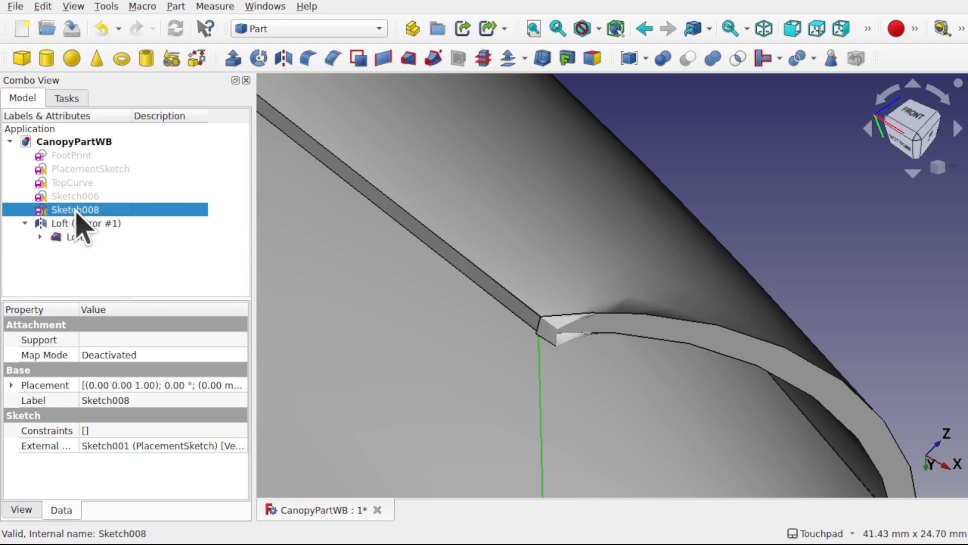
pyautogui.click(91, 199)
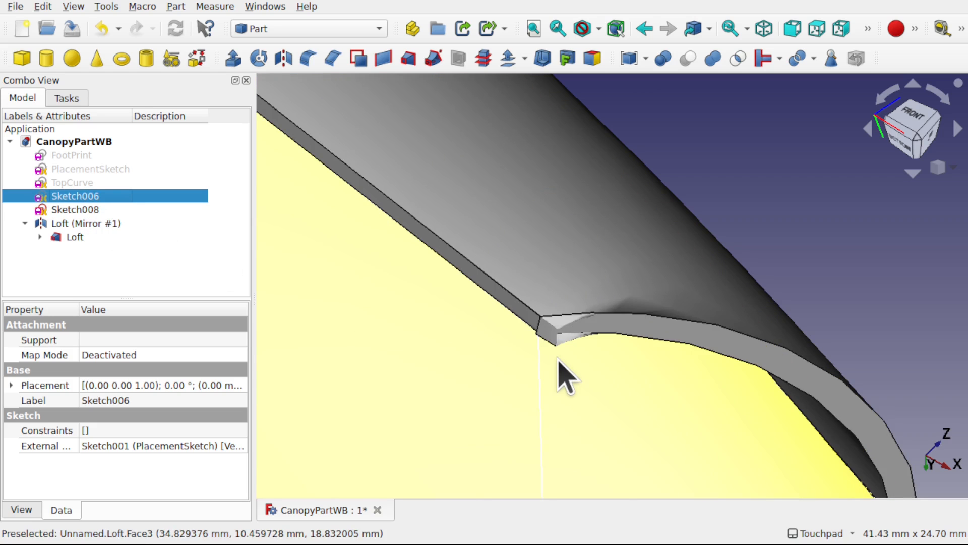
pyautogui.scroll(-5, 558, 365)
pyautogui.scroll(-1, 565, 375)
pyautogui.click(660, 485)
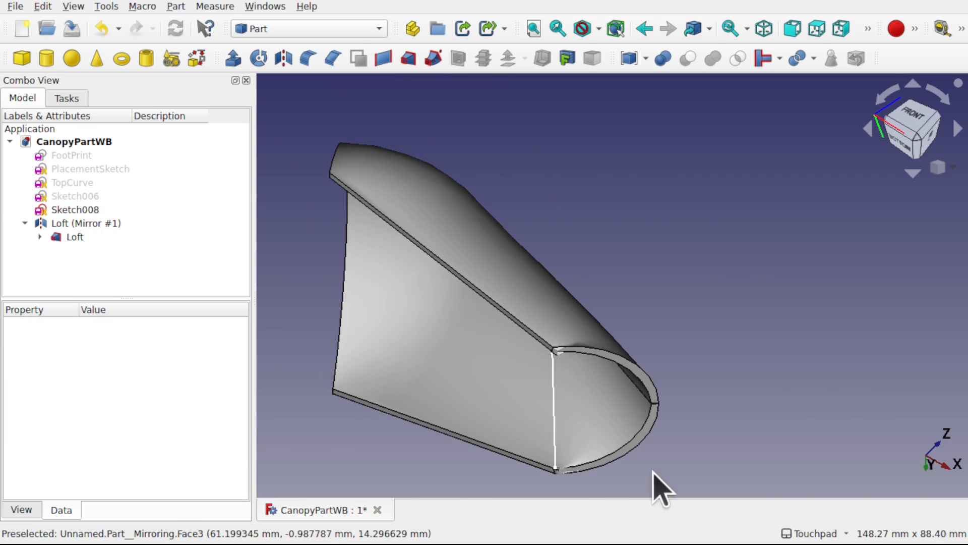
pyautogui.click(552, 451)
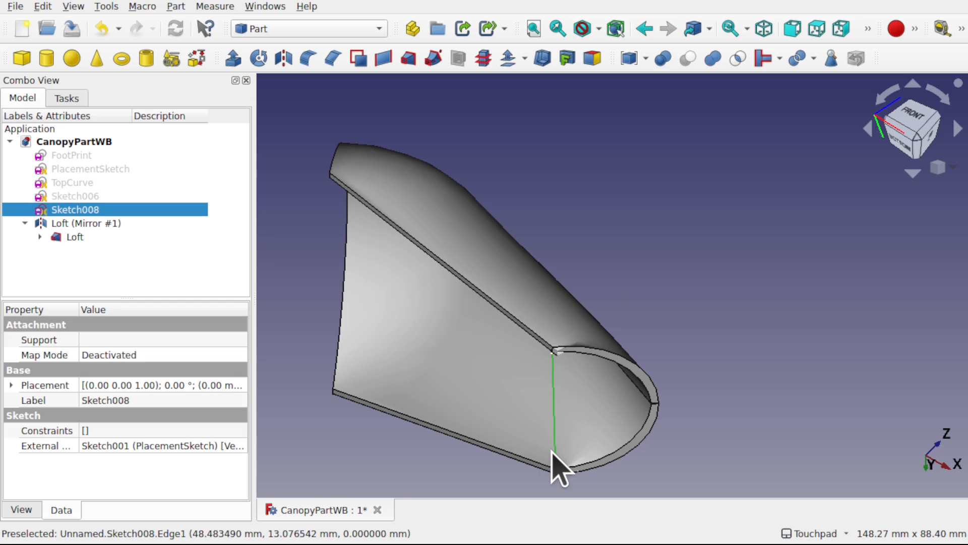
pyautogui.keyDown('shift'); pyautogui.moveTo(552, 451); pyautogui.dragTo(678, 274); pyautogui.keyUp('shift')
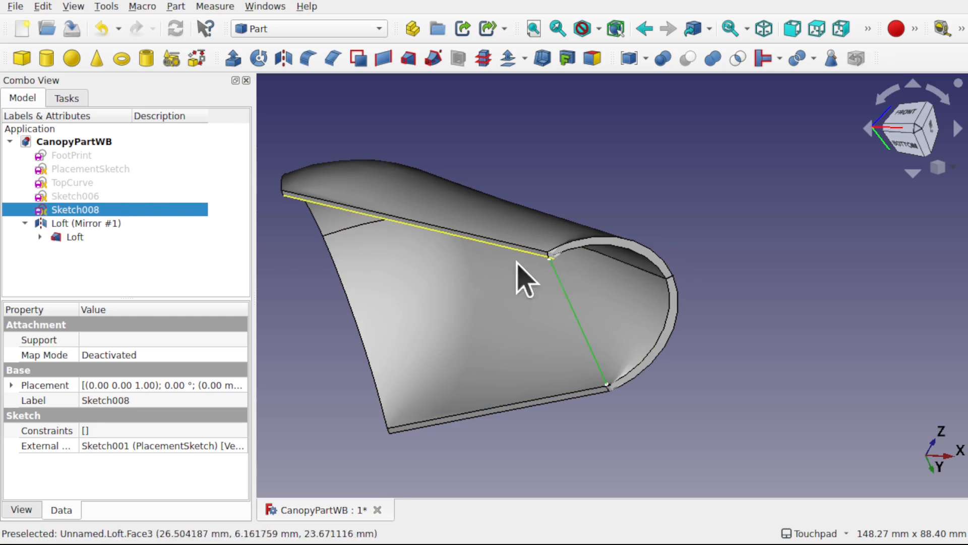
pyautogui.click(10, 385)
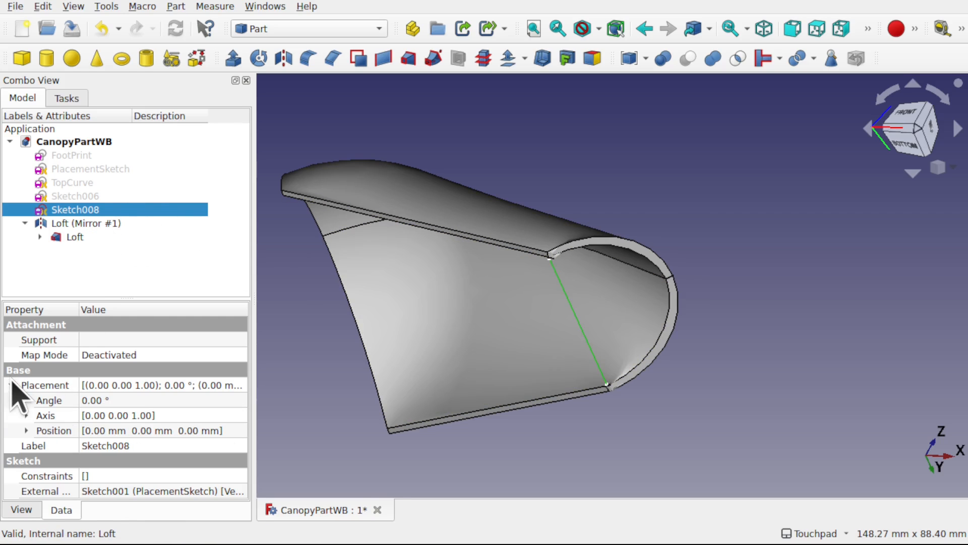
pyautogui.click(27, 430)
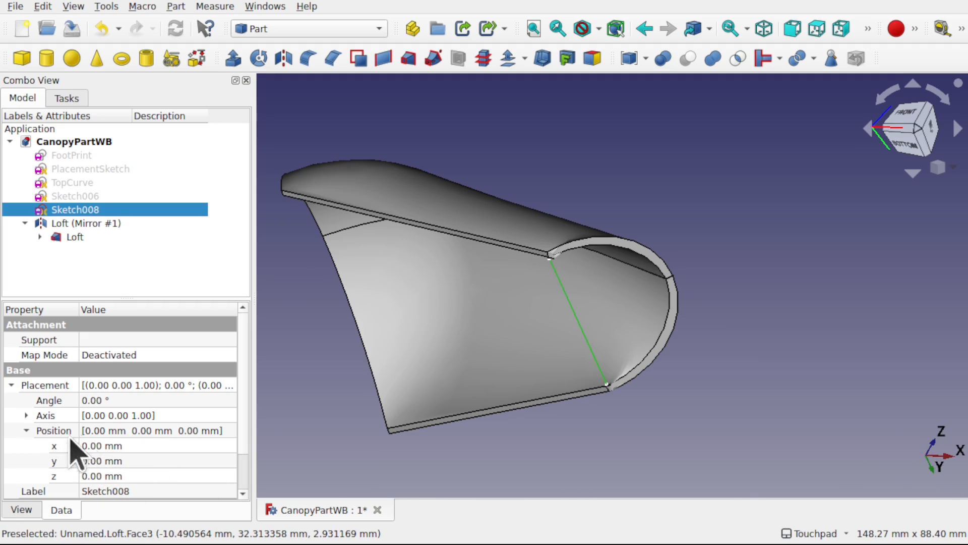
pyautogui.click(165, 446)
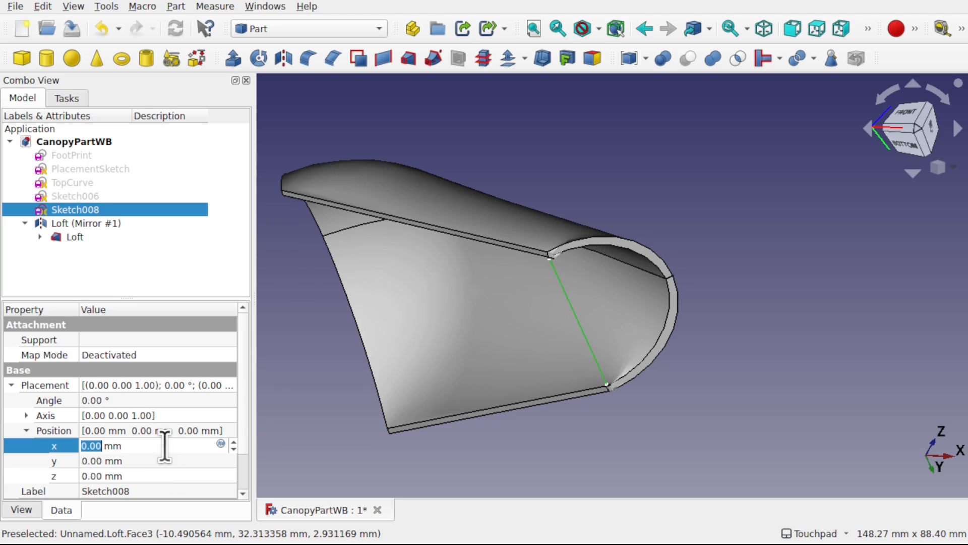
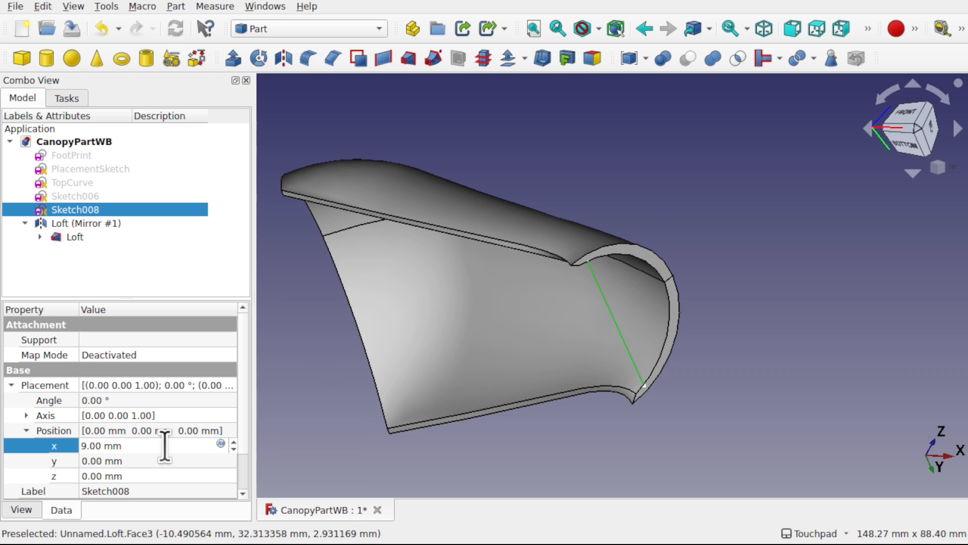
# Expand the Loft and review the attachment and placement of Profile004, Profile1, Profile002 and Profile5.
pyautogui.keyDown('alt'); pyautogui.moveTo(591, 282); pyautogui.dragTo(482, 307); pyautogui.keyUp('alt')
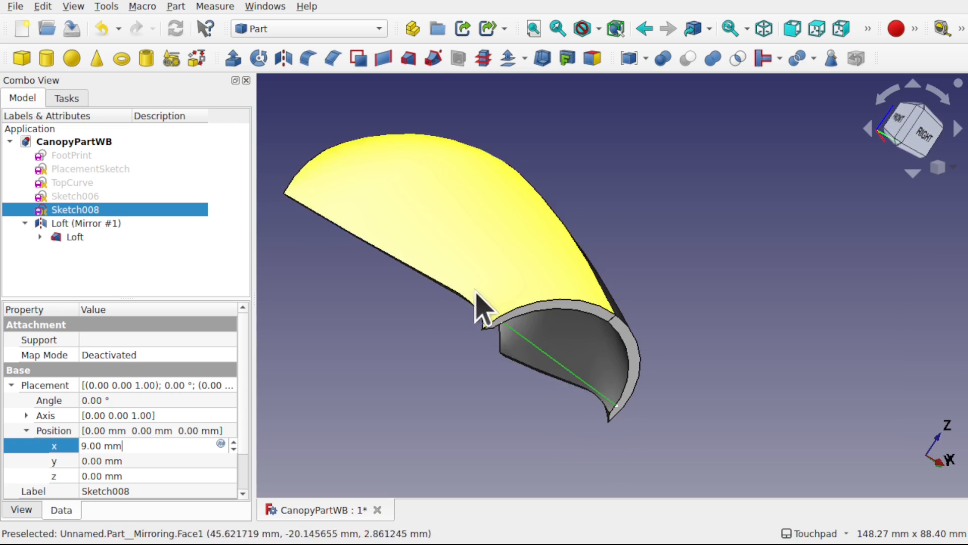
pyautogui.keyDown('alt'); pyautogui.moveTo(659, 346); pyautogui.dragTo(628, 303); pyautogui.keyUp('alt')
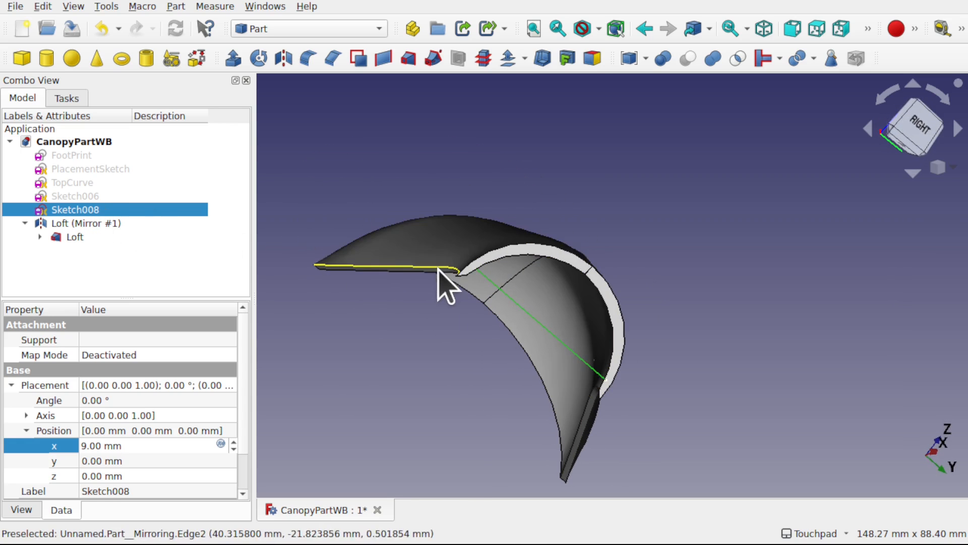
pyautogui.click(40, 236)
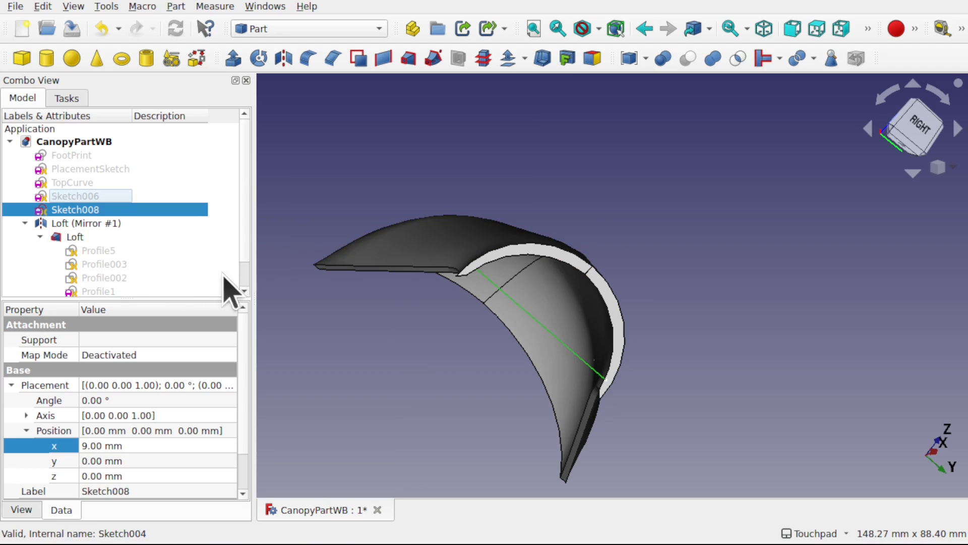
pyautogui.scroll(-2, 247, 269)
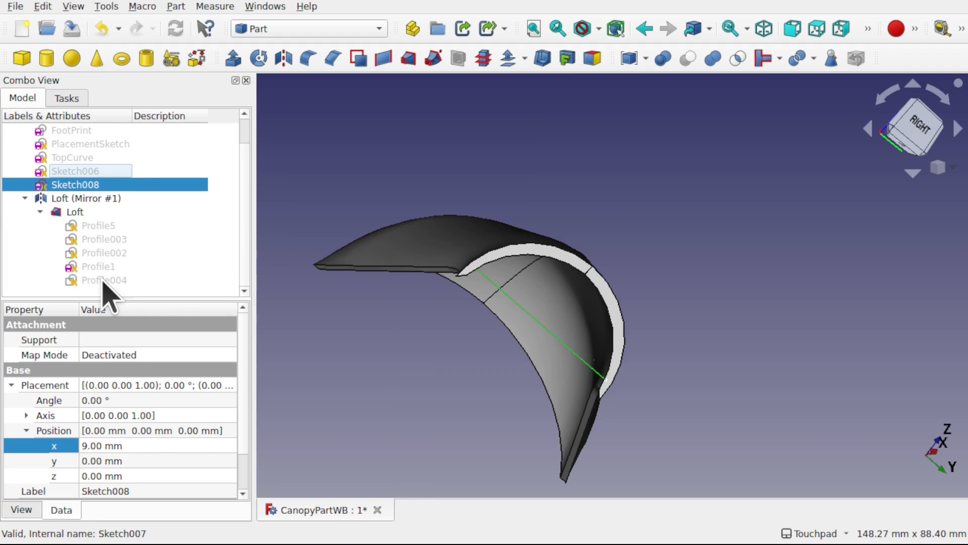
pyautogui.click(105, 280)
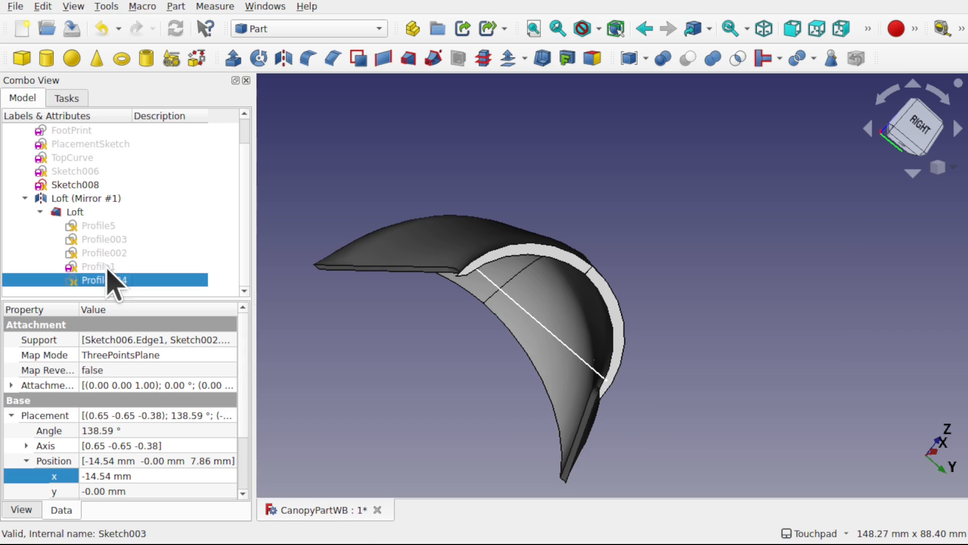
pyautogui.click(109, 267)
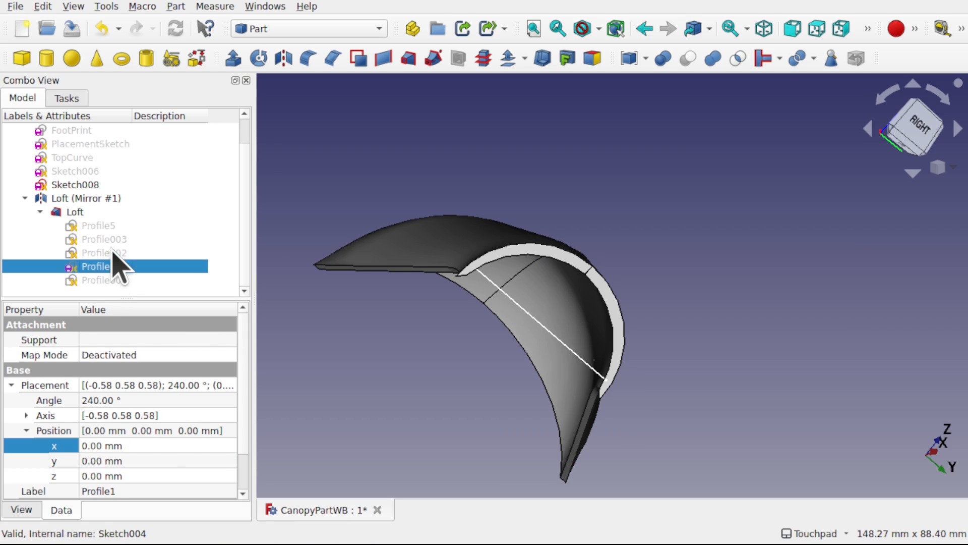
pyautogui.click(109, 252)
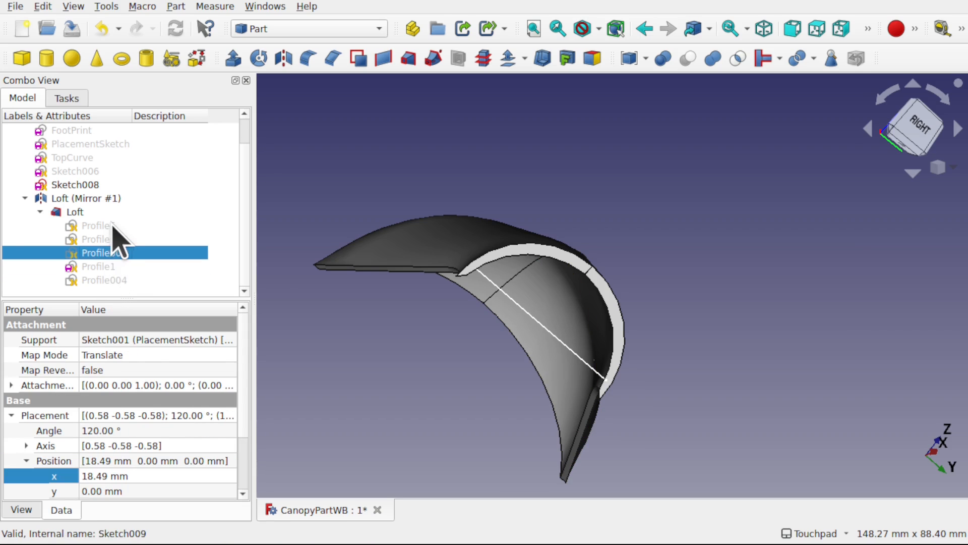
pyautogui.click(112, 225)
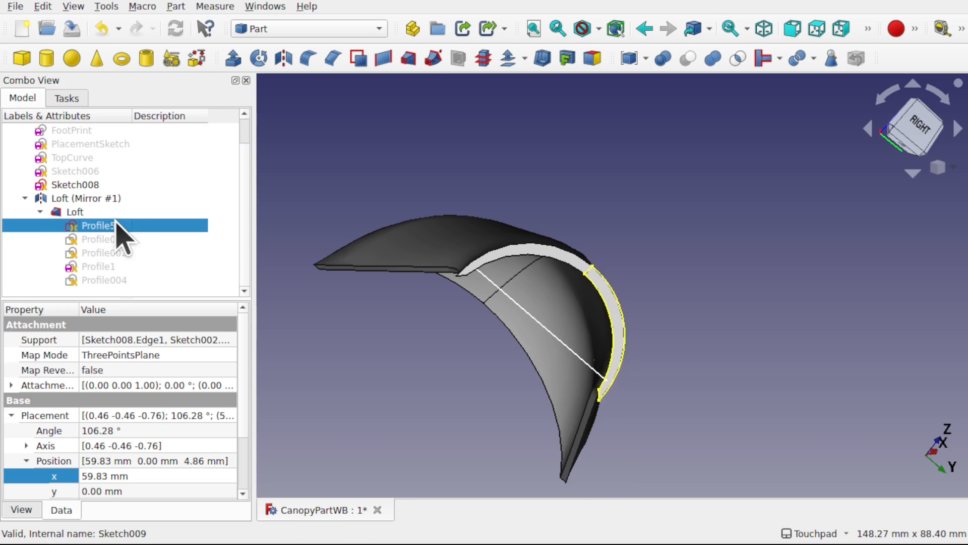
# Constrain Profile5's short end segment horizontal, leaving the sketch with 3 degrees of freedom.
pyautogui.doubleClick(116, 225)
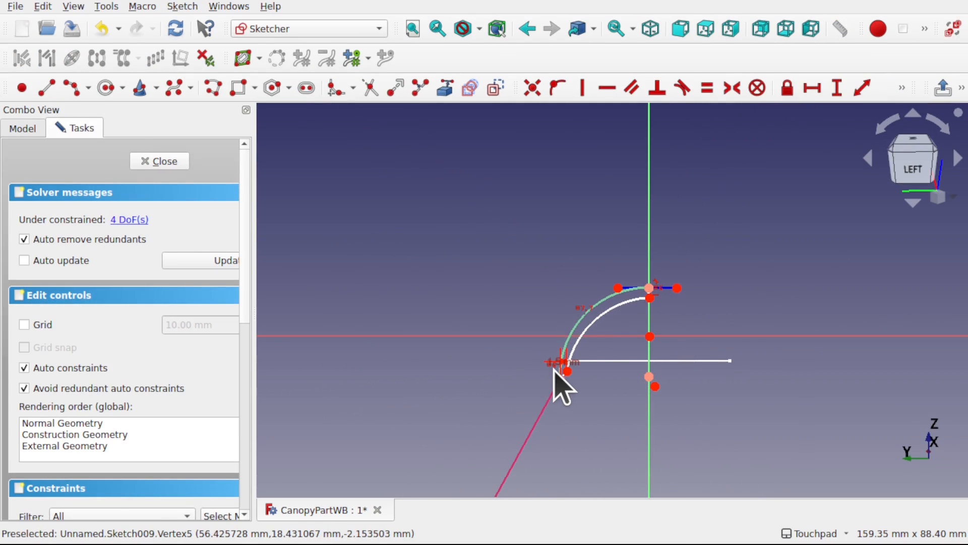
pyautogui.scroll(8, 555, 370)
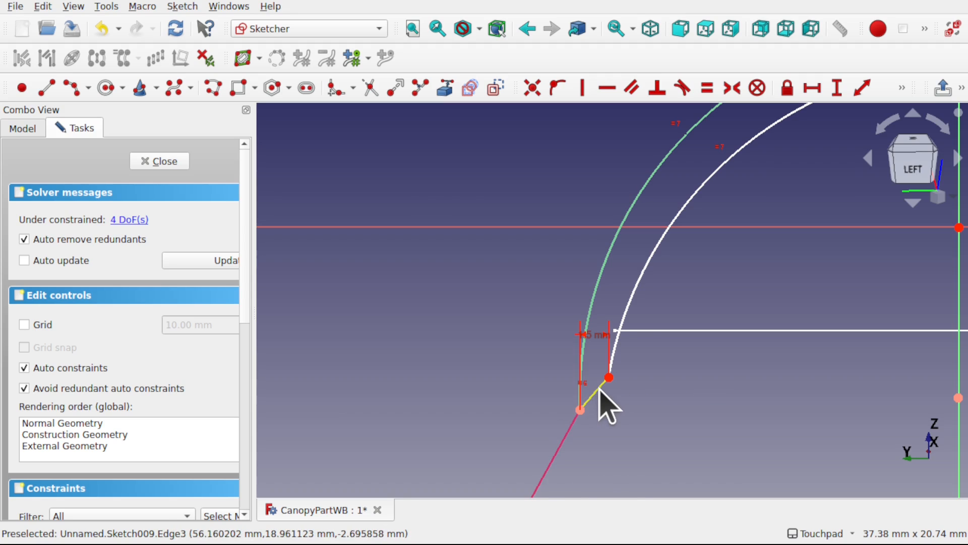
pyautogui.click(593, 390)
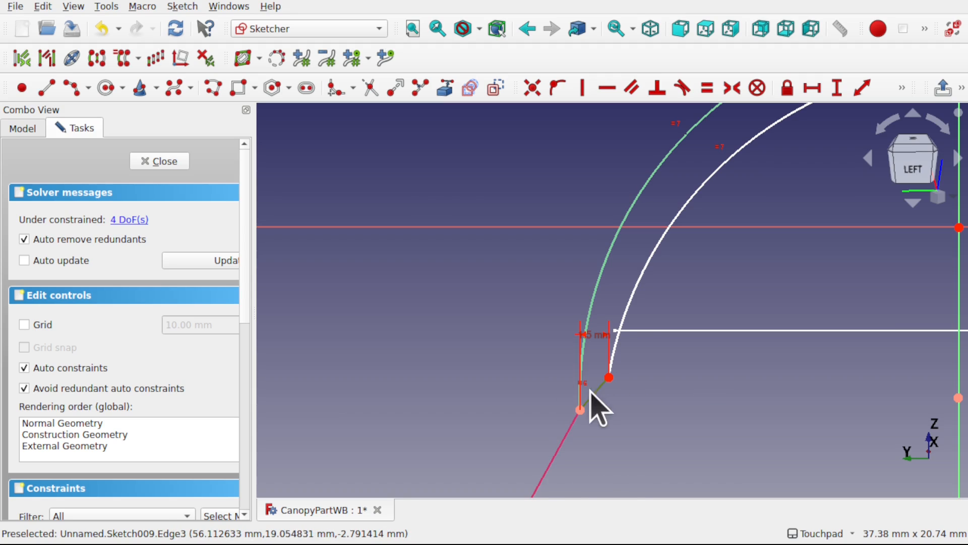
pyautogui.click(608, 88)
pyautogui.scroll(-3, 655, 303)
pyautogui.scroll(-3, 665, 302)
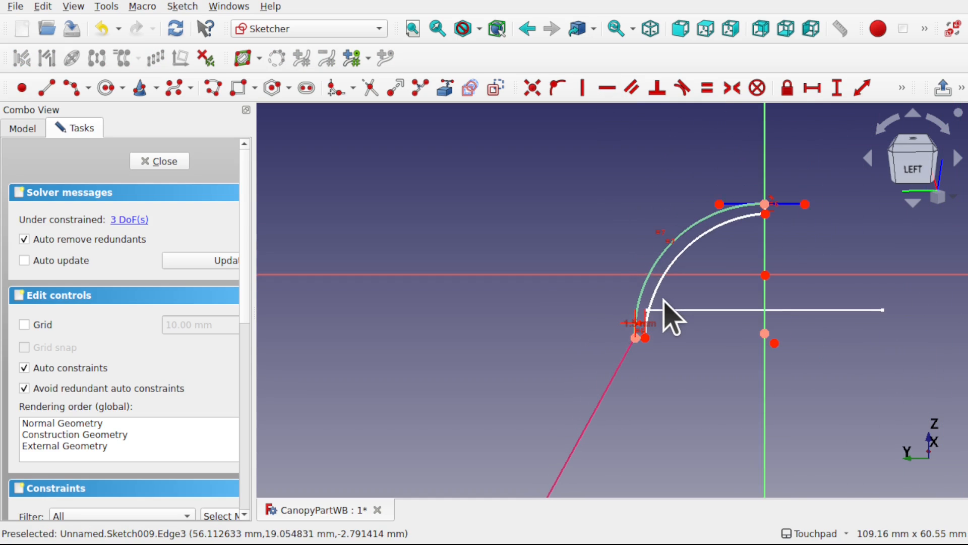
# Close the Profile5 sketch and hide Loft (Mirror #1).
pyautogui.click(161, 162)
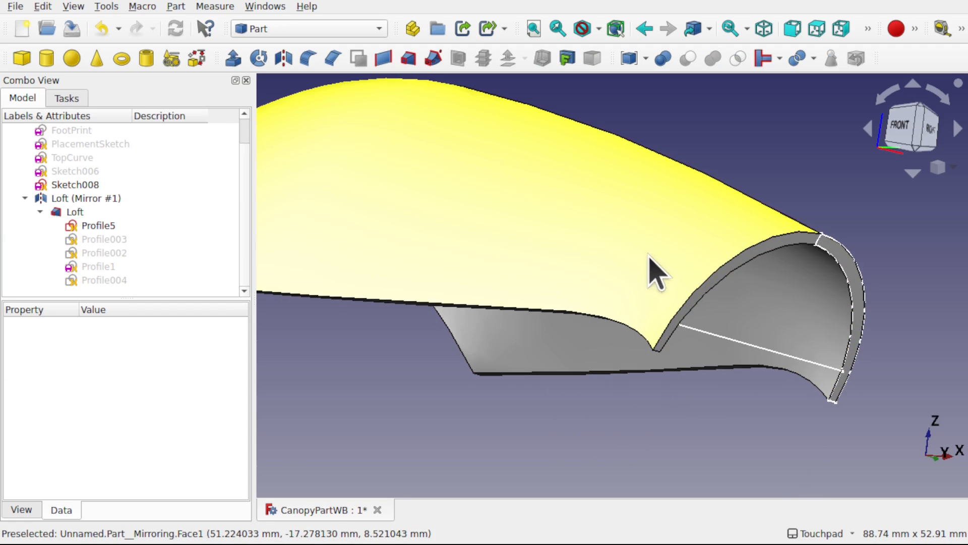
pyautogui.click(648, 254)
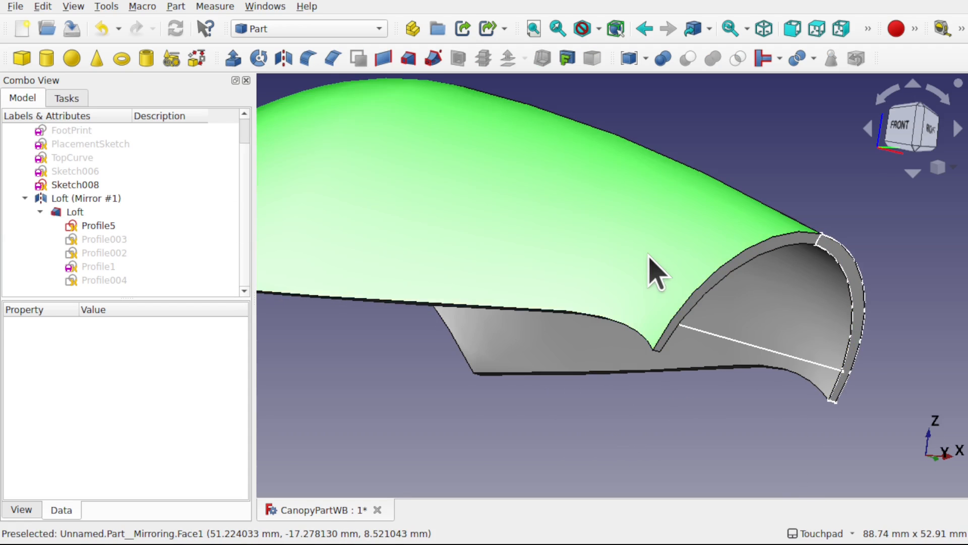
pyautogui.press('space')
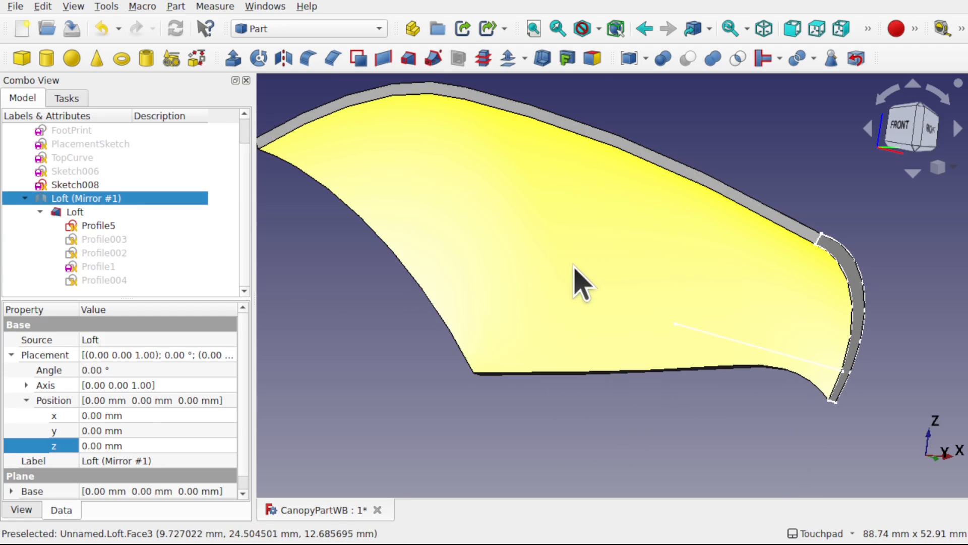
# Select Profile5 and FootPrint and view the half loft straight from the rear.
pyautogui.click(108, 226)
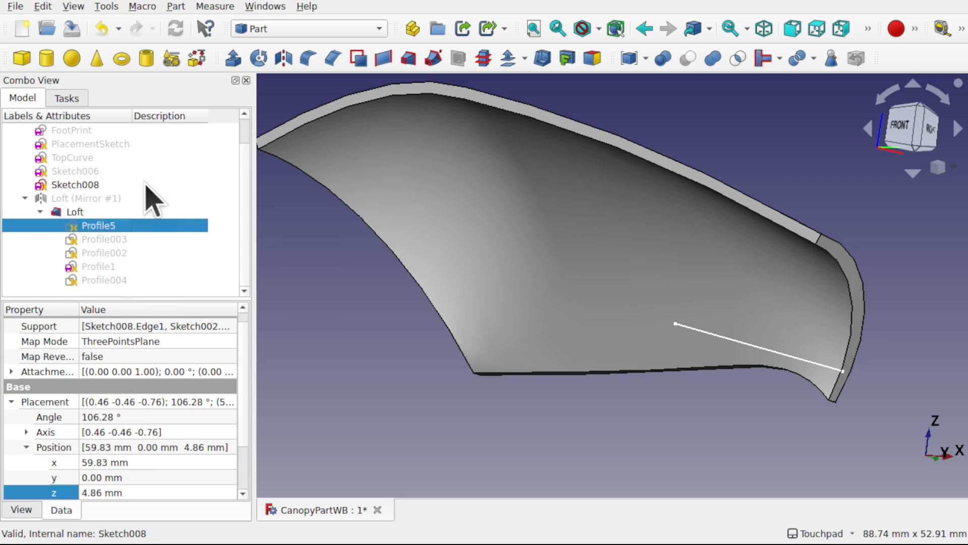
pyautogui.scroll(1, 243, 217)
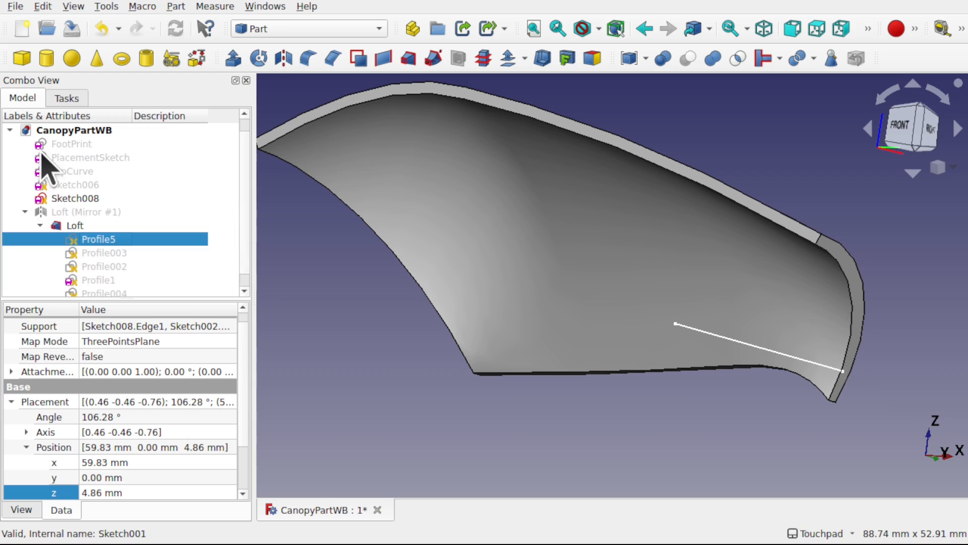
pyautogui.click(70, 144)
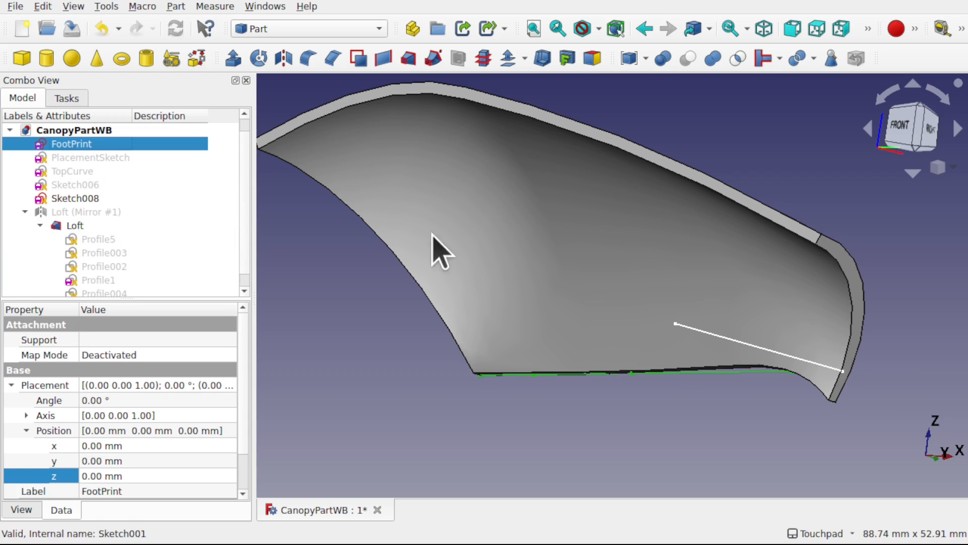
pyautogui.moveTo(752, 286); pyautogui.dragTo(458, 233, button='middle')
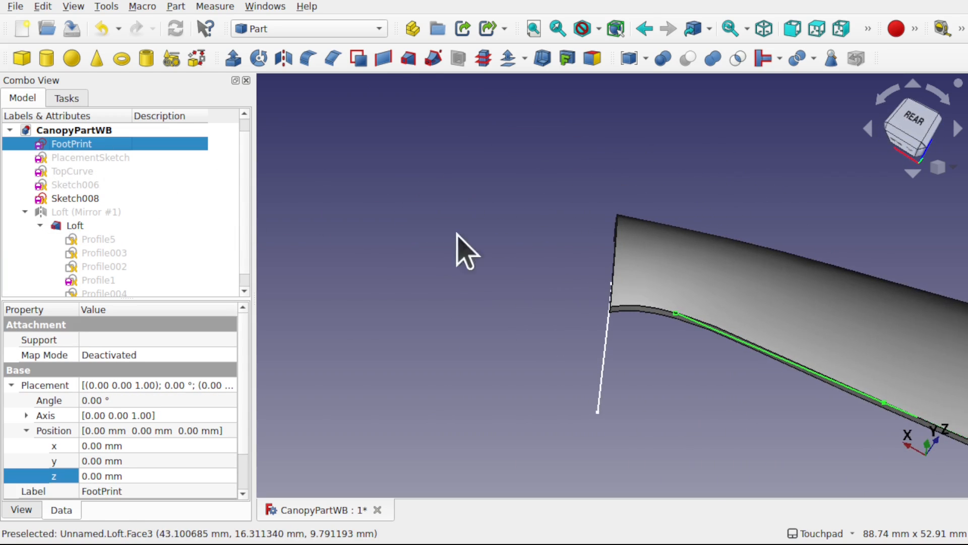
pyautogui.moveTo(626, 332); pyautogui.dragTo(670, 373, button='middle')
pyautogui.moveTo(789, 310); pyautogui.dragTo(570, 303, button='middle')
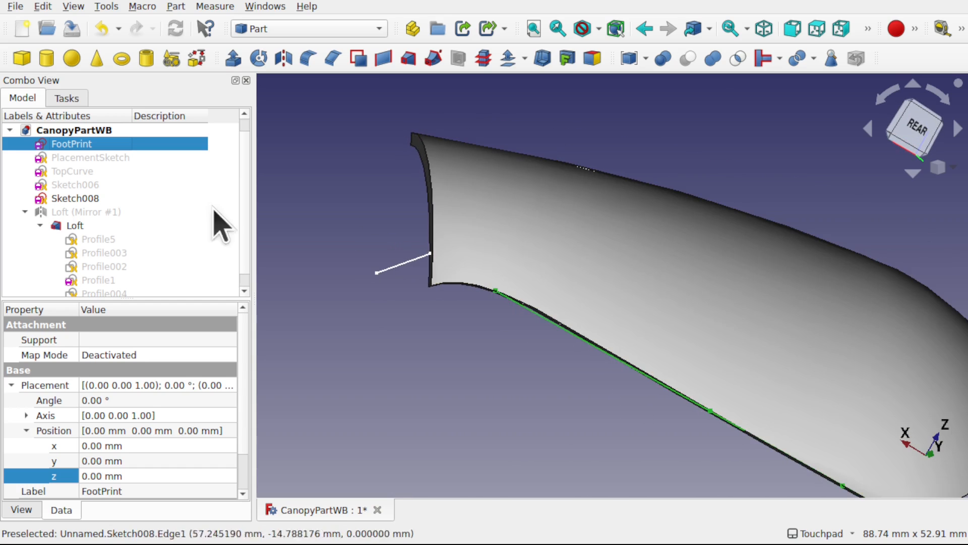
pyautogui.click(98, 239)
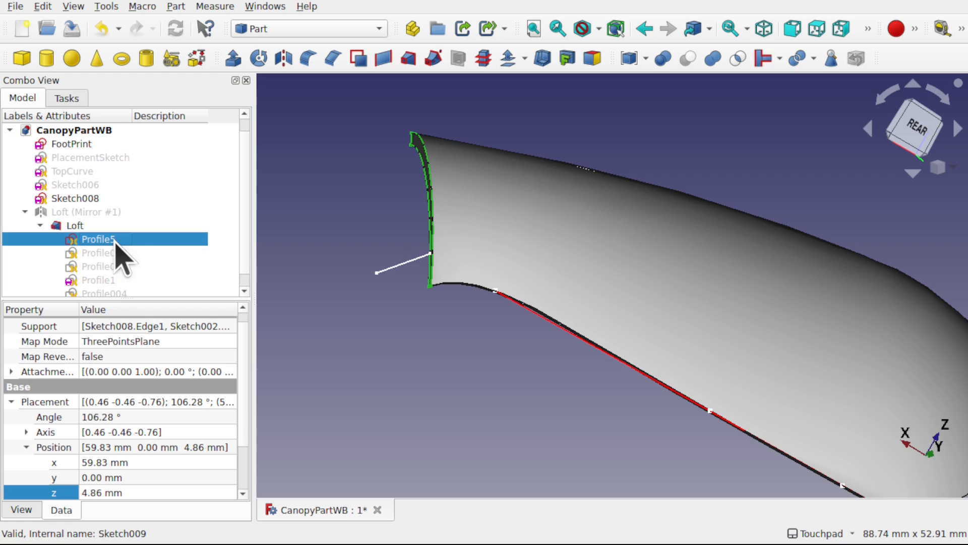
pyautogui.moveTo(558, 324); pyautogui.dragTo(543, 249, button='middle')
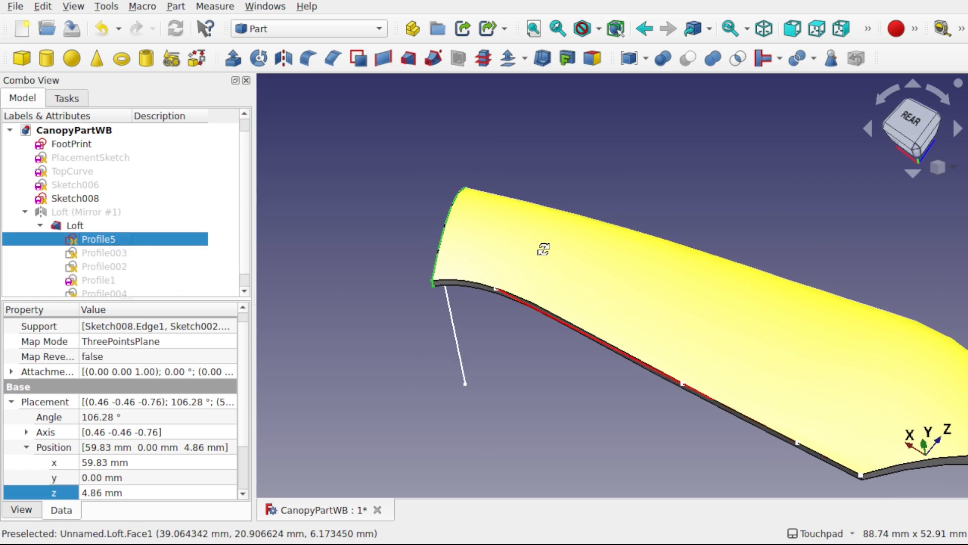
pyautogui.click(913, 126)
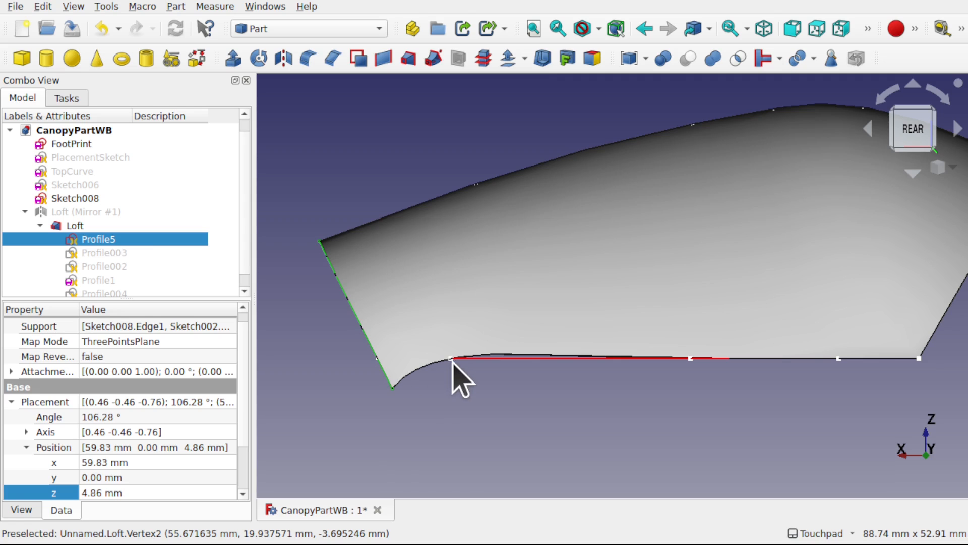
pyautogui.moveTo(432, 393); pyautogui.dragTo(493, 360, button='middle')
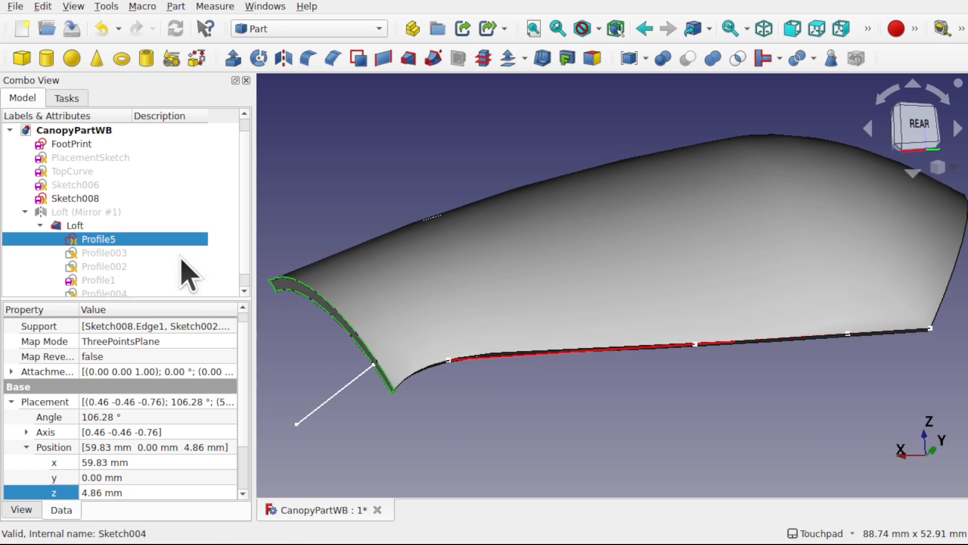
# Reopen Profile5, tilt the view and drag the short bottom segment and arcs upward.
pyautogui.doubleClick(161, 240)
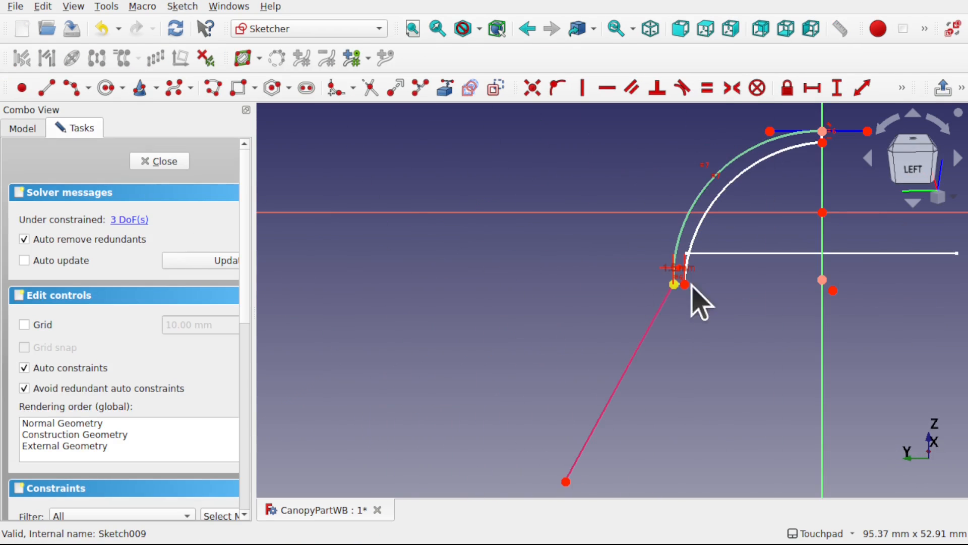
pyautogui.moveTo(858, 302)
pyautogui.mouseDown(button='middle')
pyautogui.moveTo(772, 291)
pyautogui.moveTo(584, 335)
pyautogui.moveTo(596, 284)
pyautogui.moveTo(642, 281)
pyautogui.moveTo(540, 270)
pyautogui.mouseUp(button='middle')
pyautogui.scroll(5, 538, 259)
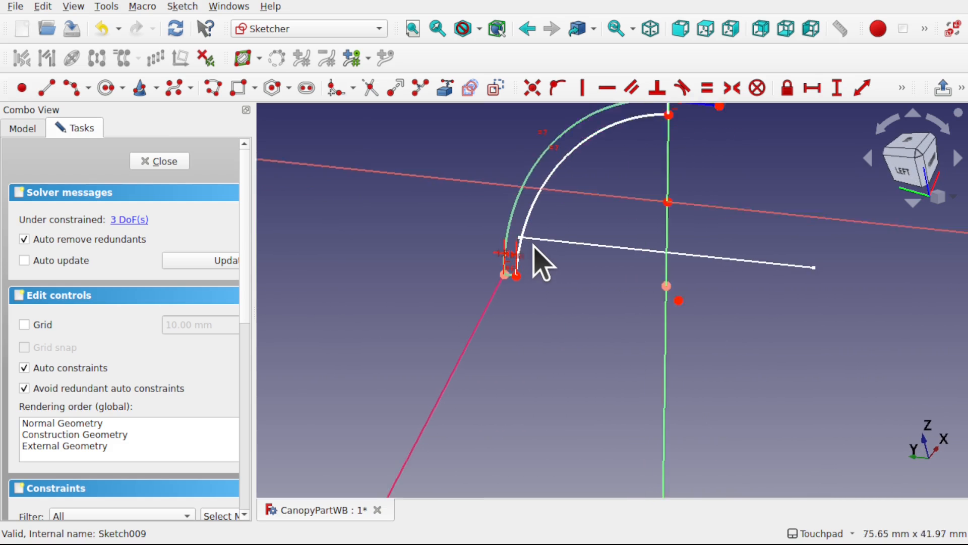
pyautogui.scroll(1, 534, 246)
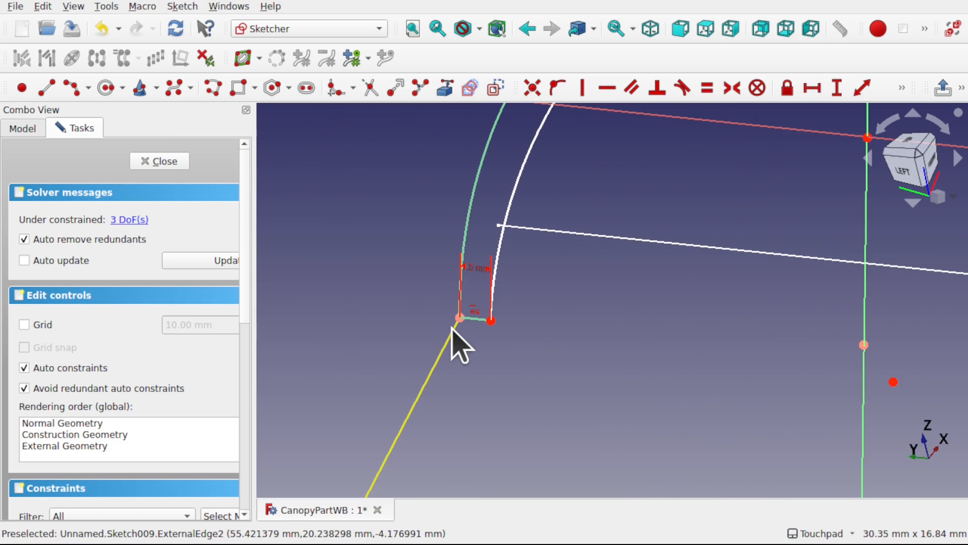
pyautogui.click(455, 345)
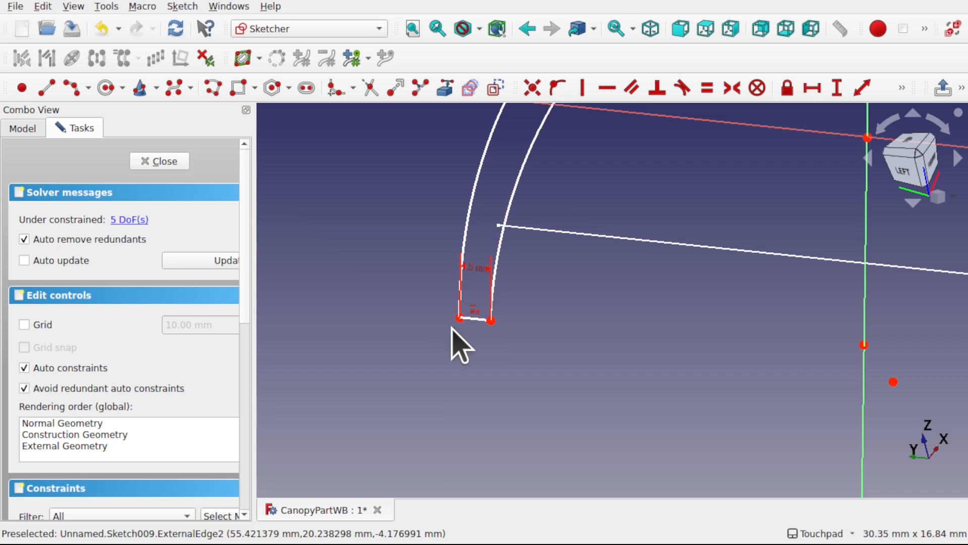
pyautogui.moveTo(477, 319); pyautogui.dragTo(492, 224)
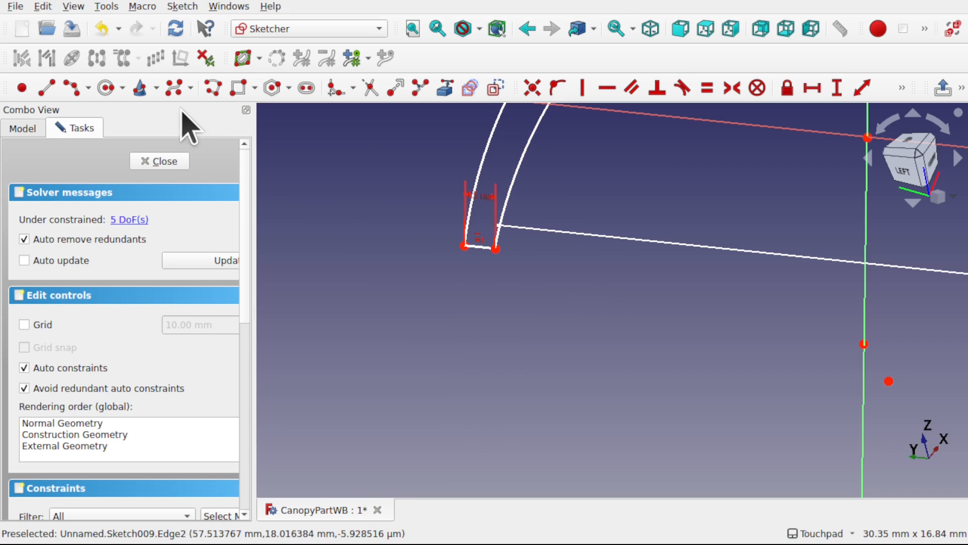
pyautogui.click(445, 90)
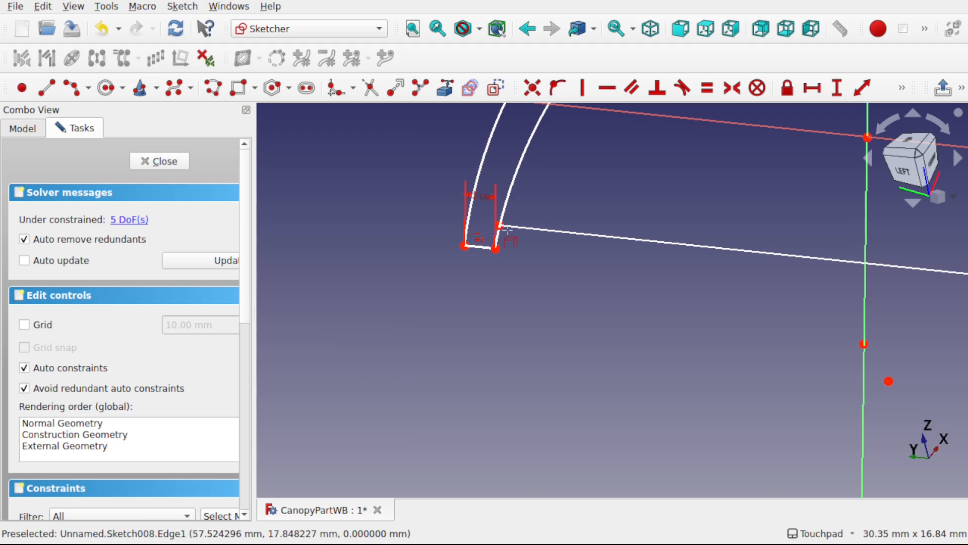
pyautogui.press('Escape')
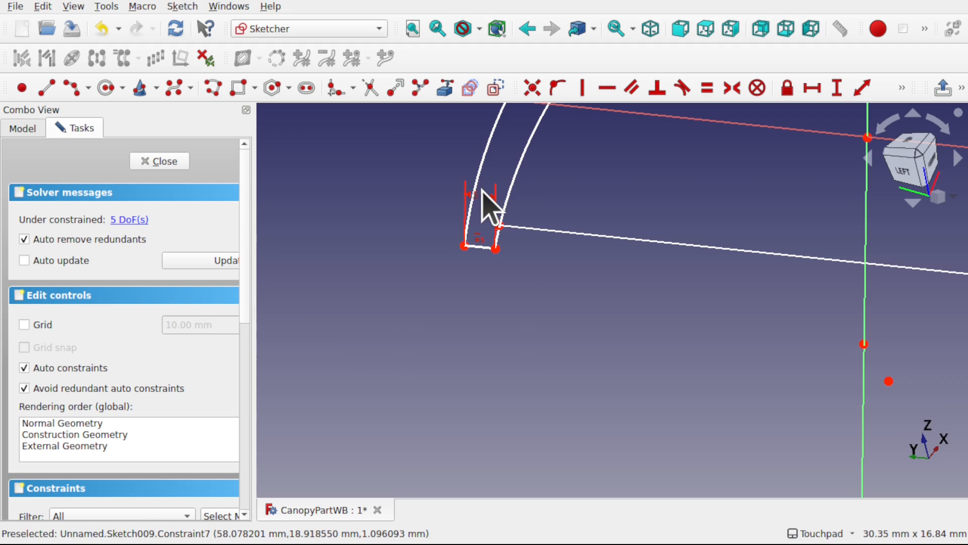
pyautogui.moveTo(484, 194); pyautogui.dragTo(473, 231)
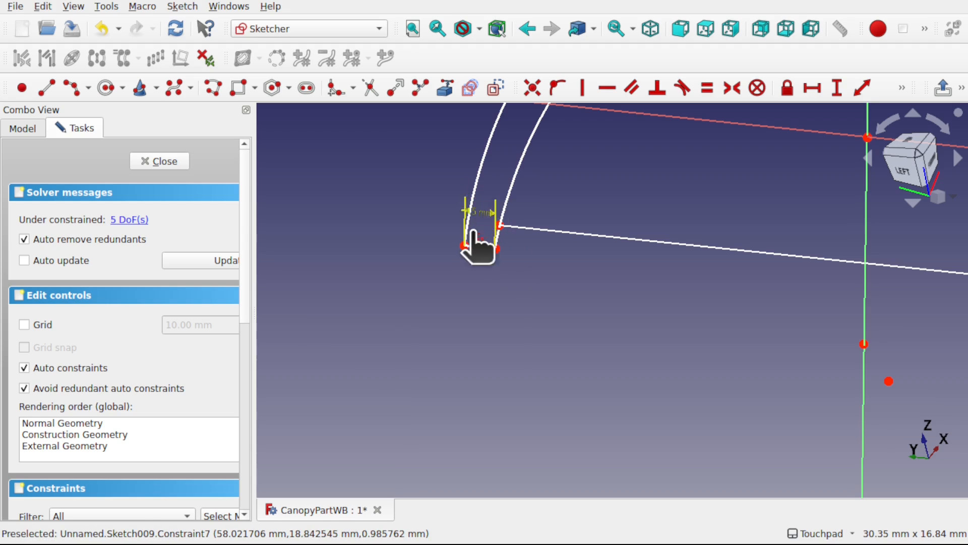
# Make the profile's lower-right corner coincident with the arc's end and close the sketch.
pyautogui.click(495, 249)
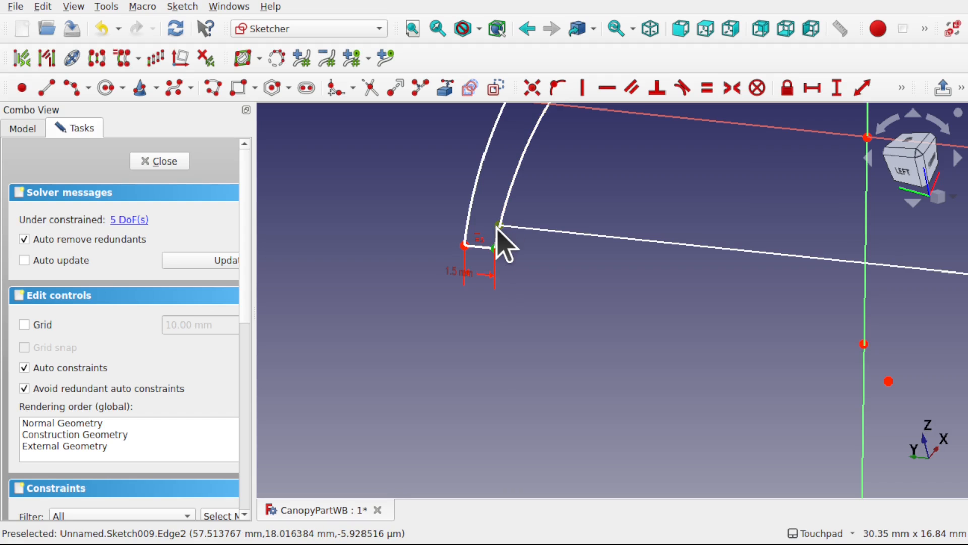
pyautogui.click(532, 88)
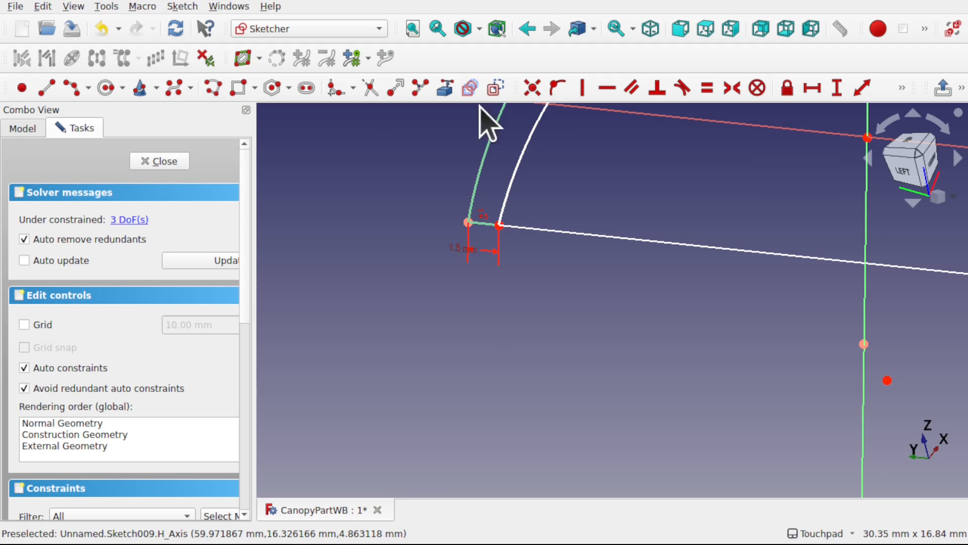
pyautogui.click(160, 160)
pyautogui.moveTo(552, 292)
pyautogui.keyDown('alt'); pyautogui.mouseDown()
pyautogui.moveTo(596, 293)
pyautogui.moveTo(454, 259)
pyautogui.moveTo(730, 264)
pyautogui.moveTo(633, 318)
pyautogui.moveTo(449, 249)
pyautogui.moveTo(506, 233)
pyautogui.moveTo(439, 255)
pyautogui.mouseUp(); pyautogui.keyUp('alt')
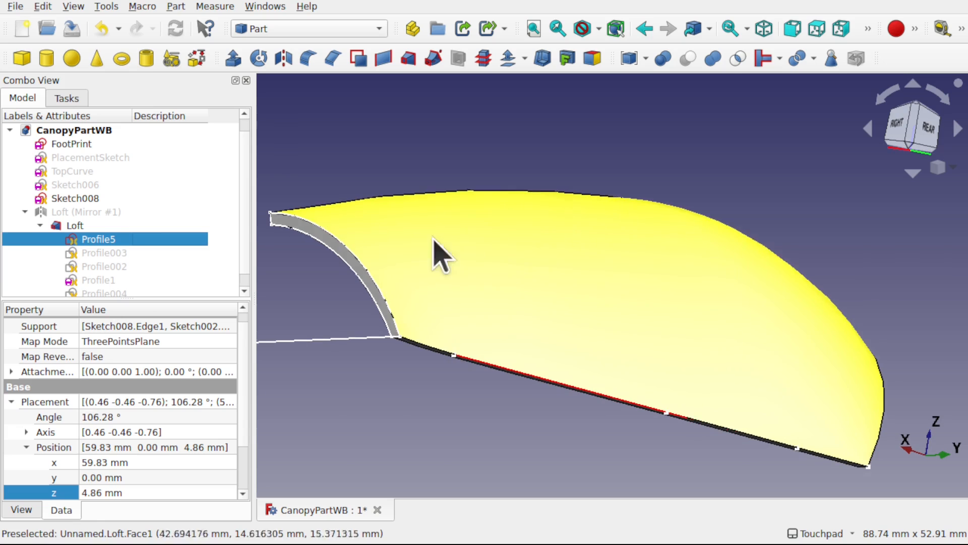
# Show Loft (Mirror #1) again and inspect the full canopy from the rear and underneath.
pyautogui.click(104, 212)
pyautogui.press('space')
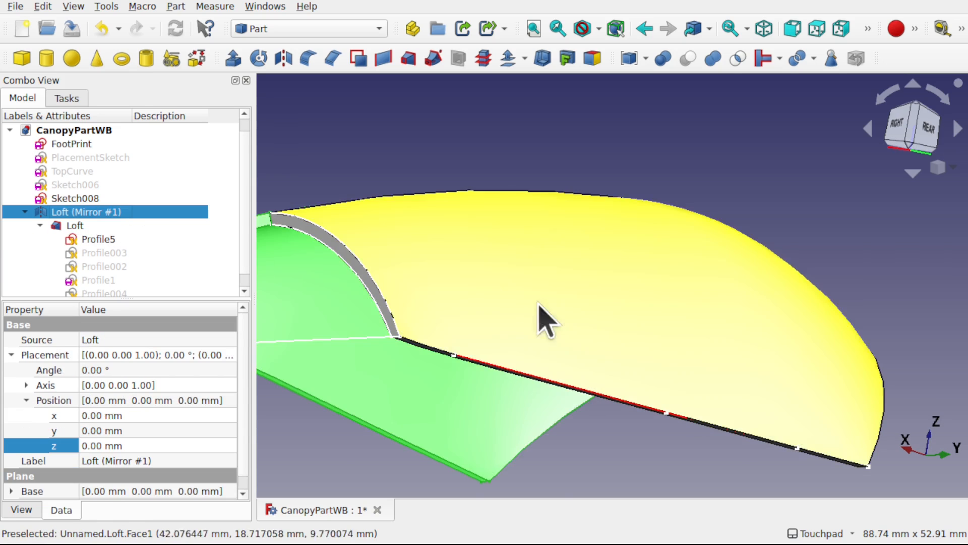
pyautogui.keyDown('alt'); pyautogui.moveTo(539, 305); pyautogui.dragTo(577, 217); pyautogui.keyUp('alt')
pyautogui.scroll(-4, 467, 311)
pyautogui.click(506, 361)
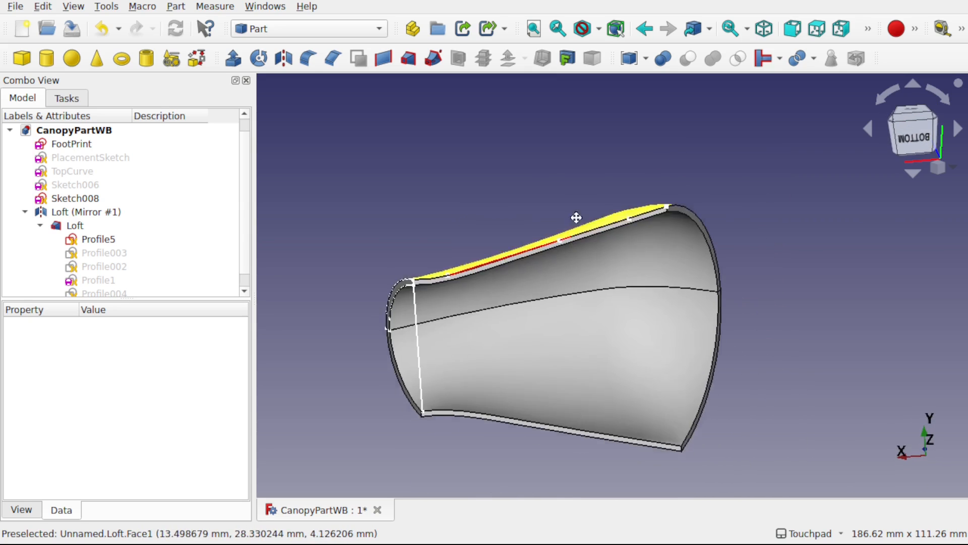
pyautogui.keyDown('alt'); pyautogui.moveTo(561, 323); pyautogui.dragTo(542, 263); pyautogui.keyUp('alt')
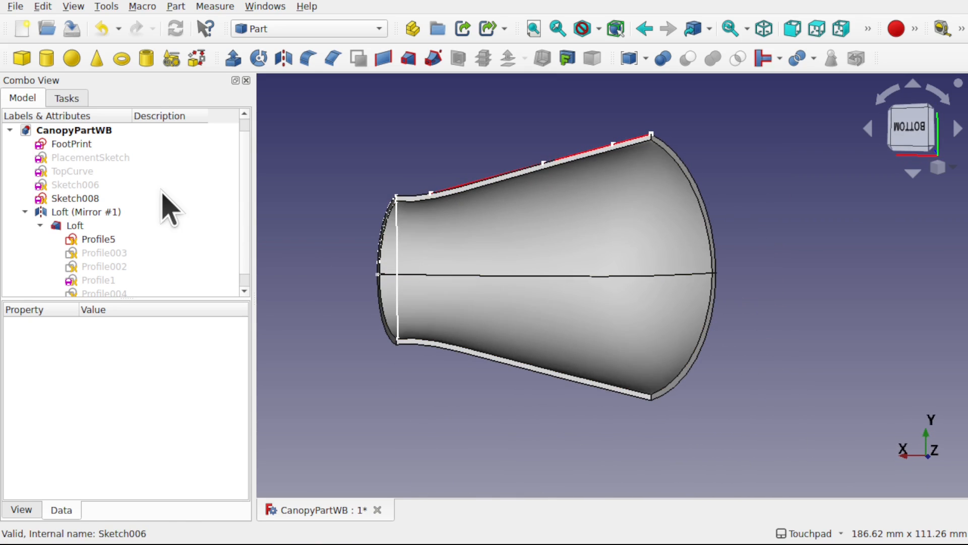
# Set the FootPrint sketch's vertical dimension to 30 mm and close the sketch.
pyautogui.doubleClick(76, 144)
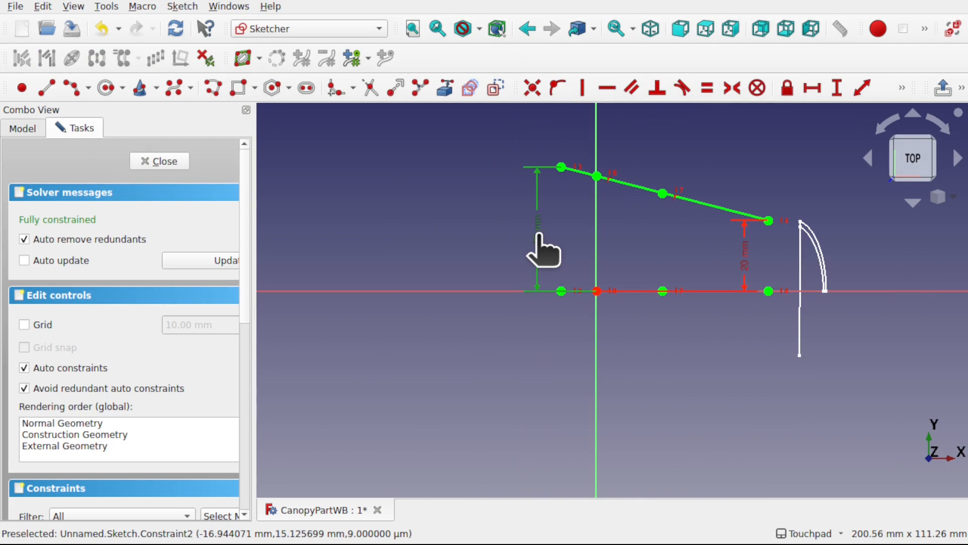
pyautogui.doubleClick(543, 251)
pyautogui.write('30mm')
pyautogui.press('Return')
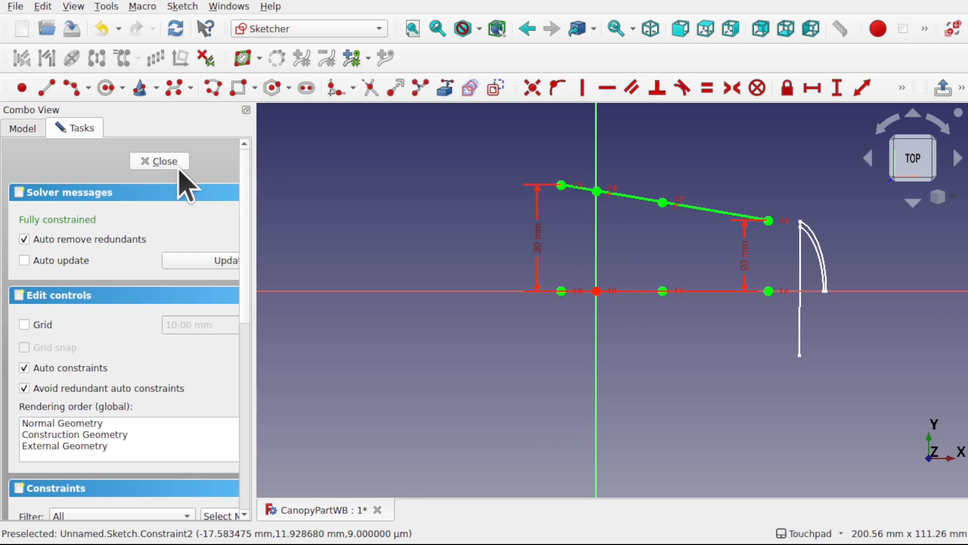
pyautogui.click(154, 161)
pyautogui.moveTo(589, 223)
pyautogui.mouseDown(button='middle')
pyautogui.moveTo(572, 342)
pyautogui.moveTo(636, 275)
pyautogui.moveTo(518, 252)
pyautogui.moveTo(687, 277)
pyautogui.mouseUp(button='middle')
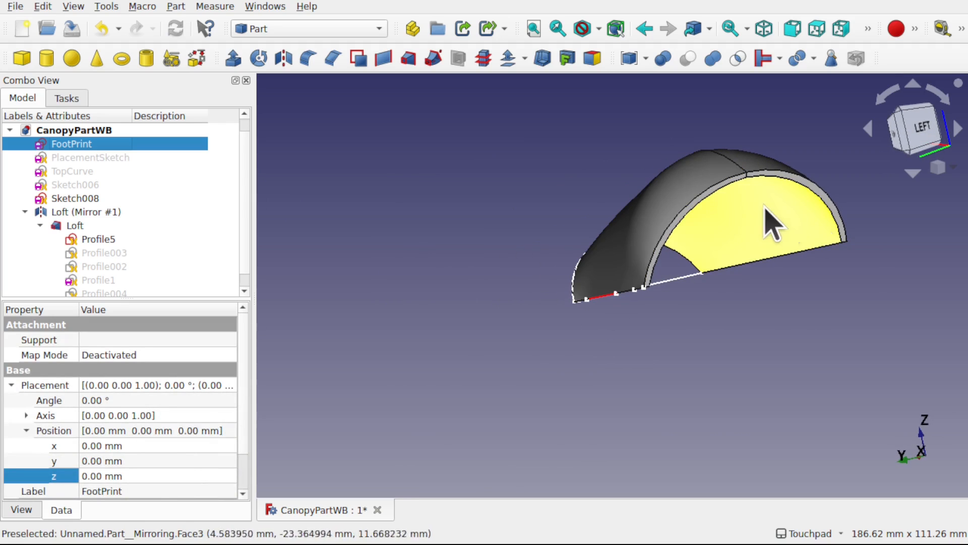
# Orbit around the canopy and select the whole mirrored shell, Loft (Mirror #1).
pyautogui.moveTo(767, 217); pyautogui.dragTo(624, 232, button='middle')
pyautogui.scroll(3, 597, 253)
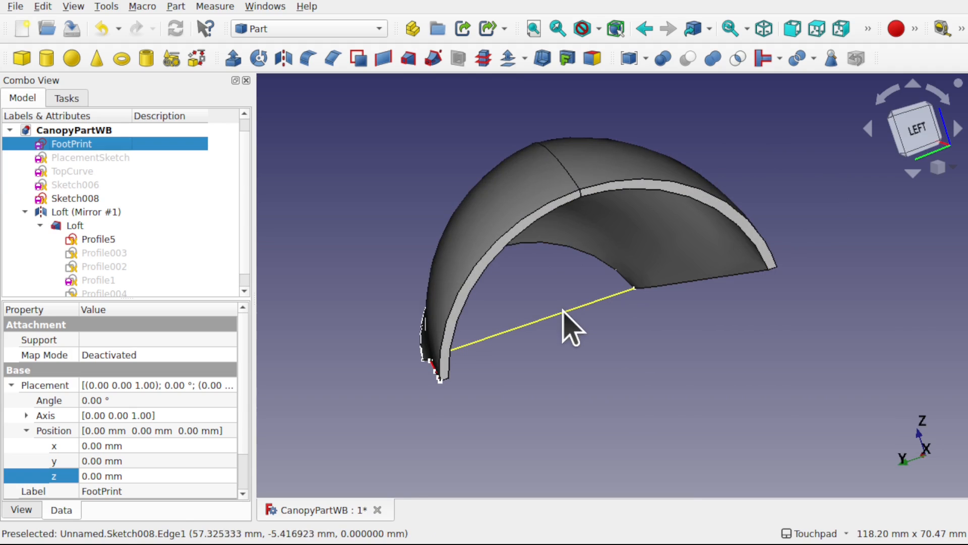
pyautogui.click(563, 311)
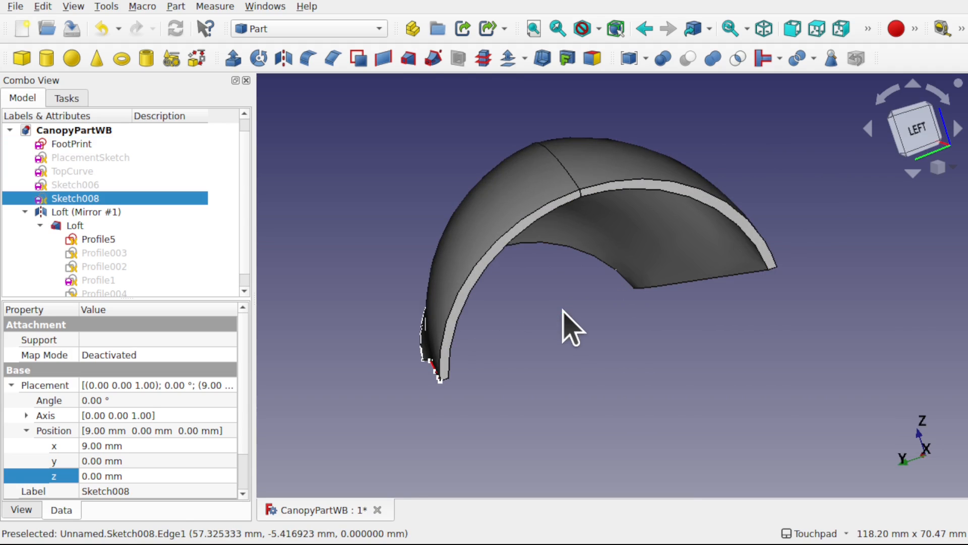
pyautogui.click(24, 212)
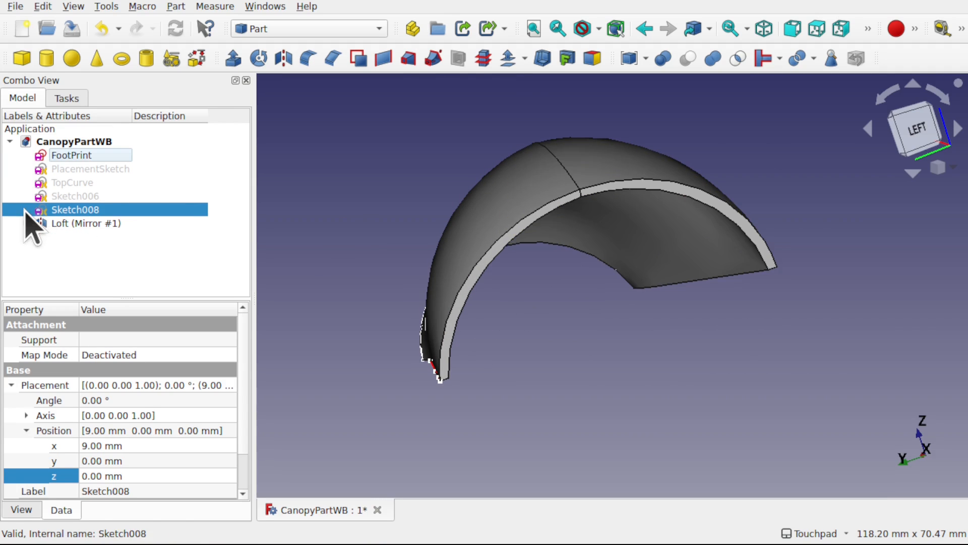
pyautogui.moveTo(374, 190); pyautogui.dragTo(516, 220, button='middle')
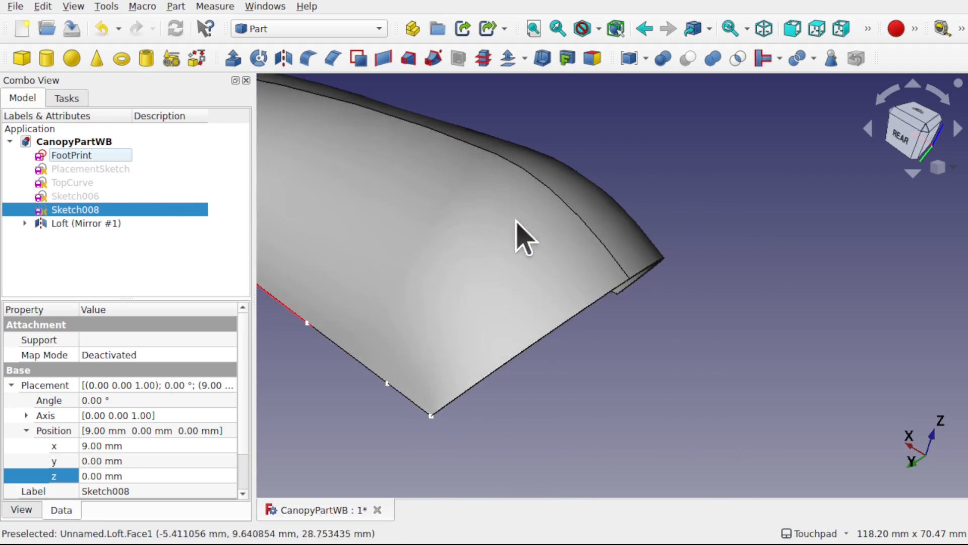
pyautogui.click(497, 221)
pyautogui.moveTo(600, 211); pyautogui.dragTo(415, 260, button='middle')
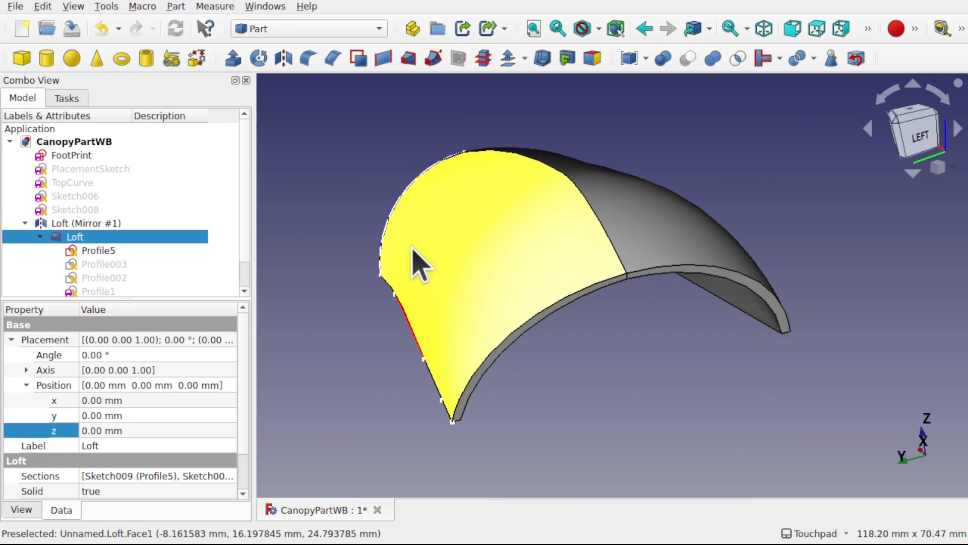
pyautogui.click(531, 233)
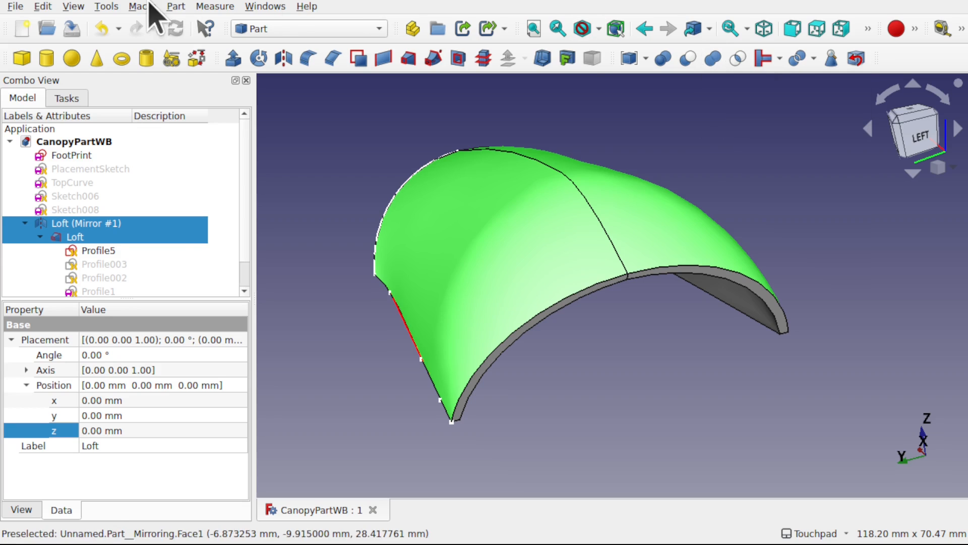
pyautogui.click(178, 7)
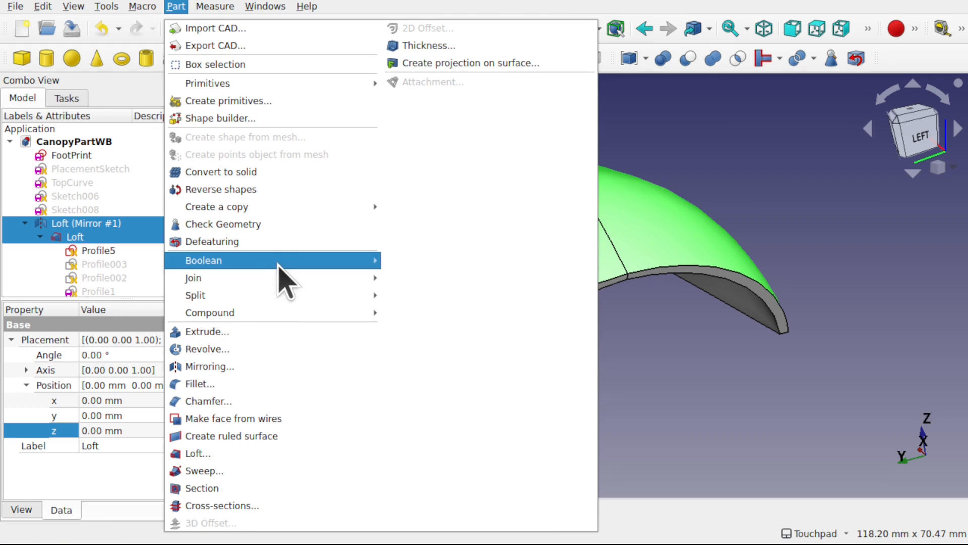
pyautogui.moveTo(278, 261)
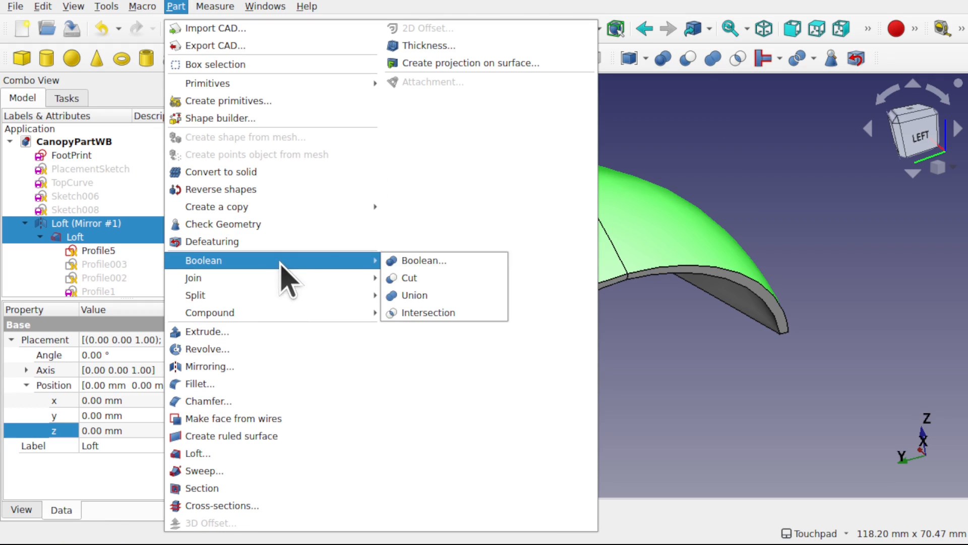
pyautogui.click(447, 296)
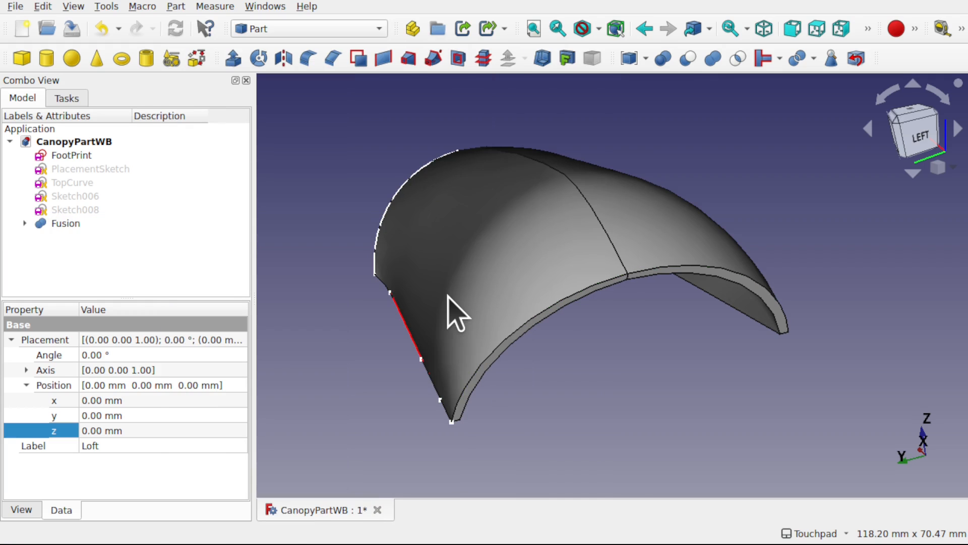
pyautogui.keyDown('alt'); pyautogui.moveTo(523, 273); pyautogui.dragTo(565, 275); pyautogui.keyUp('alt')
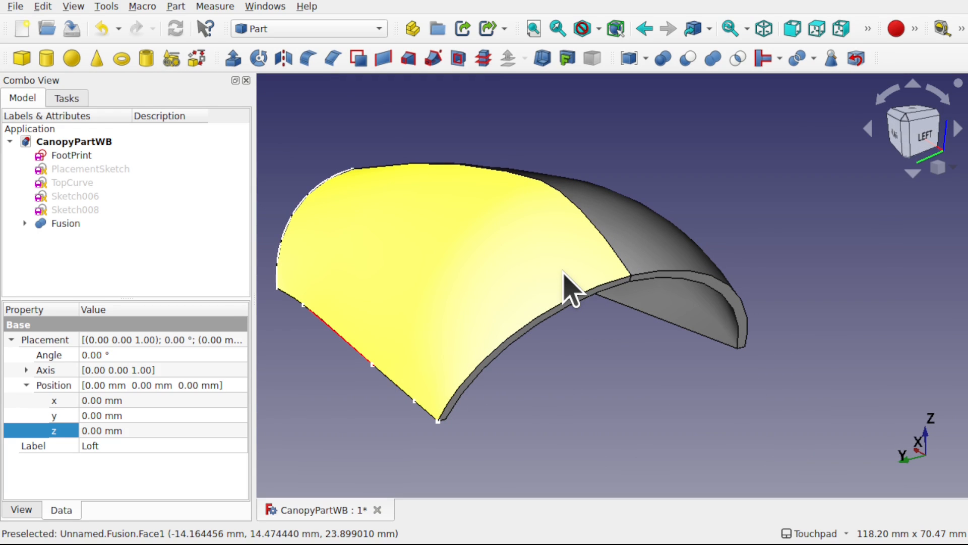
pyautogui.click(493, 258)
# Delete the Fusion result, Loft (Mirror #1) and the Loft body.
pyautogui.press('Delete')
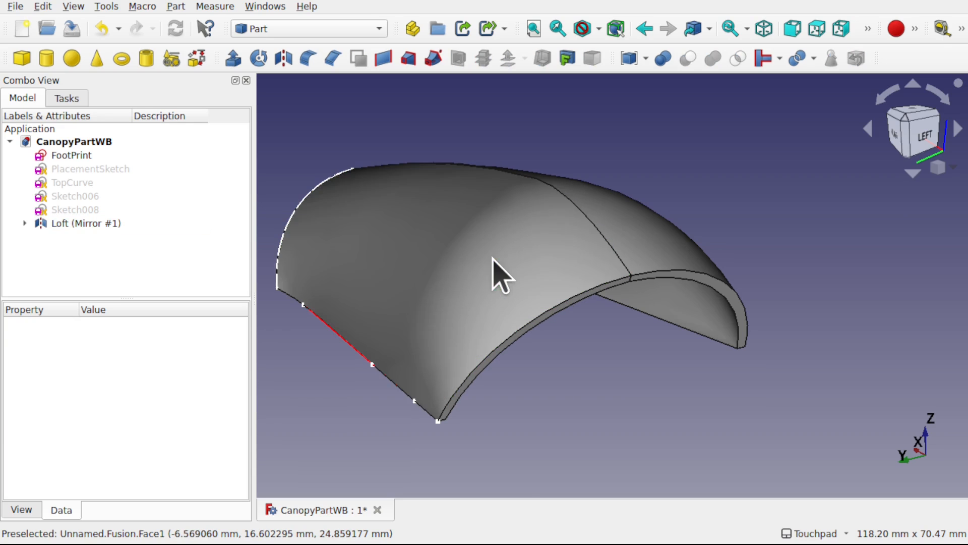
pyautogui.click(495, 257)
pyautogui.press('Delete')
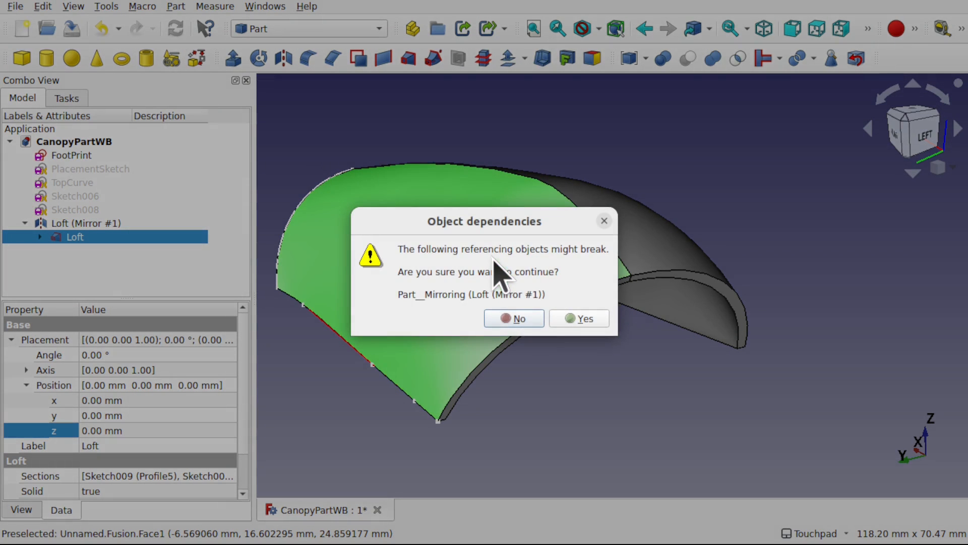
pyautogui.click(514, 323)
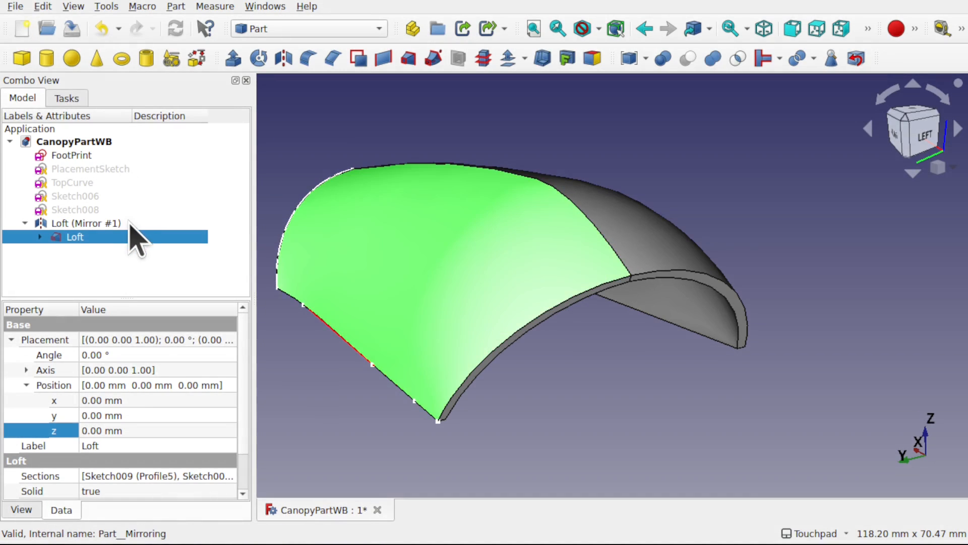
pyautogui.click(122, 224)
pyautogui.press('Delete')
pyautogui.click(79, 225)
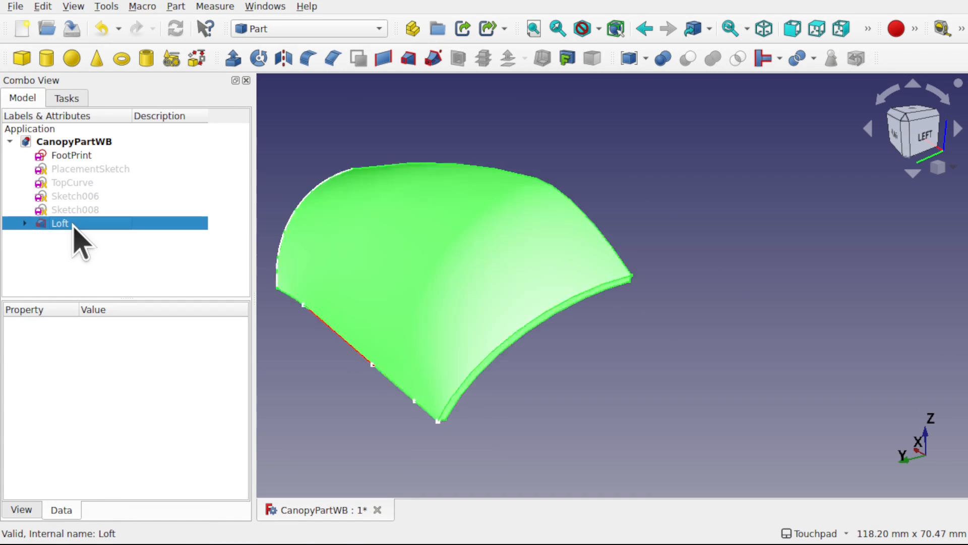
pyautogui.press('Delete')
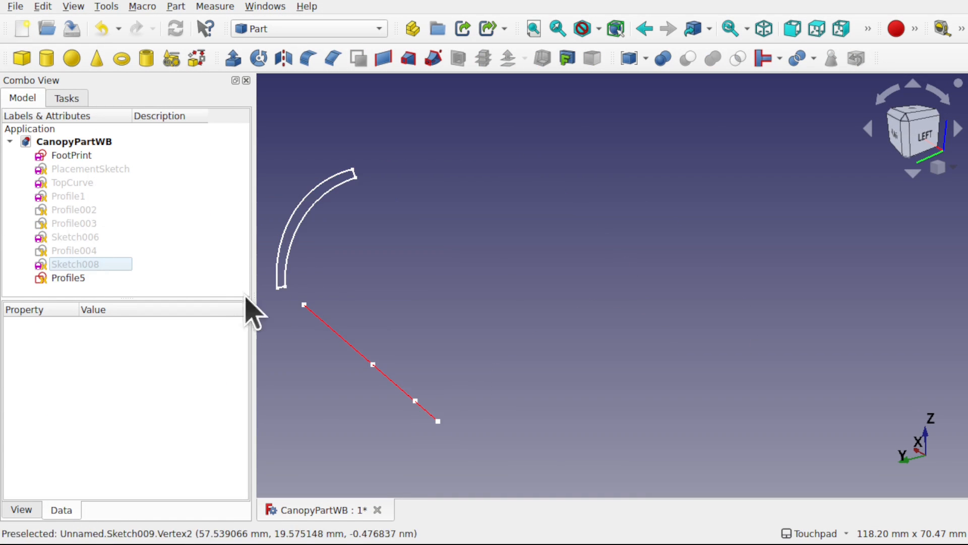
# Select the sketches from Sketch008 up to PlacementSketch to make them visible, and enlarge the tree panel.
pyautogui.click(85, 264)
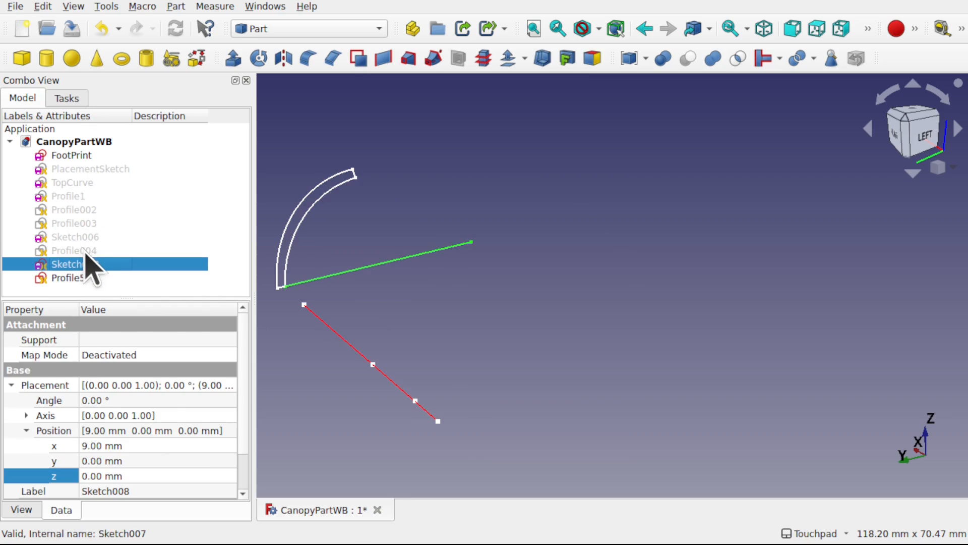
pyautogui.click(85, 250)
pyautogui.click(87, 237)
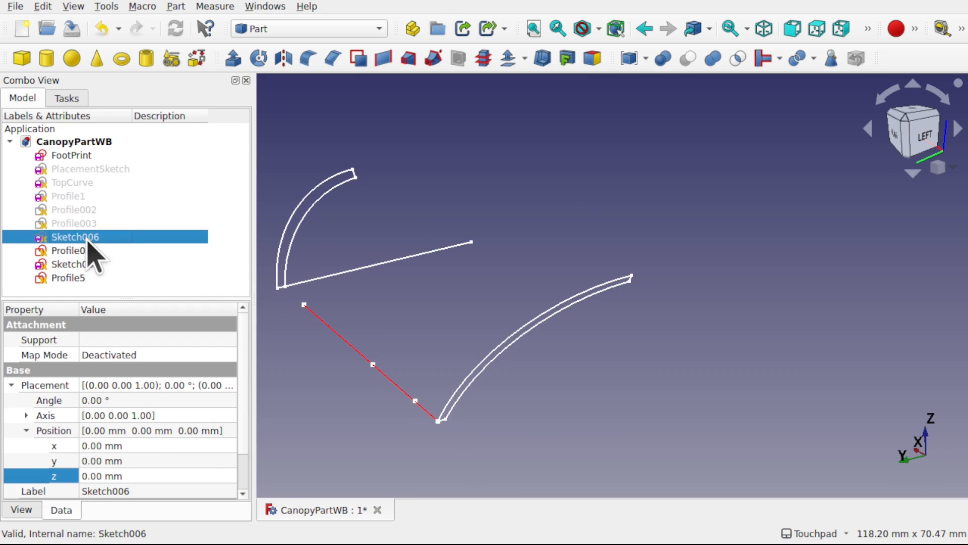
pyautogui.keyDown('shift'); pyautogui.click(74, 173); pyautogui.keyUp('shift')
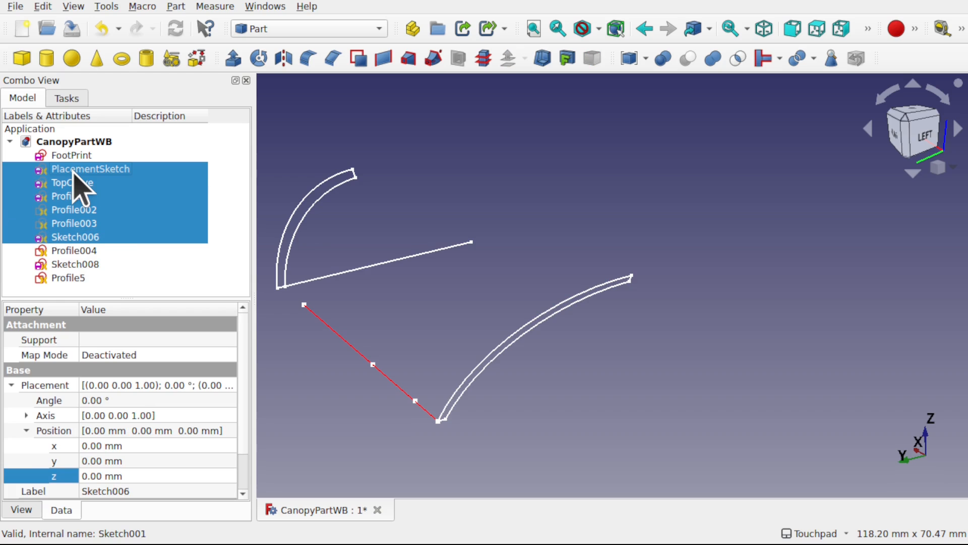
pyautogui.click(372, 137)
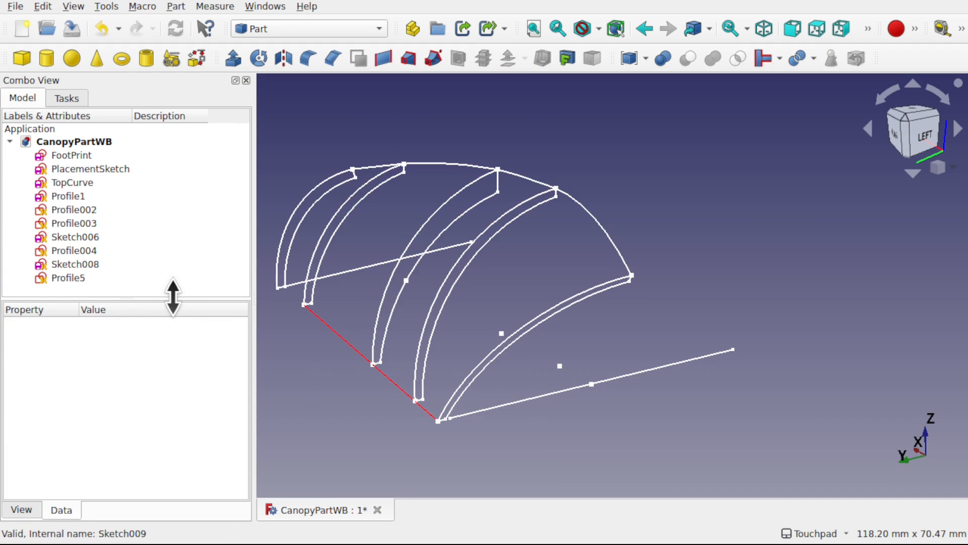
pyautogui.moveTo(173, 296); pyautogui.dragTo(173, 364)
# Switch to the Part Design workbench and create a new Body.
pyautogui.click(327, 31)
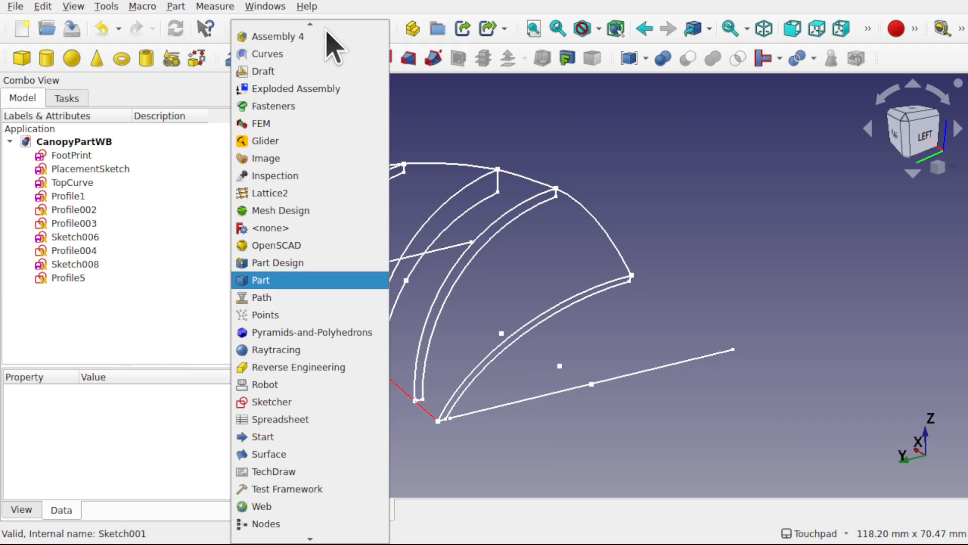
pyautogui.click(324, 280)
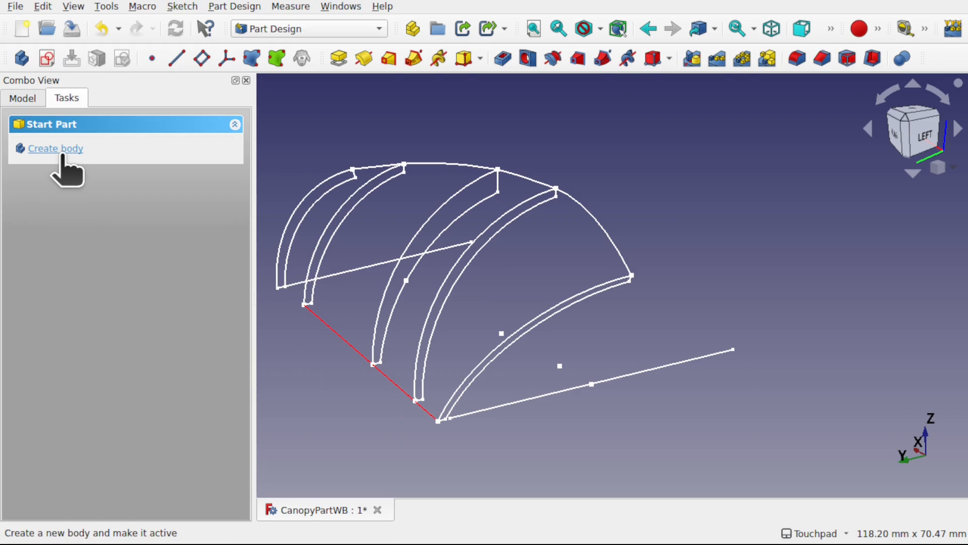
pyautogui.click(55, 149)
# Move all the sketches from FootPrint to Profile5 into the Body.
pyautogui.click(23, 98)
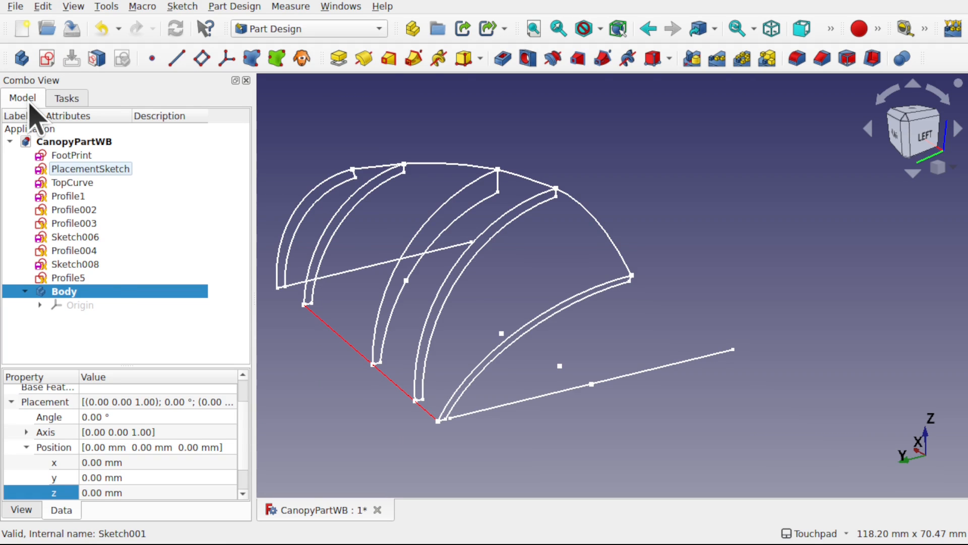
pyautogui.click(72, 325)
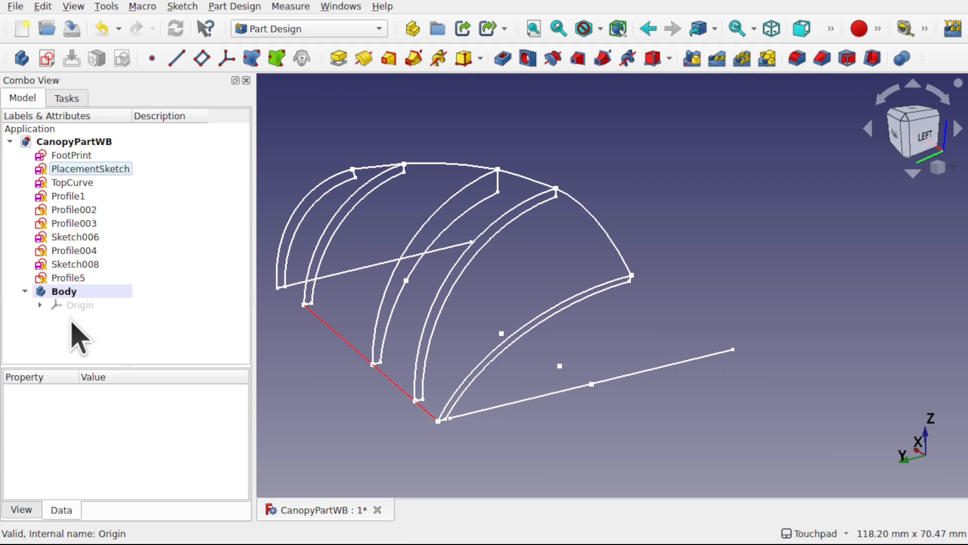
pyautogui.click(90, 156)
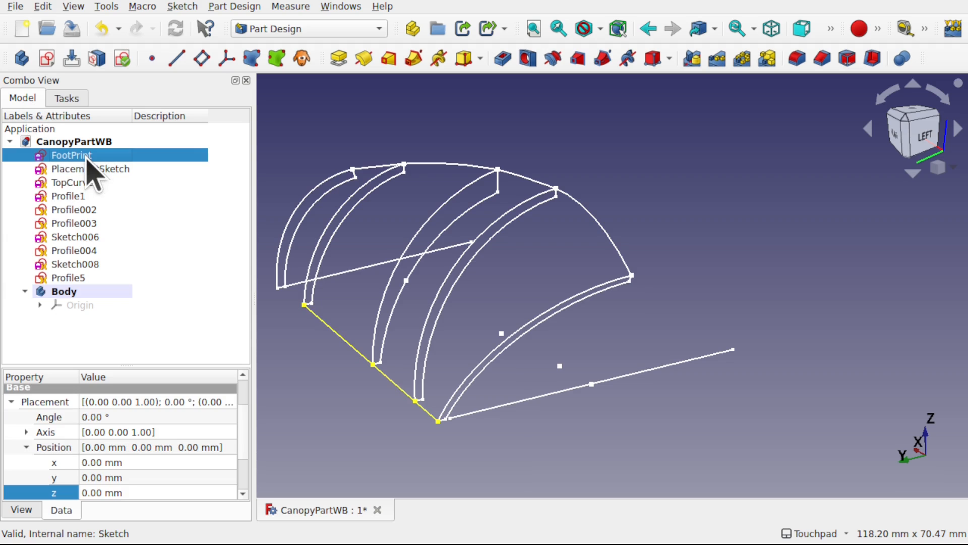
pyautogui.keyDown('shift'); pyautogui.click(86, 279); pyautogui.keyUp('shift')
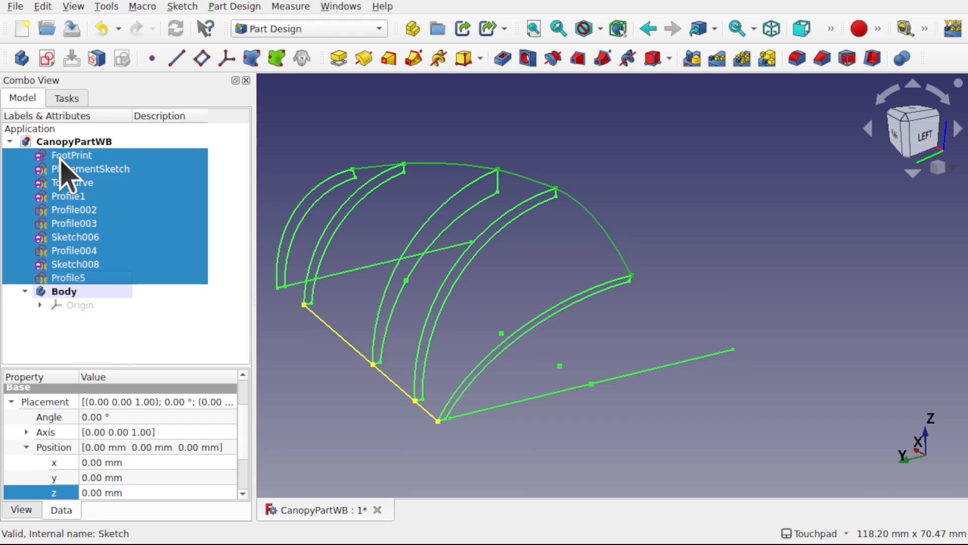
pyautogui.moveTo(59, 161)
pyautogui.mouseDown()
pyautogui.moveTo(126, 171)
pyautogui.moveTo(73, 307)
pyautogui.moveTo(64, 294)
pyautogui.mouseUp()
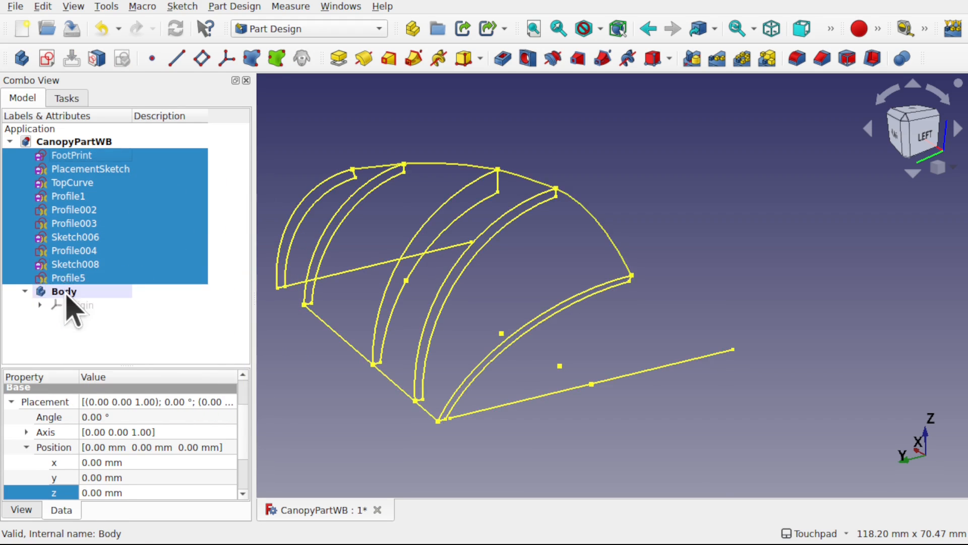
pyautogui.click(119, 335)
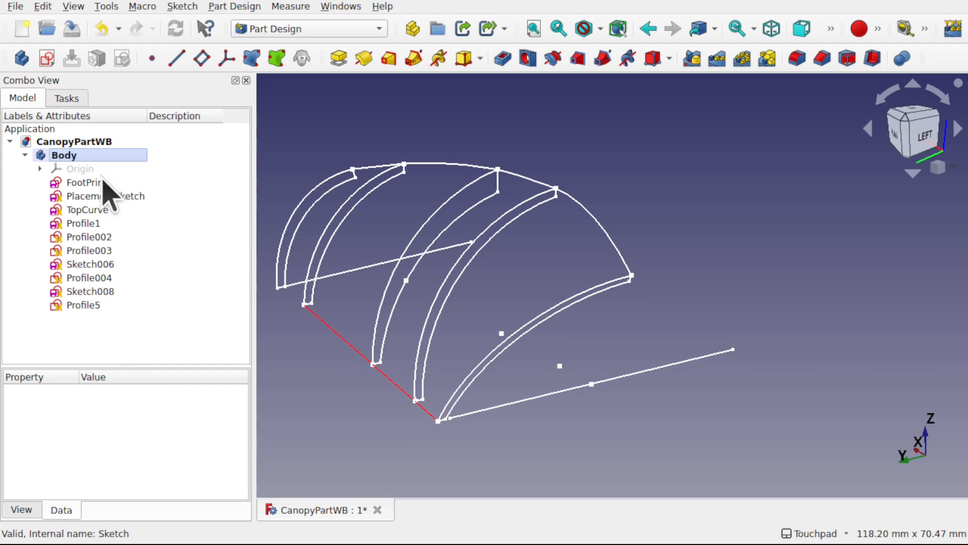
# Hide TopCurve, Sketch008, PlacementSketch, Sketch006 and FootPrint, leaving only the profiles.
pyautogui.click(437, 164)
pyautogui.press('space')
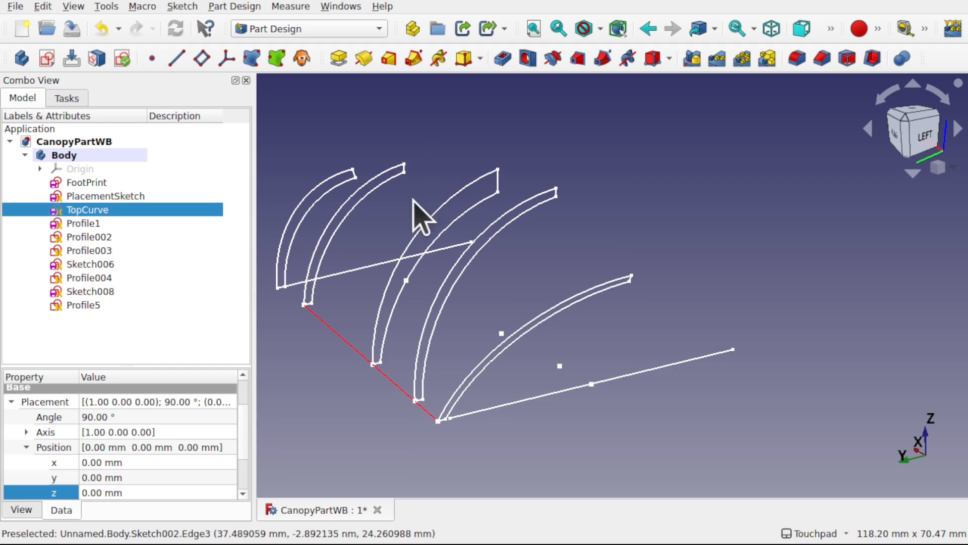
pyautogui.click(366, 267)
pyautogui.press('space')
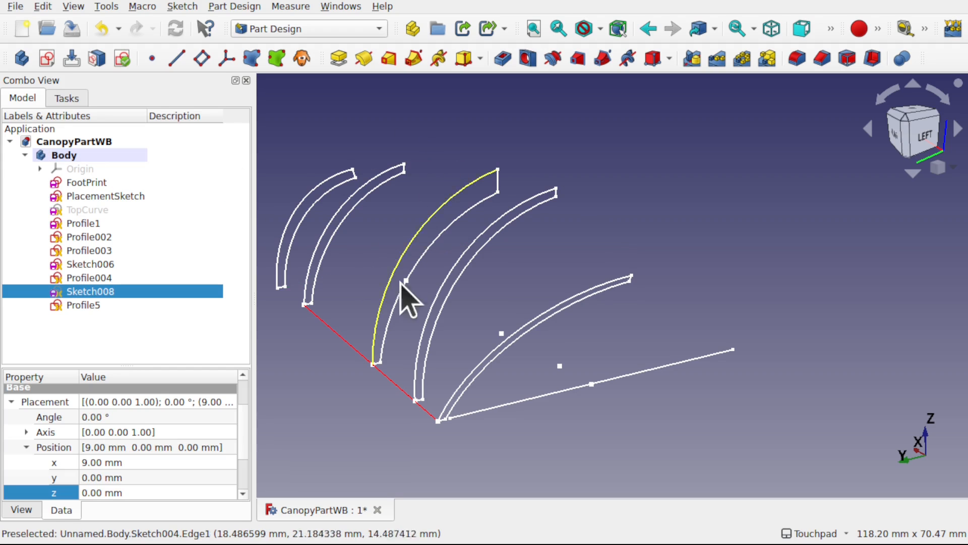
pyautogui.click(502, 334)
pyautogui.click(515, 403)
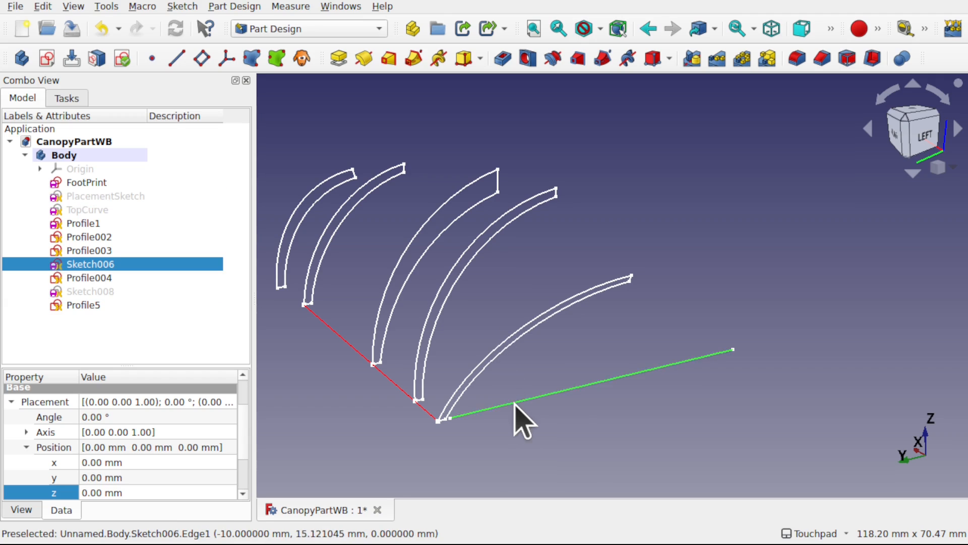
pyautogui.click(429, 413)
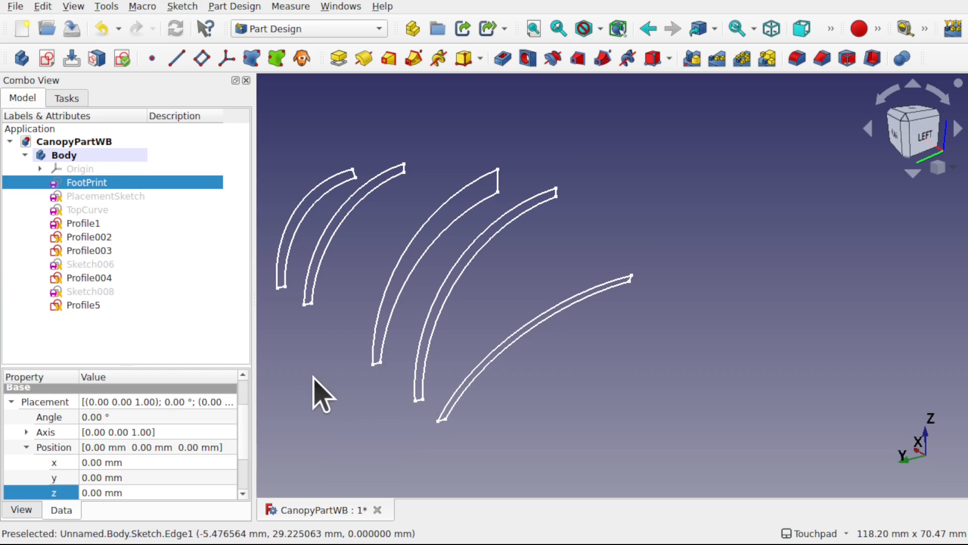
pyautogui.click(171, 353)
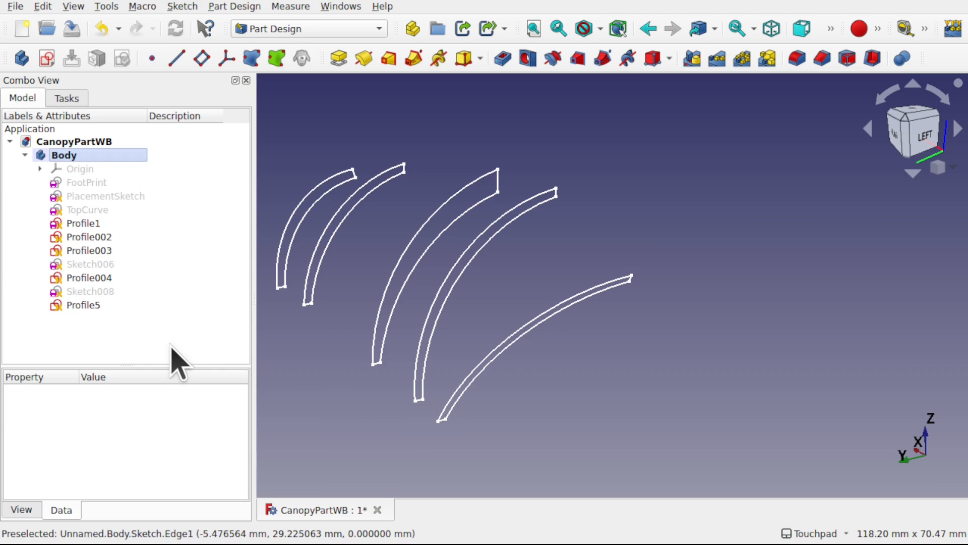
# Start an Additive Loft with Profile004 as its first profile.
pyautogui.click(93, 224)
pyautogui.click(564, 348)
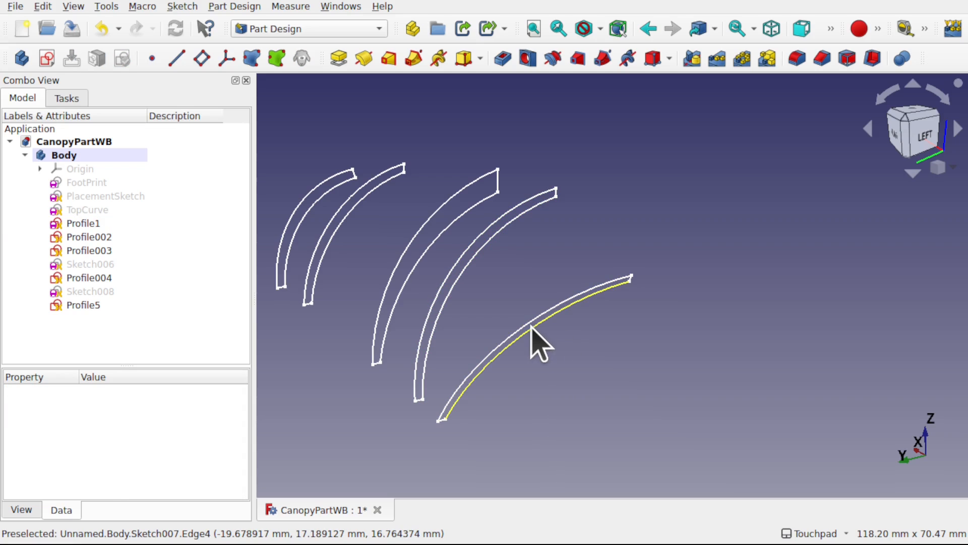
pyautogui.click(531, 328)
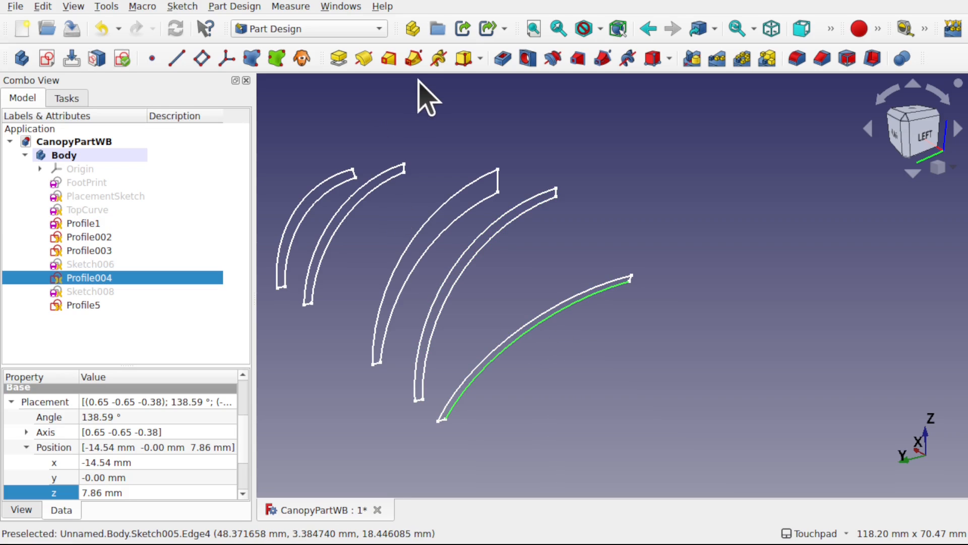
pyautogui.click(395, 64)
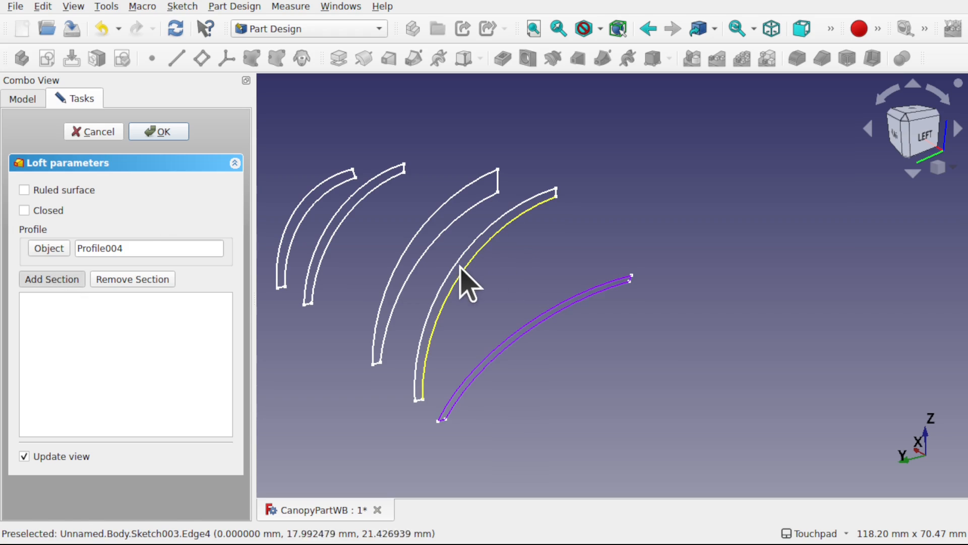
# Pick the edges of Profile1, Profile002, Profile003 and Profile5 in turn as successive loft sections.
pyautogui.click(462, 272)
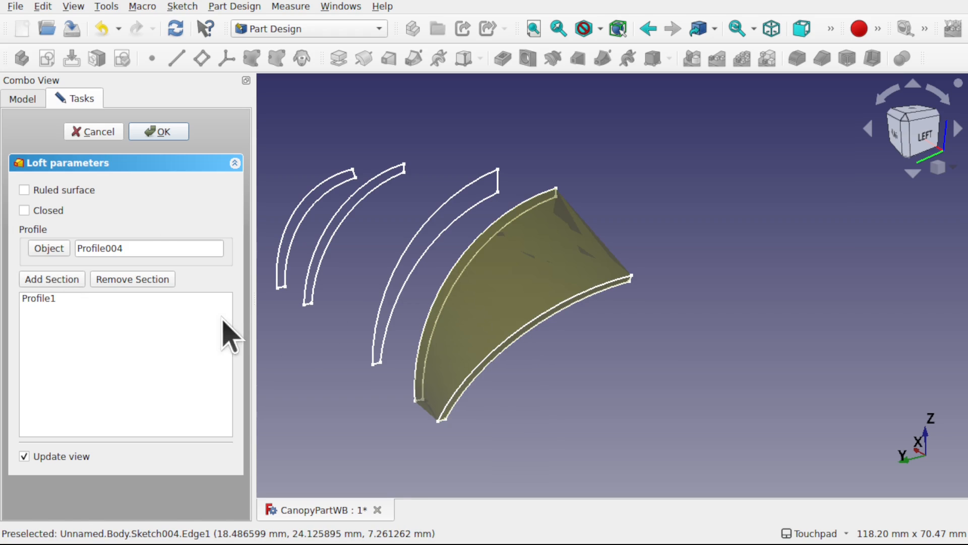
pyautogui.click(54, 281)
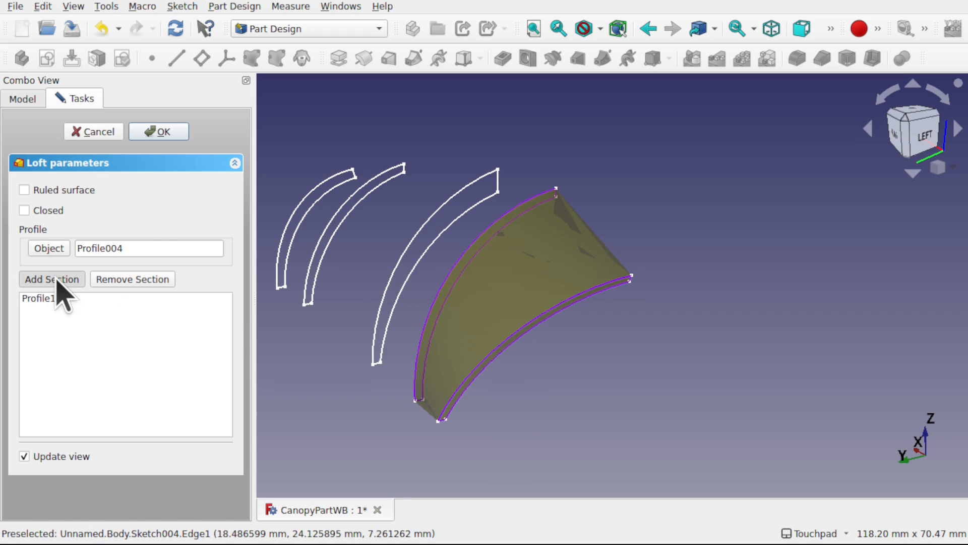
pyautogui.click(429, 260)
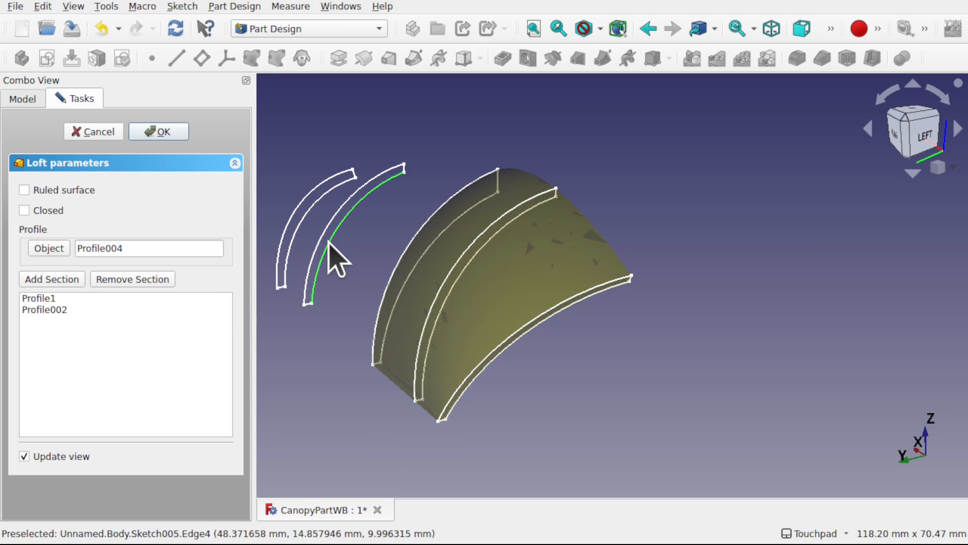
pyautogui.click(64, 279)
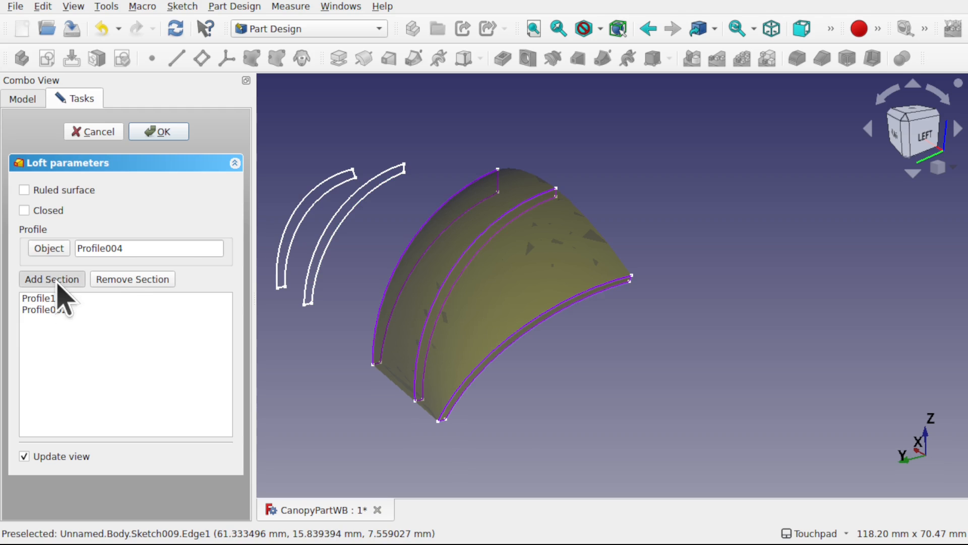
pyautogui.click(344, 244)
pyautogui.click(22, 280)
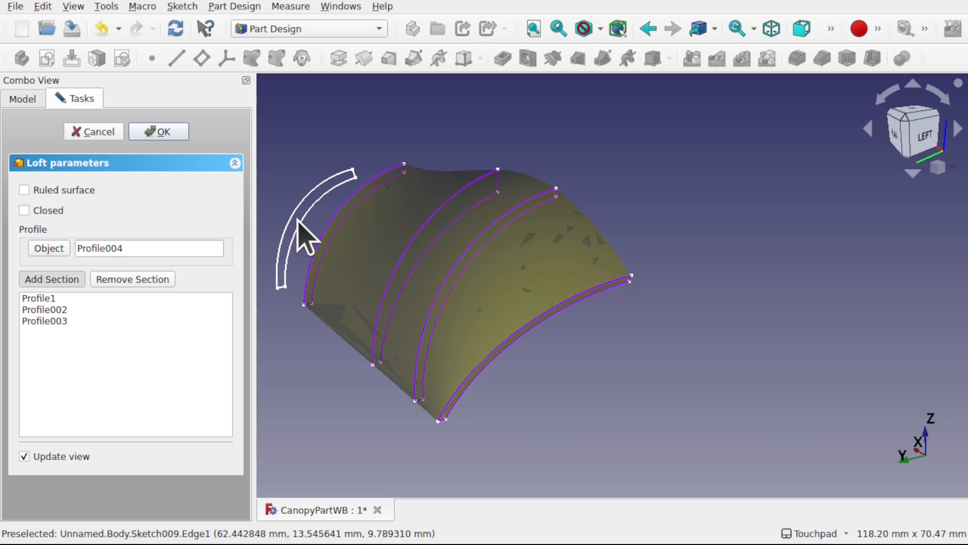
pyautogui.click(301, 224)
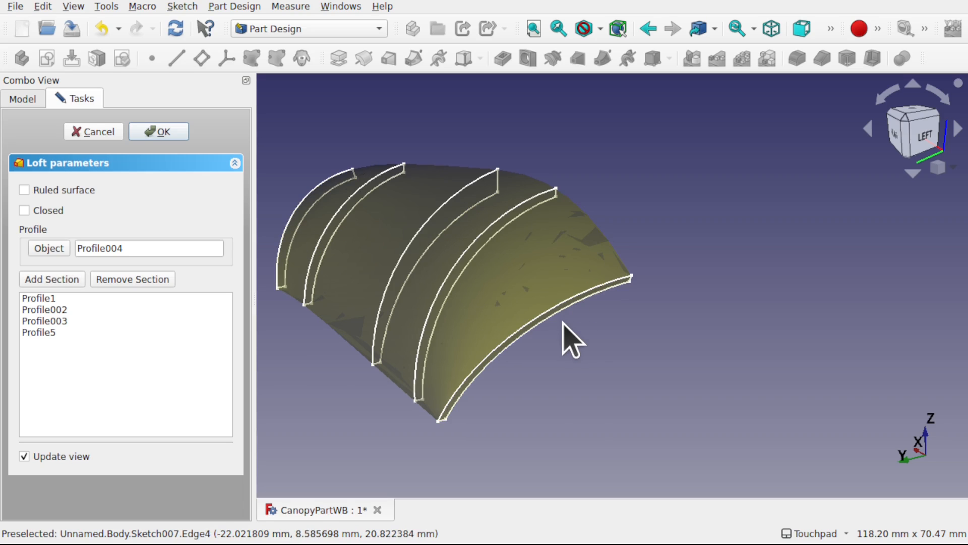
pyautogui.scroll(-1, 562, 323)
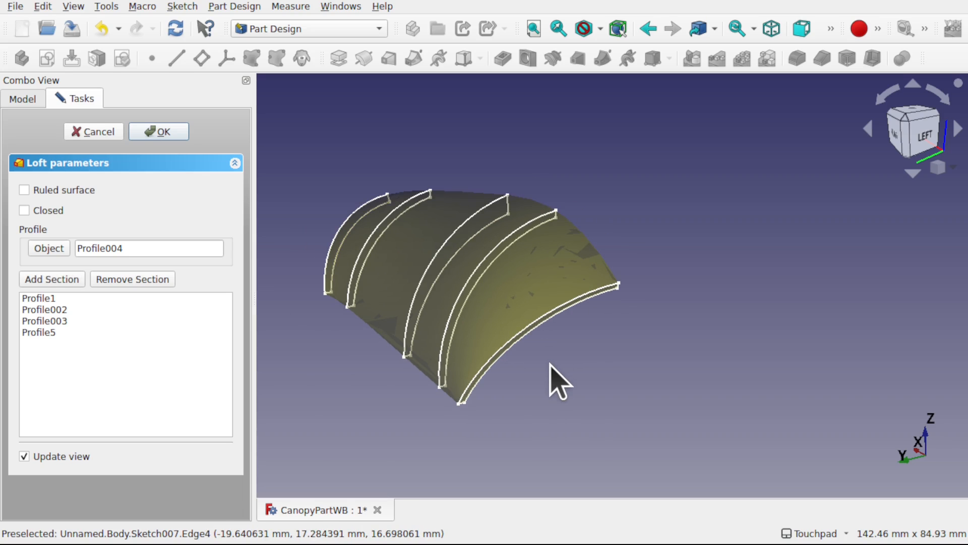
# Finish the Additive Loft and orbit around the new canopy half-shell to inspect it.
pyautogui.click(183, 133)
pyautogui.keyDown('alt'); pyautogui.moveTo(476, 248); pyautogui.dragTo(327, 233); pyautogui.keyUp('alt')
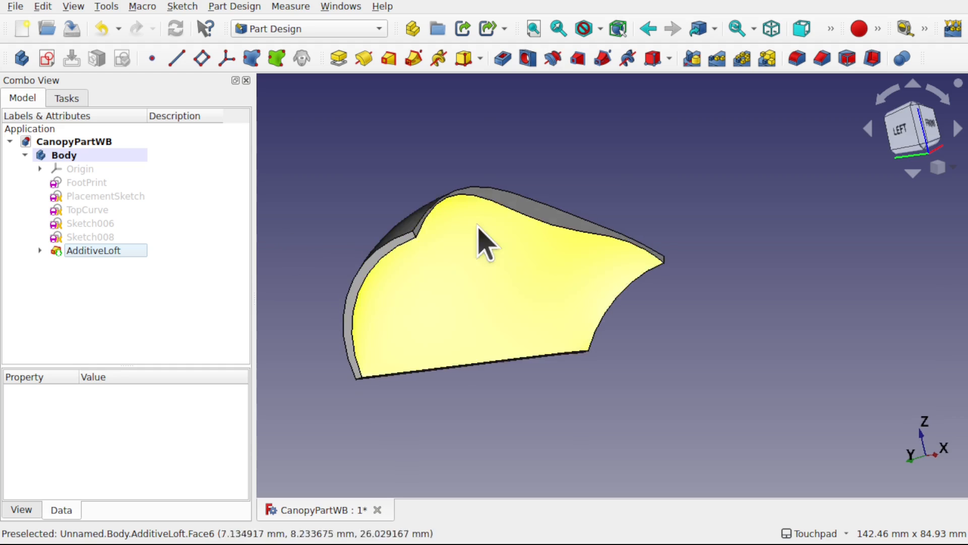
pyautogui.keyDown('alt'); pyautogui.moveTo(478, 227); pyautogui.dragTo(455, 278); pyautogui.keyUp('alt')
pyautogui.keyDown('alt'); pyautogui.moveTo(488, 222); pyautogui.dragTo(480, 242); pyautogui.keyUp('alt')
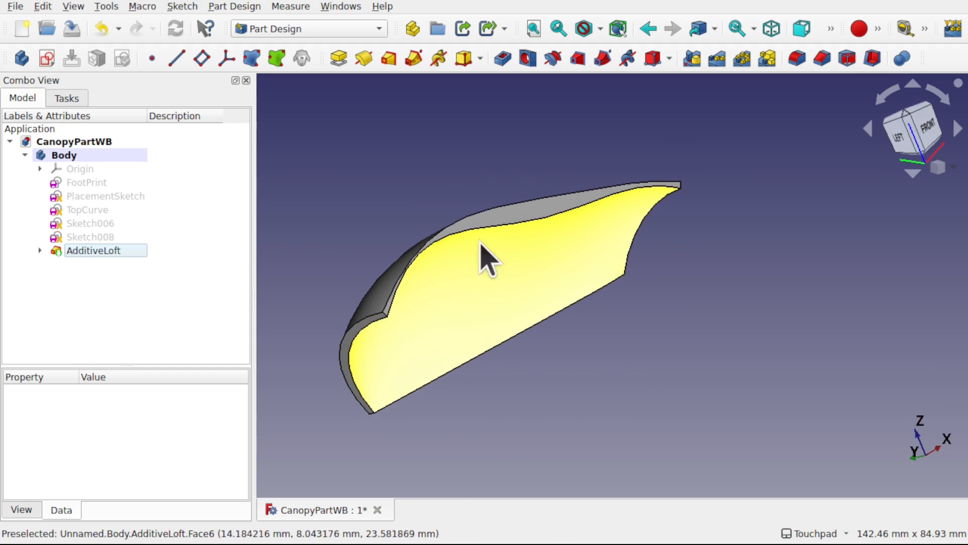
pyautogui.click(528, 222)
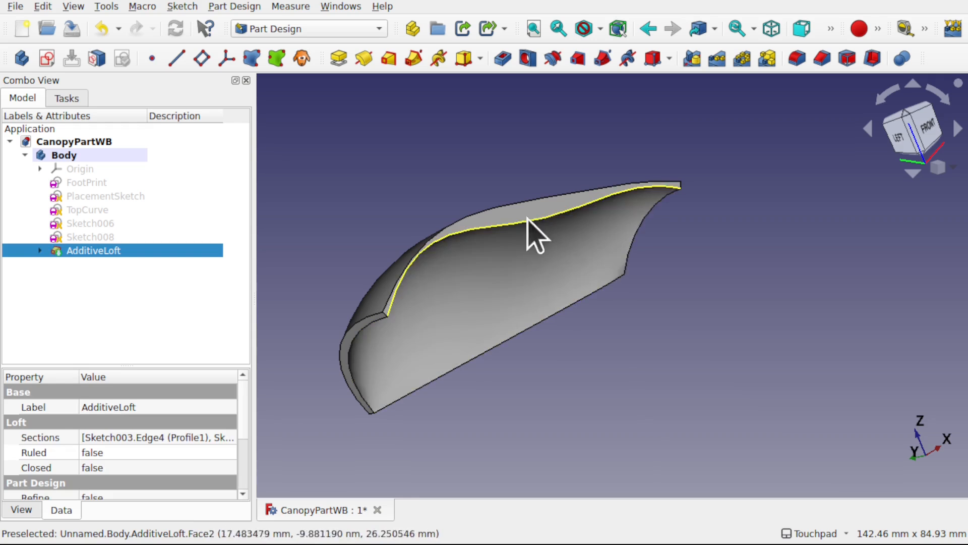
pyautogui.keyDown('alt'); pyautogui.moveTo(536, 252); pyautogui.dragTo(661, 247); pyautogui.keyUp('alt')
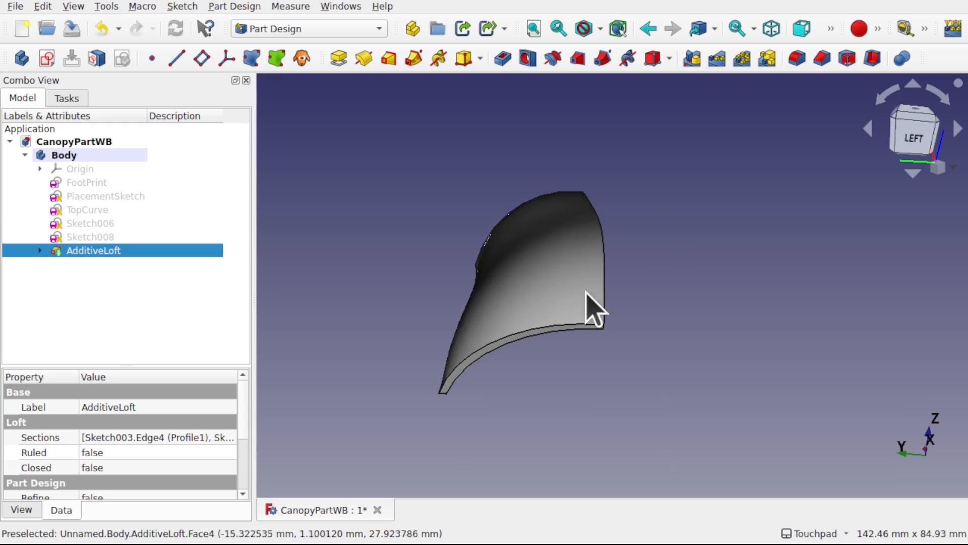
pyautogui.scroll(-3, 246, 457)
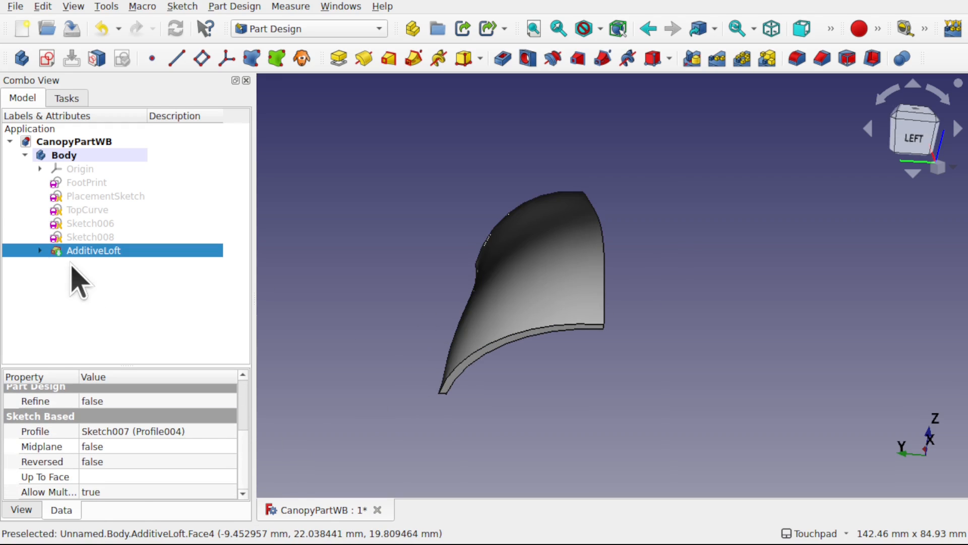
# Check the placement of Profile004, Profile1, Profile002, Profile003 and Profile5, then select Profile002's edge.
pyautogui.click(40, 251)
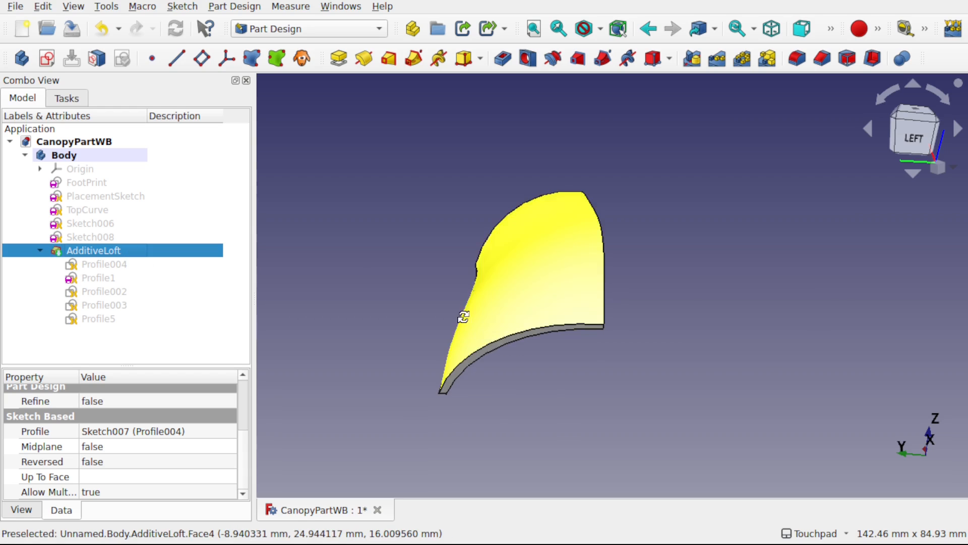
pyautogui.keyDown('alt'); pyautogui.moveTo(462, 315); pyautogui.dragTo(333, 288); pyautogui.keyUp('alt')
pyautogui.click(96, 264)
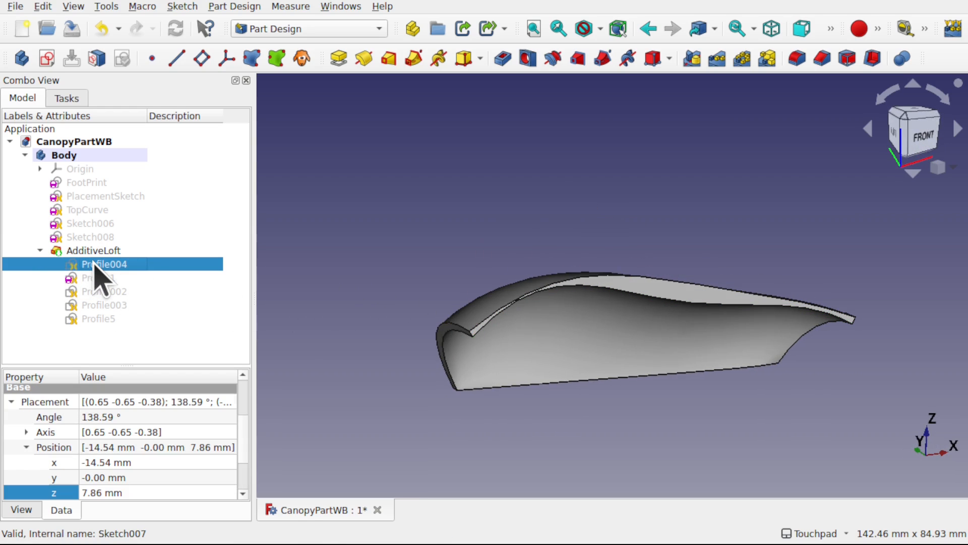
pyautogui.click(88, 278)
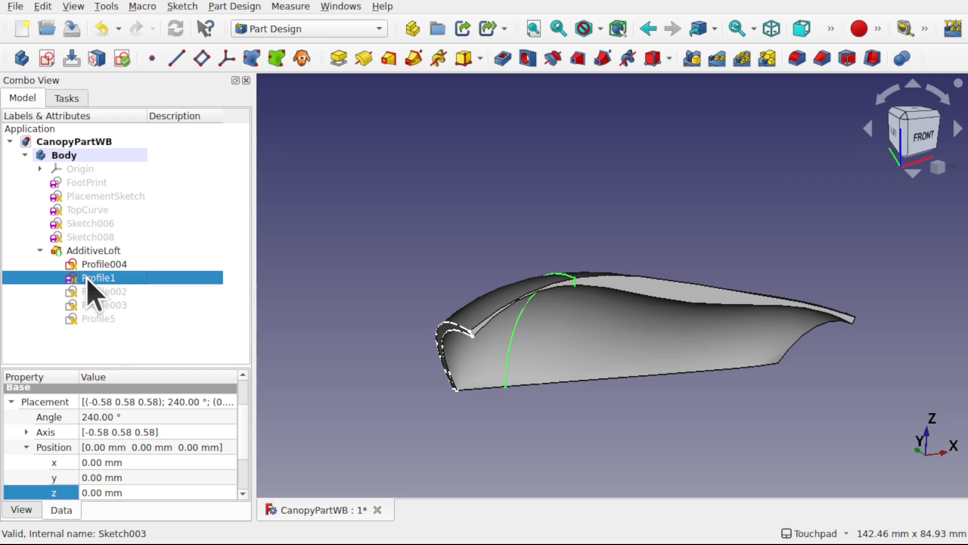
pyautogui.click(103, 291)
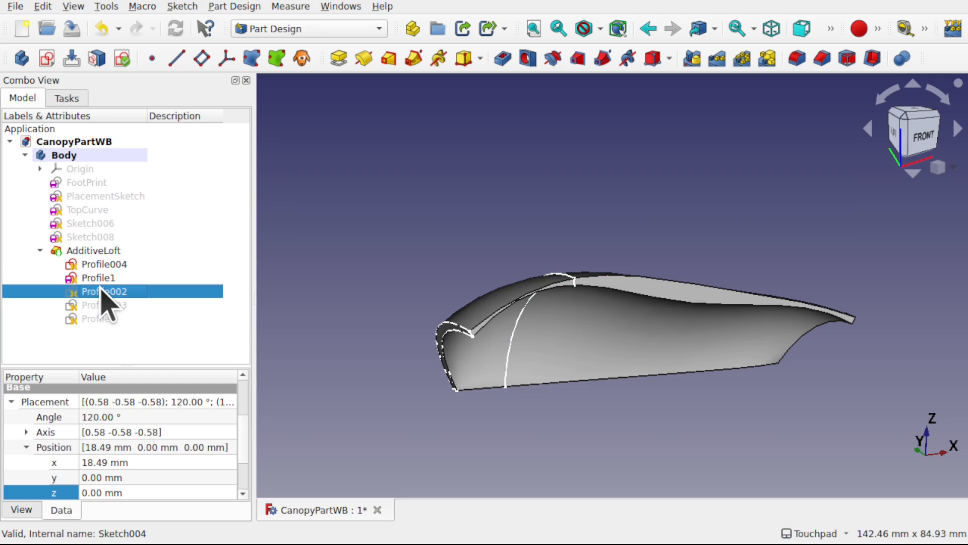
pyautogui.click(106, 305)
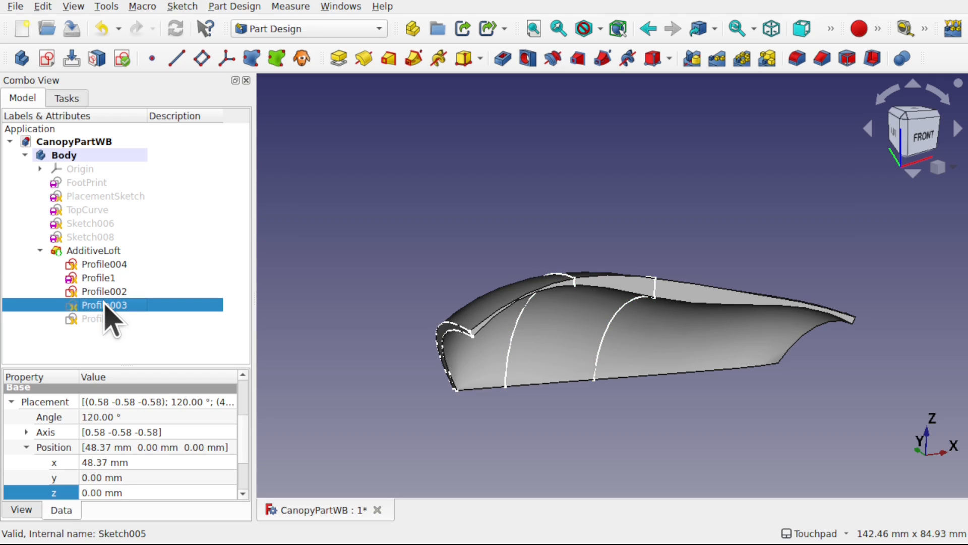
pyautogui.click(99, 318)
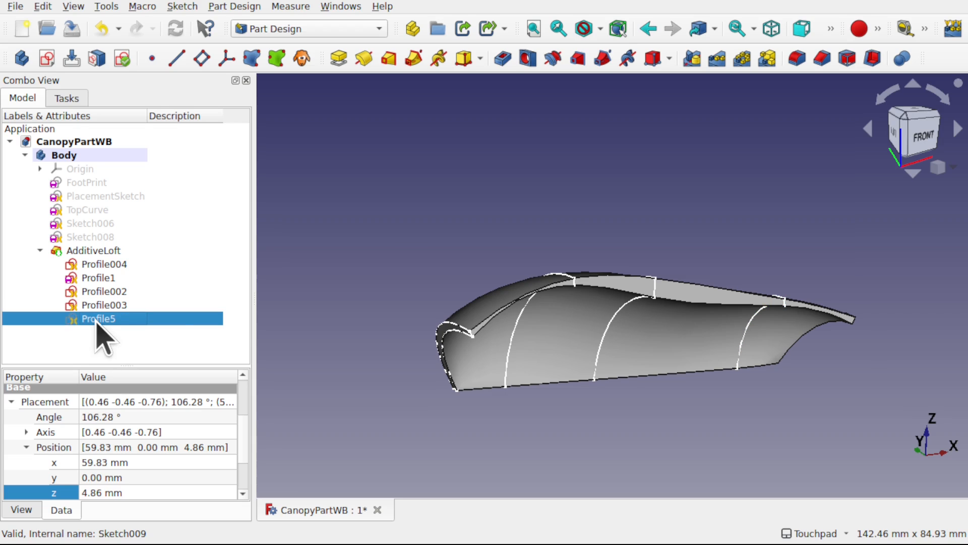
pyautogui.moveTo(600, 330)
pyautogui.mouseDown(button='middle')
pyautogui.moveTo(634, 307)
pyautogui.moveTo(612, 307)
pyautogui.moveTo(648, 275)
pyautogui.mouseUp(button='middle')
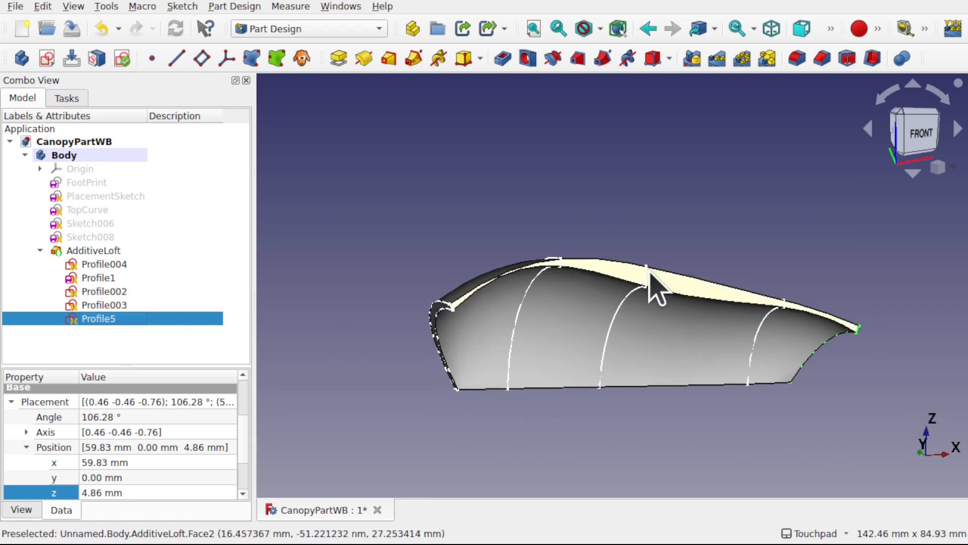
pyautogui.scroll(3, 648, 275)
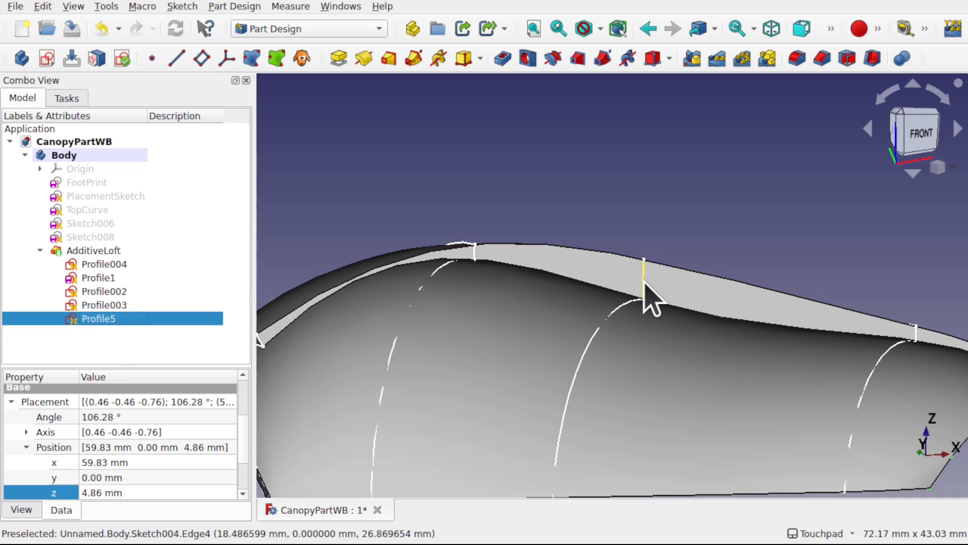
pyautogui.click(644, 282)
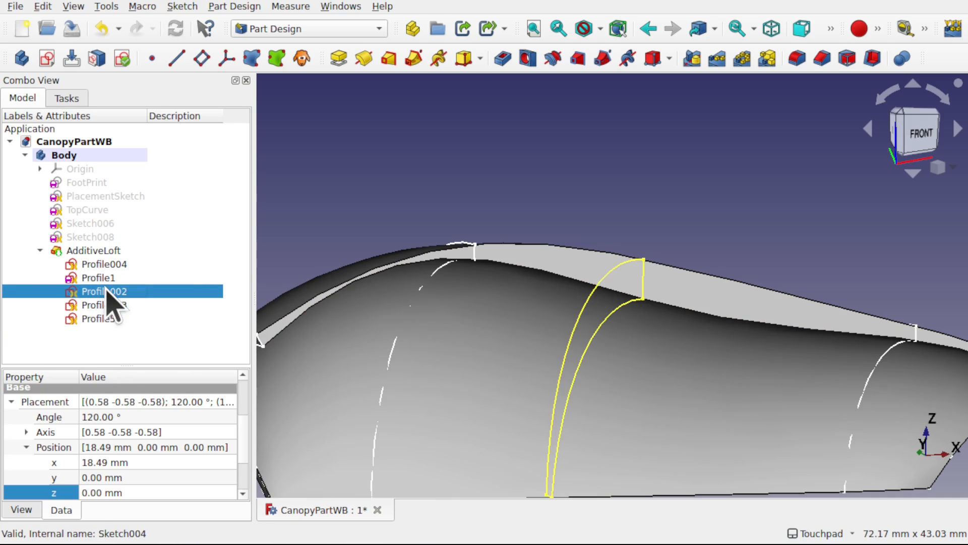
# Add an Equal constraint to Profile002's two arcs, leaving the sketch at 1 DoF, and close it.
pyautogui.doubleClick(106, 291)
pyautogui.moveTo(767, 264)
pyautogui.mouseDown(button='middle')
pyautogui.moveTo(671, 272)
pyautogui.moveTo(752, 292)
pyautogui.mouseUp(button='middle')
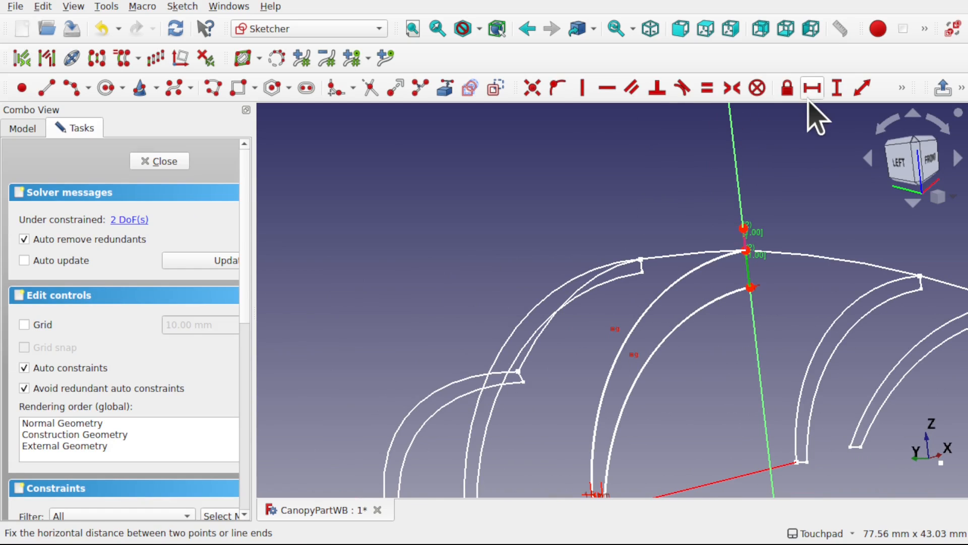
pyautogui.keyDown('shift'); pyautogui.moveTo(668, 310); pyautogui.dragTo(625, 213, button='middle'); pyautogui.keyUp('shift')
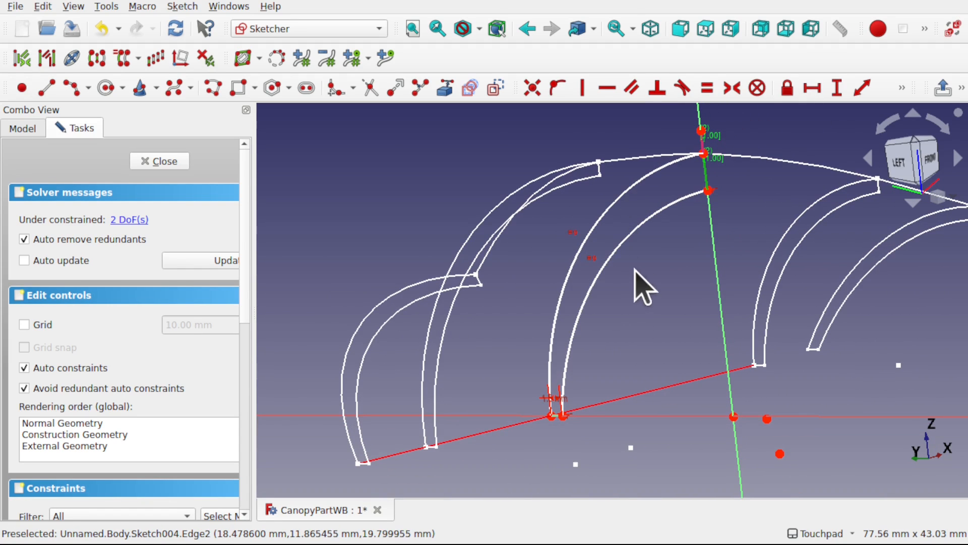
pyautogui.click(657, 257)
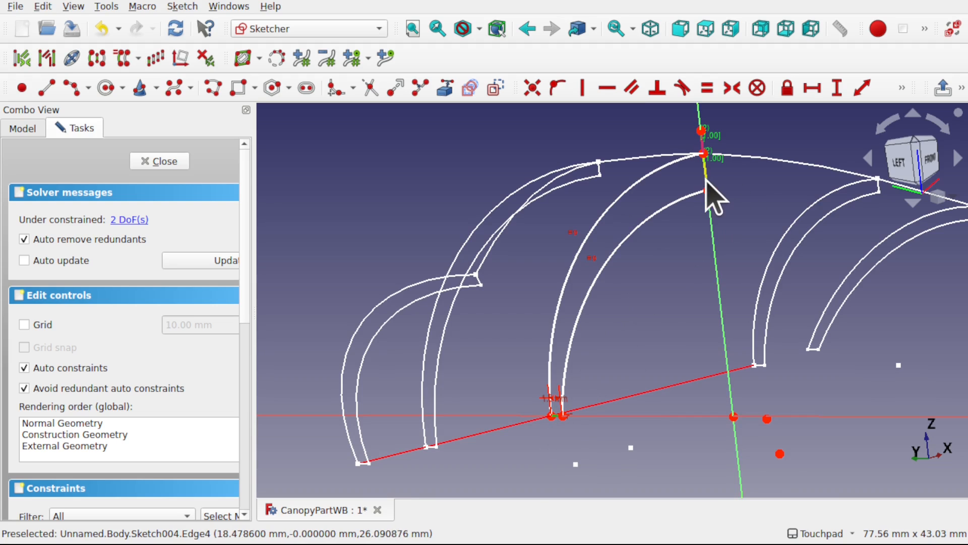
pyautogui.click(707, 88)
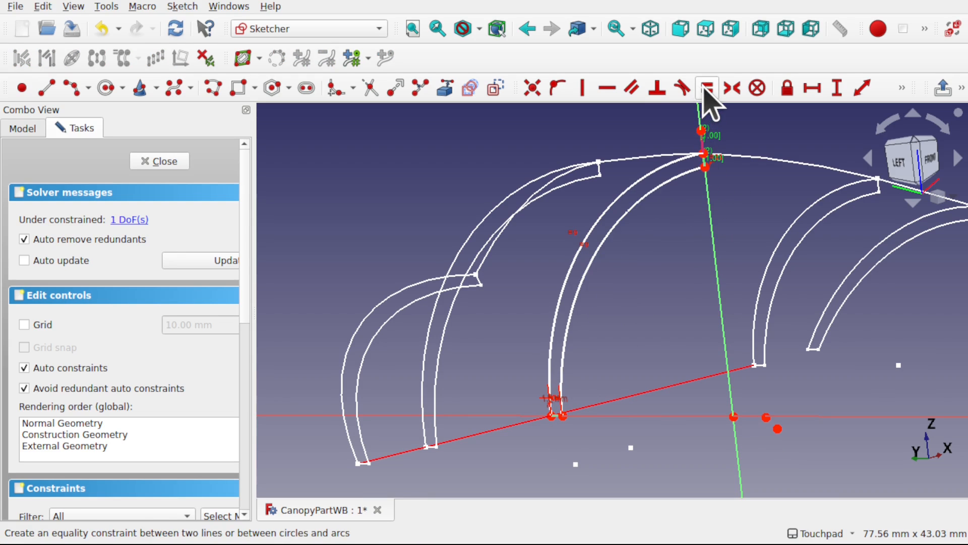
pyautogui.click(159, 164)
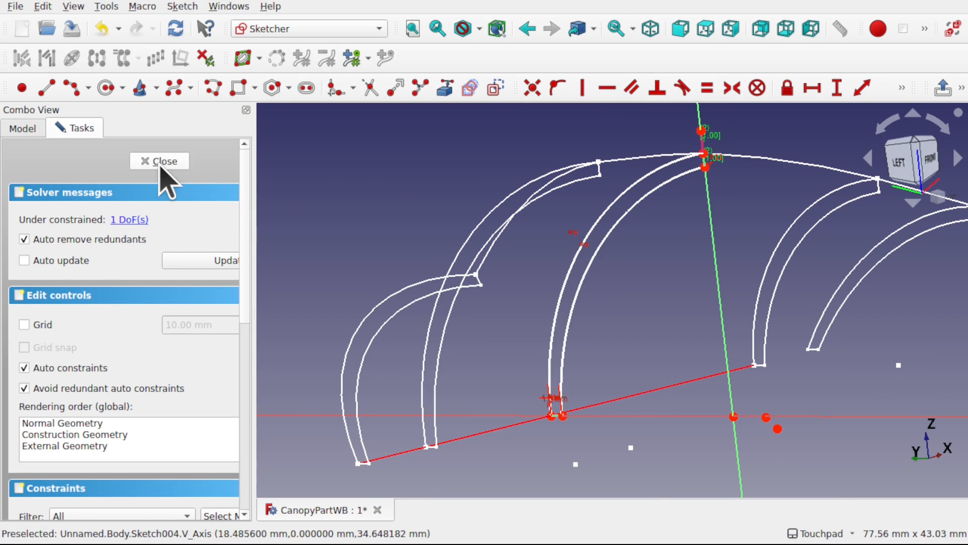
pyautogui.moveTo(555, 305)
pyautogui.mouseDown(button='middle')
pyautogui.moveTo(430, 308)
pyautogui.moveTo(620, 320)
pyautogui.mouseUp(button='middle')
pyautogui.scroll(-4, 565, 321)
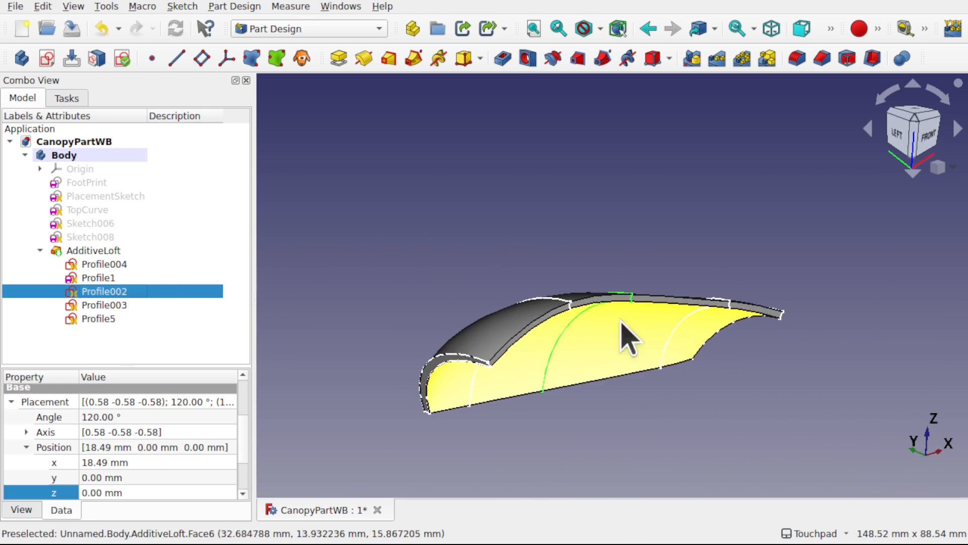
# Mirror the AdditiveLoft across the XZ plane with a Mirrored feature.
pyautogui.click(40, 250)
pyautogui.click(98, 251)
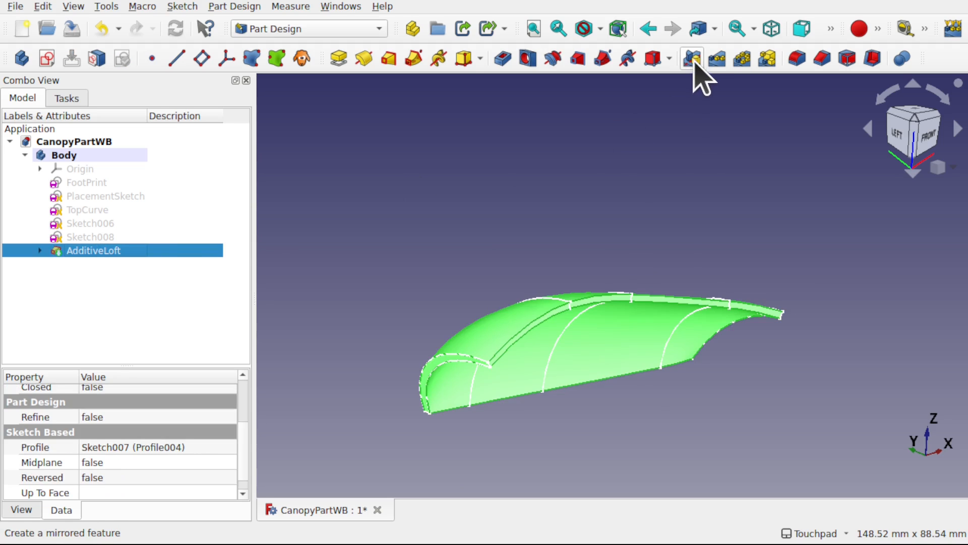
pyautogui.click(232, 6)
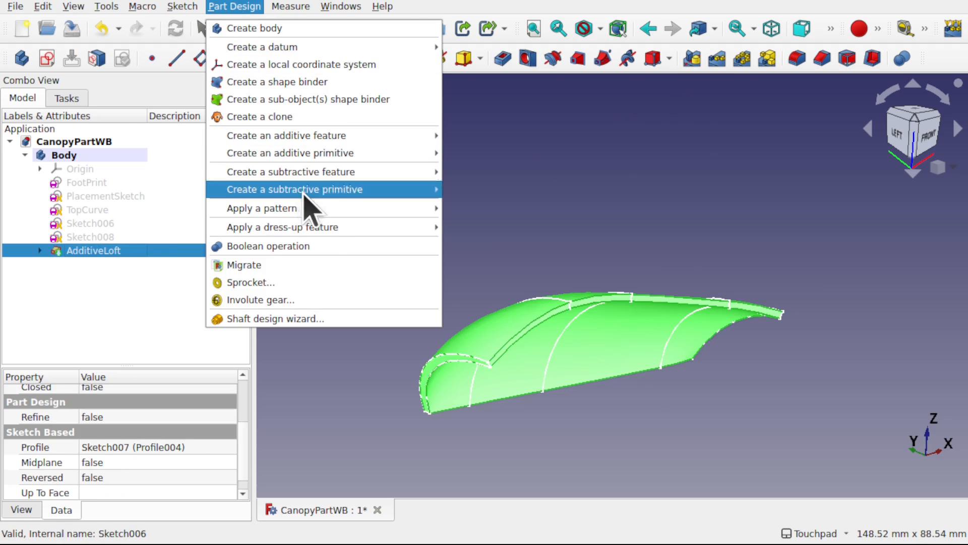
pyautogui.moveTo(323, 208)
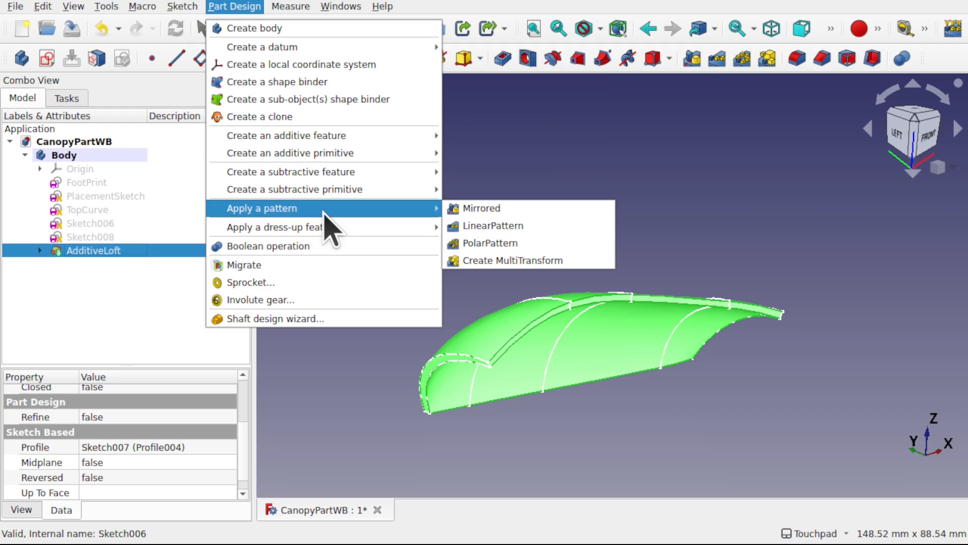
pyautogui.click(482, 209)
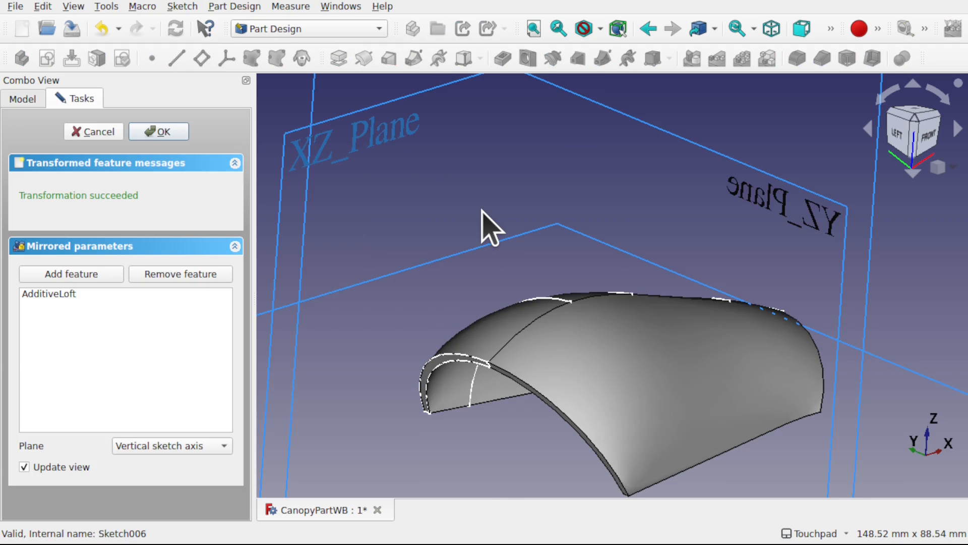
pyautogui.keyDown('alt'); pyautogui.moveTo(497, 214); pyautogui.dragTo(324, 207); pyautogui.keyUp('alt')
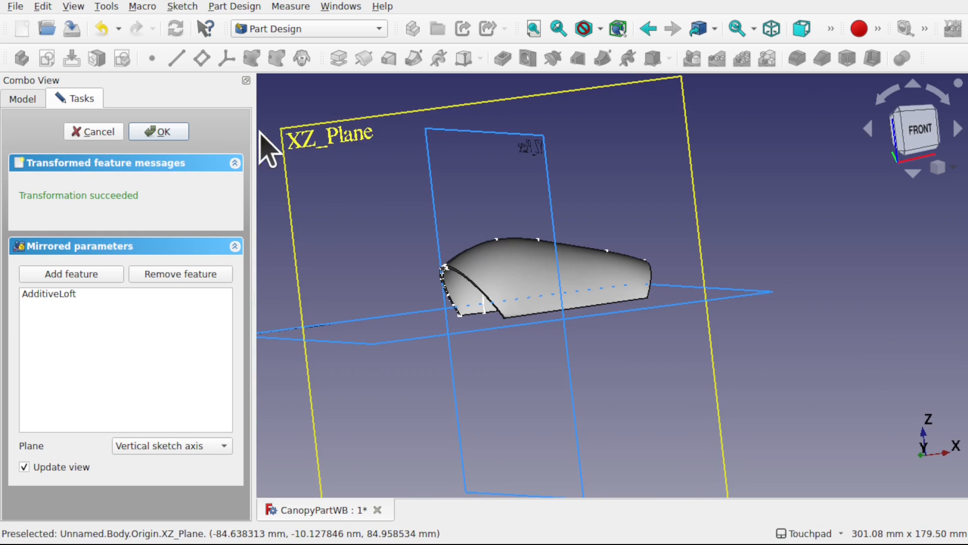
pyautogui.click(171, 134)
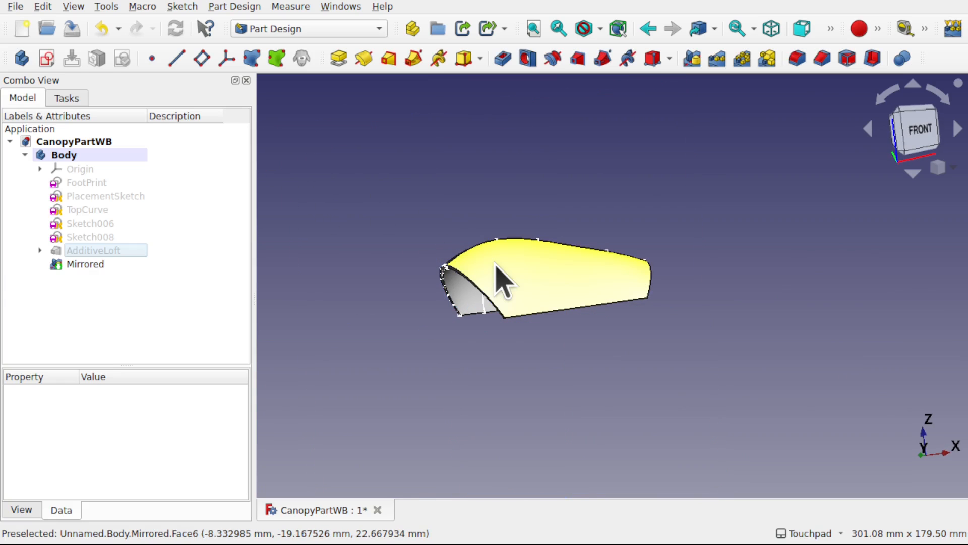
# Hide the sketches Profile004 through Profile5 so only the mirrored canopy shell remains visible.
pyautogui.keyDown('alt'); pyautogui.moveTo(500, 282); pyautogui.dragTo(509, 255); pyautogui.keyUp('alt')
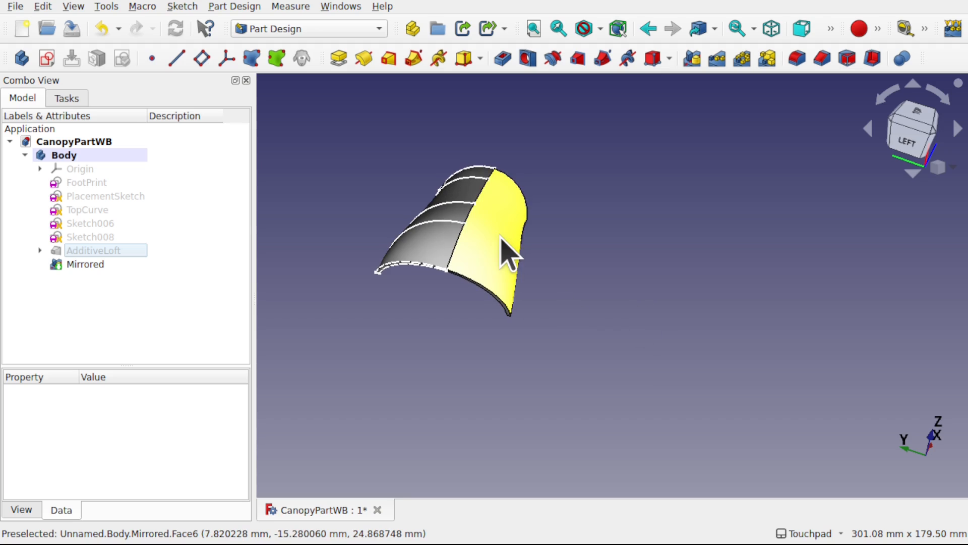
pyautogui.click(40, 250)
pyautogui.click(98, 264)
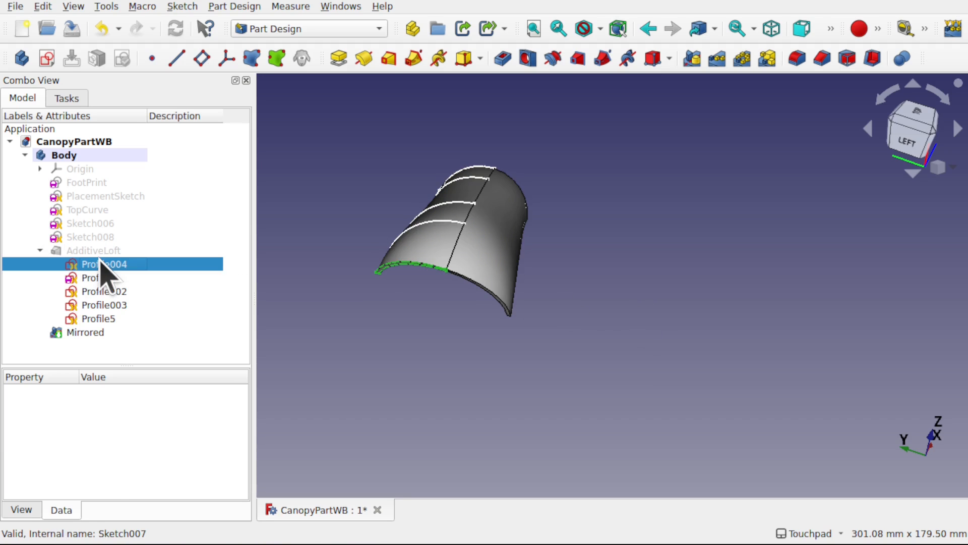
pyautogui.keyDown('shift'); pyautogui.click(110, 317); pyautogui.keyUp('shift')
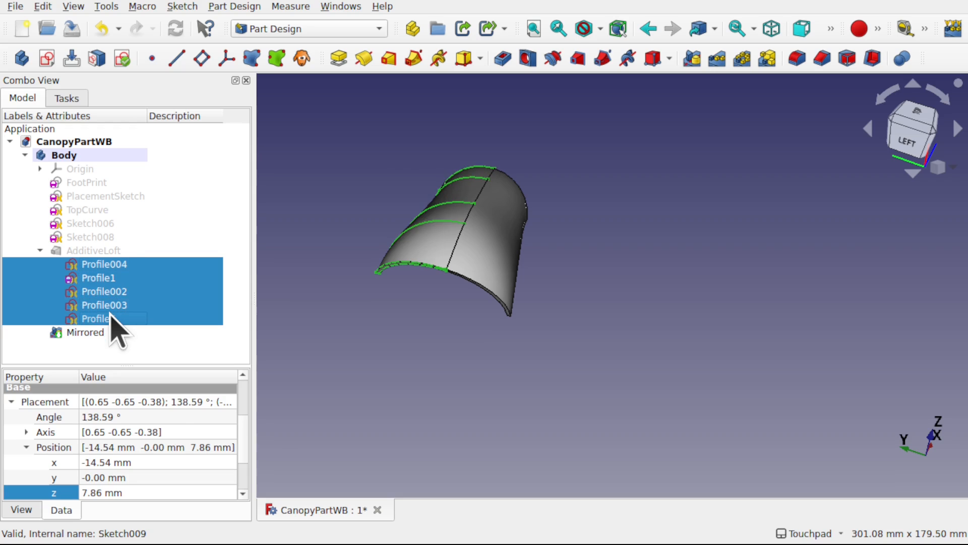
pyautogui.click(366, 309)
pyautogui.keyDown('alt'); pyautogui.moveTo(481, 305); pyautogui.dragTo(565, 241); pyautogui.keyUp('alt')
pyautogui.scroll(3, 537, 300)
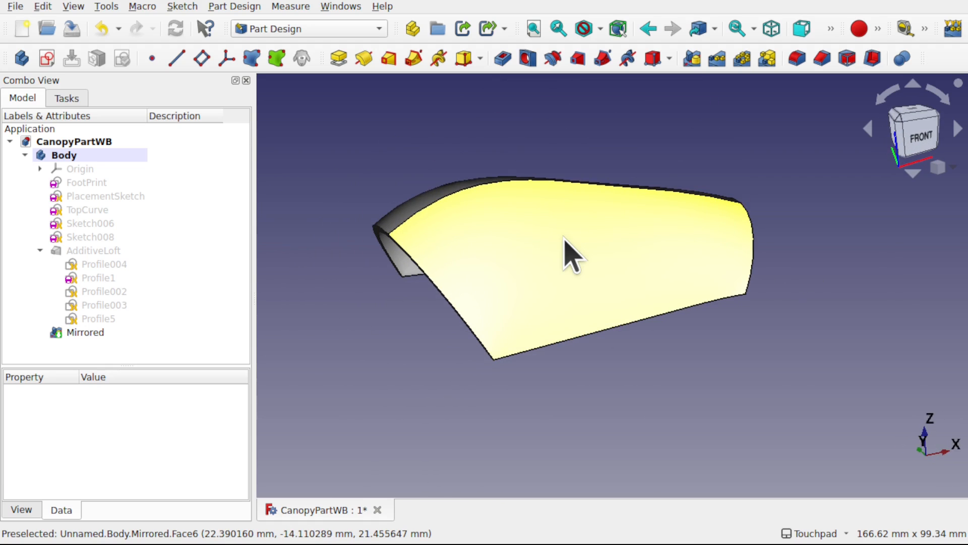